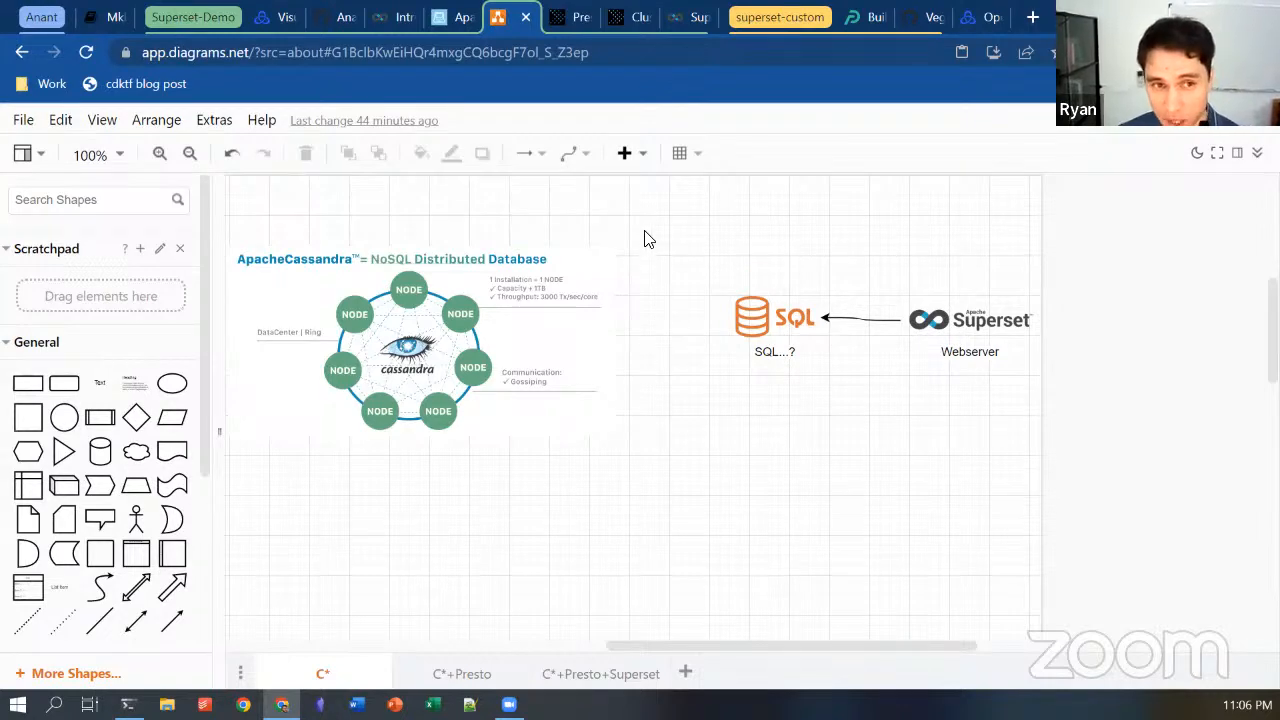
- Check the example-cassandra-presto-airflow GitHub repository and the blog post on visualizing Cassandra data in Superset
left_click(350, 25)
left_click(360, 52)
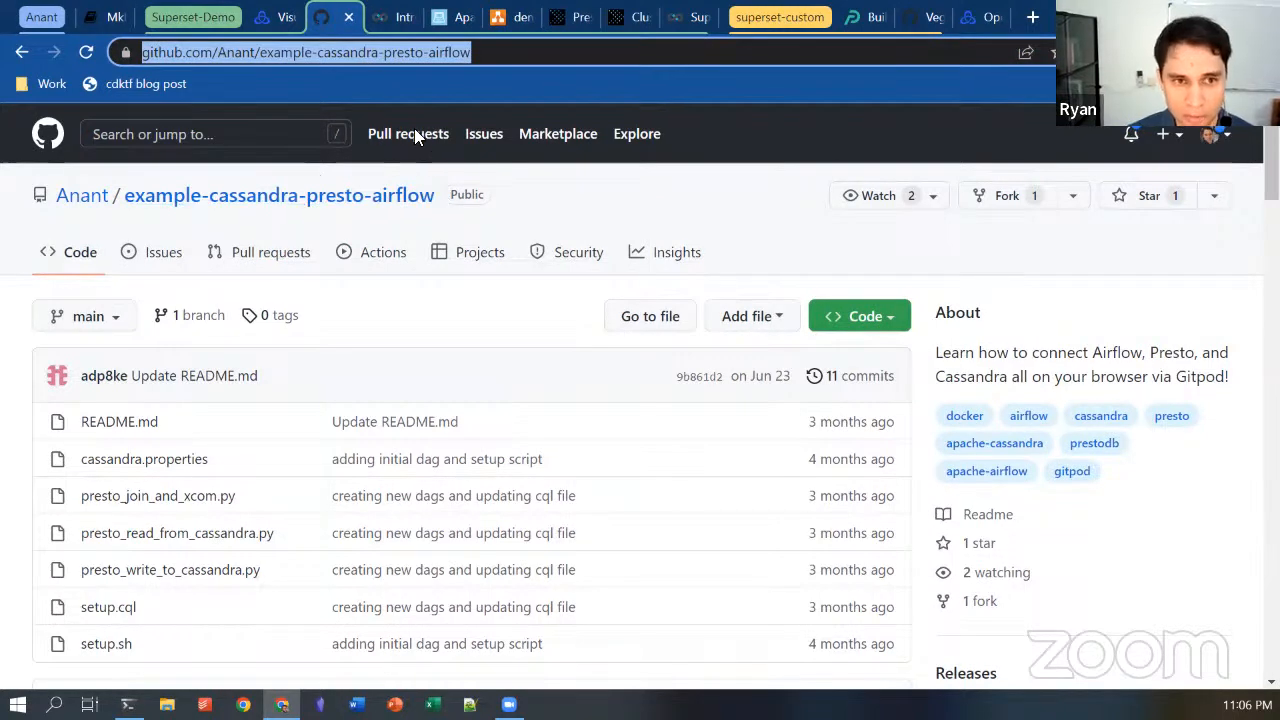
left_click(280, 22)
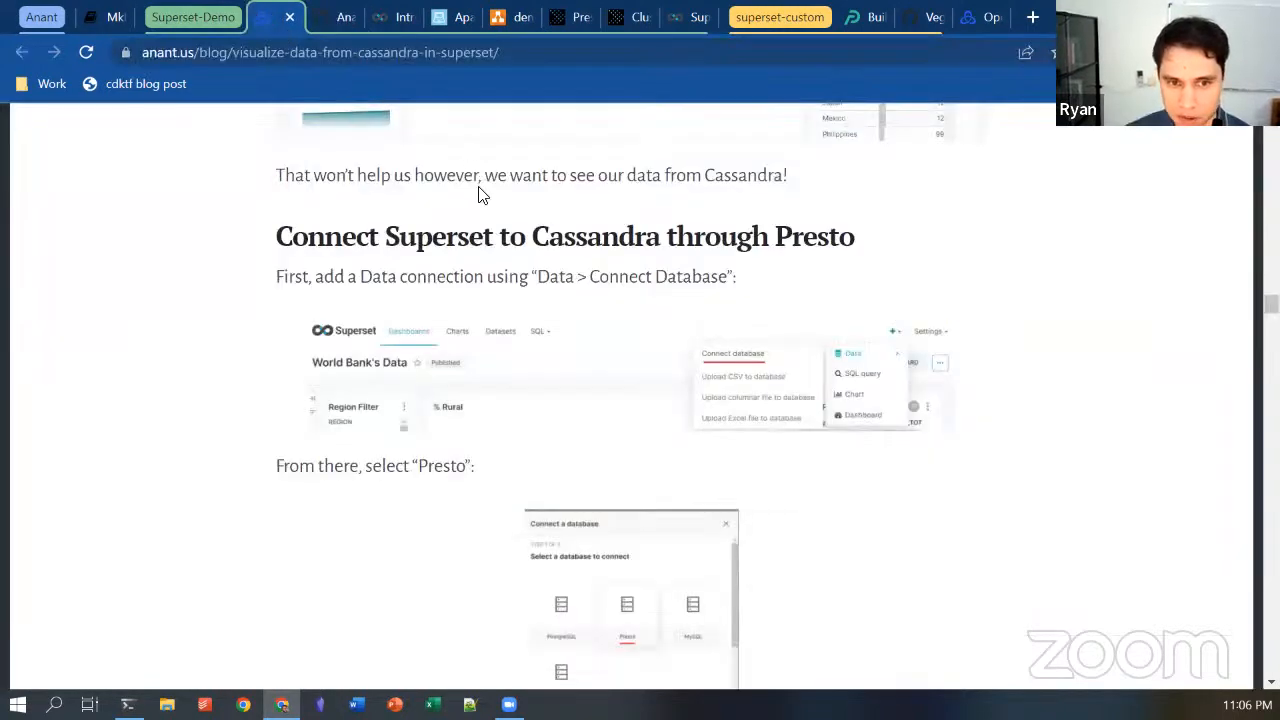
key("ctrl+Tab")
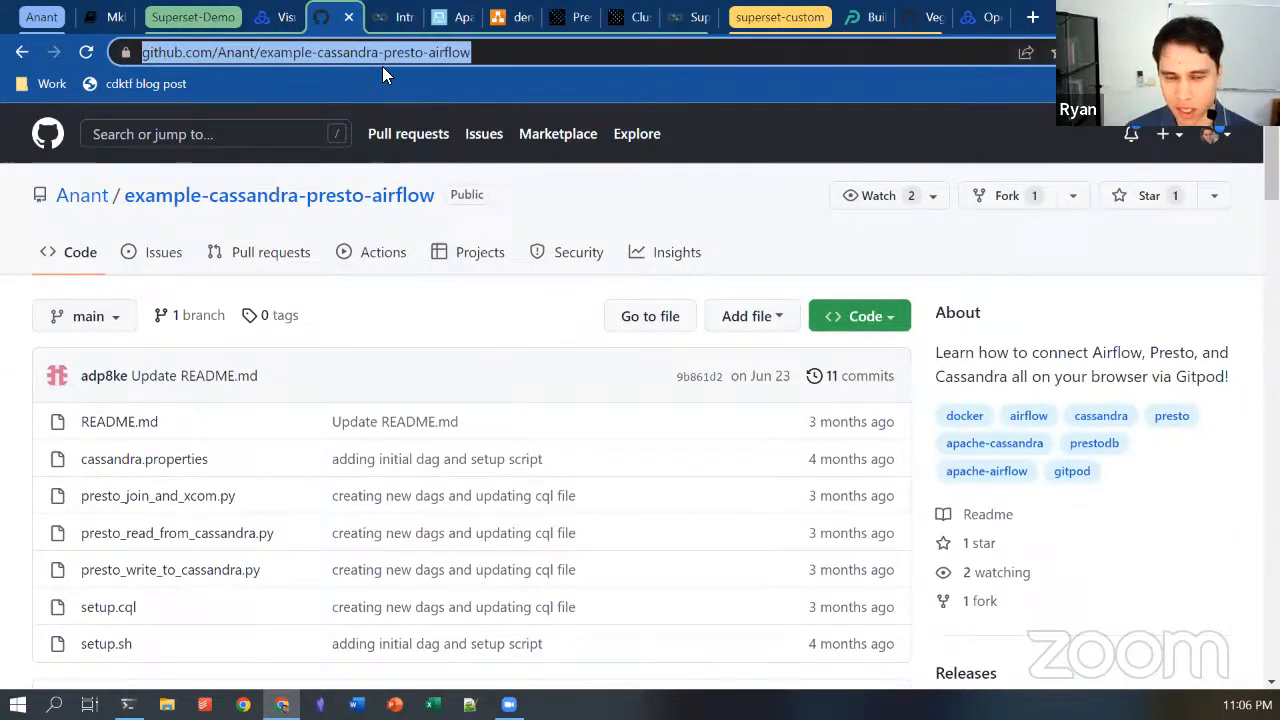
- Show the C*+Presto page of the architecture diagram to examine the Presto coordinator, workers and Cassandra cluster
left_click(503, 17)
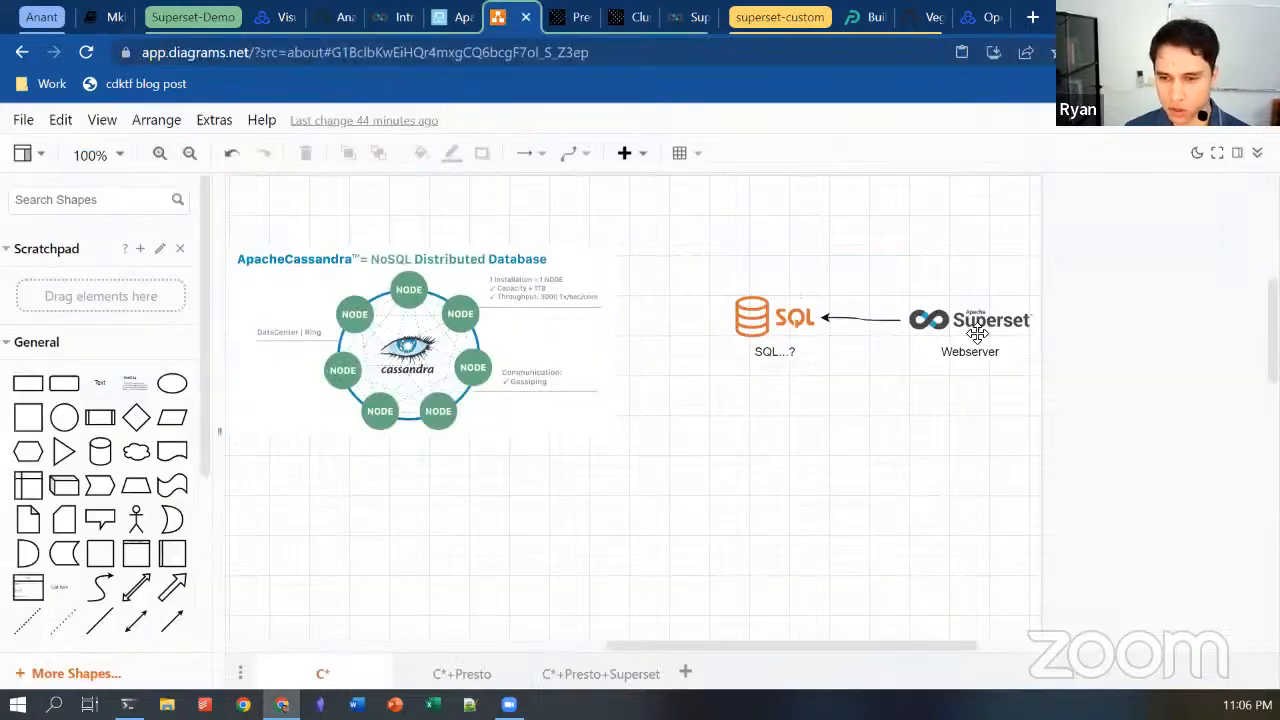
left_click(462, 673)
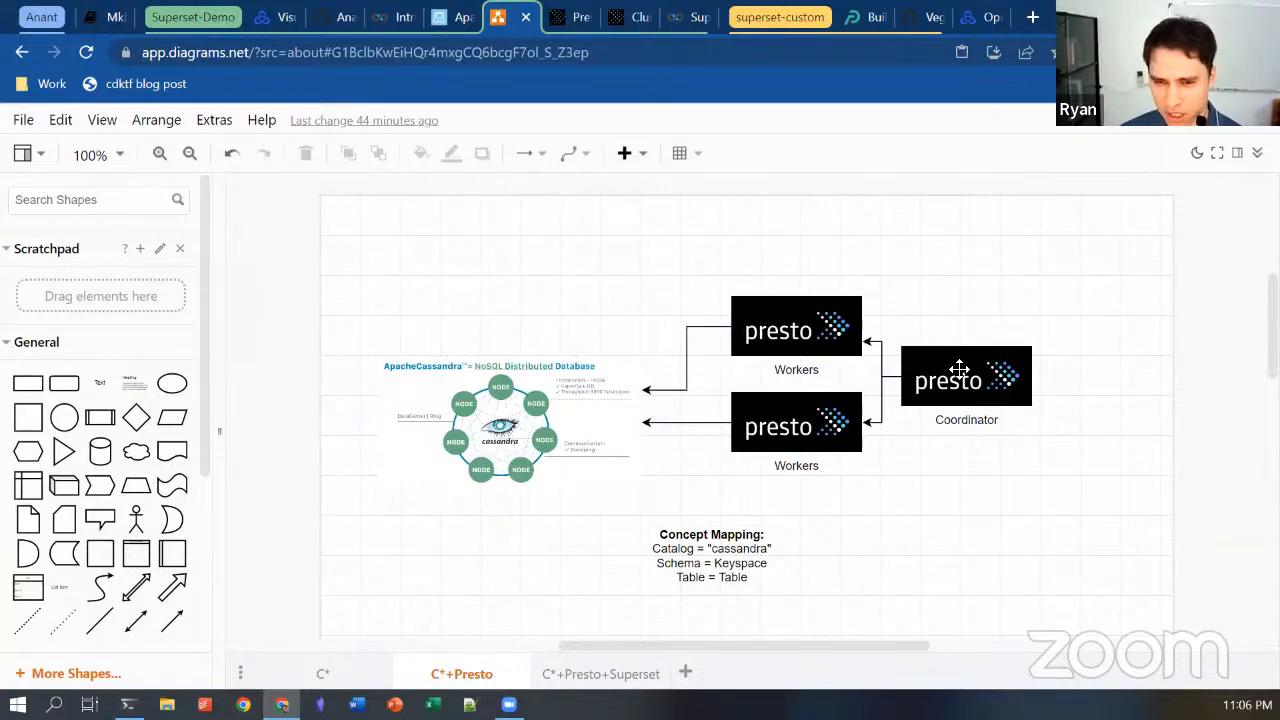
left_click_drag(774, 646, 797, 646)
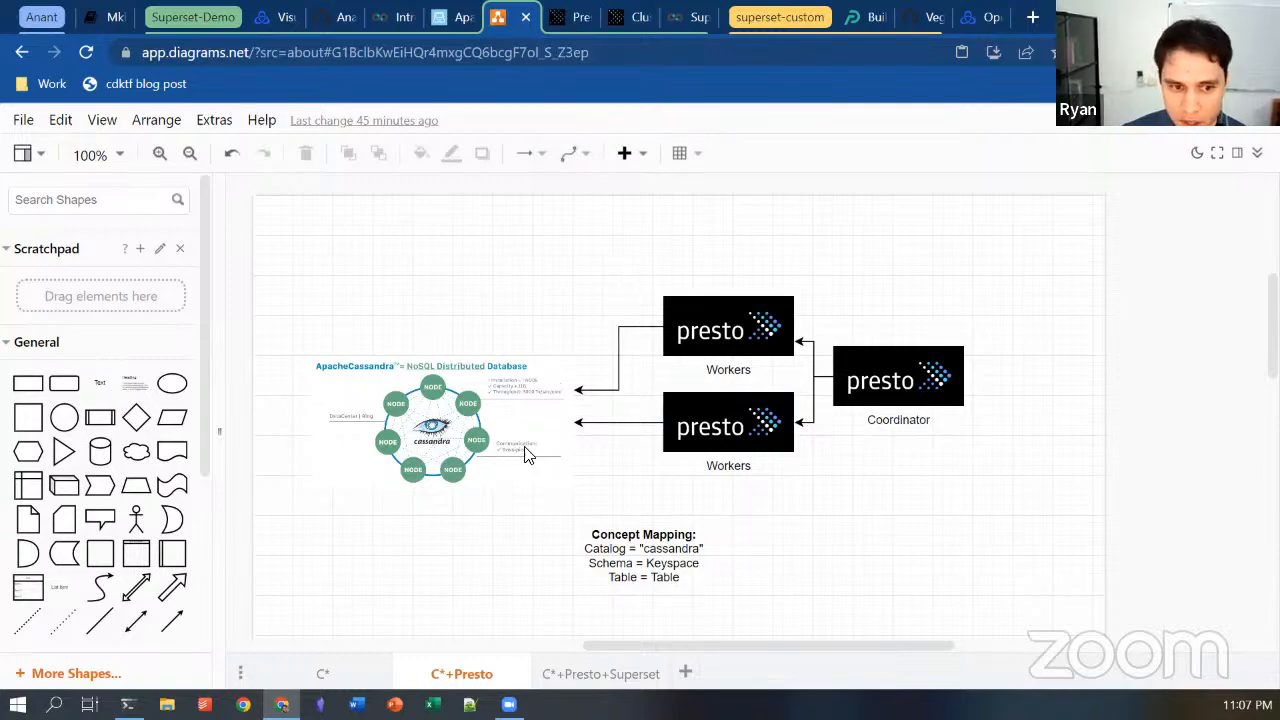
- Open the Overview page of the Presto documentation and read the definition, marking the SQL query engine and heterogeneous data sources phrases
left_click(574, 17)
scroll(130, 260, "up", 10)
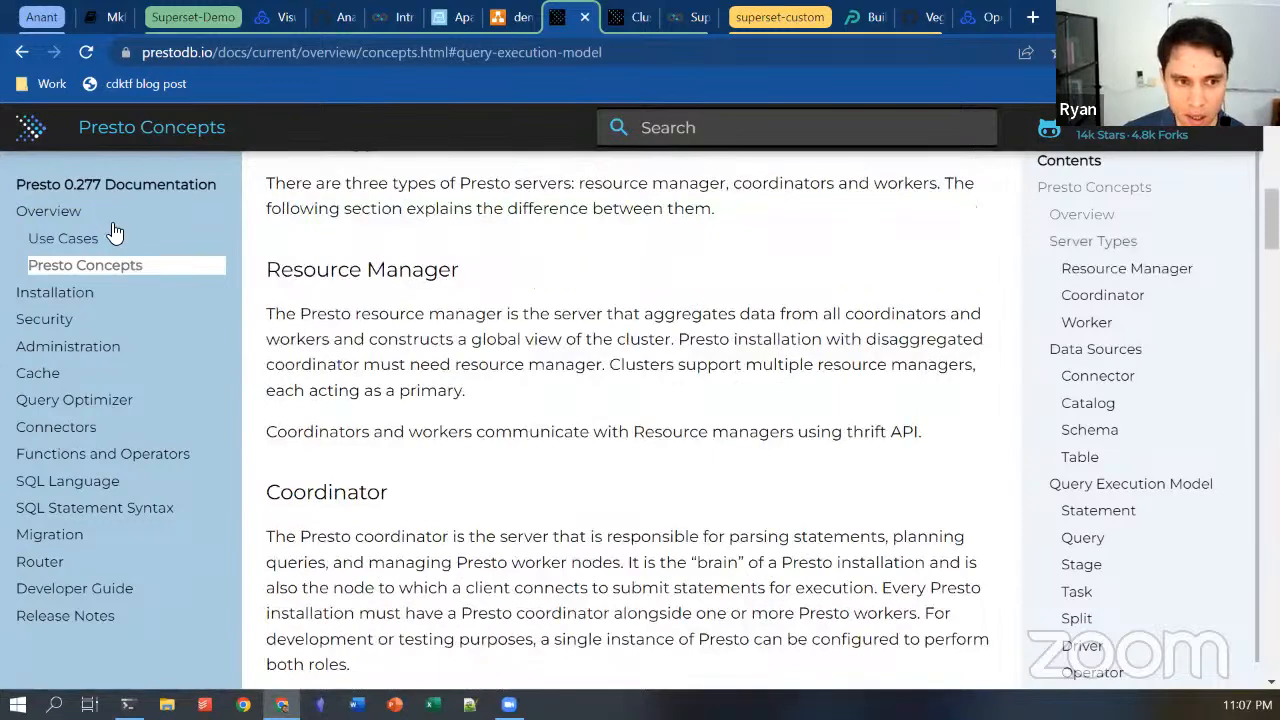
left_click(113, 226)
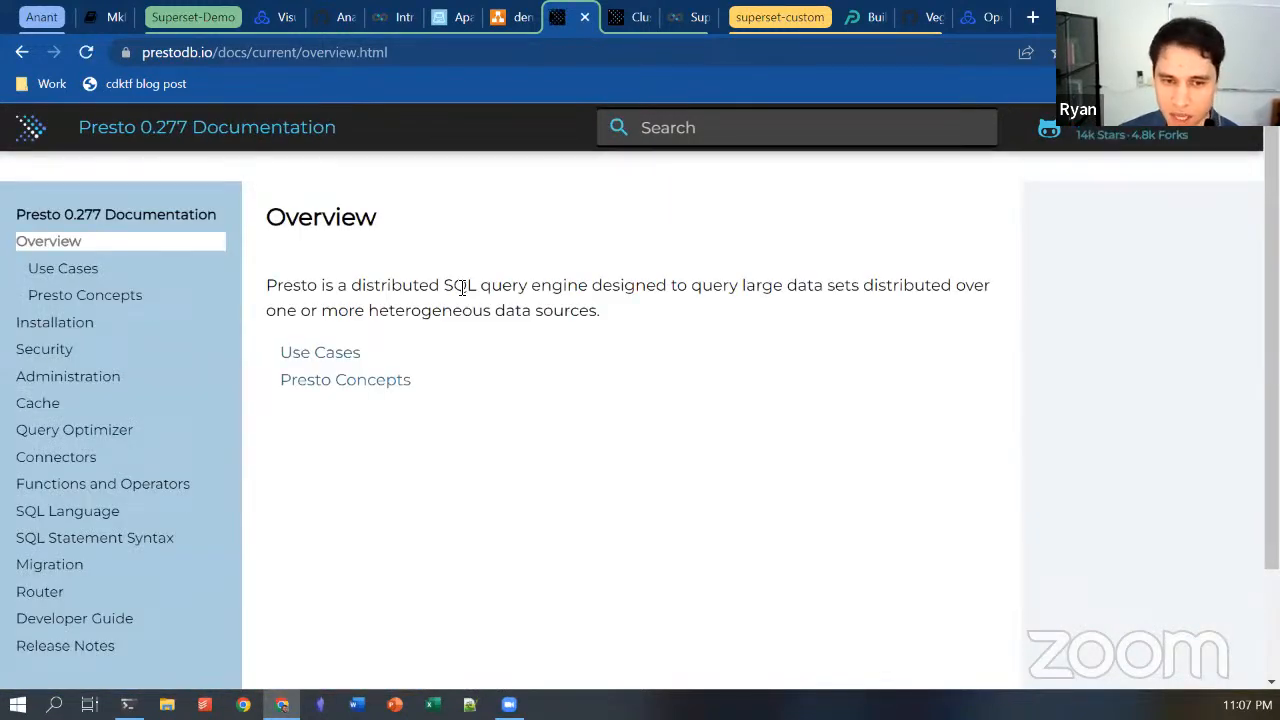
left_click_drag(450, 290, 572, 290)
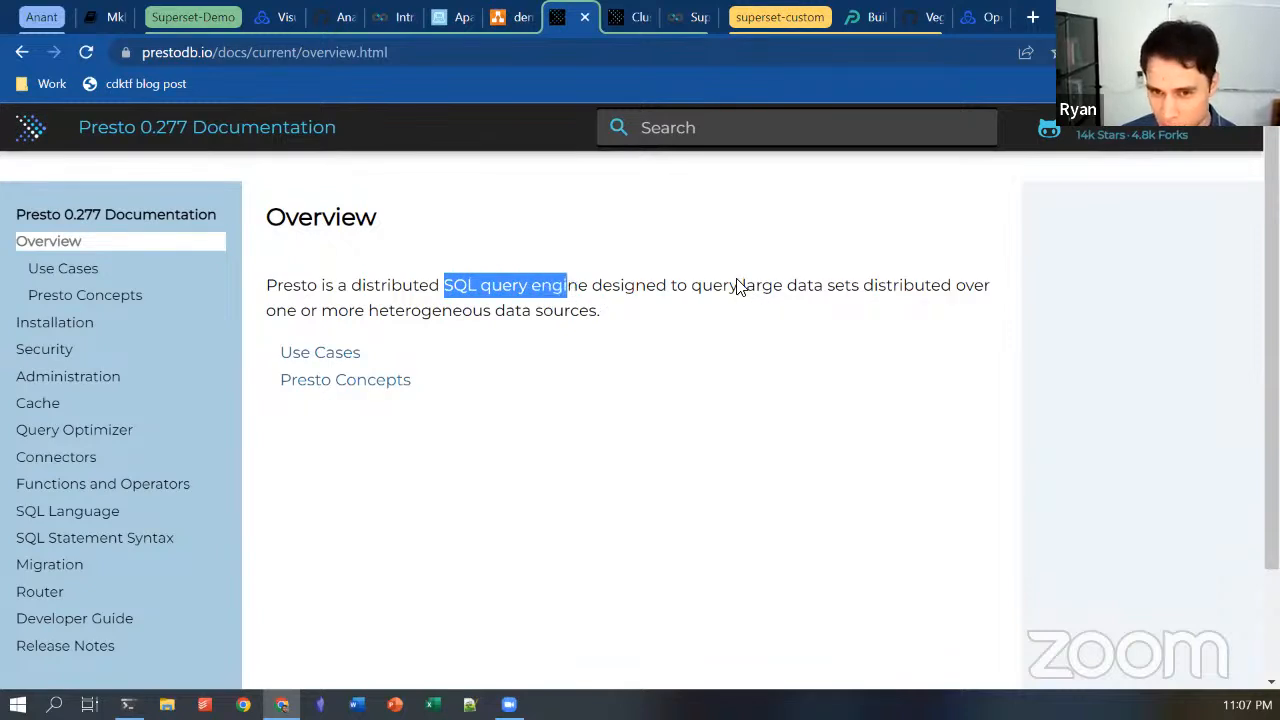
left_click(765, 290)
left_click_drag(312, 312, 591, 312)
left_click(596, 319)
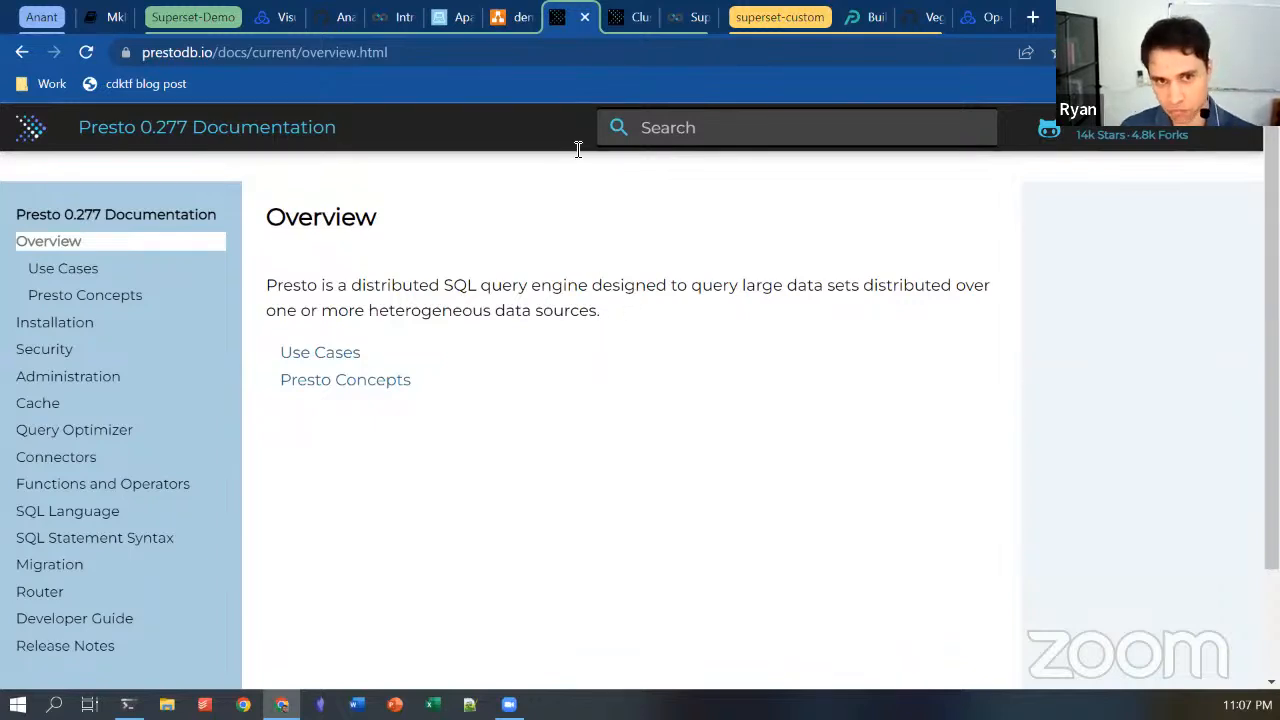
- Show the C*+Presto+Superset page of the architecture diagram and examine the full setup
left_click(510, 18)
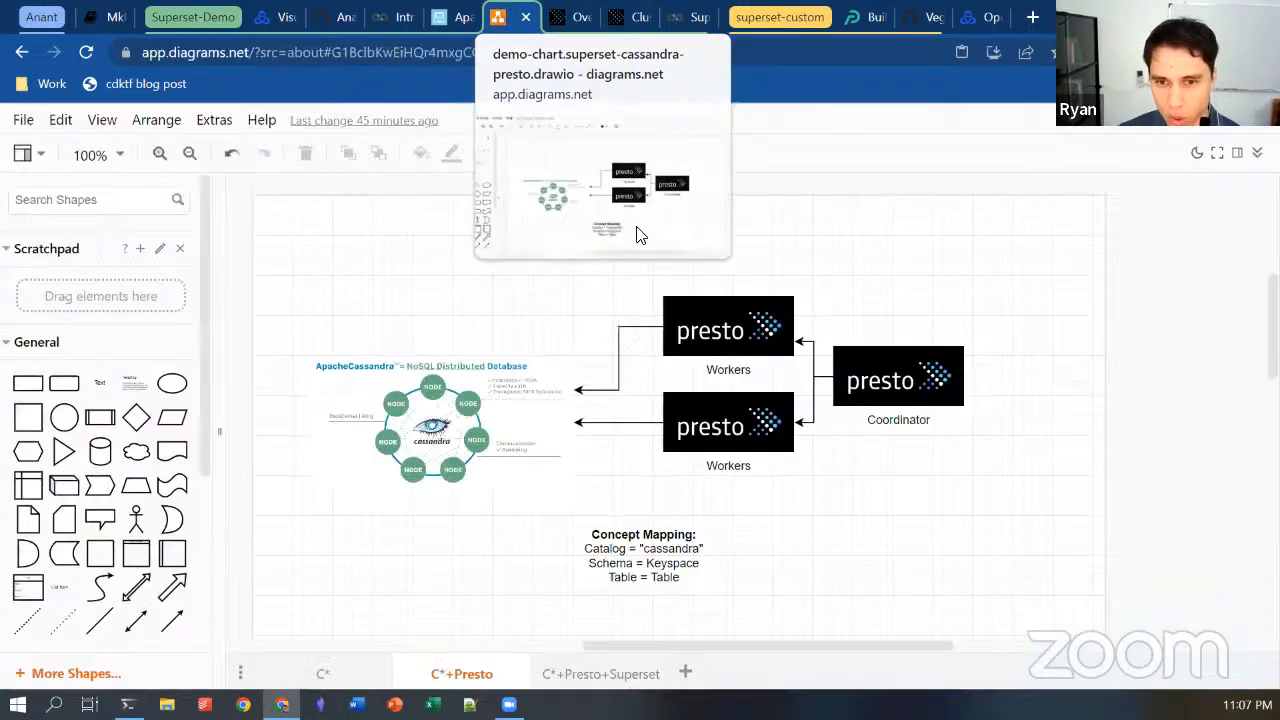
left_click(620, 672)
left_click_drag(768, 644, 836, 641)
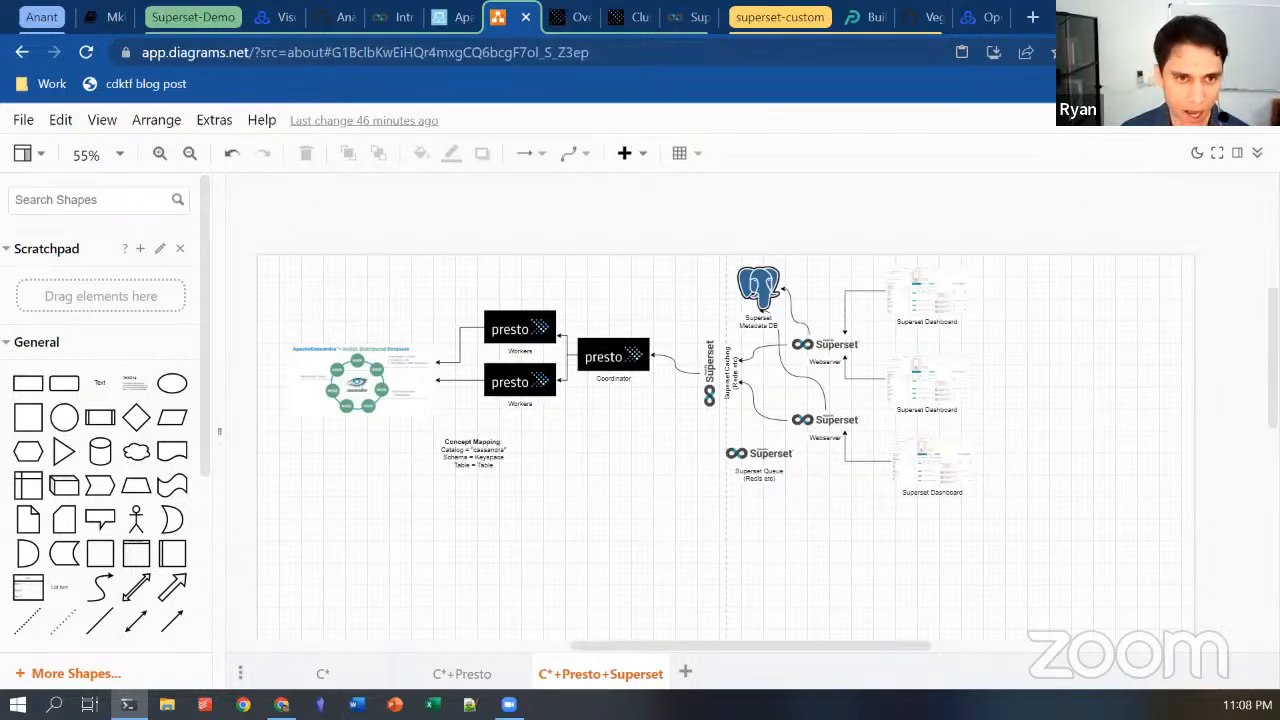
- Review the file list and the start of the README in the example-cassandra-presto-airflow repository
left_click(330, 17)
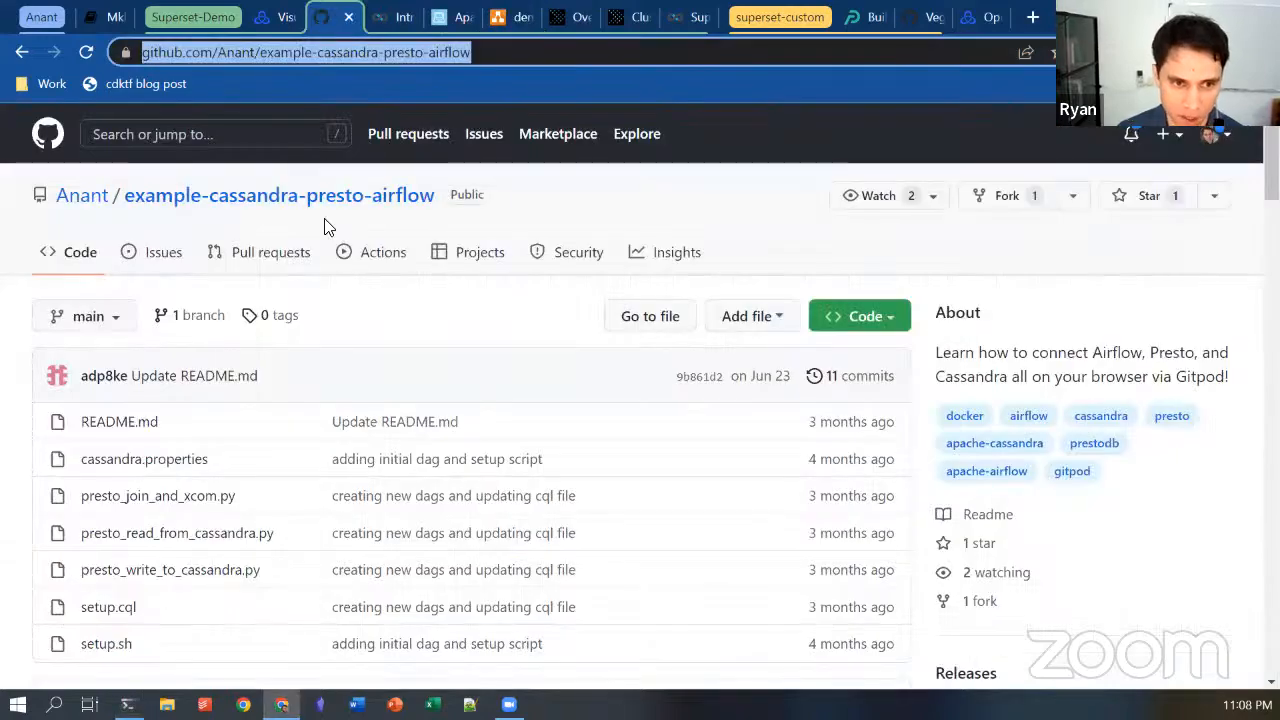
scroll(376, 350, "down", 3)
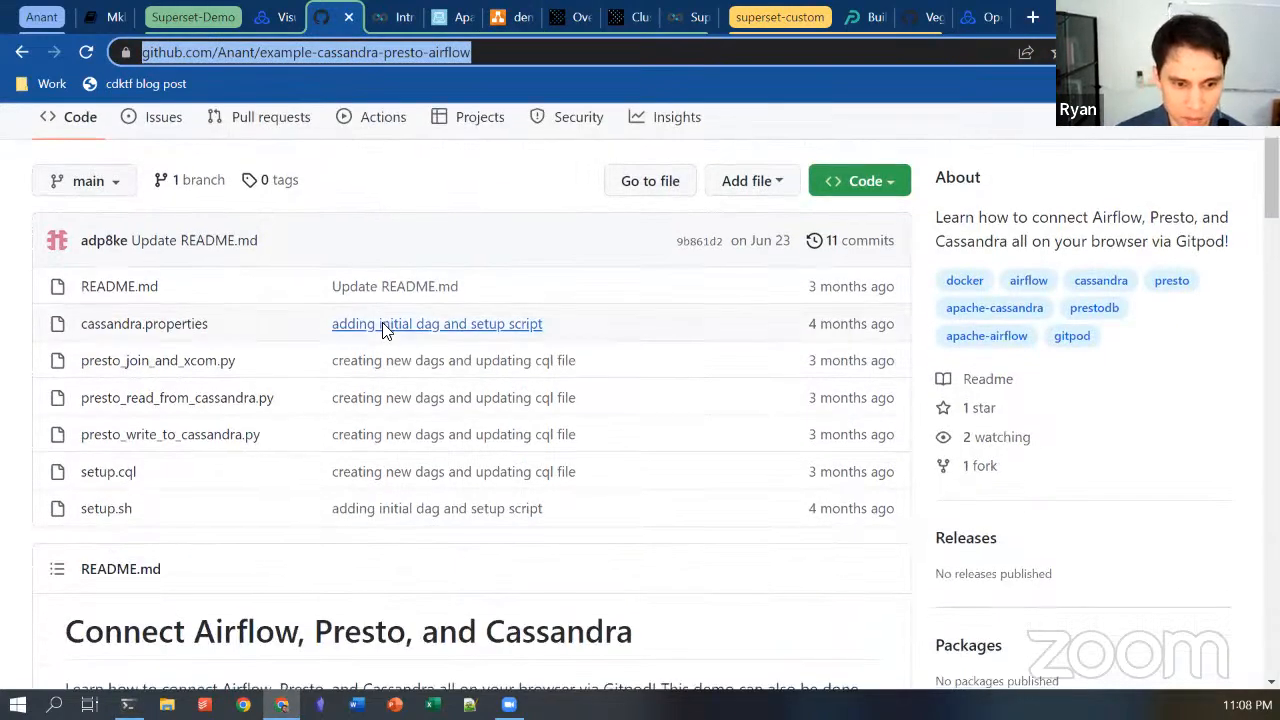
scroll(383, 330, "down", 2)
scroll(383, 331, "up", 3)
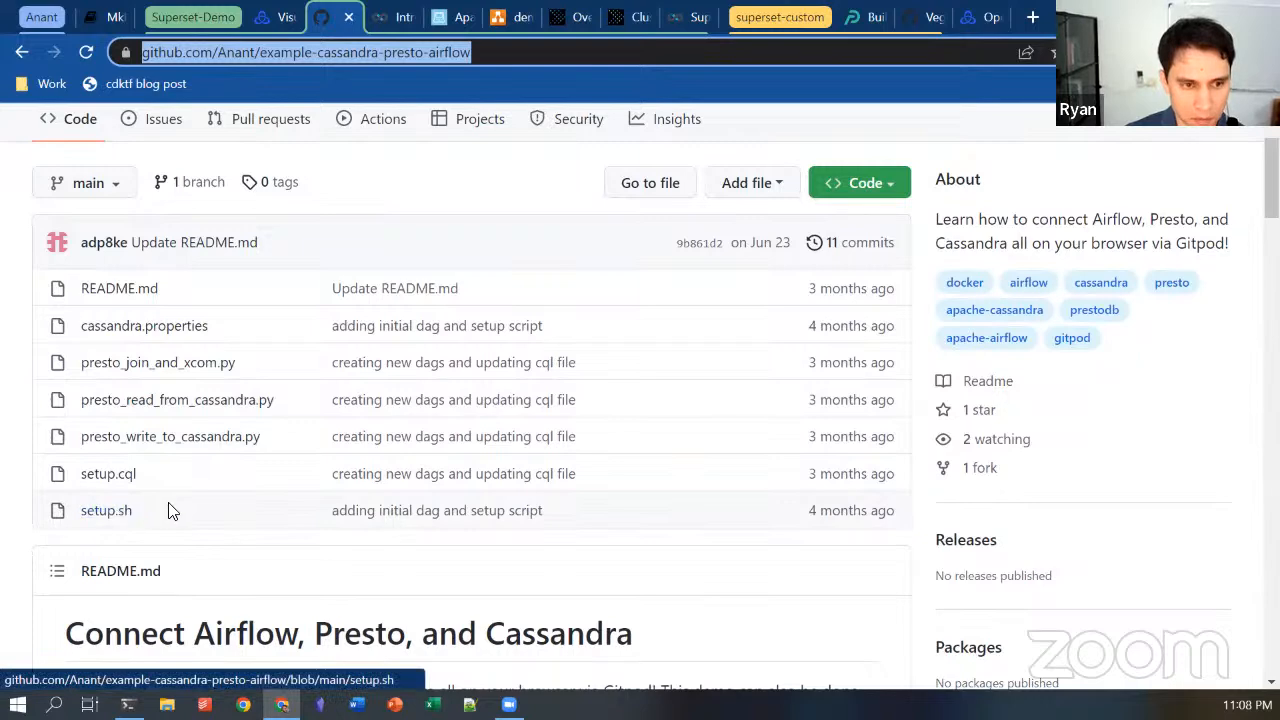
scroll(228, 535, "up", 2)
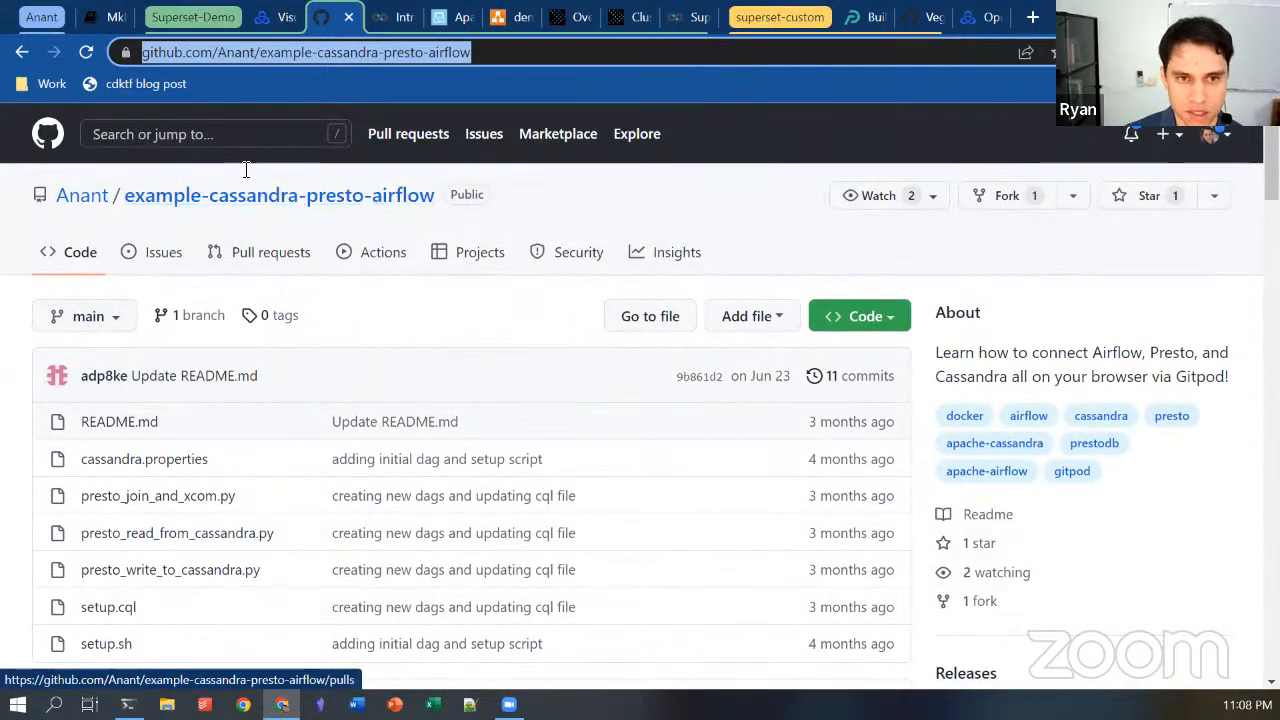
- Search GitHub for "example" and open the Anant/example-cassandra-presto-superset repository
double_click(476, 52)
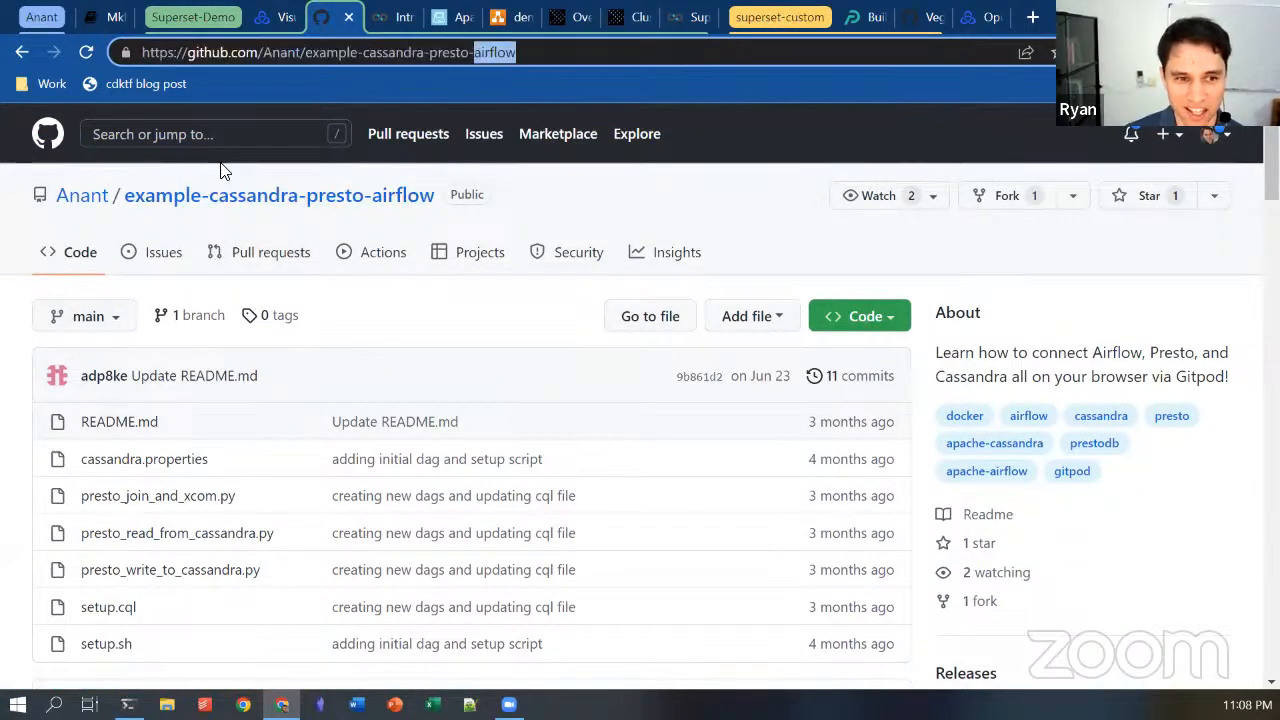
left_click(246, 140)
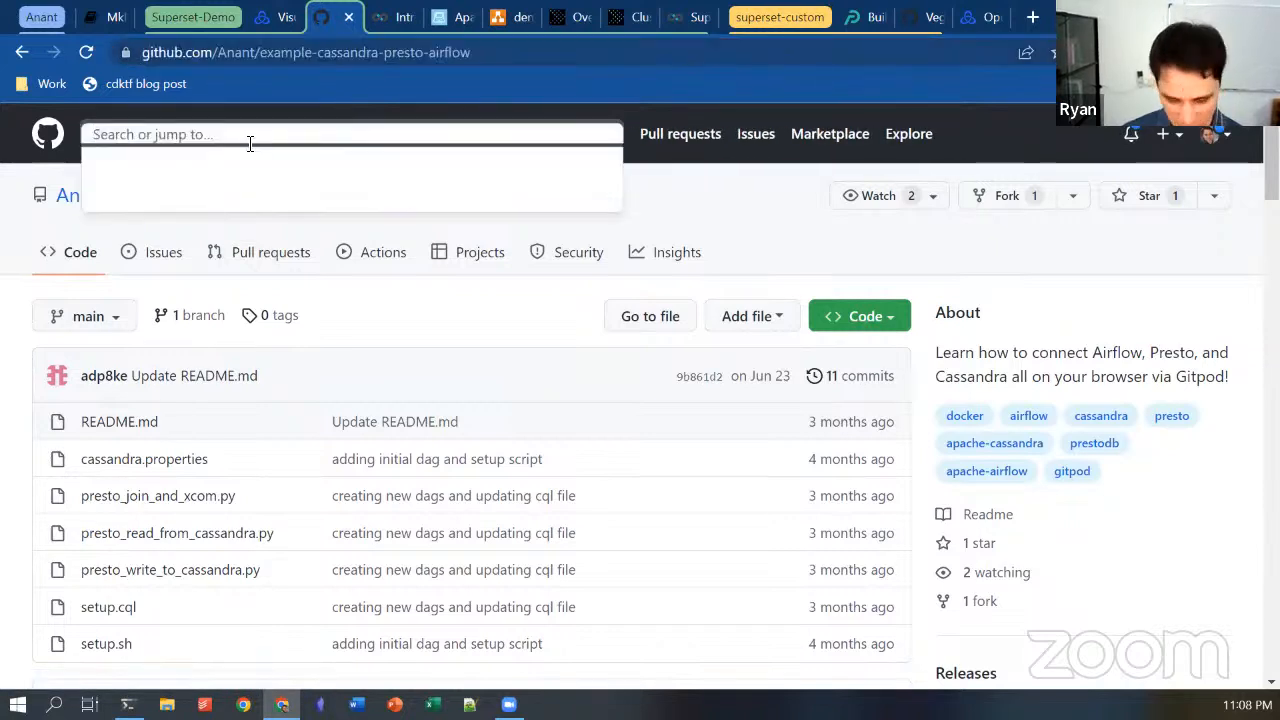
type("example")
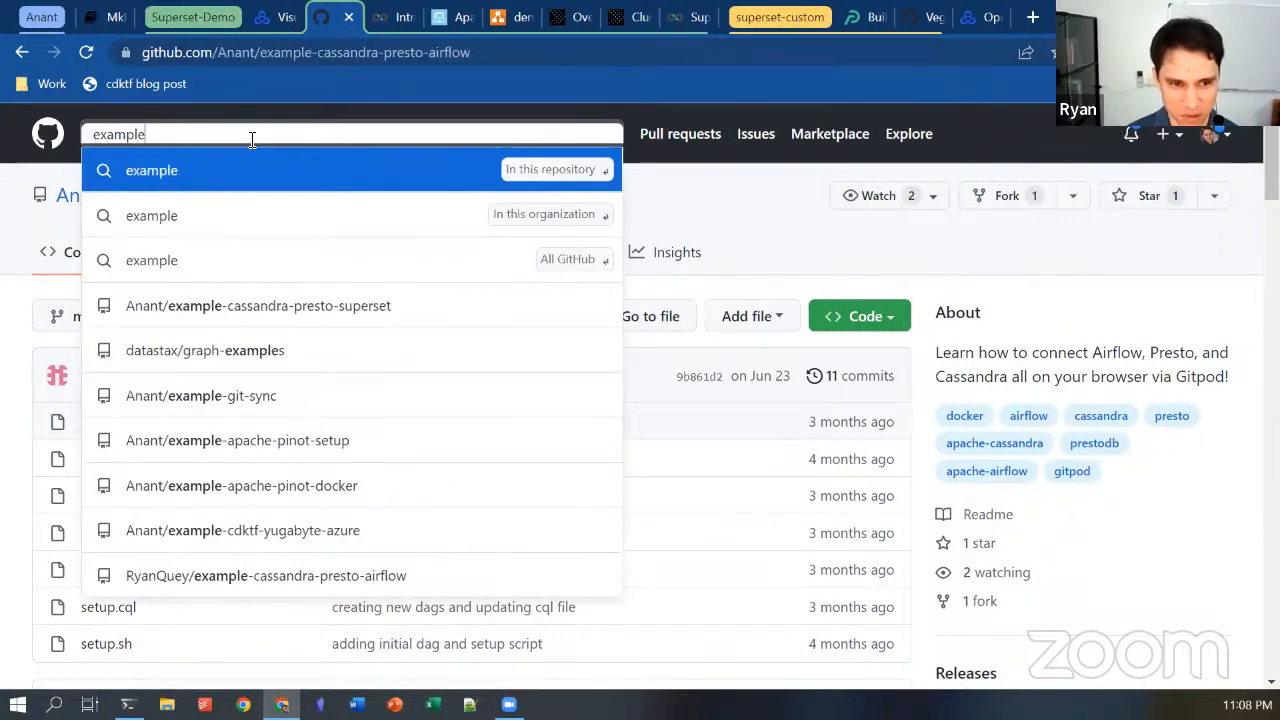
left_click(312, 310)
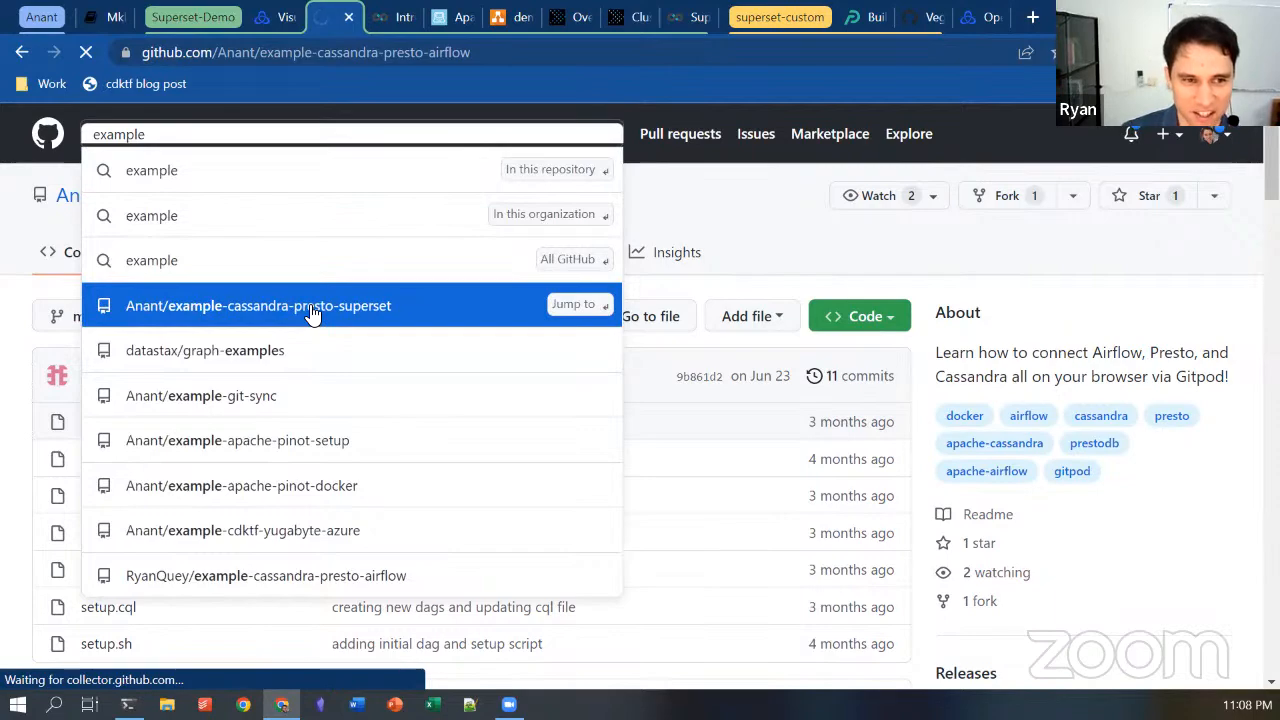
- Skim the repository's README setup instructions and open its docker-compose.yml file
scroll(445, 340, "down", 5)
scroll(440, 380, "down", 3)
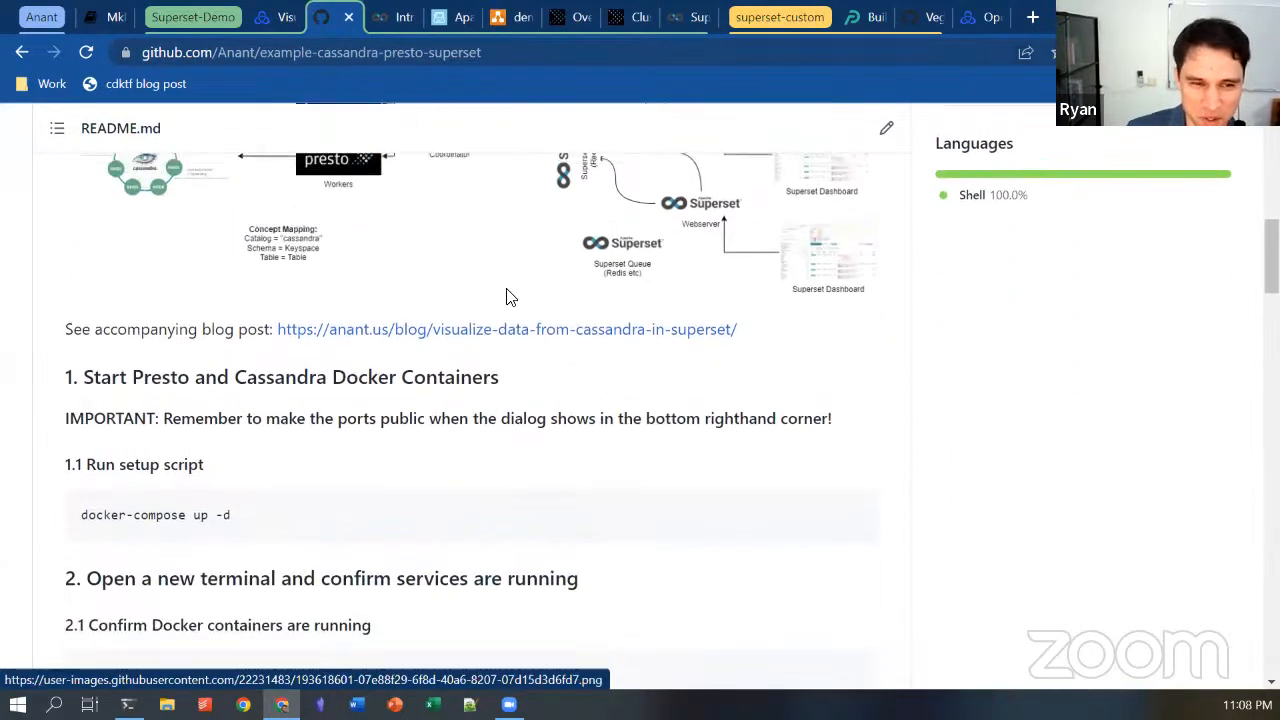
scroll(507, 296, "up", 6)
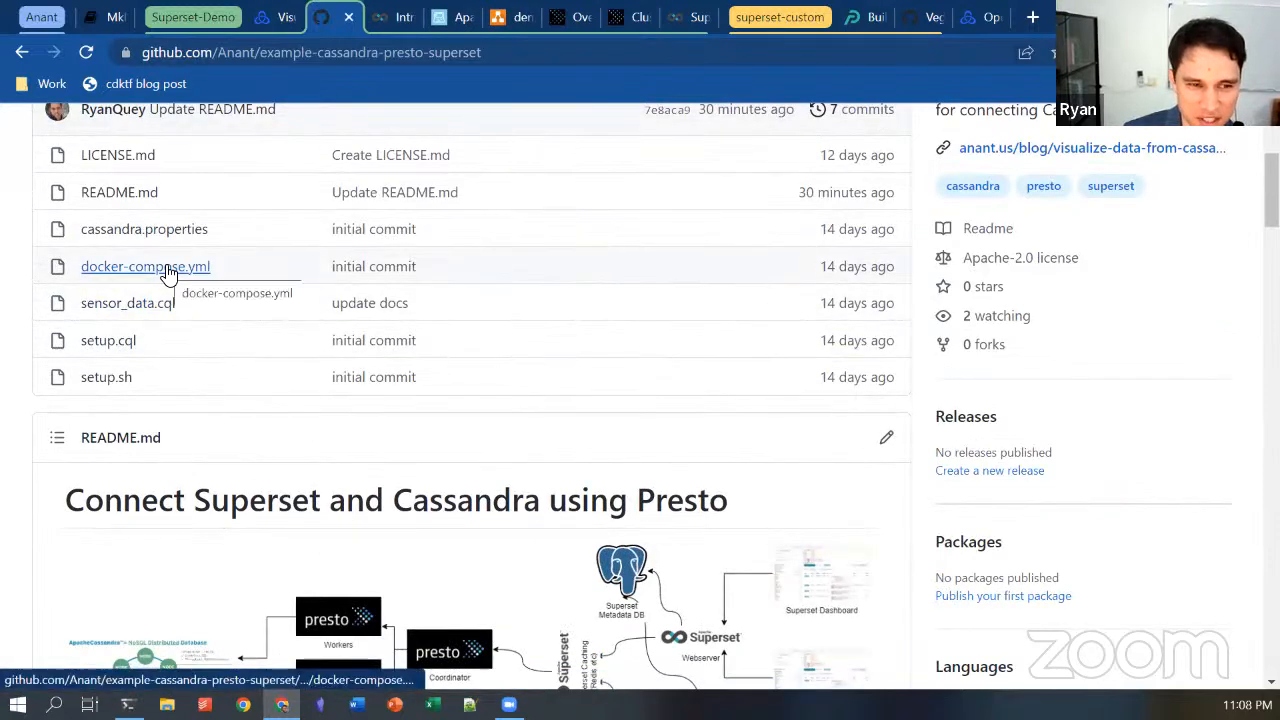
left_click(163, 270)
scroll(200, 423, "down", 2)
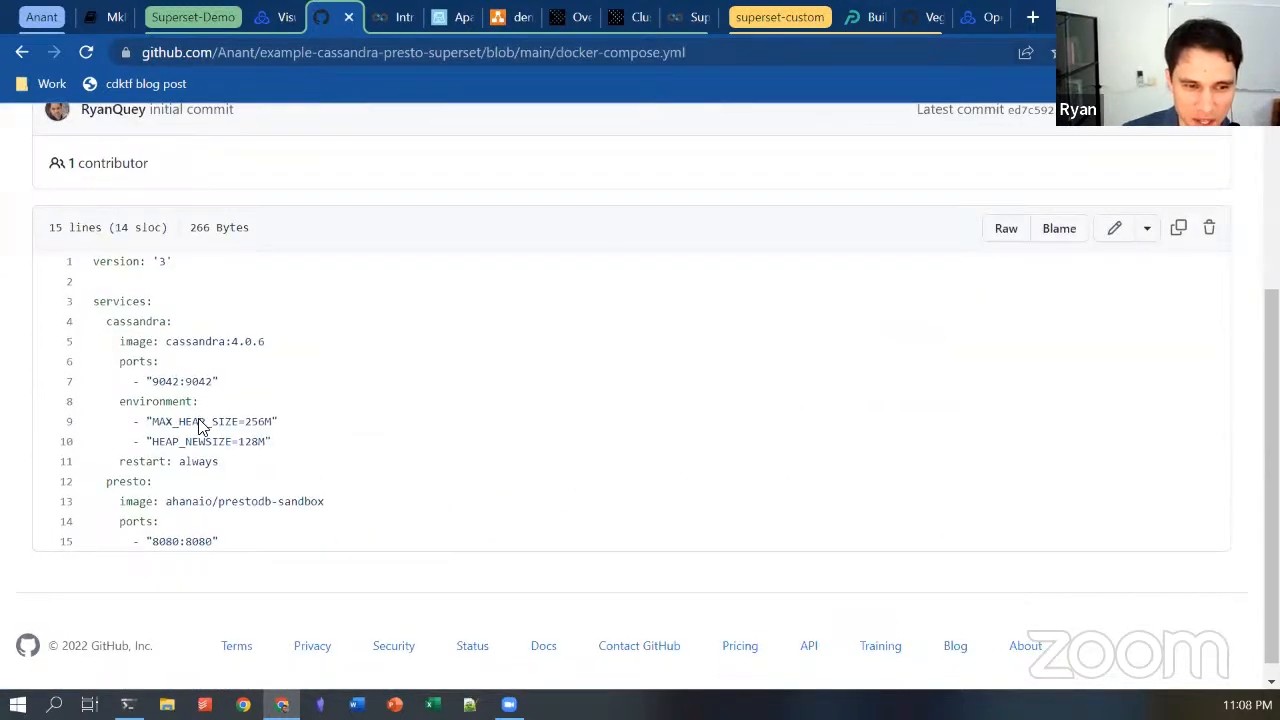
- Examine the cassandra and presto service definitions in docker-compose.yml, including the Cassandra image version
double_click(137, 322)
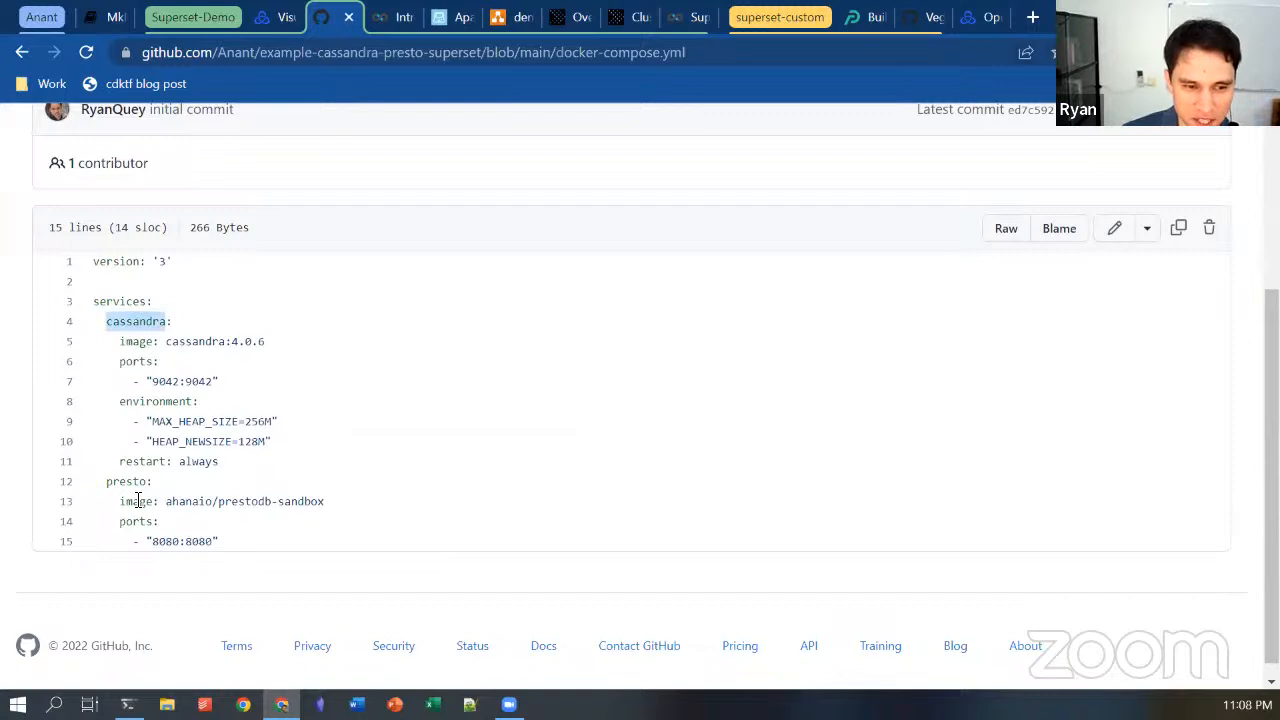
double_click(130, 482)
left_click_drag(166, 341, 263, 347)
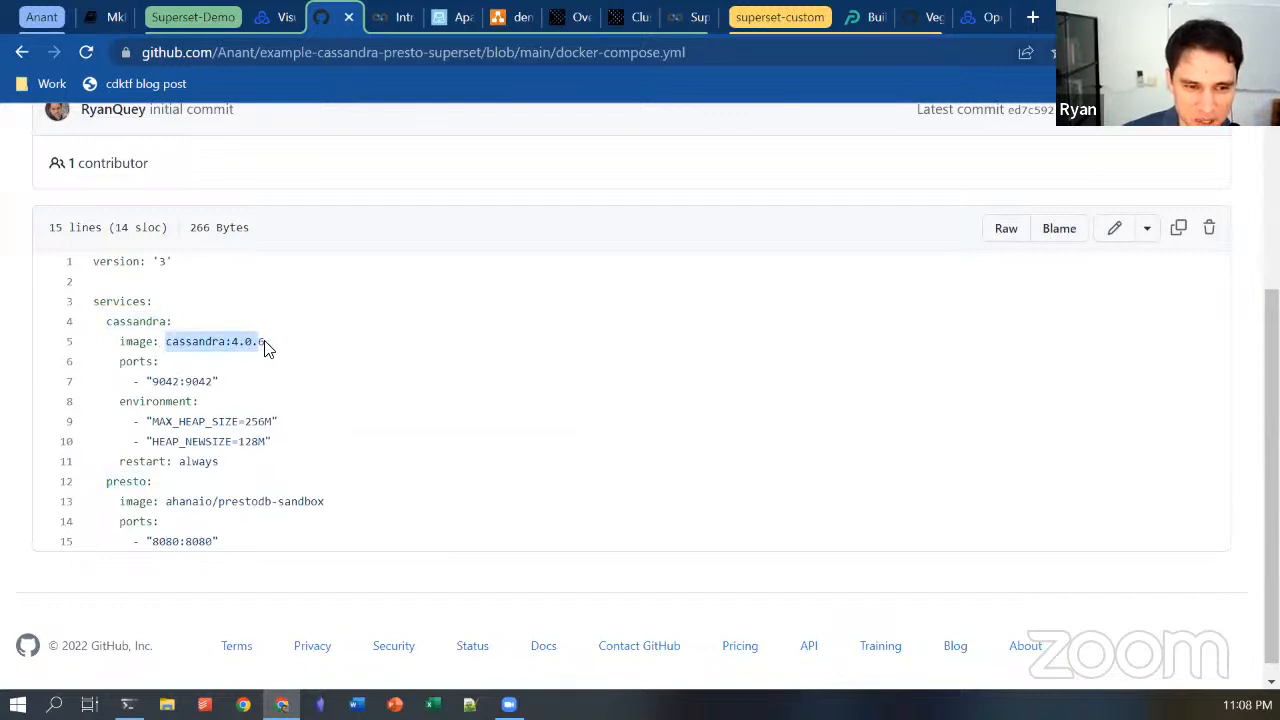
double_click(113, 483)
left_click(183, 518)
scroll(288, 476, "up", 3)
scroll(470, 410, "down", 1)
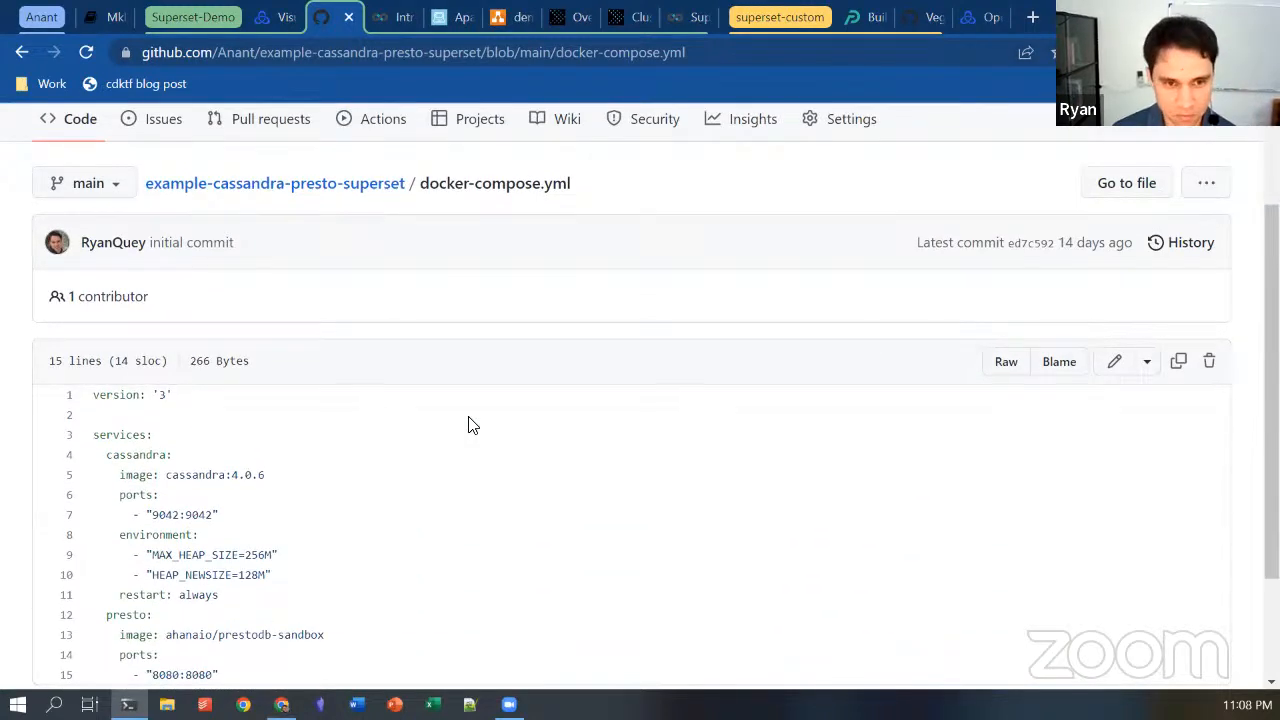
- Switch to the Ubuntu terminal and examine the Superset, Presto and Cassandra containers in the docker ps output
key("alt+Tab")
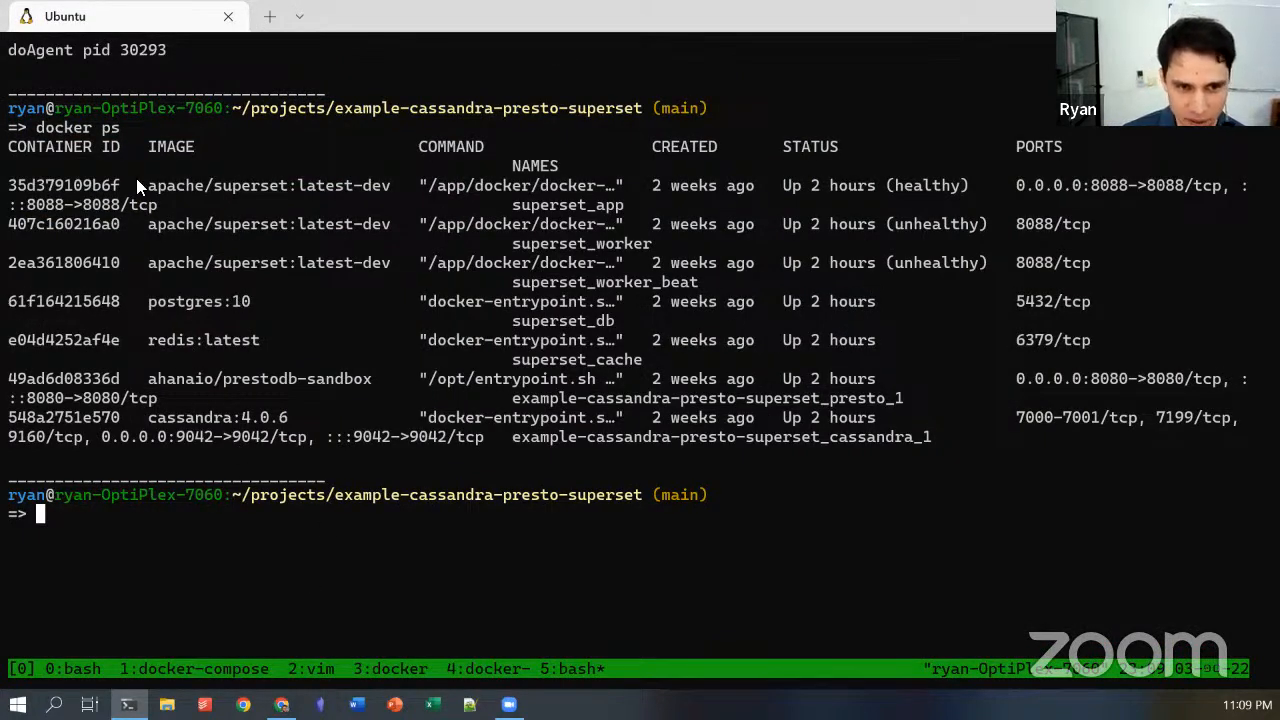
left_click_drag(156, 190, 337, 297)
left_click(308, 367)
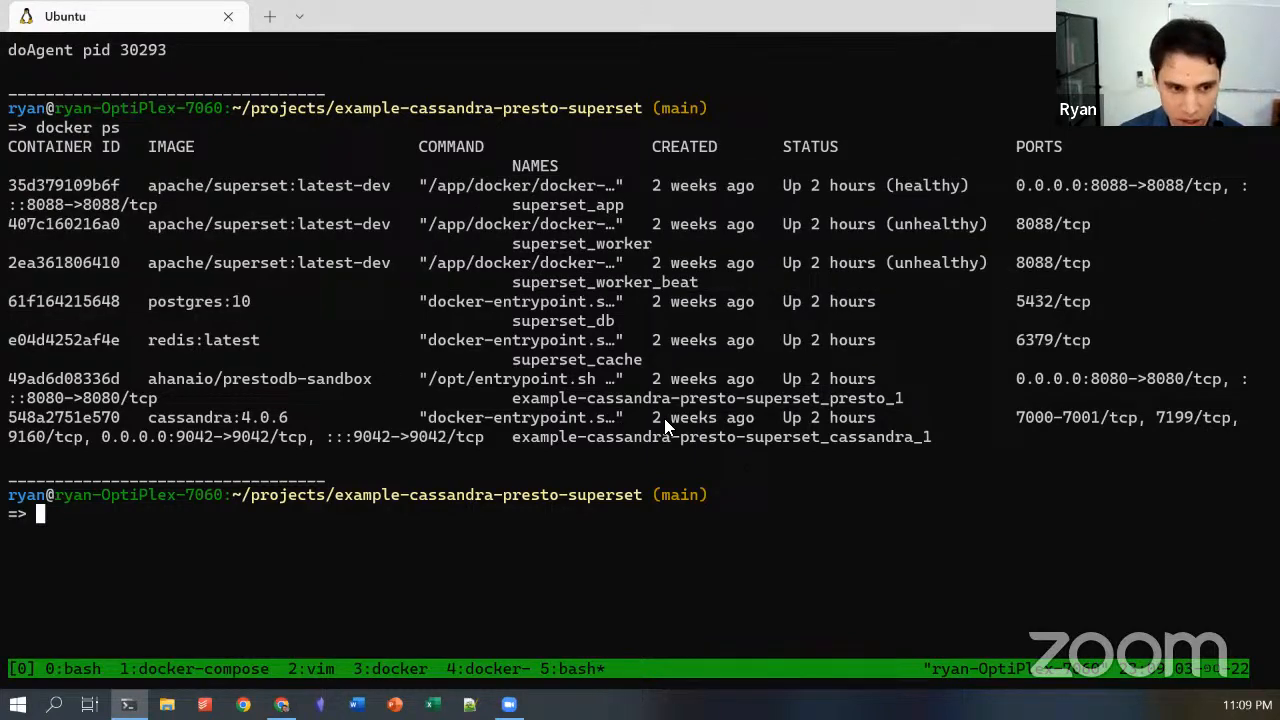
key("ctrl+minus")
key("ctrl+minus")
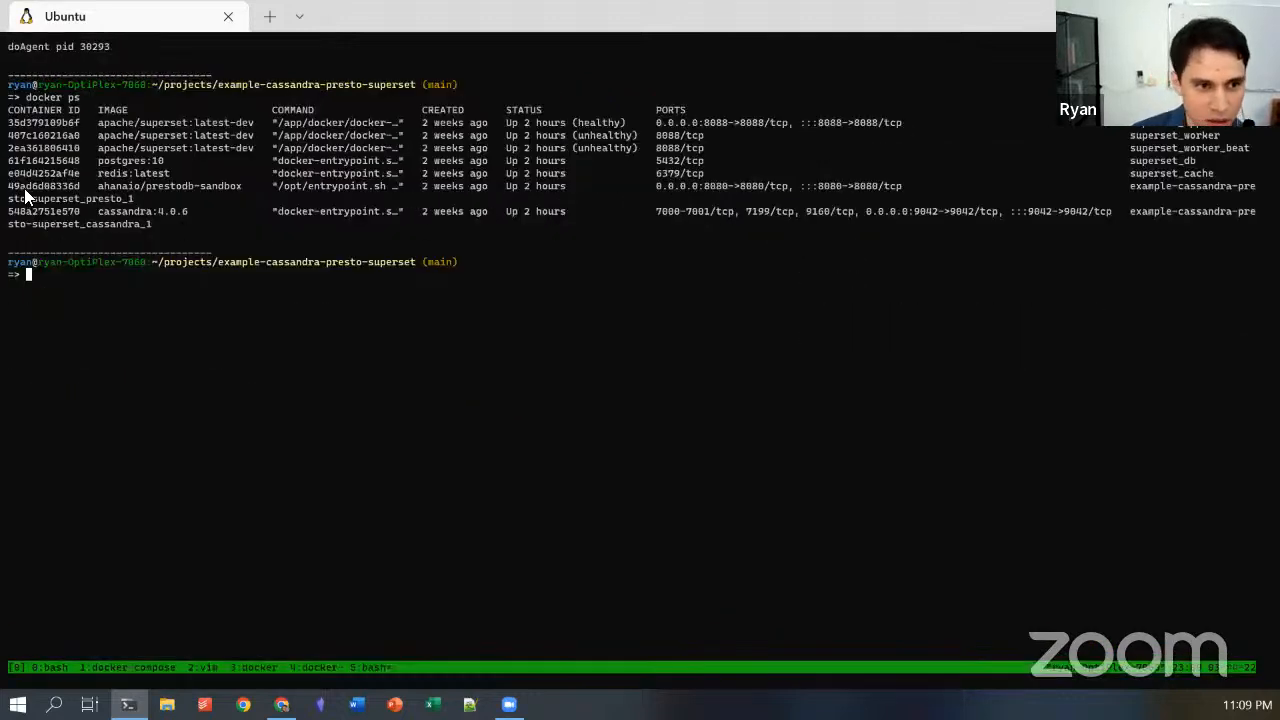
double_click(104, 196)
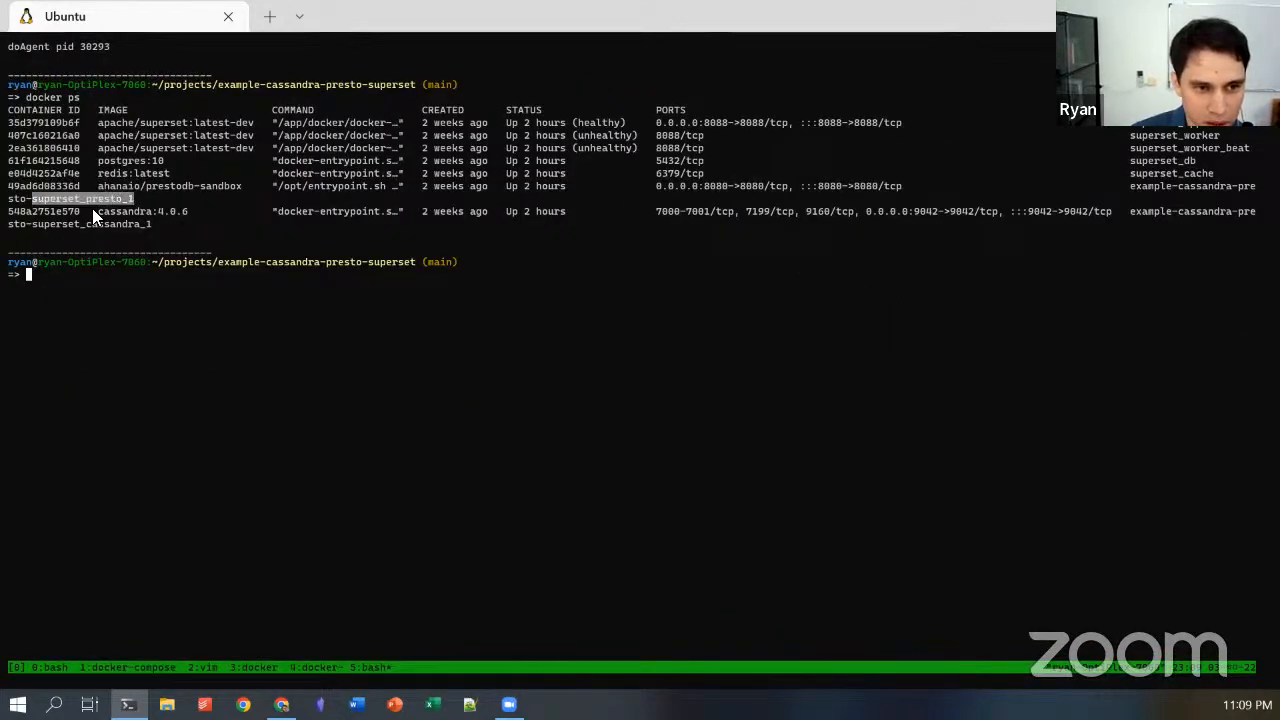
double_click(174, 186)
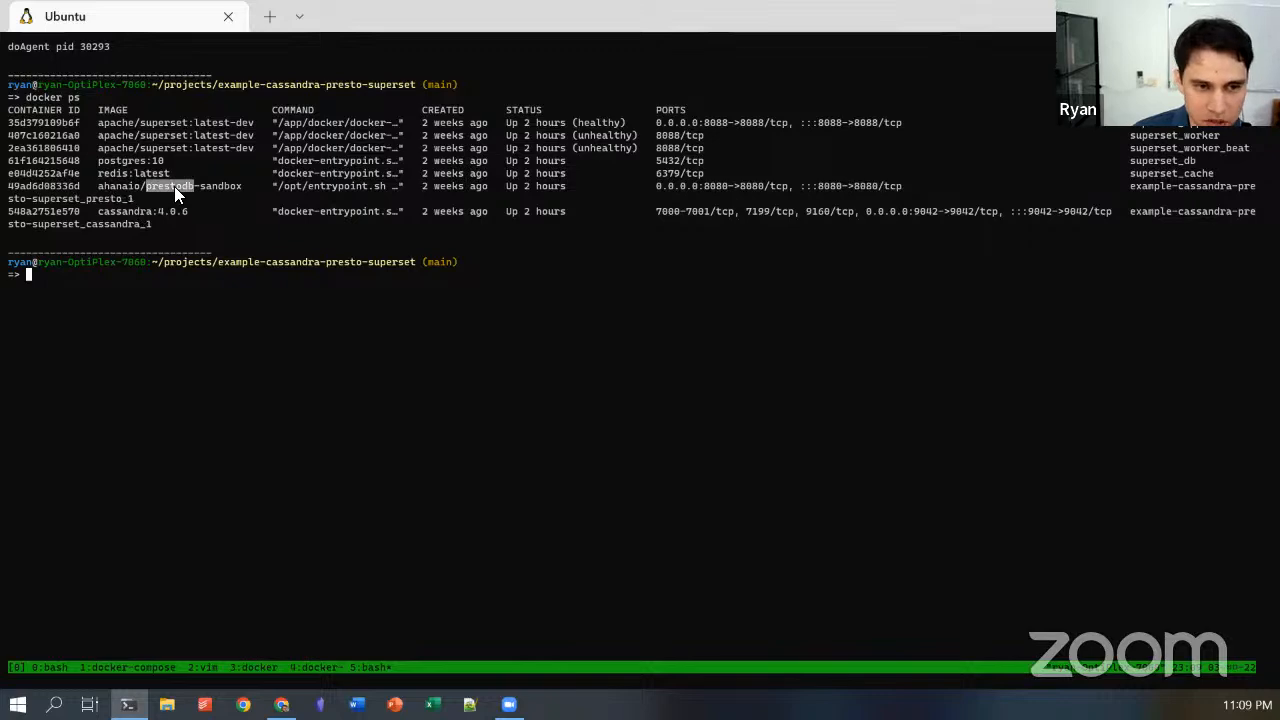
double_click(124, 212)
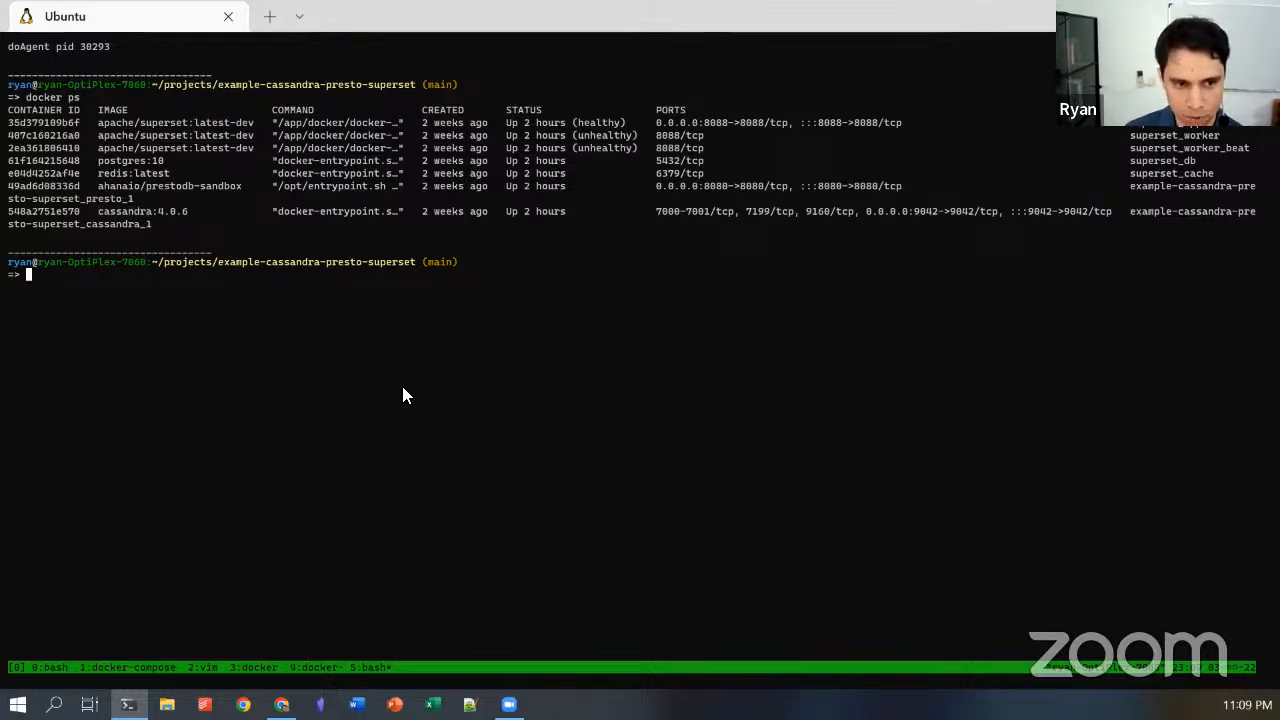
scroll(402, 388, "up", 7)
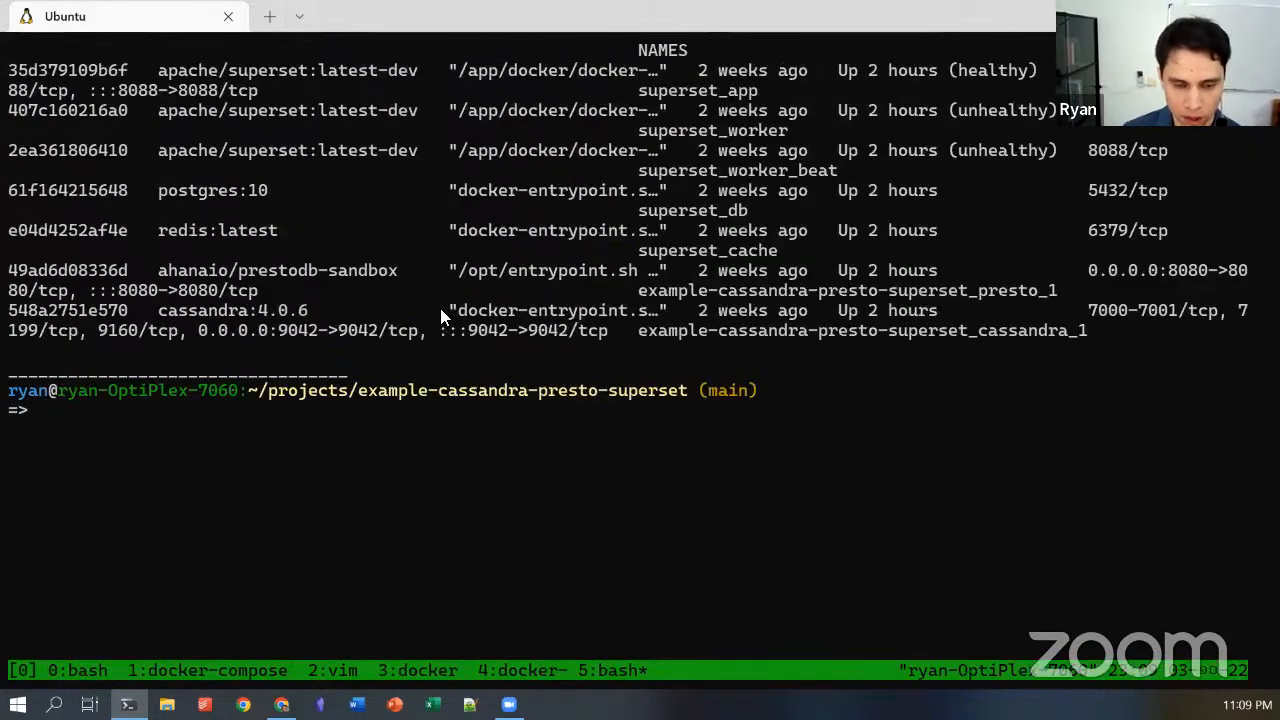
- Return to the browser and display the C*+Presto page of the architecture diagram
key("alt+Tab")
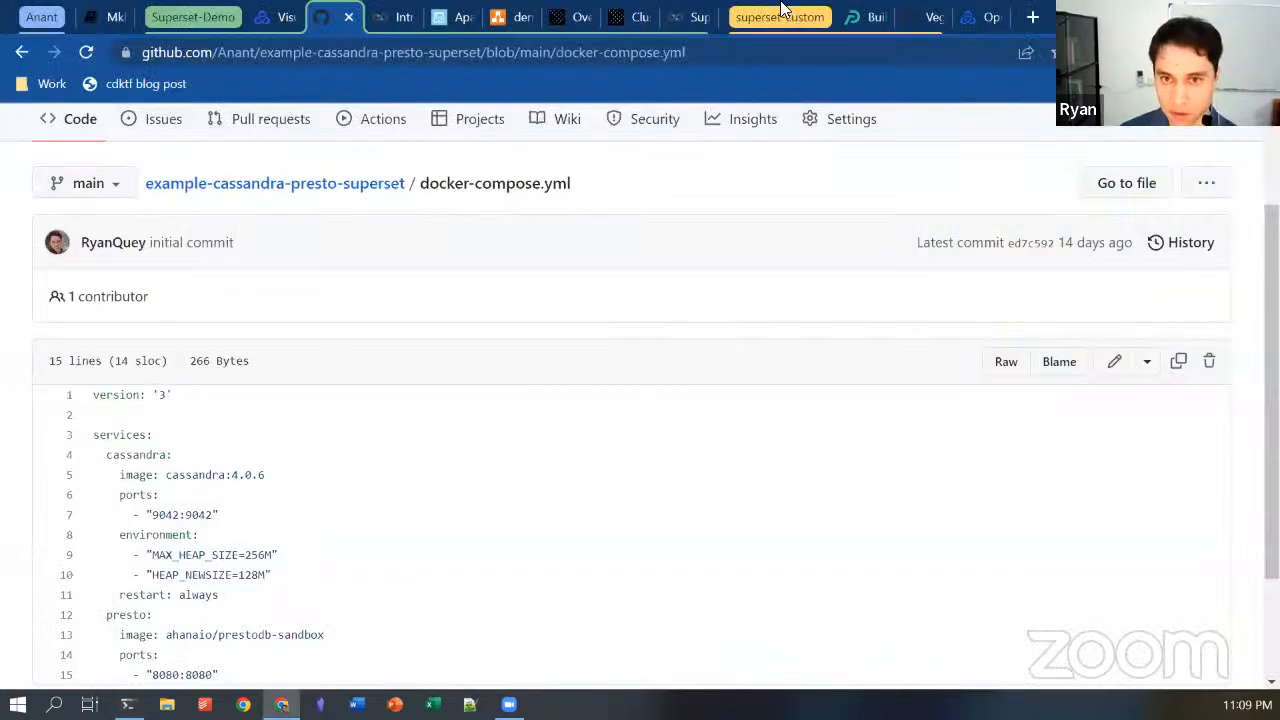
left_click(508, 16)
left_click(478, 673)
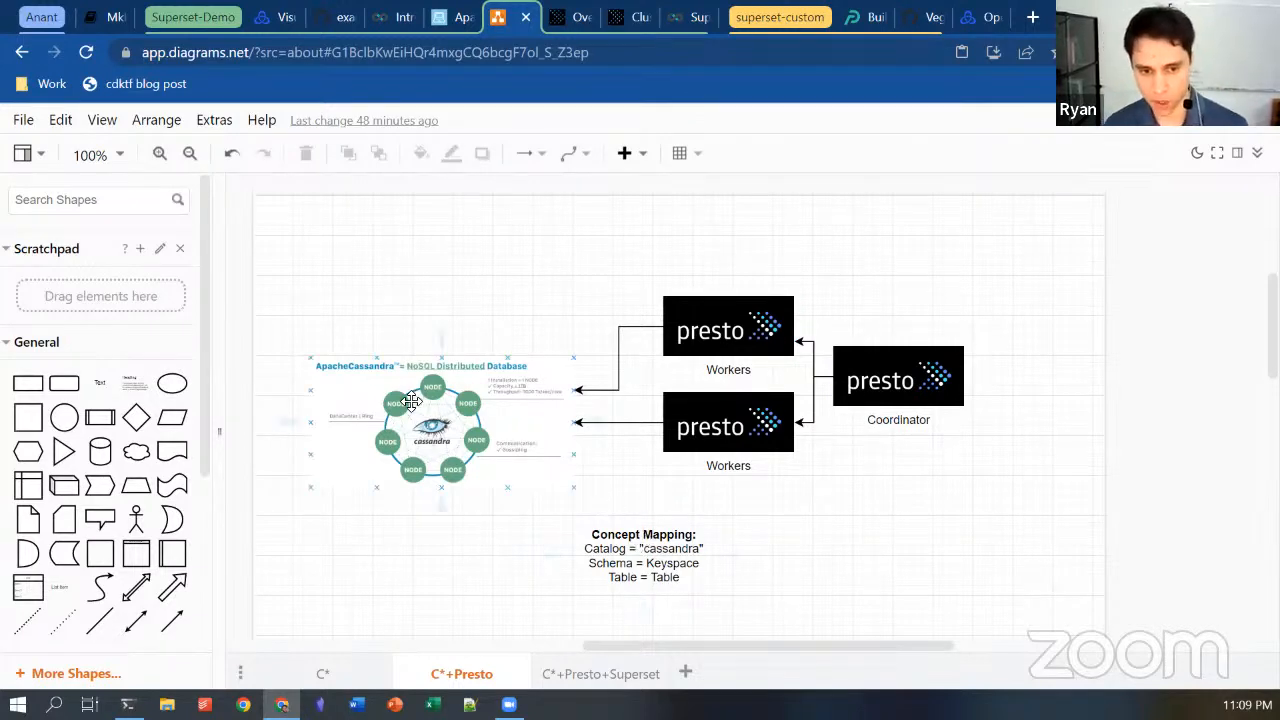
- Switch to the cqlsh session in the Ubuntu terminal and examine the SELECT query on sensor_data.temperatures_by_network and its rows
key("alt+Tab")
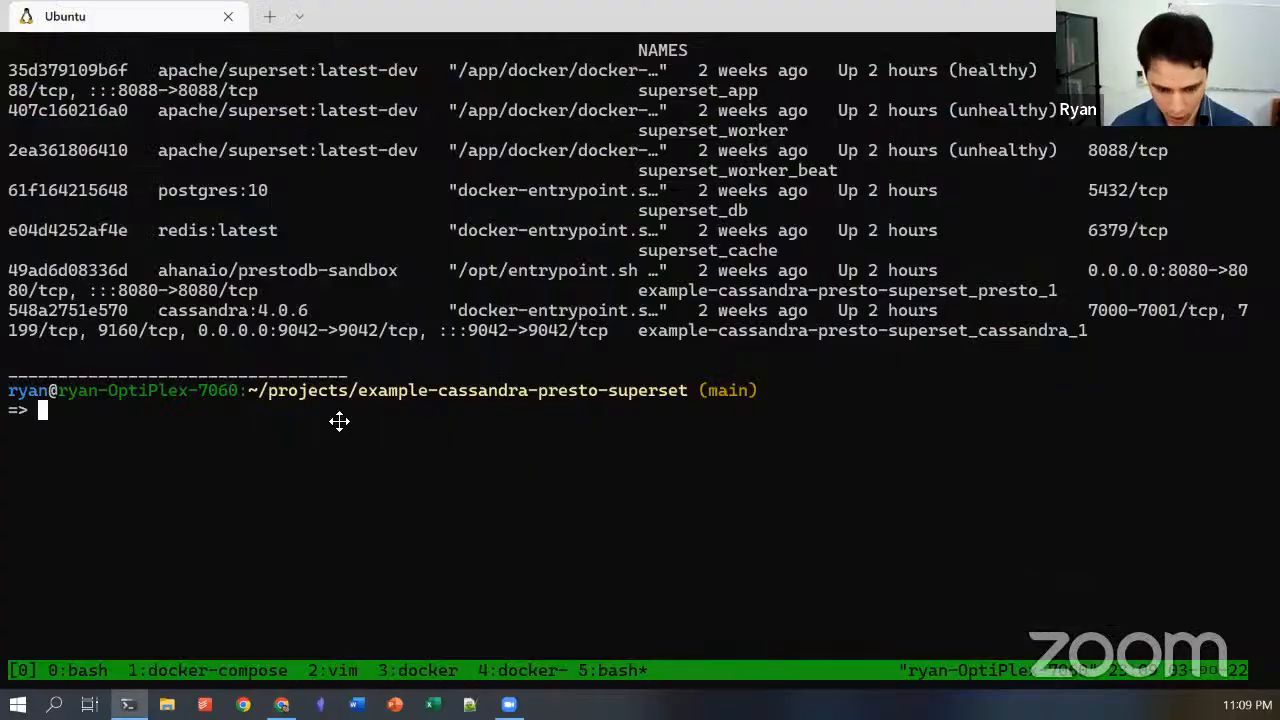
key("ctrl+b")
key("p")
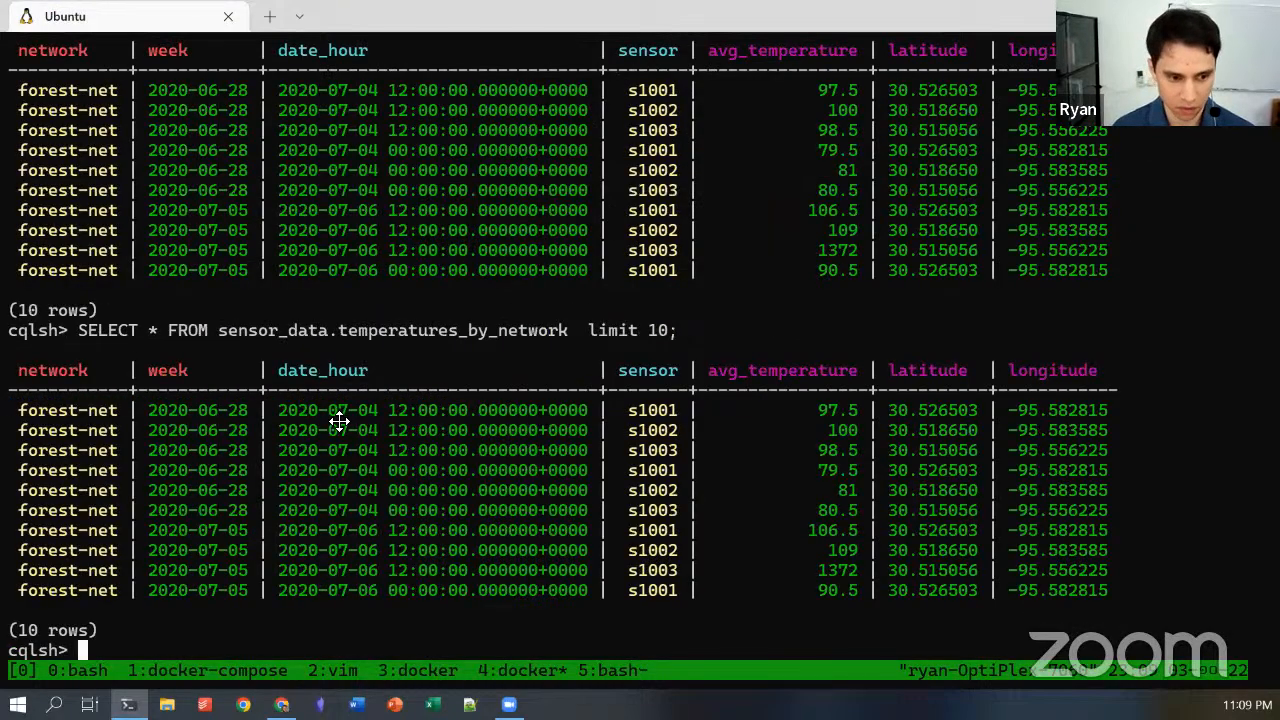
left_click_drag(8, 330, 52, 338)
left_click(21, 330)
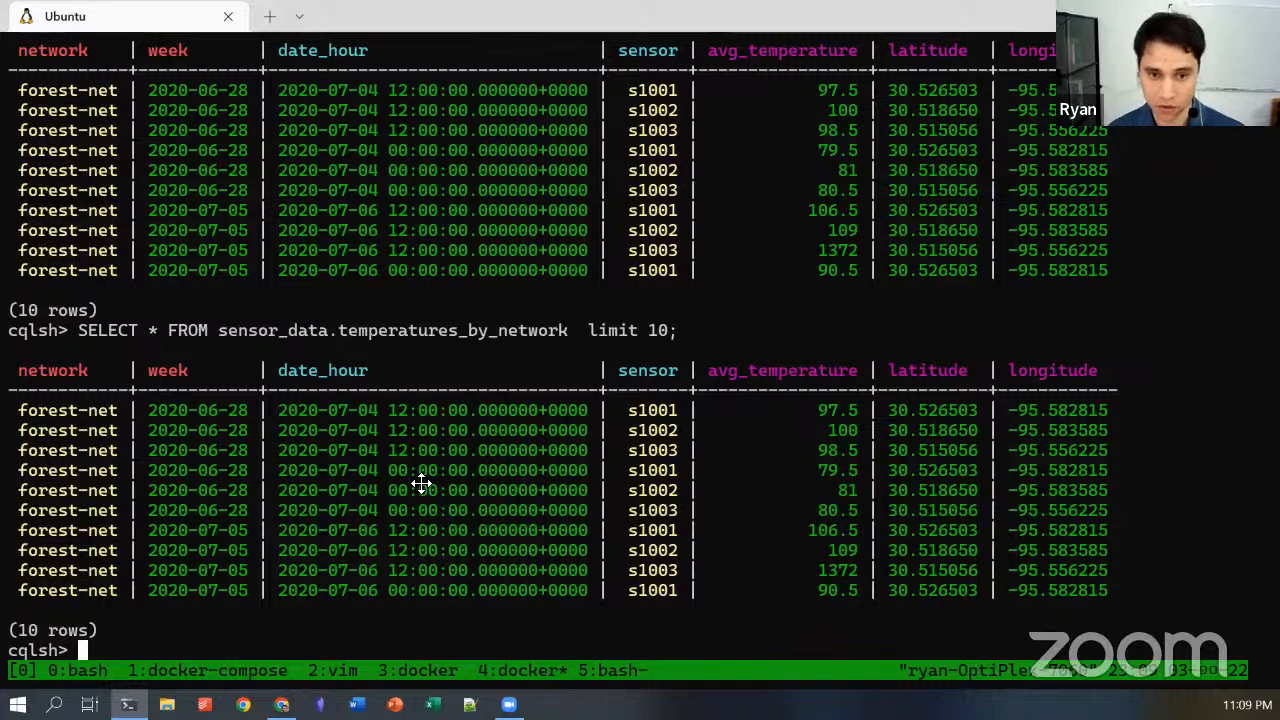
key("Up")
key("Down")
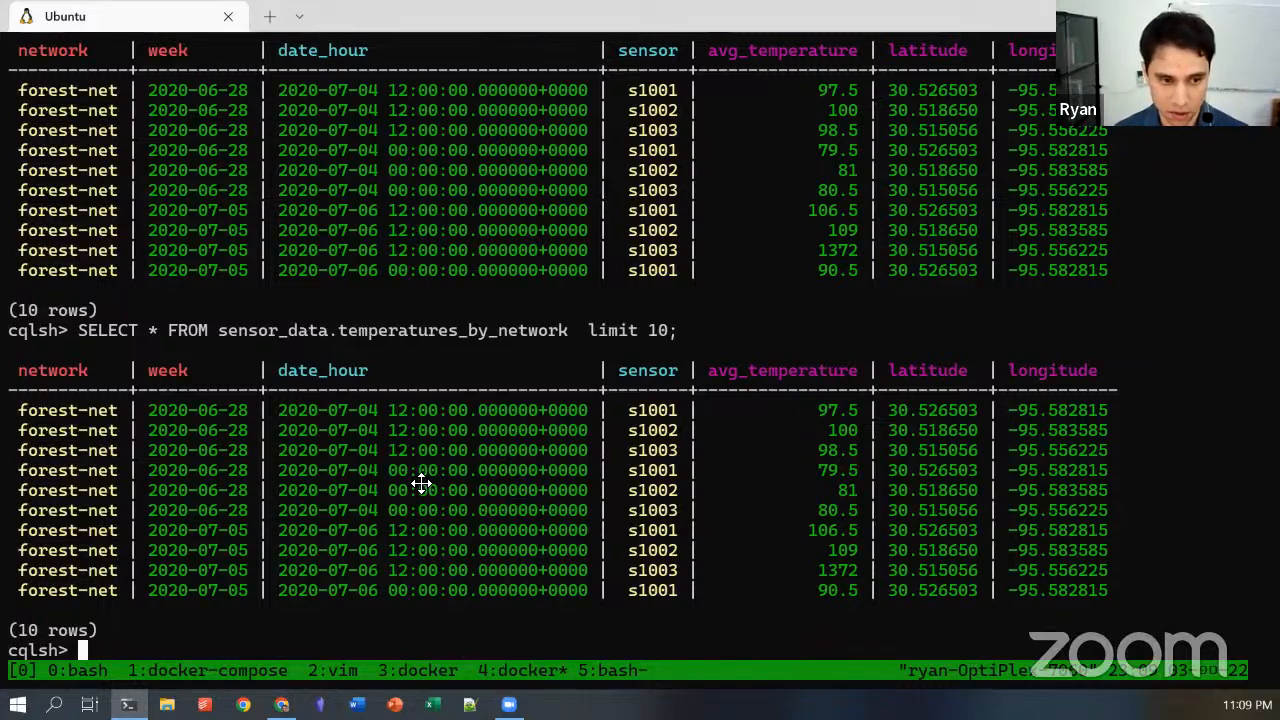
double_click(352, 334)
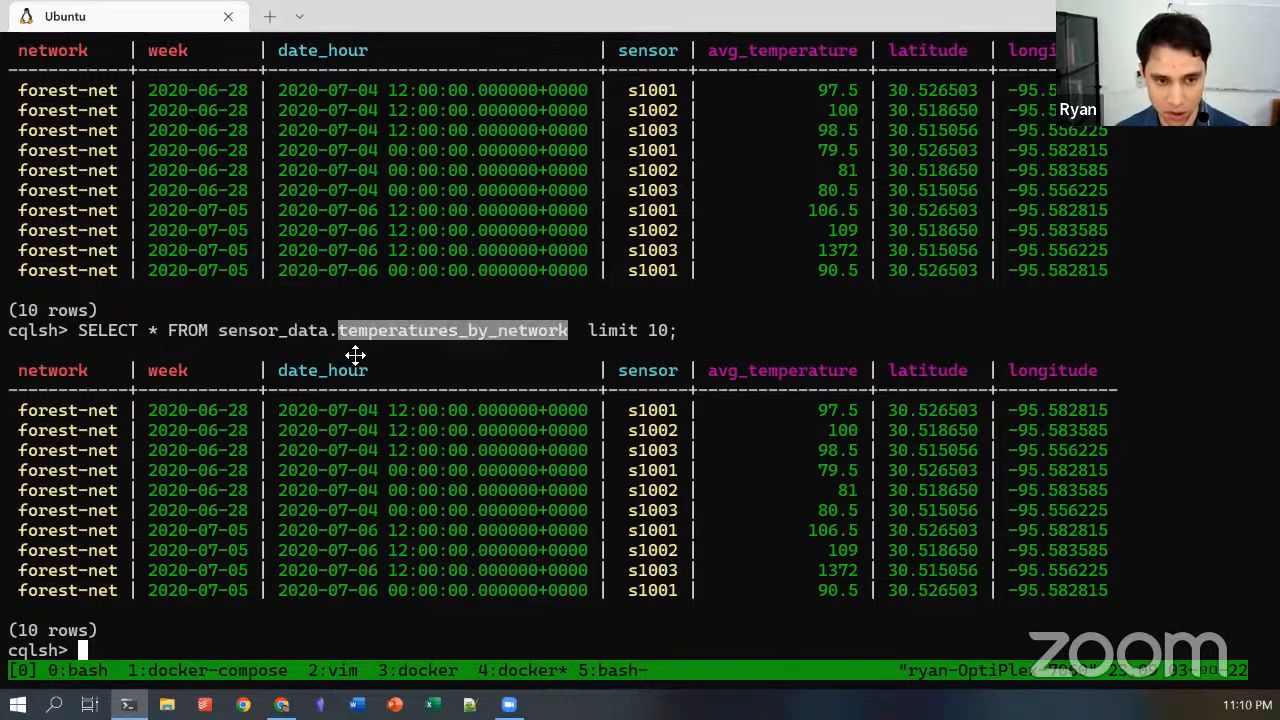
left_click(377, 567)
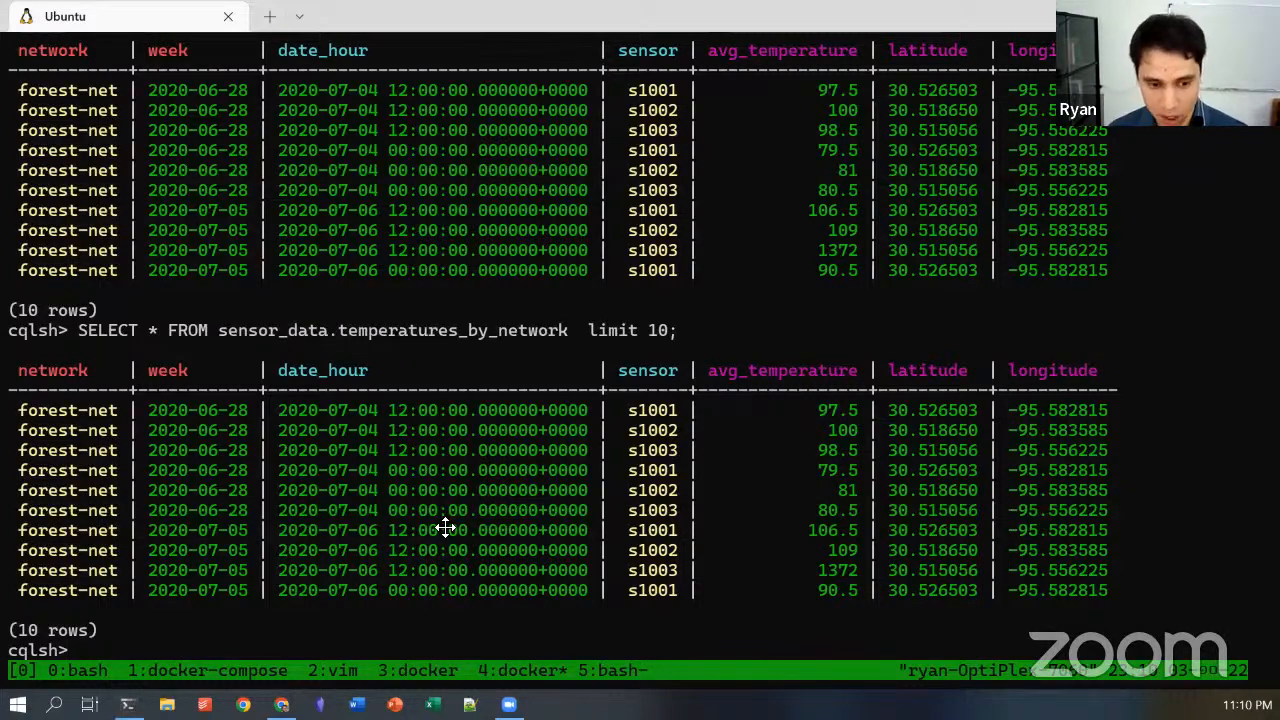
- Return to the browser, close the Presto documentation overview and display the Presto Cluster Overview page
key("alt+Tab")
key("ctrl+Tab")
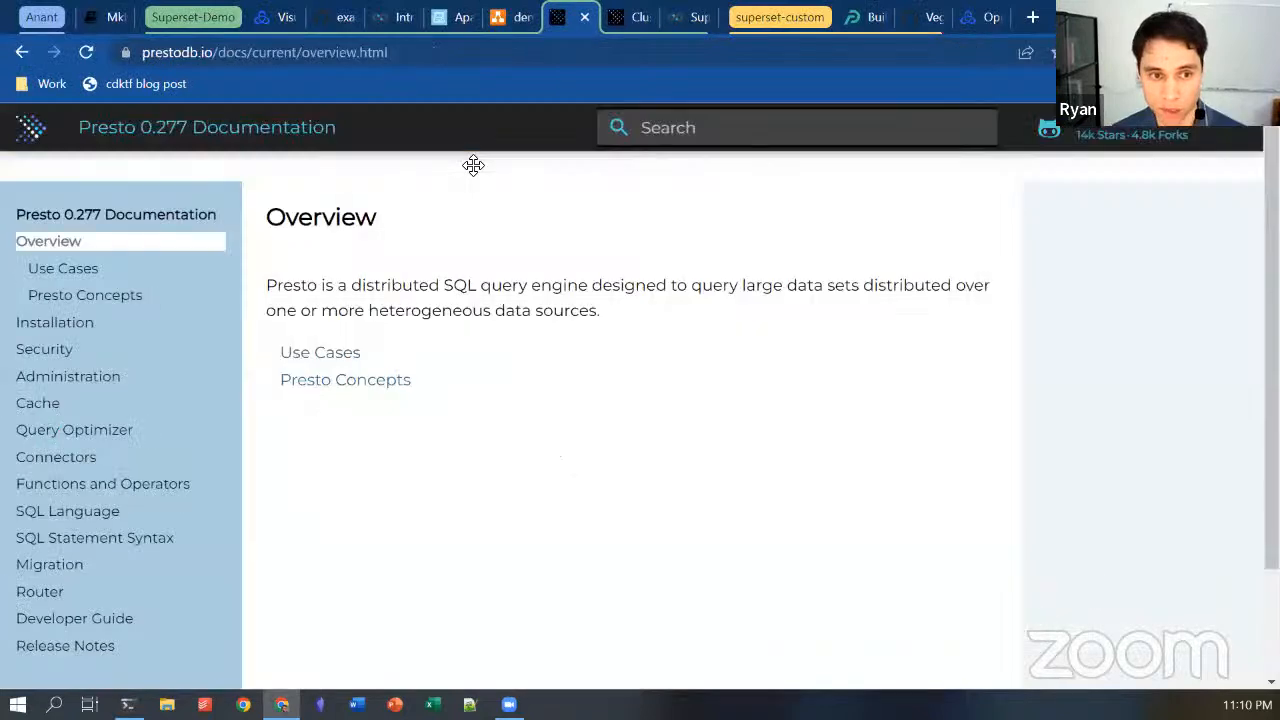
left_click(585, 17)
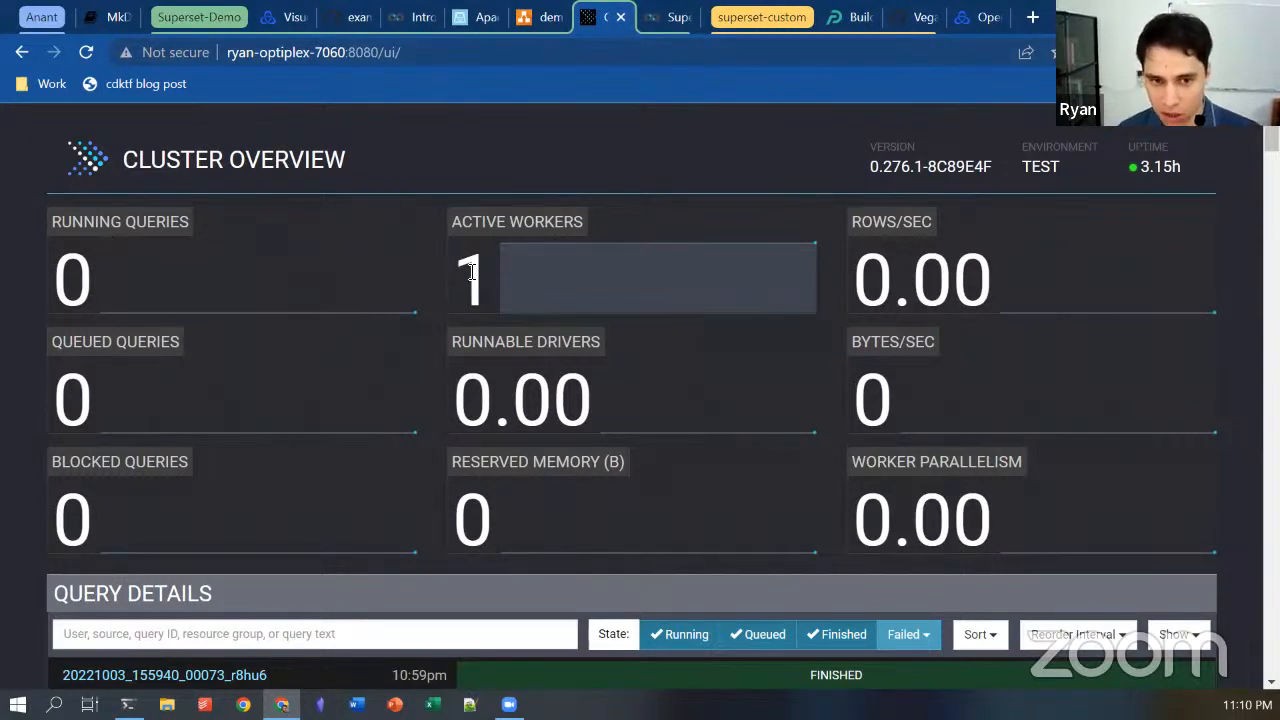
- Examine the finished queries under Query Details on the Presto Cluster Overview page, including the spacecraft_speed_over_time query
scroll(171, 318, "down", 3)
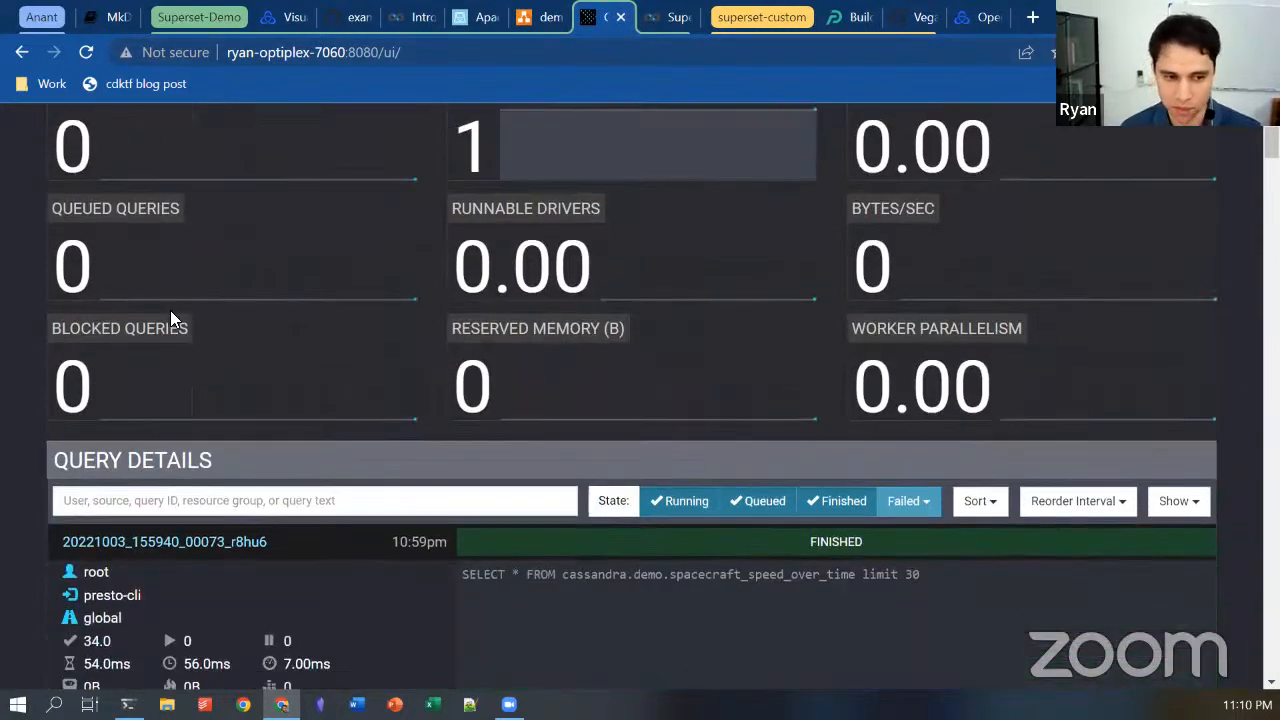
left_click(436, 378)
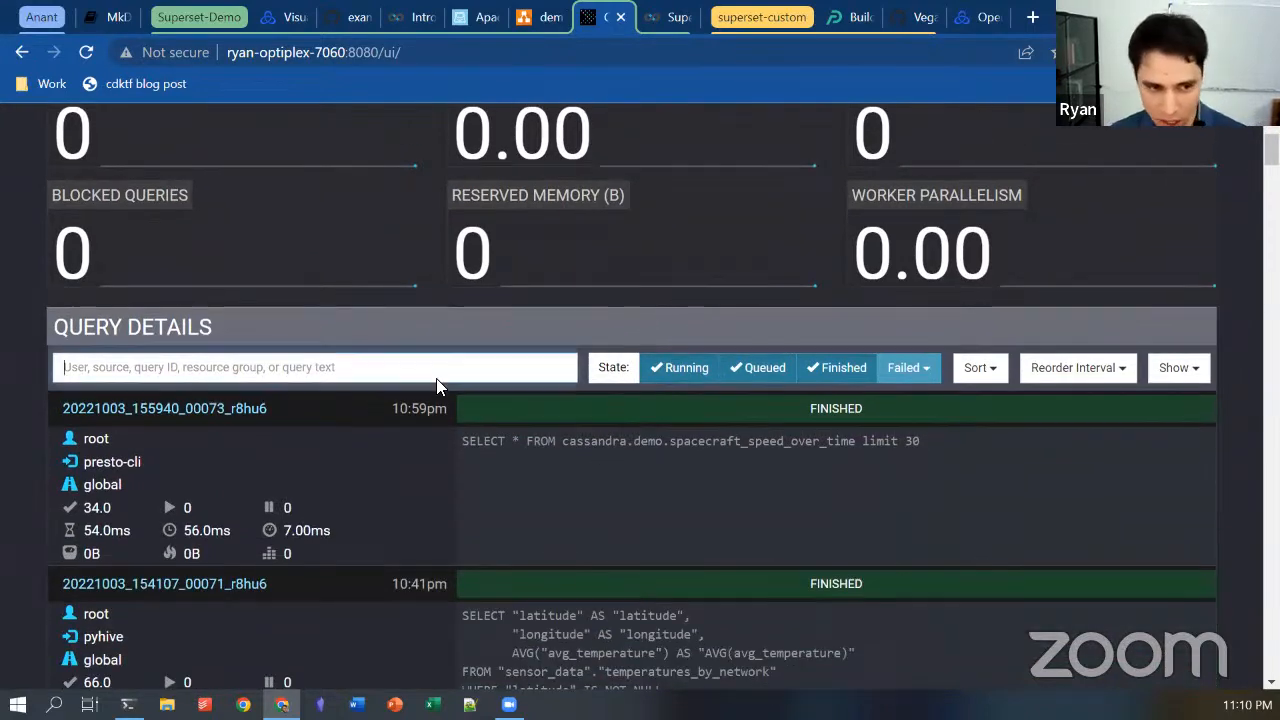
scroll(273, 370, "down", 2)
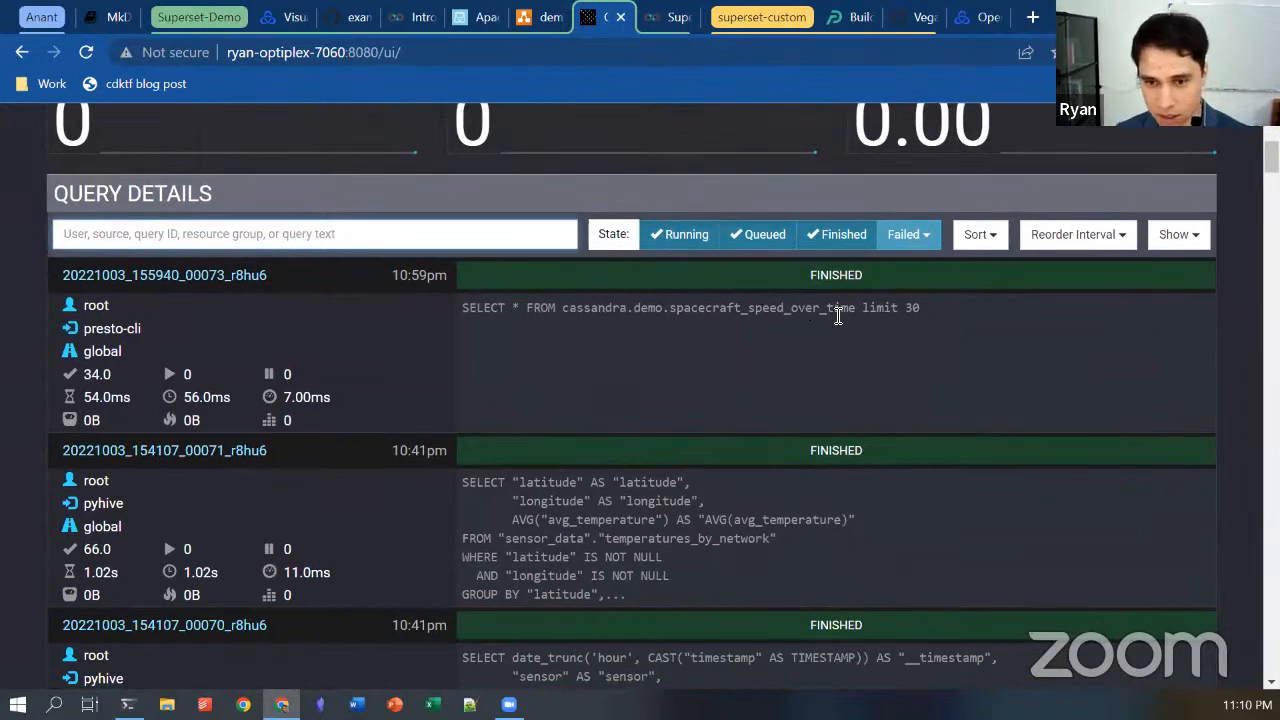
left_click_drag(920, 308, 497, 322)
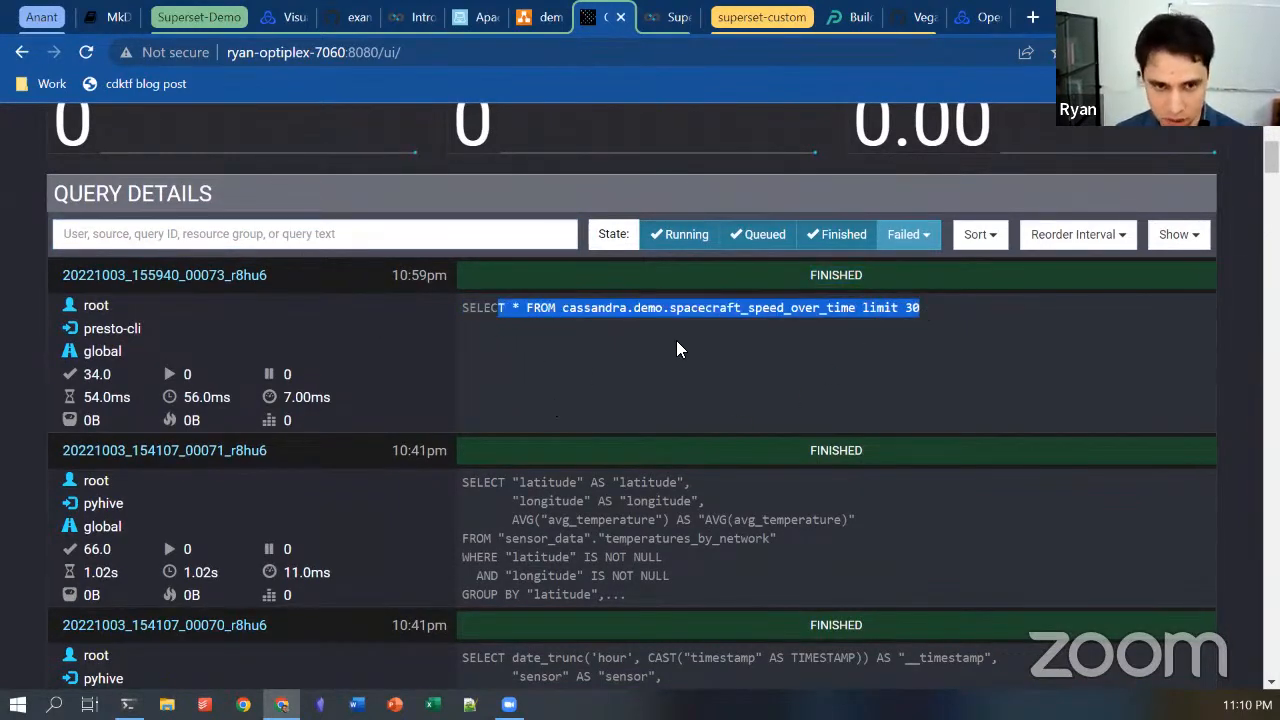
scroll(628, 352, "up", 4)
scroll(950, 530, "down", 2)
scroll(957, 531, "up", 2)
left_click(476, 506)
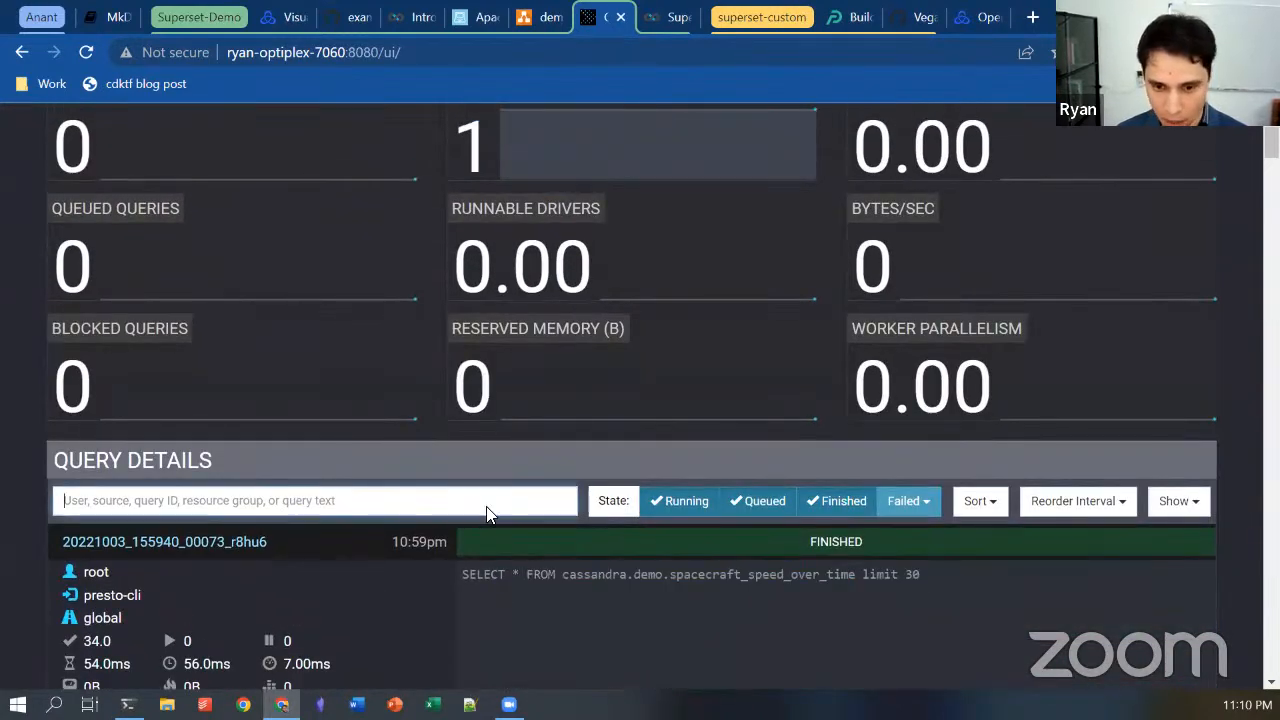
scroll(632, 552, "down", 4)
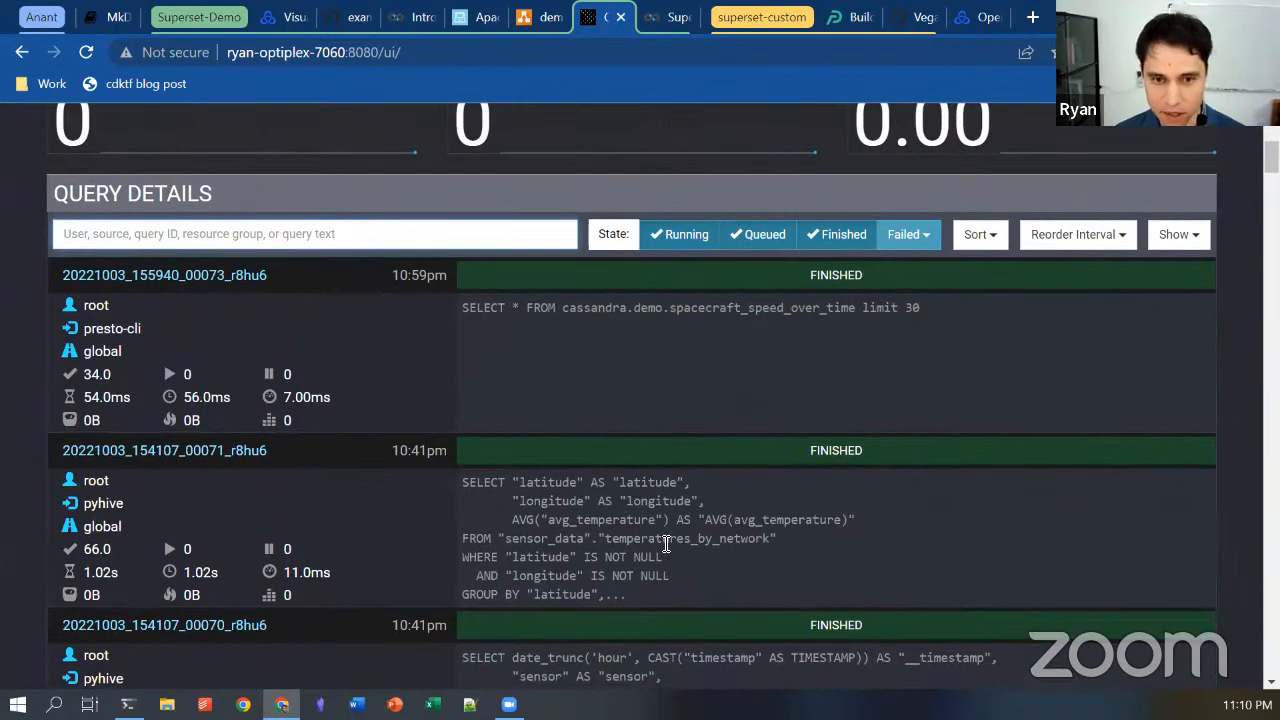
scroll(666, 540, "up", 6)
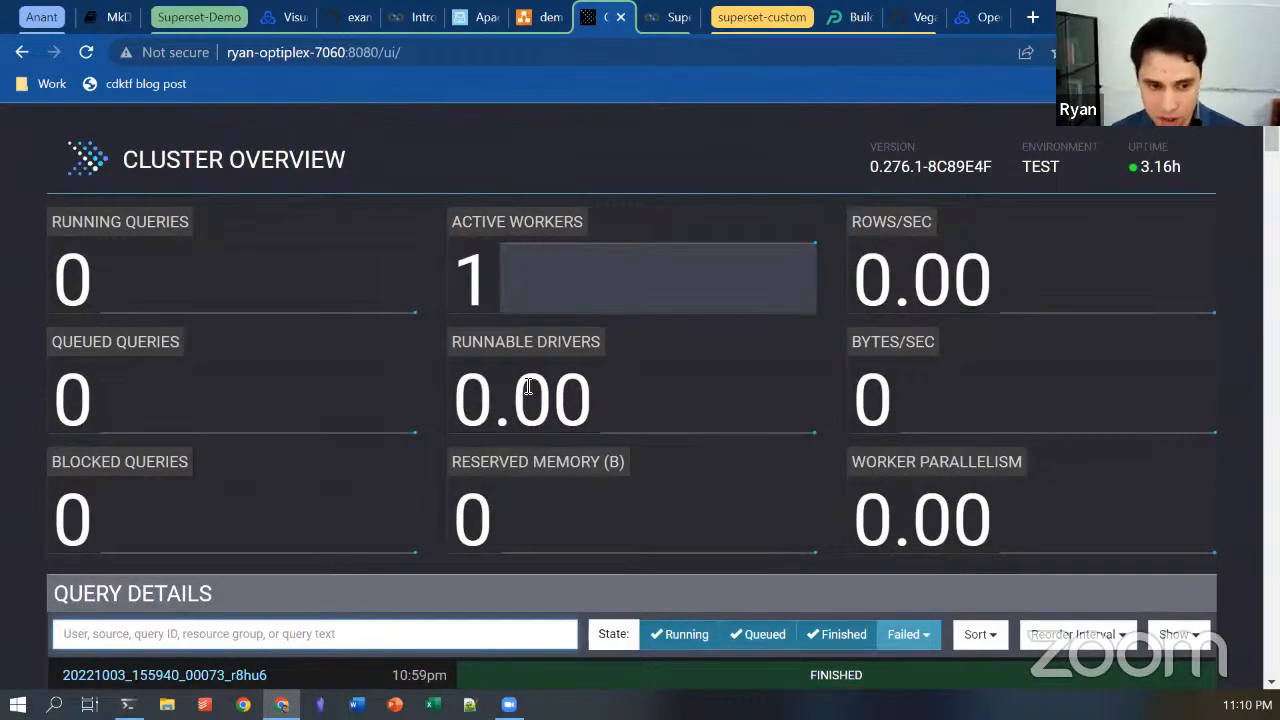
- Display the C*+Presto architecture diagram with the Presto coordinator and workers
key("alt+Tab")
key("alt+Tab")
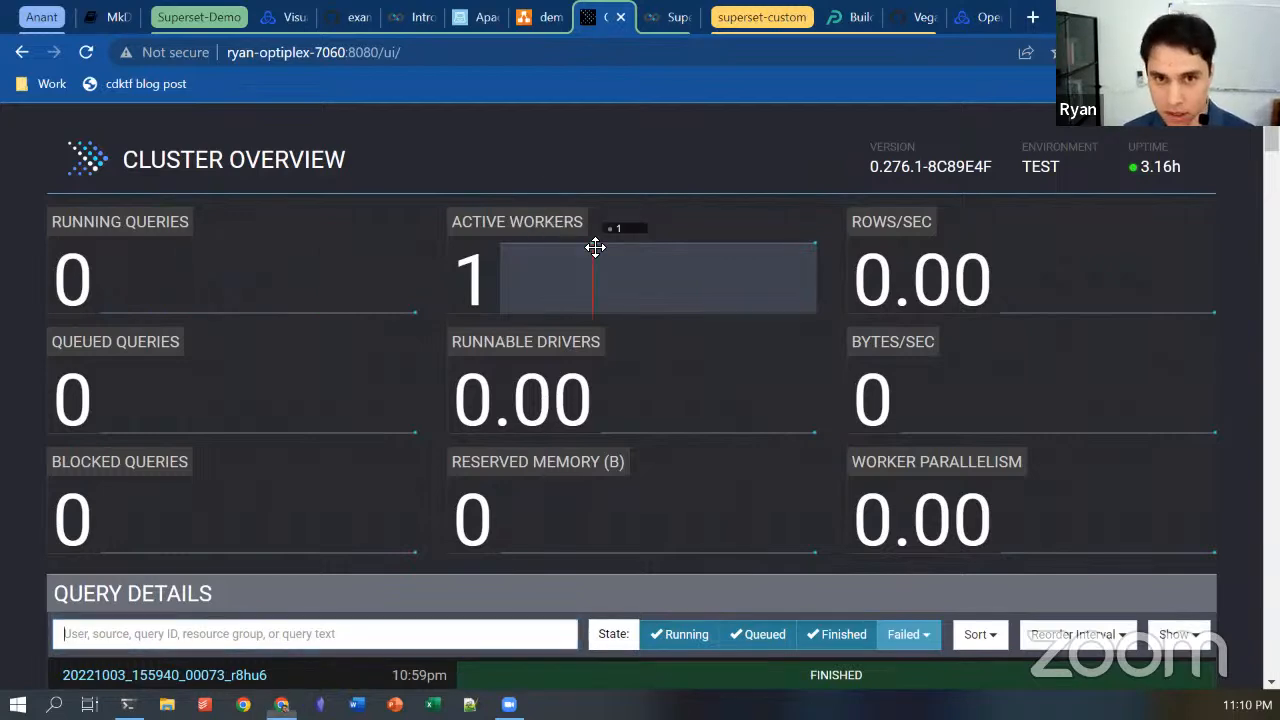
key("ctrl+shift+Tab")
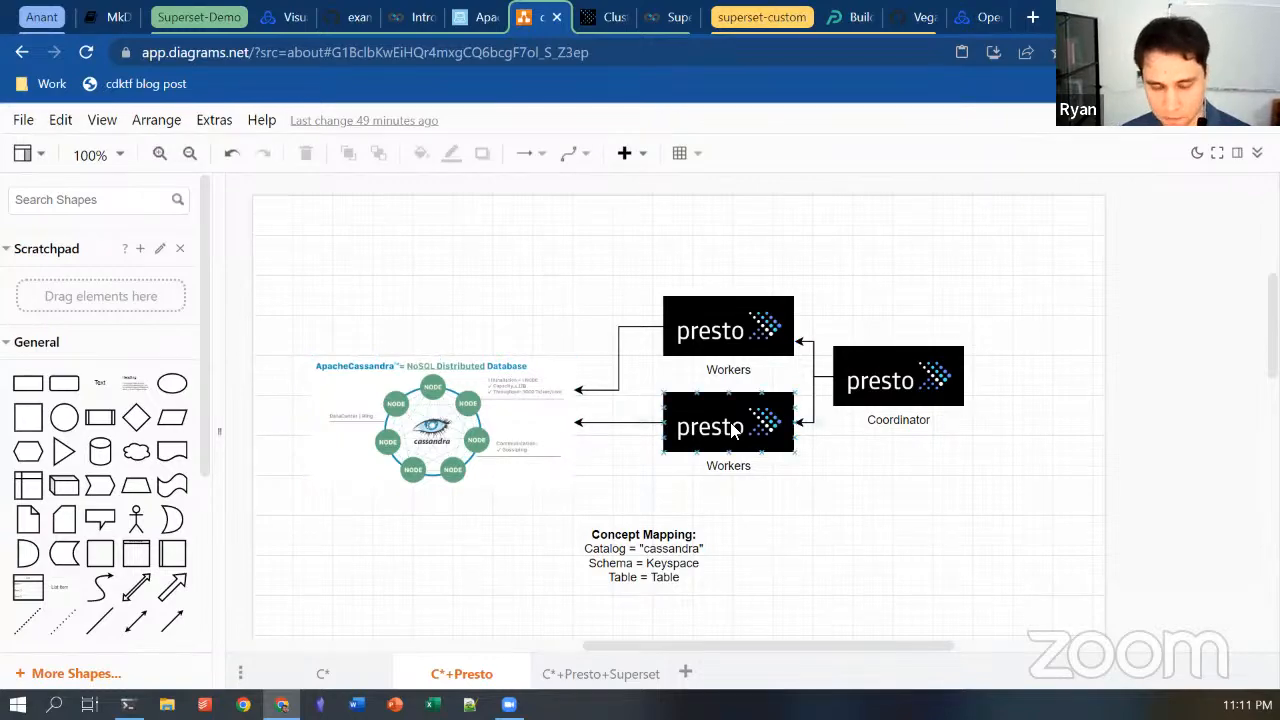
- In the Ubuntu terminal, exit the open Presto session and relaunch presto-cli in the example-cassandra-presto-superset_presto_1 container
key("alt+Tab")
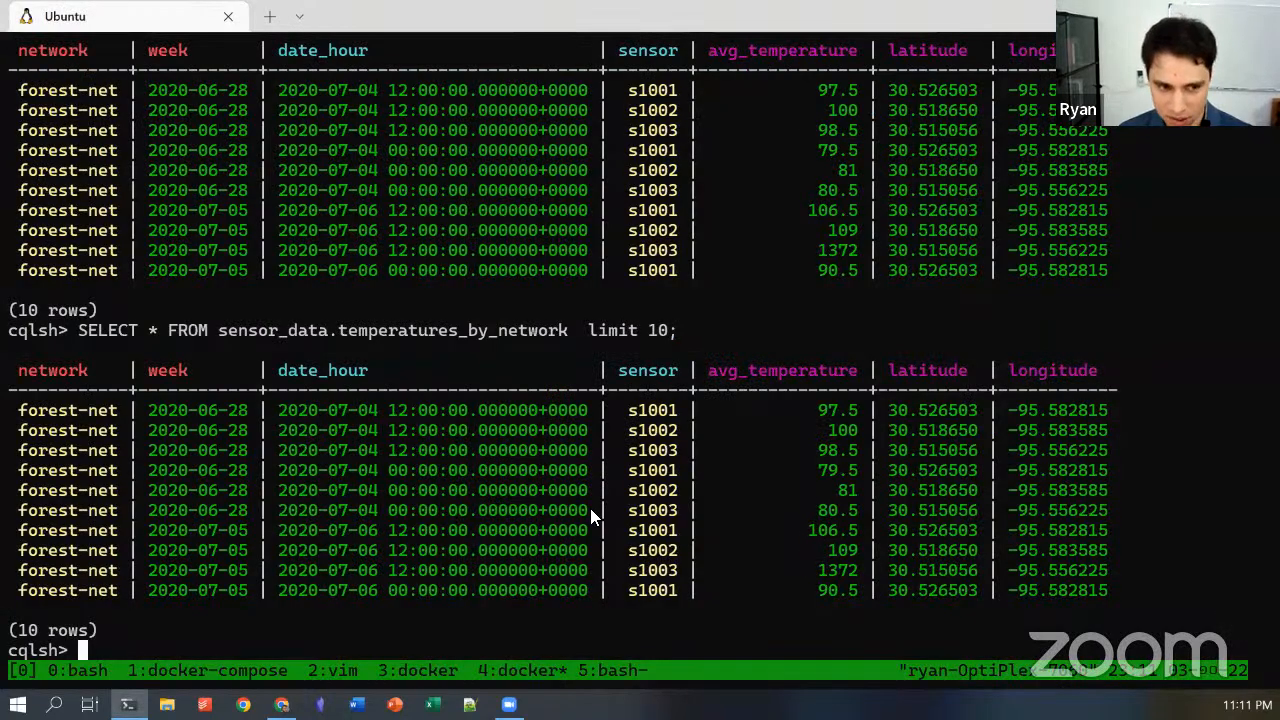
left_click_drag(296, 326, 397, 555)
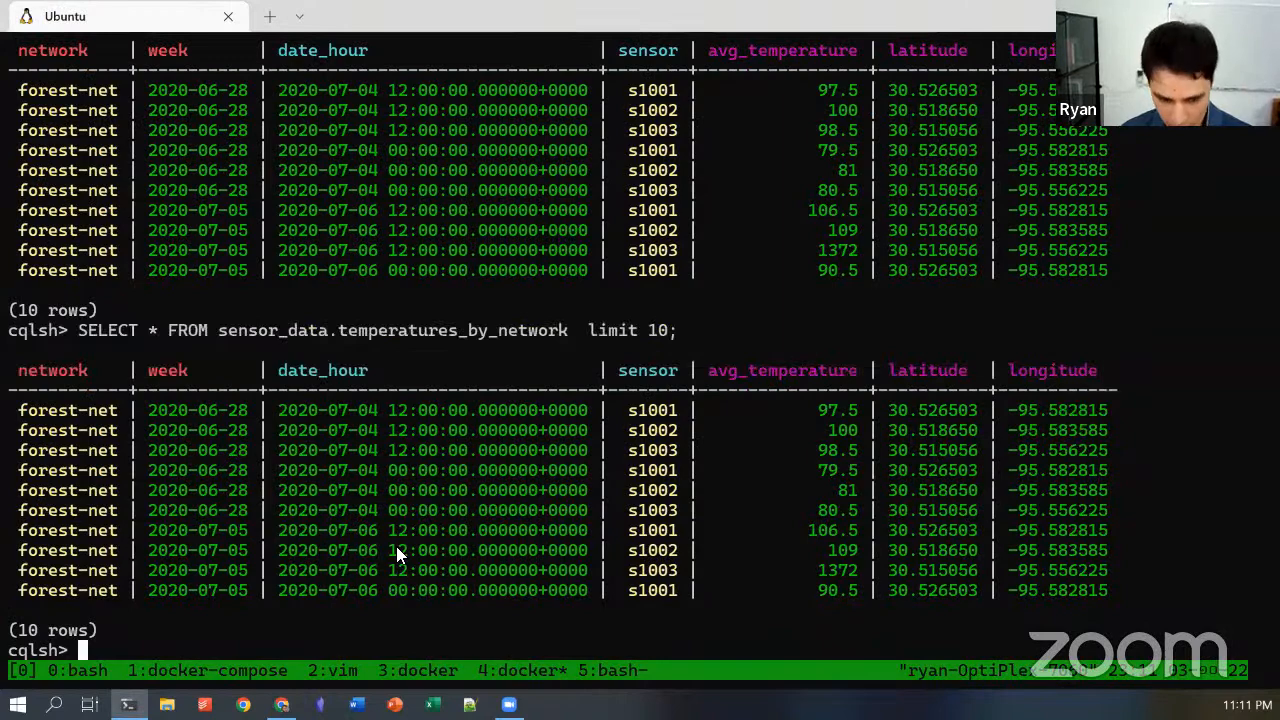
key("ctrl+b")
type("3exit")
key("Return")
key("Up")
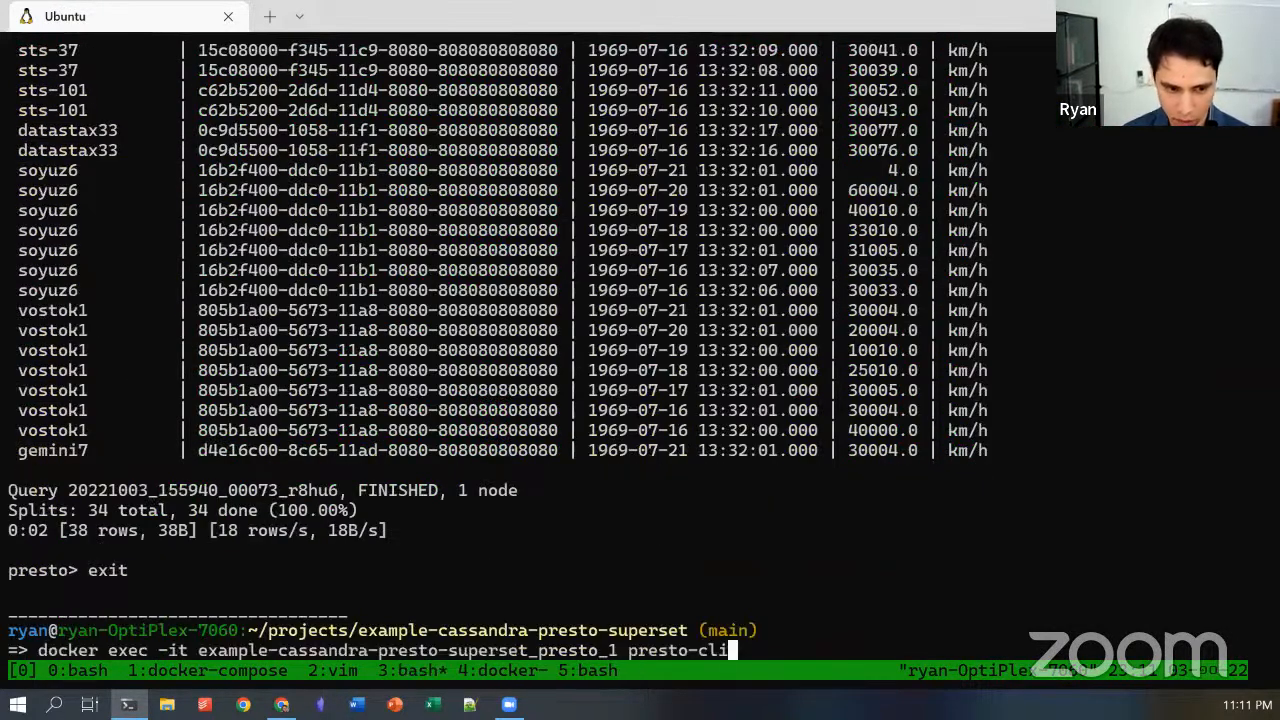
left_click_drag(42, 650, 606, 654)
double_click(606, 654)
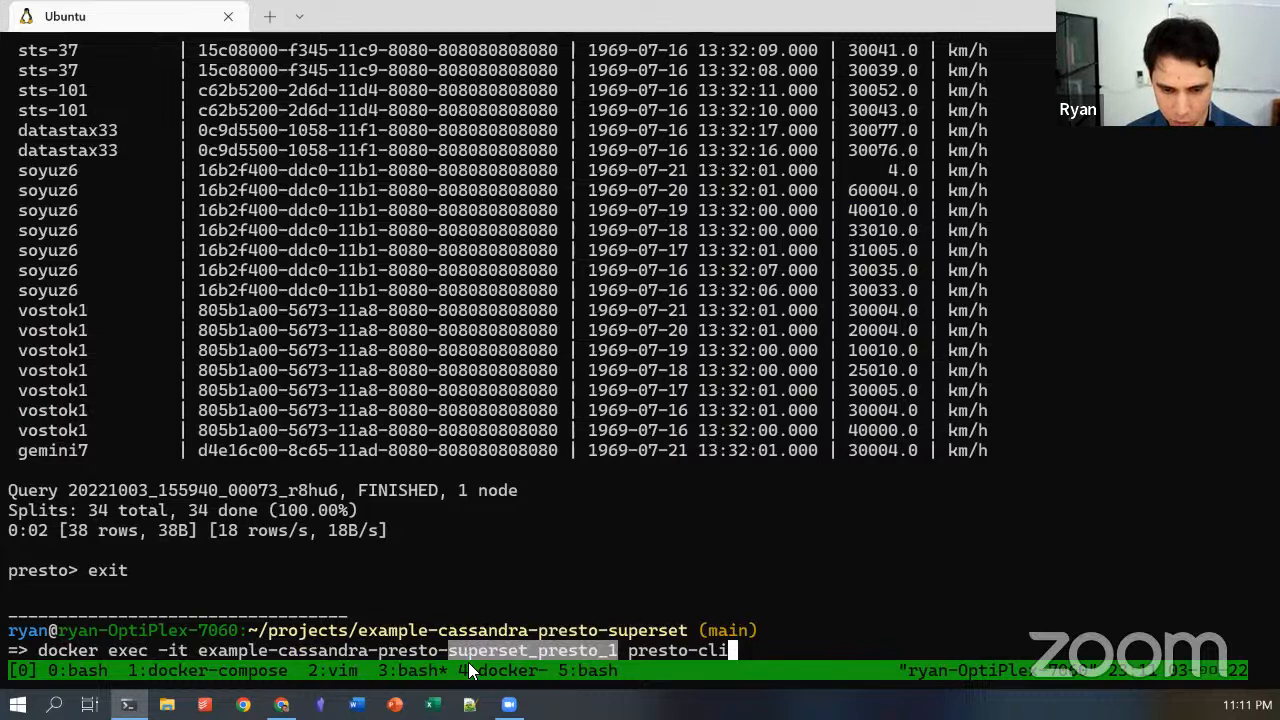
left_click(540, 652)
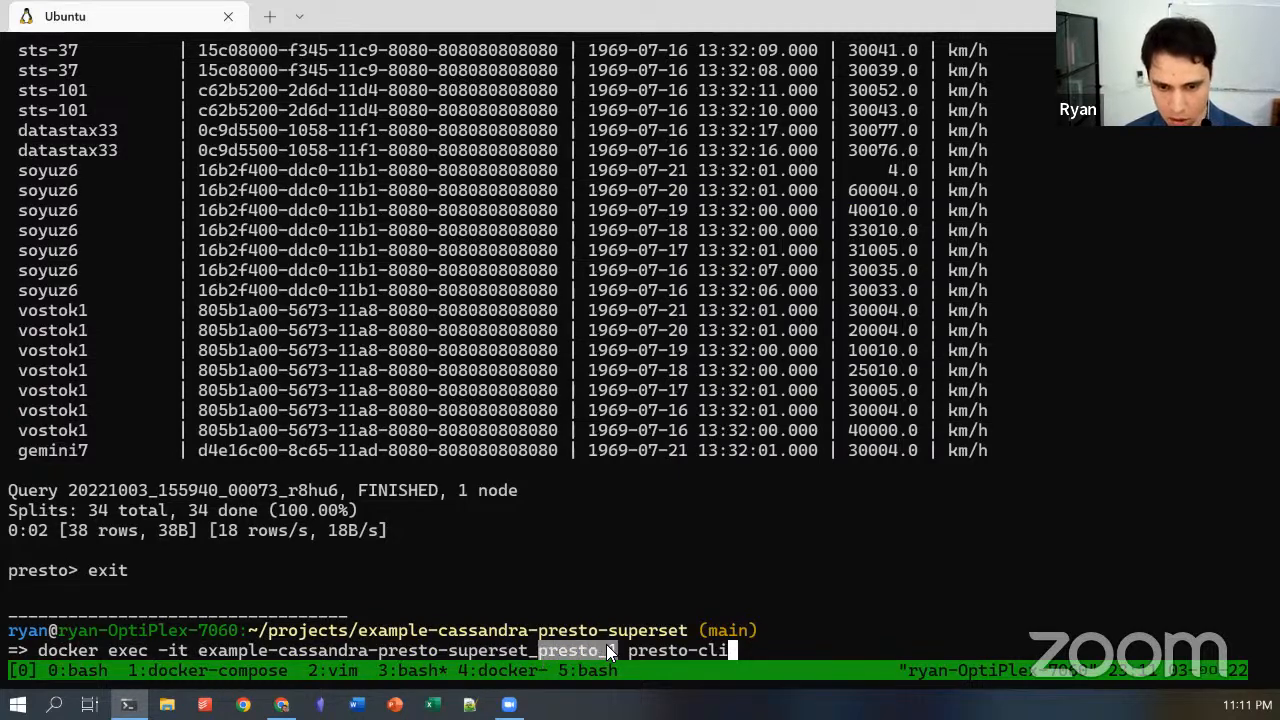
left_click_drag(610, 651, 614, 652)
key("Return")
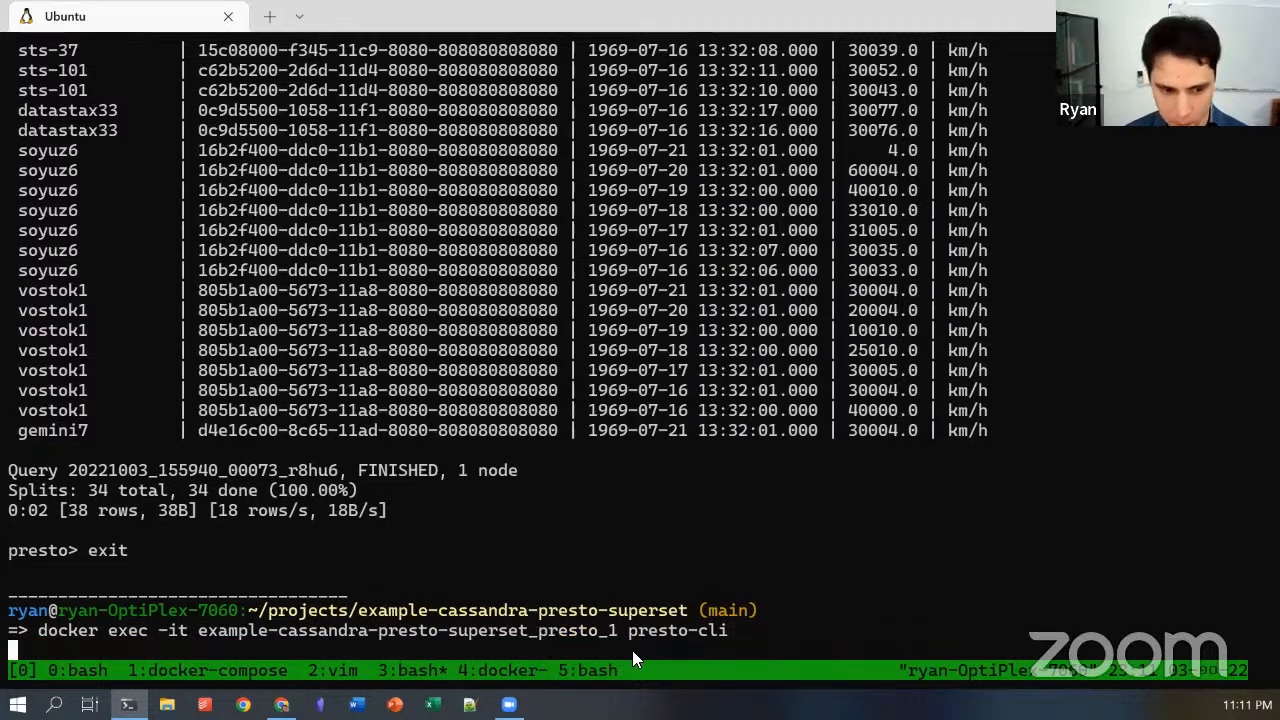
- Recall SELECT * FROM cassandra.demo.spacecraft_speed_over_time limit 30; at the presto prompt and highlight its cassandra catalog name
key("Up")
key("Down")
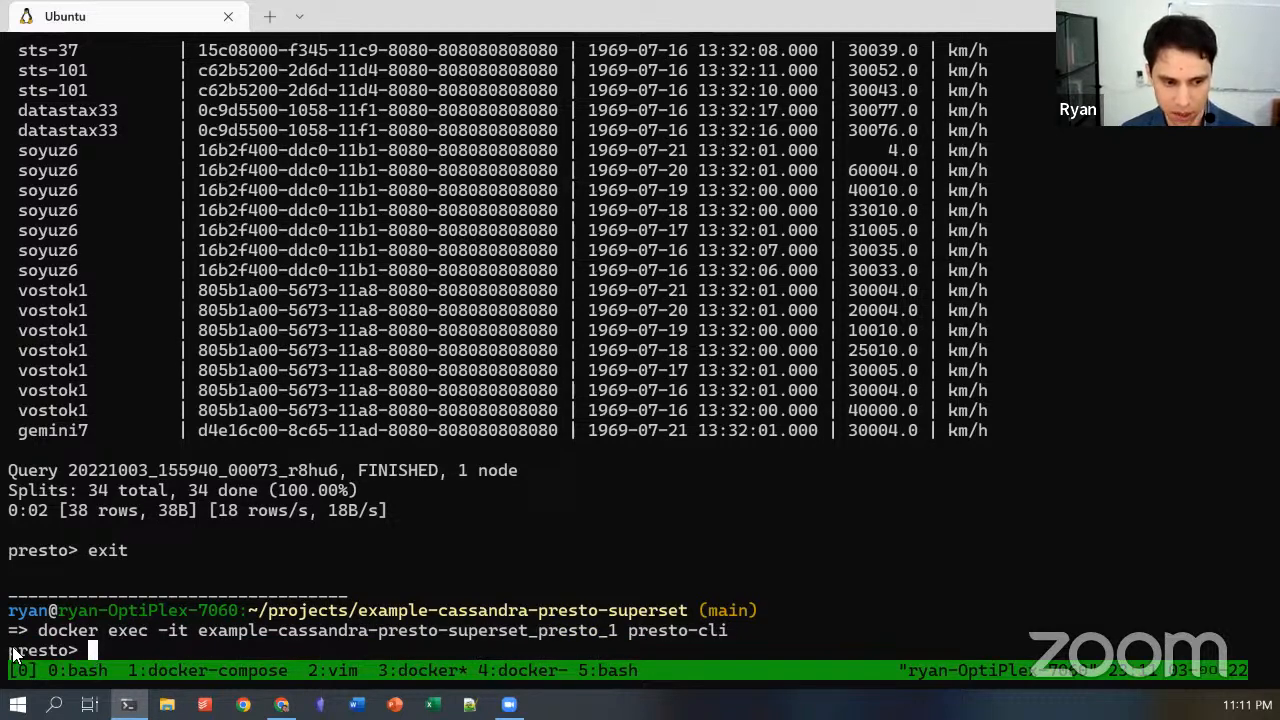
key("Up")
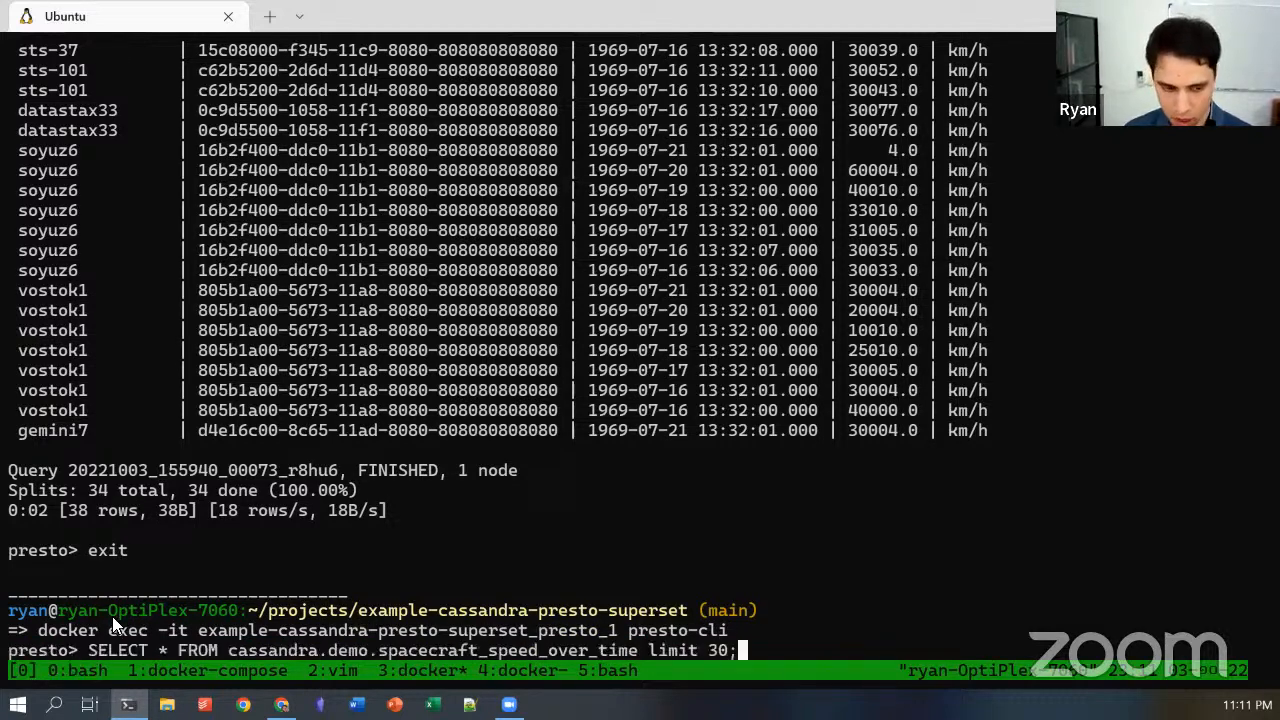
left_click_drag(90, 651, 240, 658)
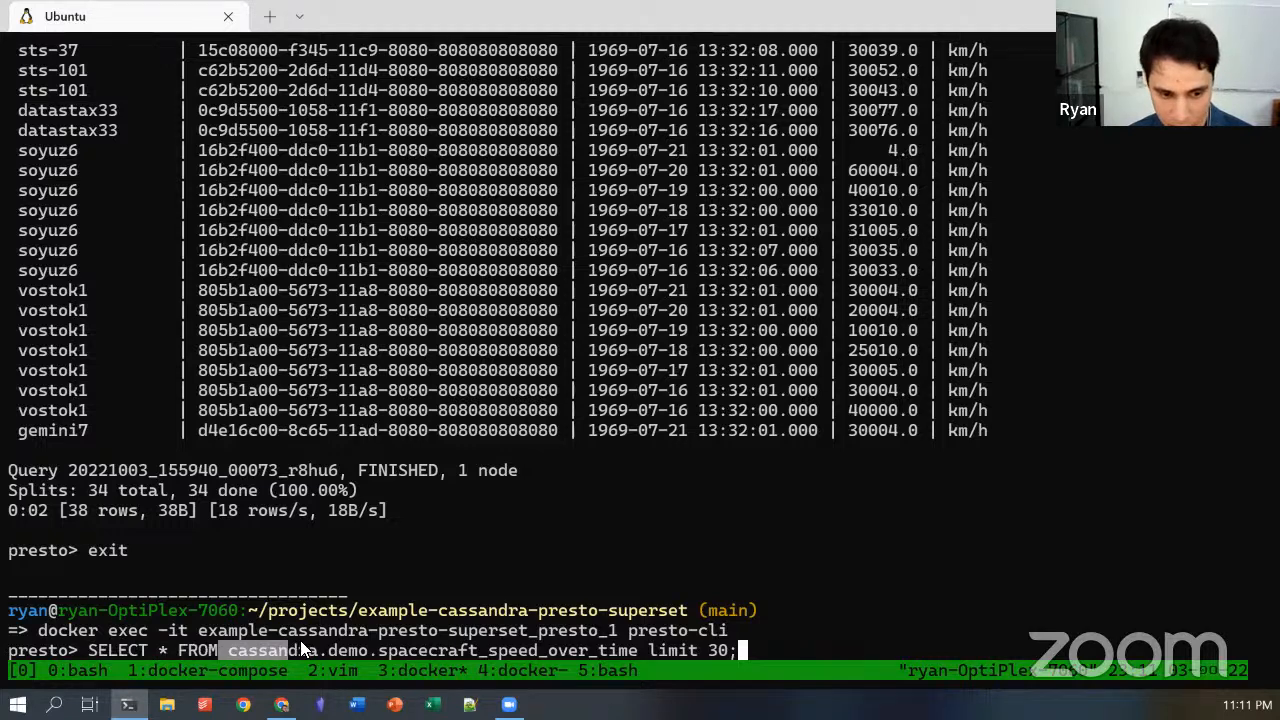
left_click_drag(228, 648, 310, 656)
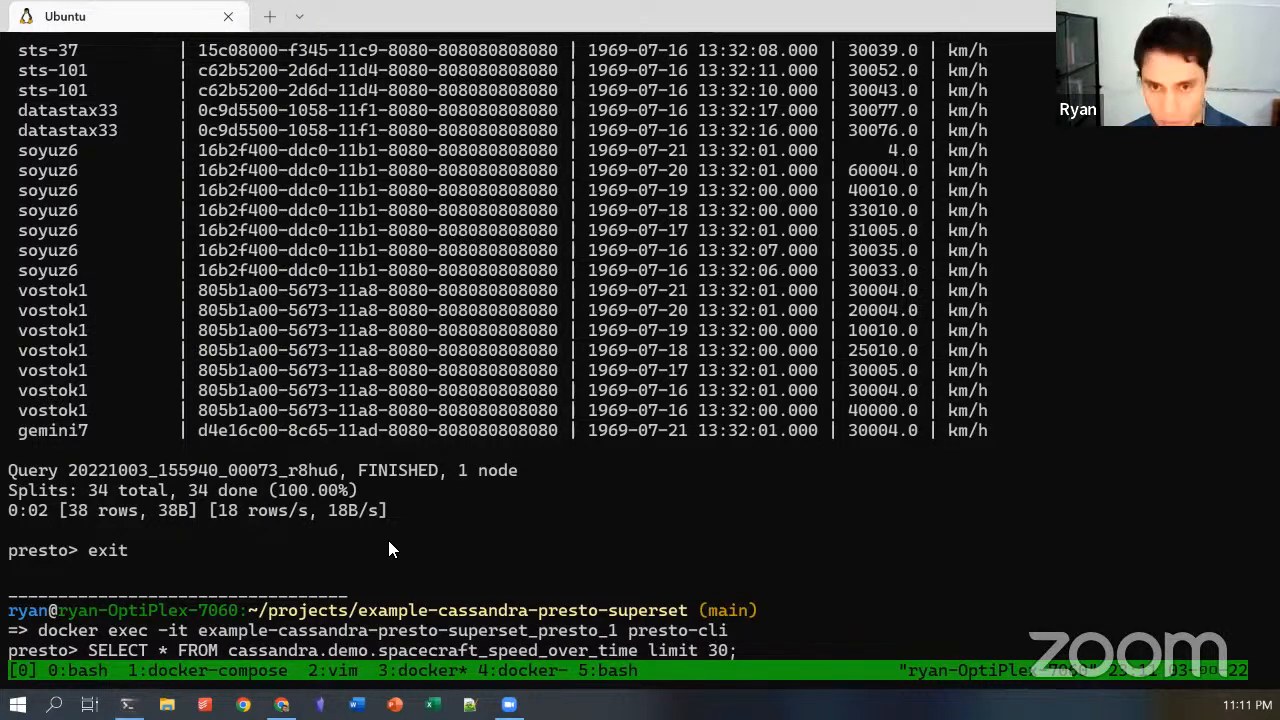
- Return to the Presto Cluster Overview in the browser, reduce the page zoom to 90% and review the Query Details
key("alt+Tab")
key("ctrl+Tab")
key("ctrl+minus")
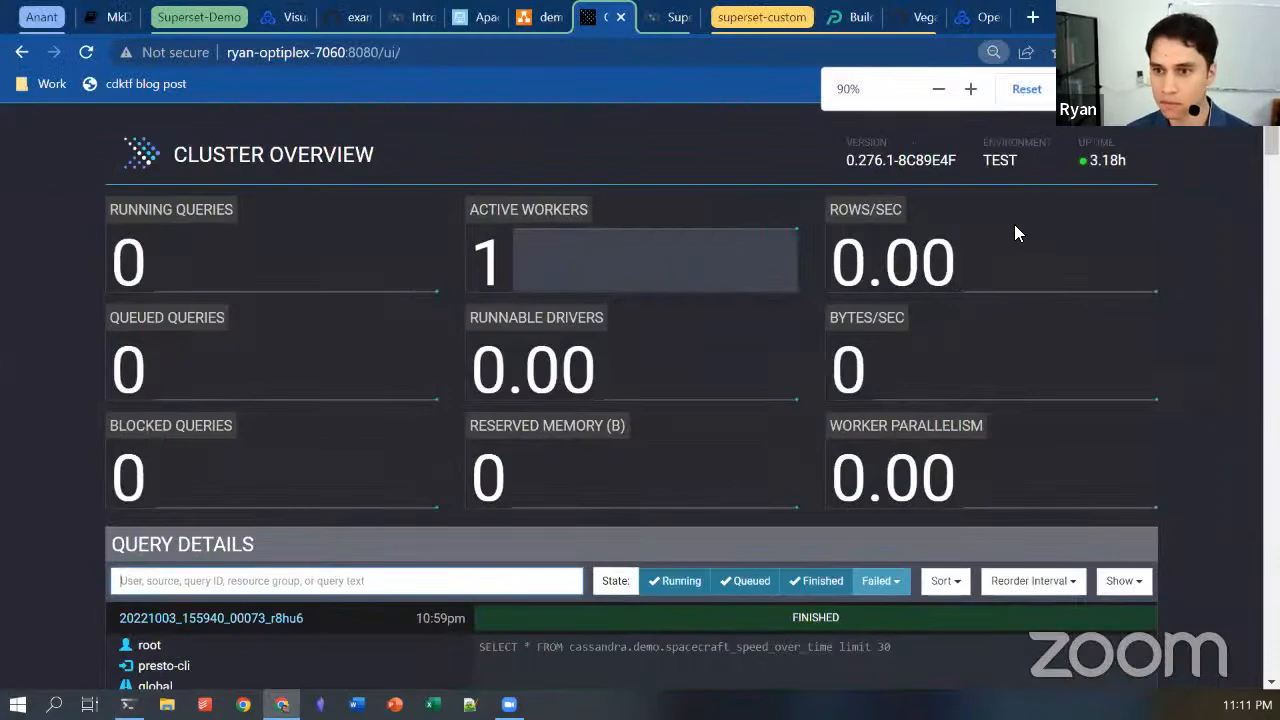
mouse_move(1272, 141)
left_mouse_down()
mouse_move(1272, 657)
mouse_move(1272, 141)
left_mouse_up()
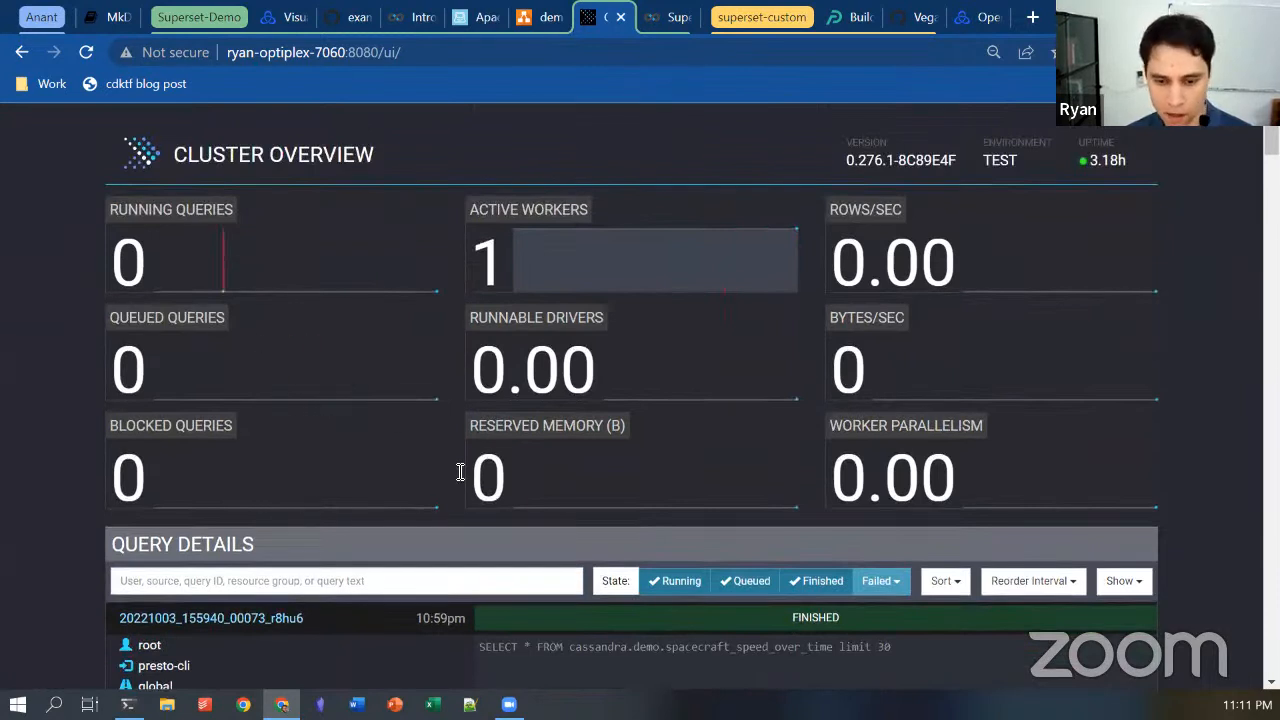
scroll(586, 410, "down", 2)
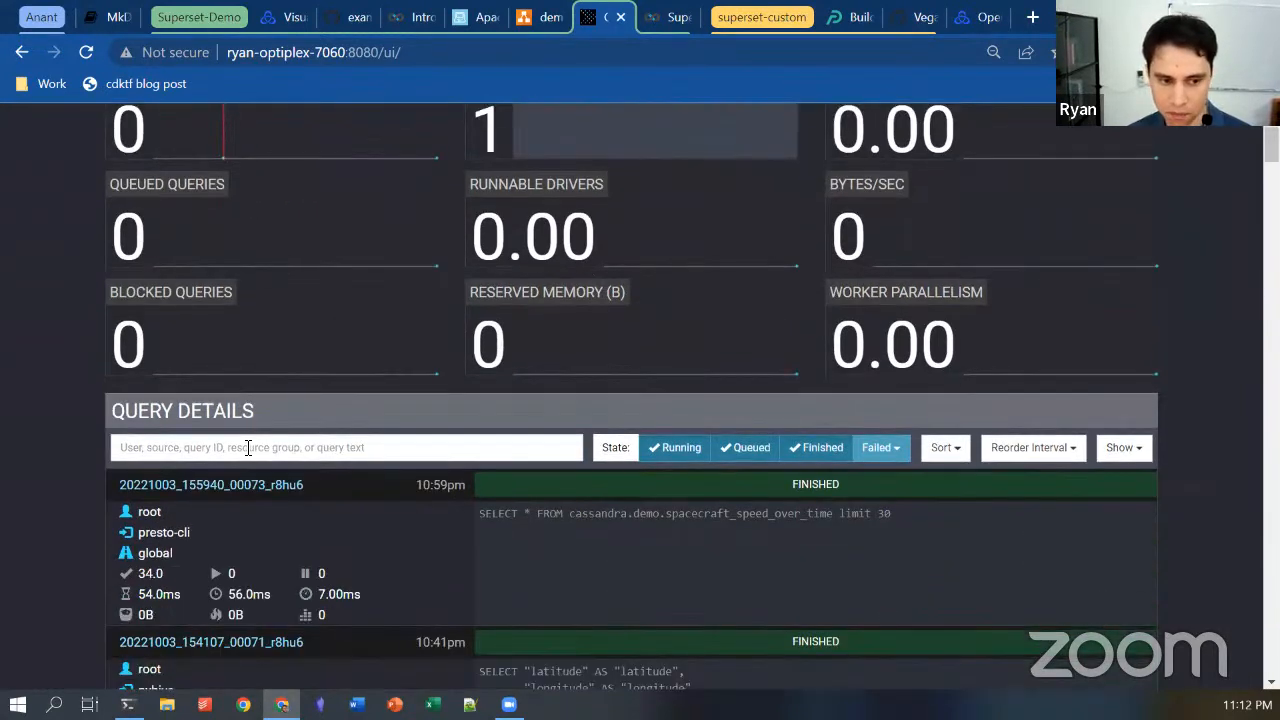
- Switch back to the Ubuntu terminal and examine the cassandra catalog and demo schema names in the pending Presto query
key("alt+Tab")
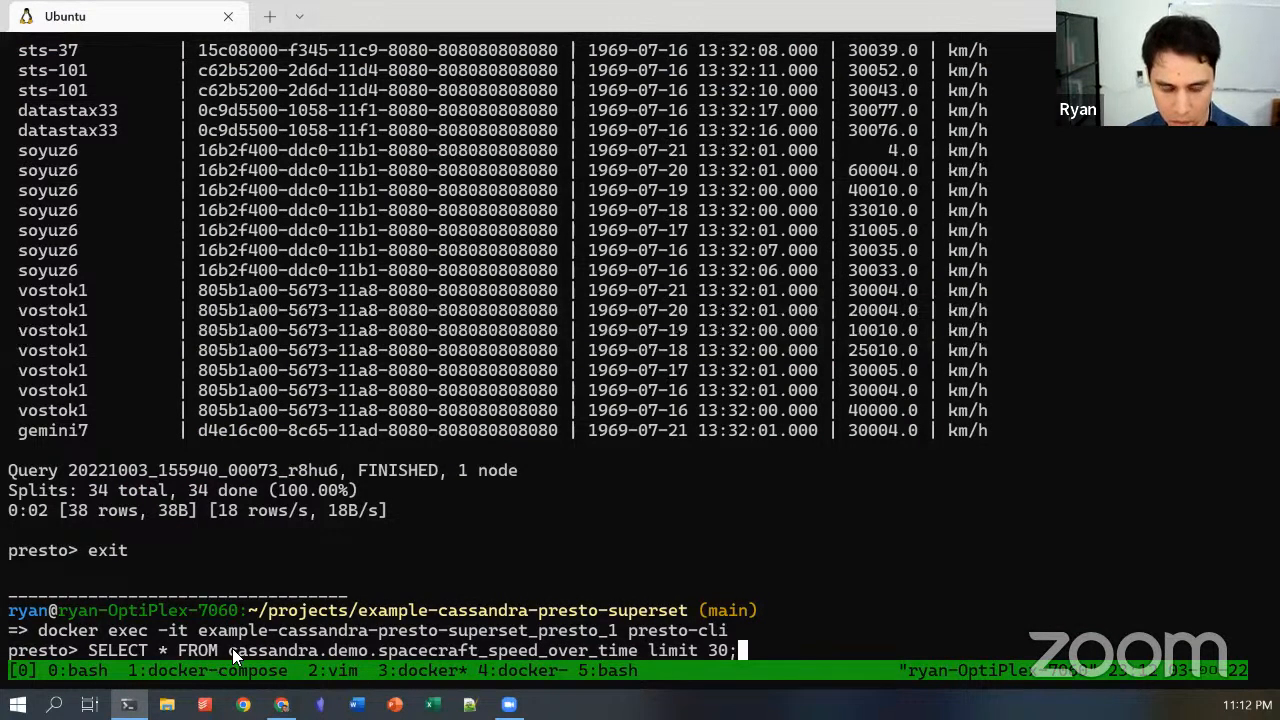
left_click_drag(232, 646, 330, 650)
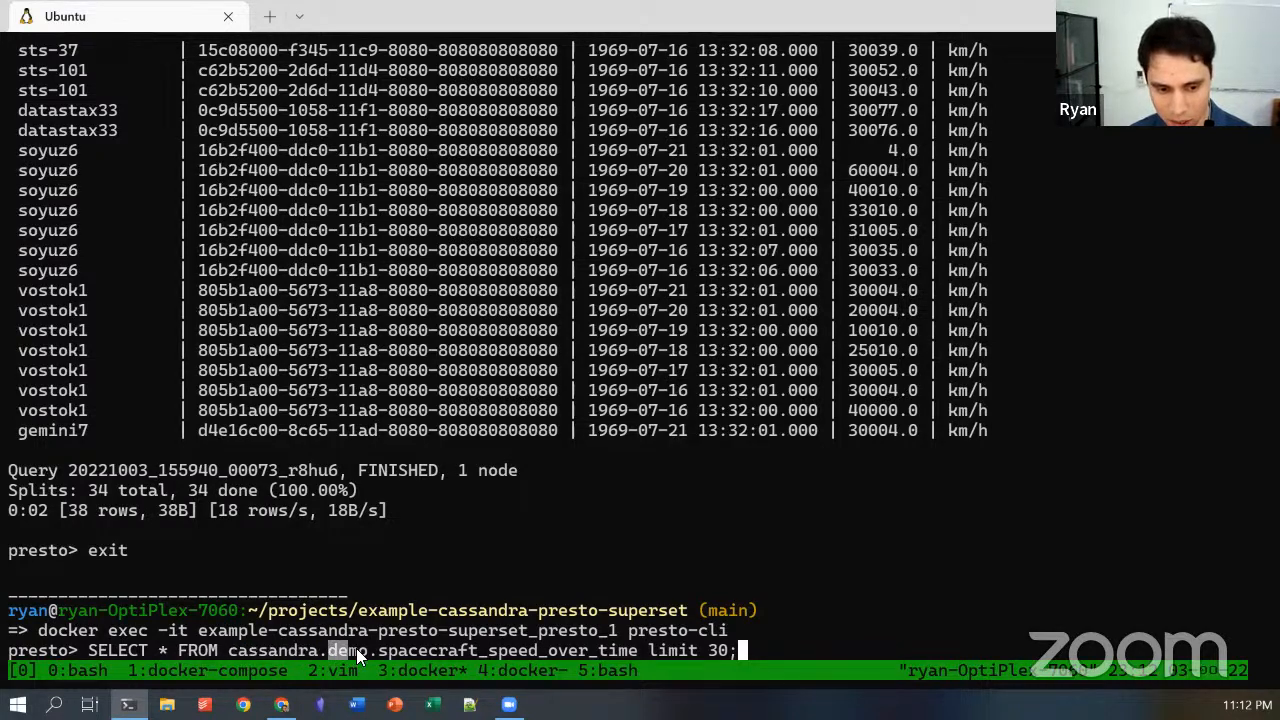
left_click(262, 330)
left_click(261, 523)
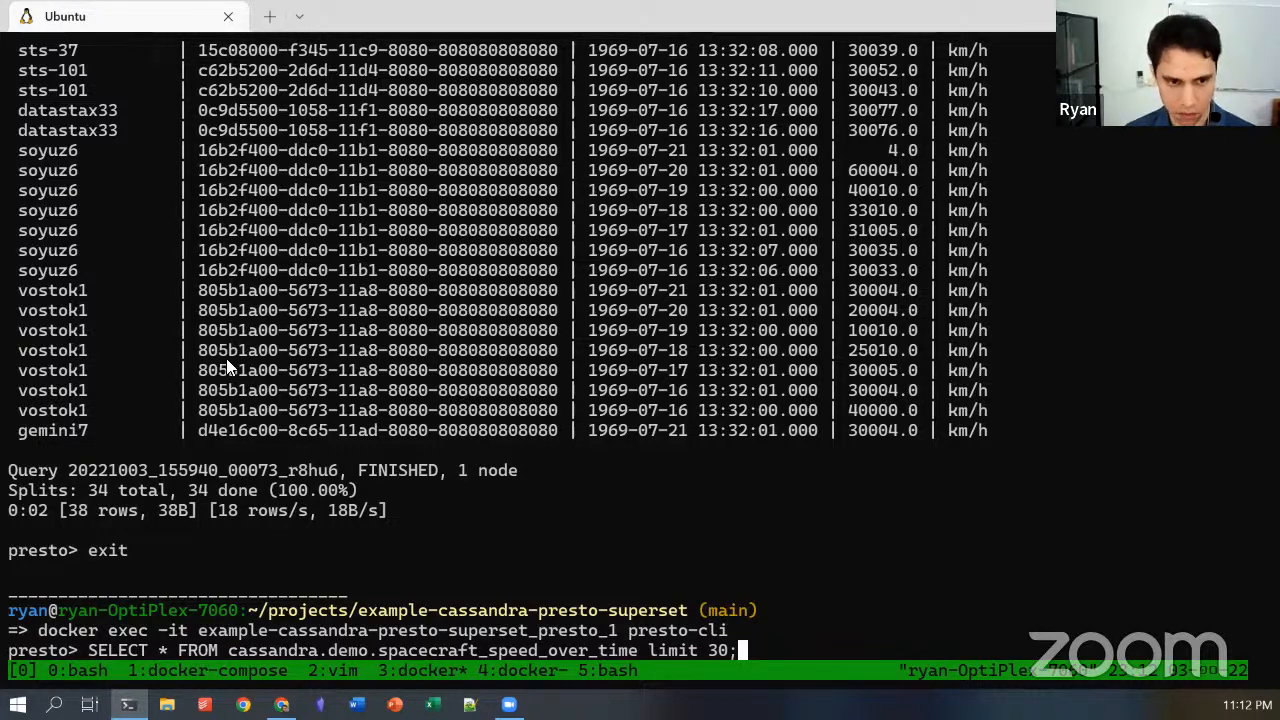
- In the cqlsh session, trim the recalled query after FROM and copy "sensor_data.temperatures_by_network limit 10;" from the earlier query
key("ctrl+b")
key("n")
key("Up")
key("BackSpace")
key("BackSpace")
key("BackSpace")
key("BackSpace")
key("BackSpace")
key("BackSpace")
key("BackSpace")
key("BackSpace")
key("BackSpace")
key("BackSpace")
key("BackSpace")
key("BackSpace")
key("BackSpace")
key("BackSpace")
key("BackSpace")
key("BackSpace")
key("BackSpace")
key("BackSpace")
key("BackSpace")
key("BackSpace")
key("BackSpace")
key("BackSpace")
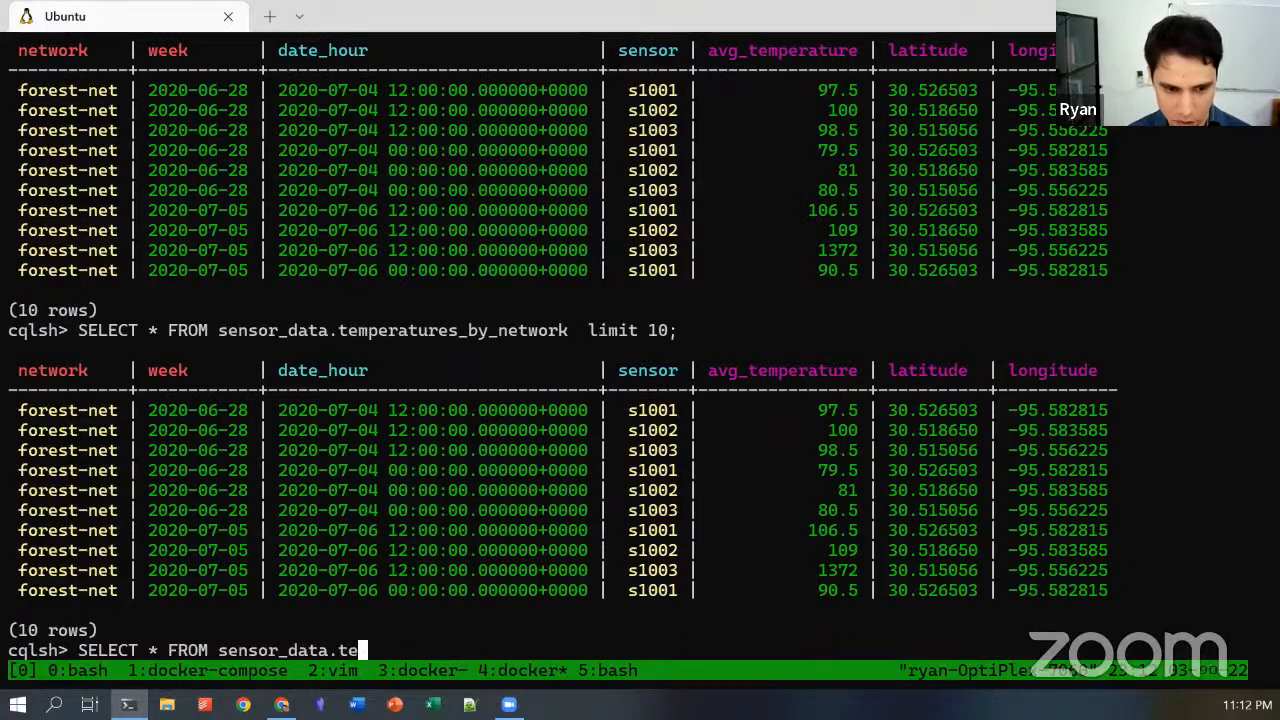
left_click_drag(216, 334, 670, 340)
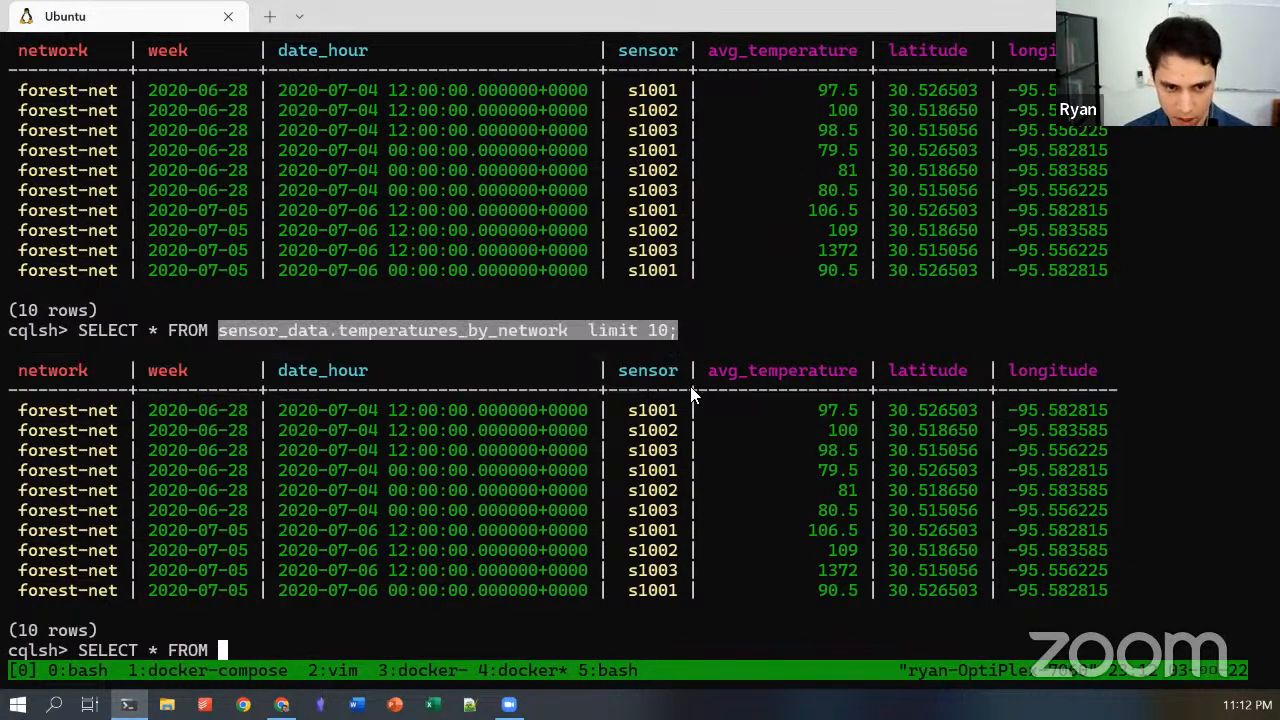
key("ctrl+c")
- At the presto prompt, replace the schema and table to run SELECT * FROM cassandra.sensor_data.temperatures_by_network limit 10;
key("ctrl+b")
key("p")
key("BackSpace")
key("BackSpace")
key("BackSpace")
key("BackSpace")
key("BackSpace")
key("BackSpace")
key("BackSpace")
key("BackSpace")
key("BackSpace")
key("BackSpace")
key("BackSpace")
key("BackSpace")
key("BackSpace")
key("BackSpace")
key("BackSpace")
key("BackSpace")
key("BackSpace")
key("BackSpace")
key("BackSpace")
key("BackSpace")
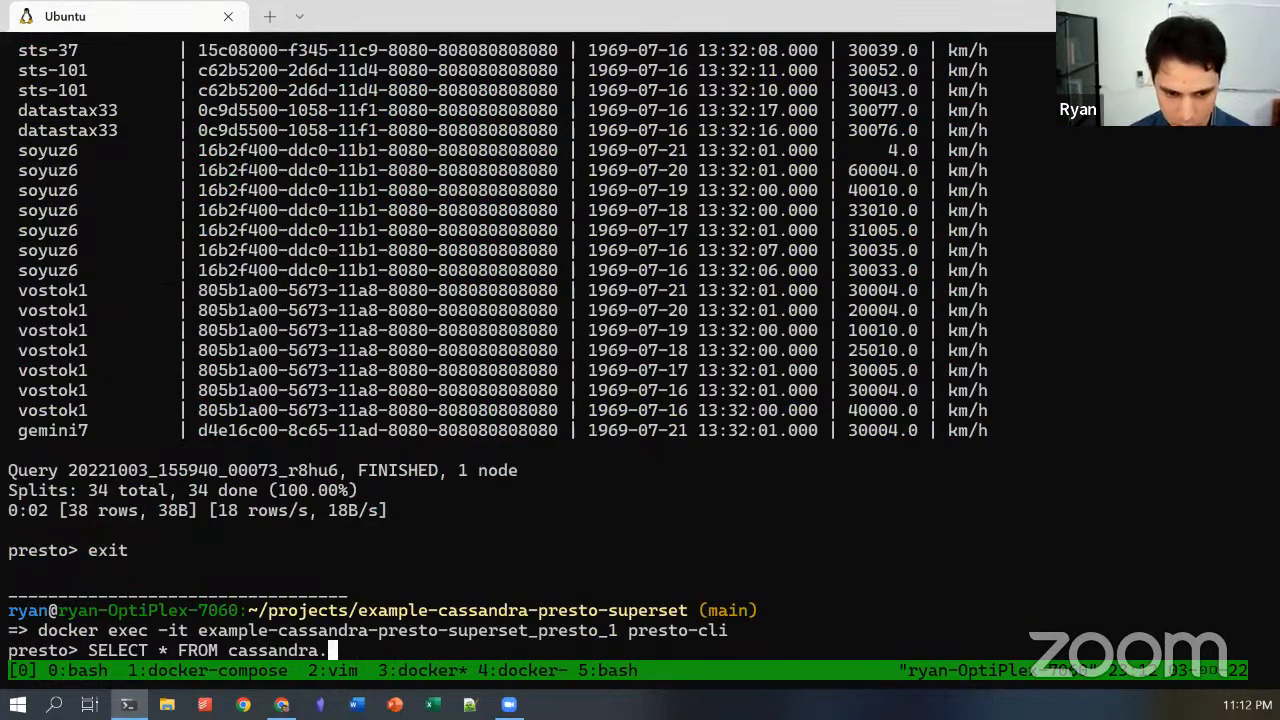
key("ctrl+v")
key("Return")
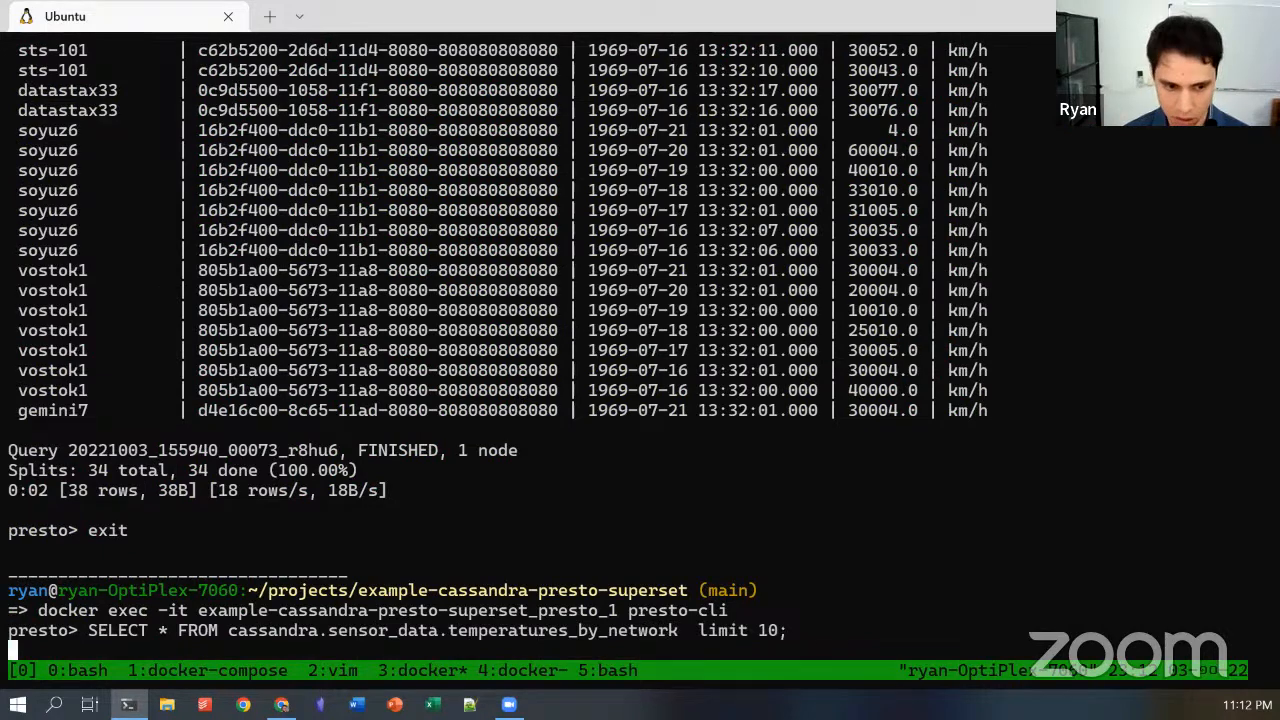
- Recall the temperatures_by_network query, remove its limit clause and run SELECT * FROM cassandra.sensor_data.temperatures_by_network;
key("ctrl+v")
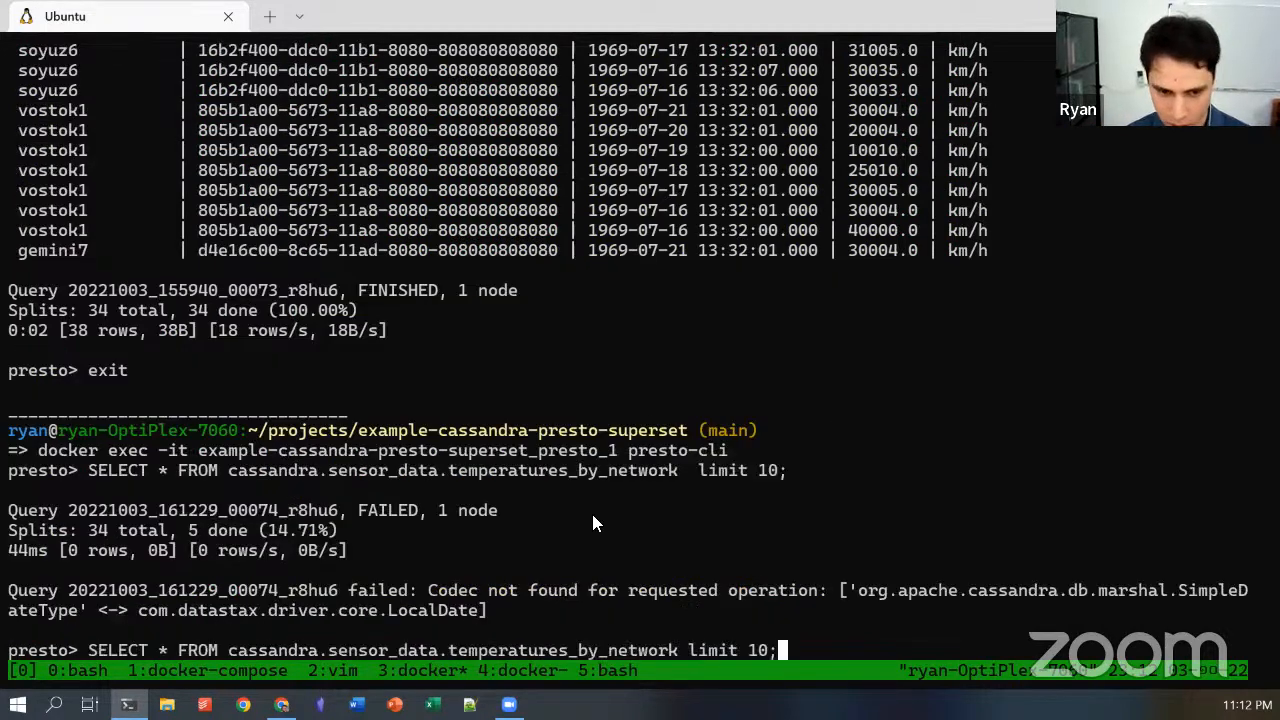
key("BackSpace")
key("BackSpace")
key("BackSpace")
key("BackSpace")
key("BackSpace")
key("BackSpace")
key("BackSpace")
key("BackSpace")
key("BackSpace")
key("BackSpace")
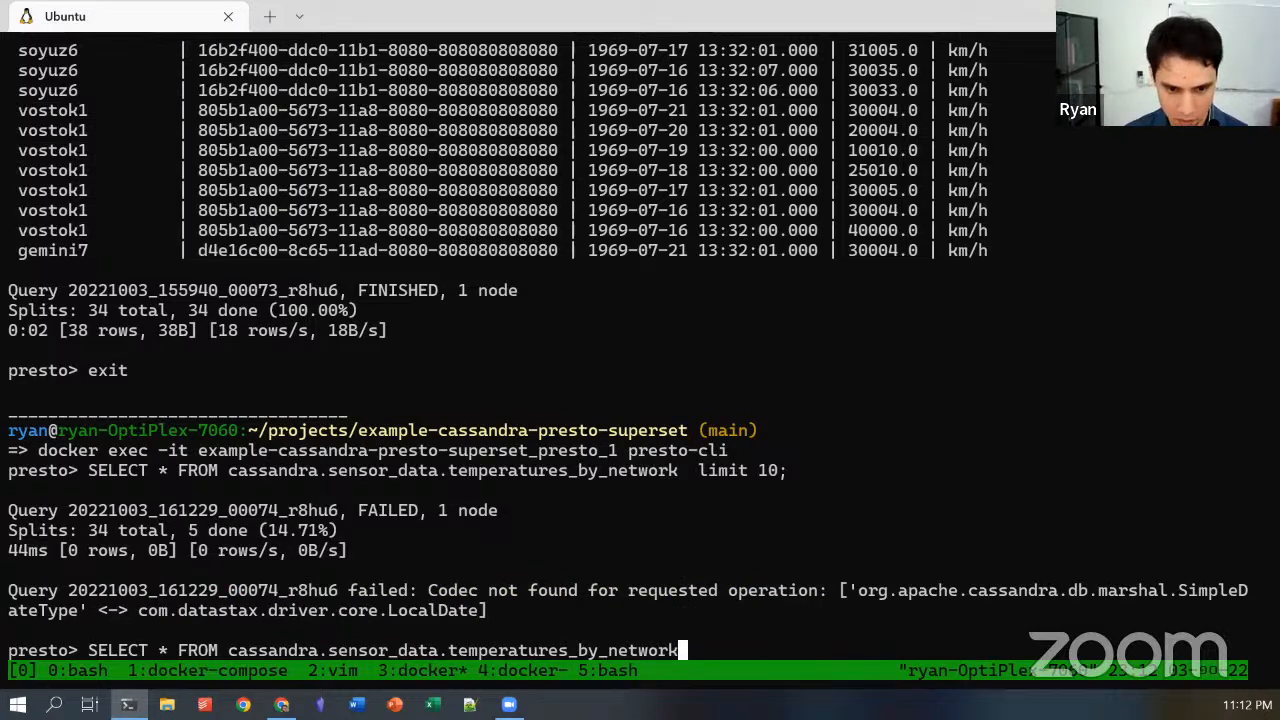
type(";")
key("Return")
key("Up")
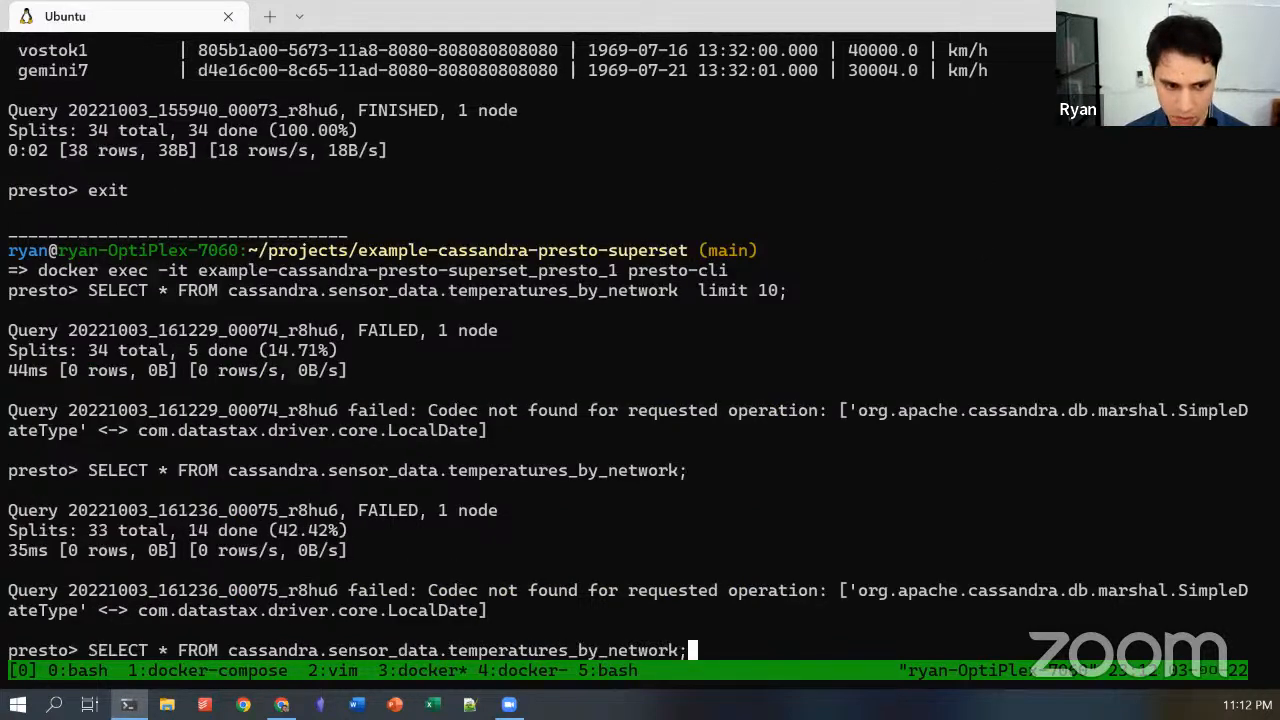
key("BackSpace")
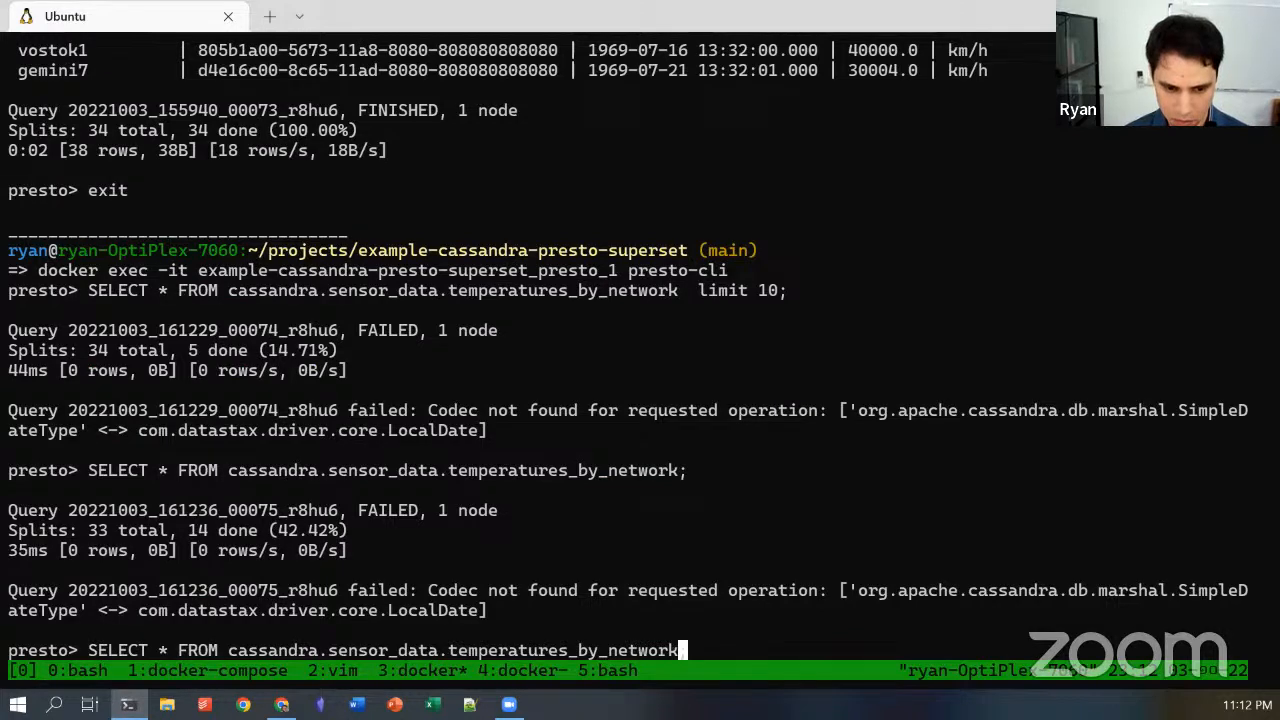
key("BackSpace")
key("BackSpace")
key("BackSpace")
key("BackSpace")
key("BackSpace")
key("BackSpace")
key("BackSpace")
key("BackSpace")
key("BackSpace")
key("BackSpace")
key("BackSpace")
key("BackSpace")
key("BackSpace")
key("BackSpace")
key("BackSpace")
key("BackSpace")
key("BackSpace")
key("BackSpace")
key("BackSpace")
key("BackSpace")
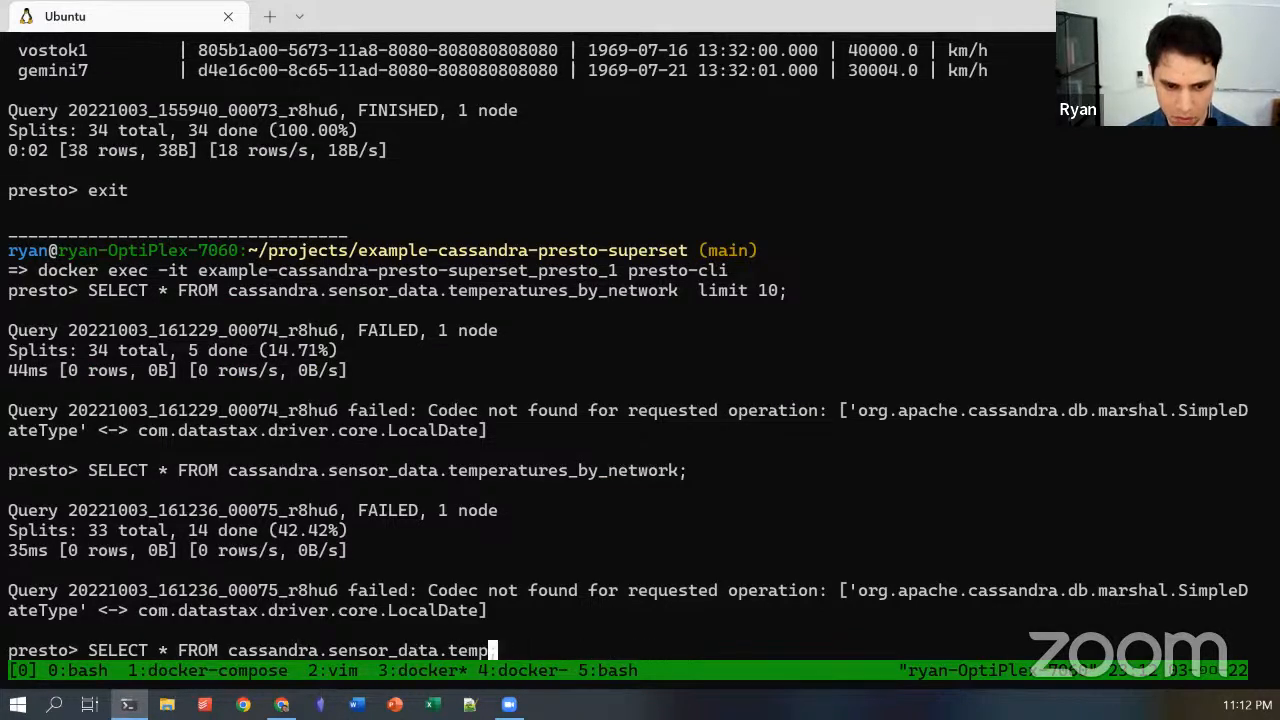
key("BackSpace")
key("BackSpace")
key("BackSpace")
- Recall and run SELECT * FROM cassandra.demo.spacecraft_speed_over_time limit 30; from the Presto command history
key("Up")
key("Up")
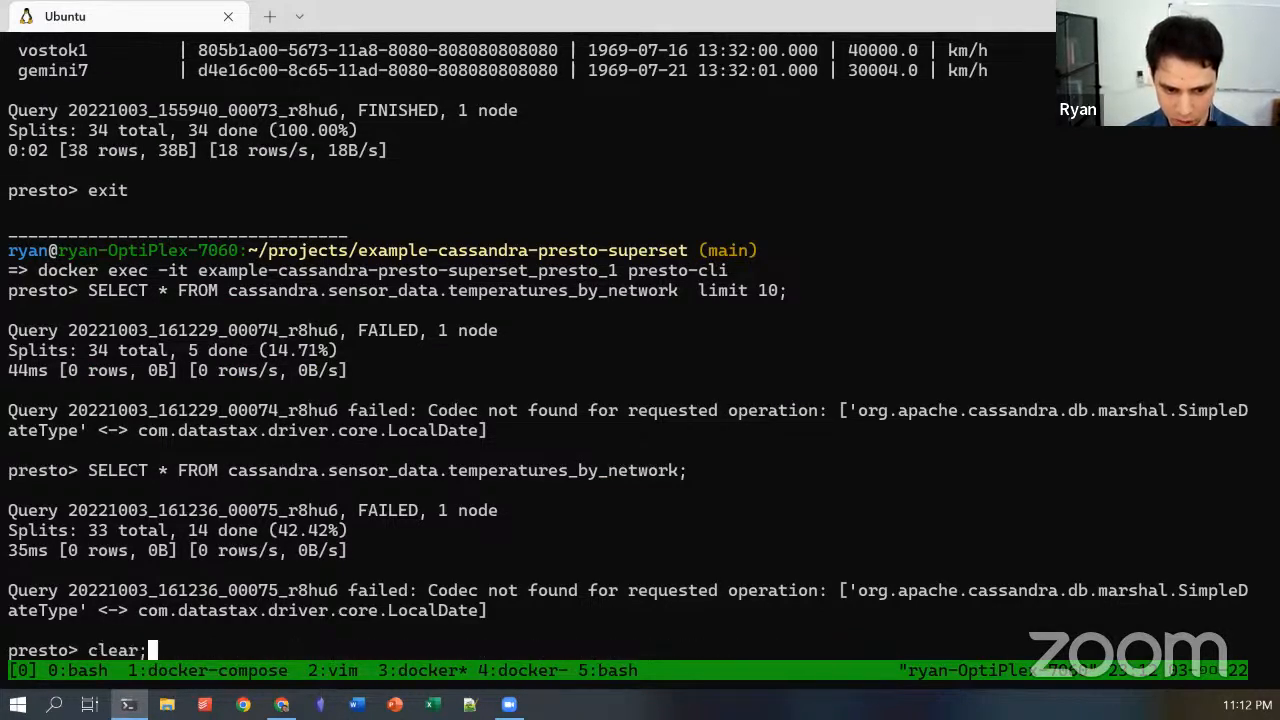
key("Down")
key("Return")
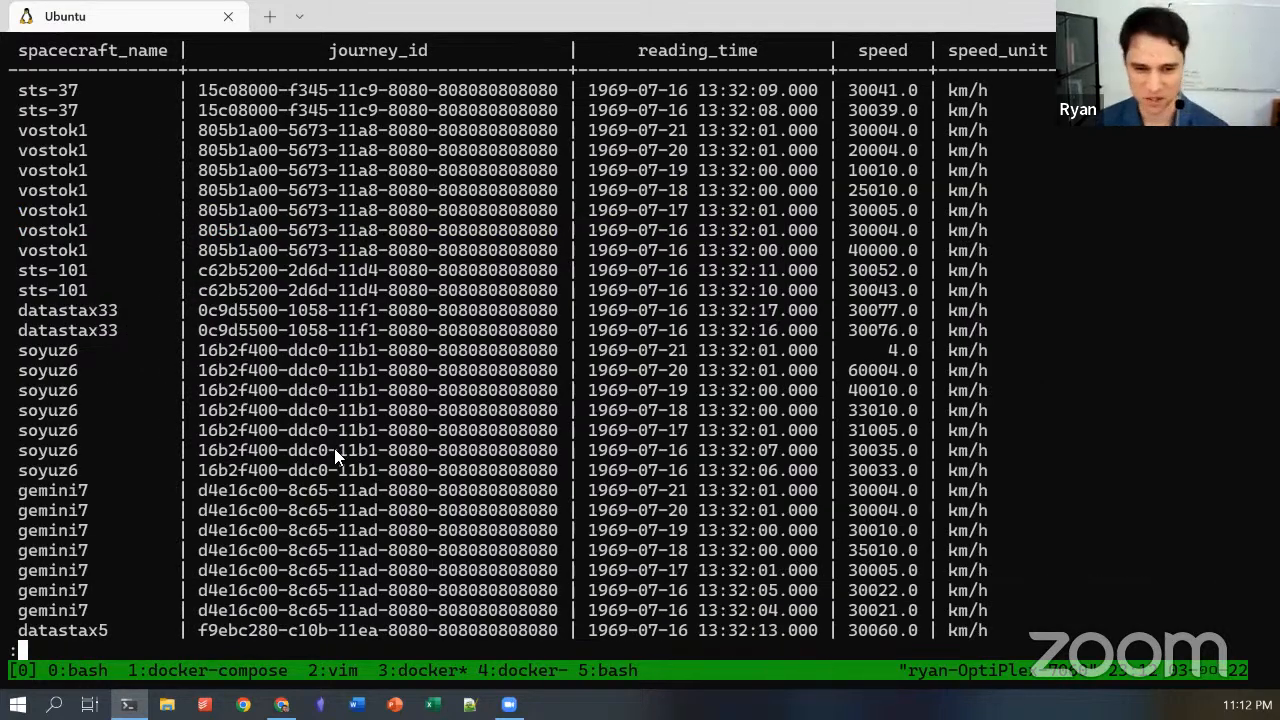
- Close the query results, recall the spacecraft query and highlight its cassandra.demo prefix and spacecraft_speed_over_time table name
key("q")
key("Up")
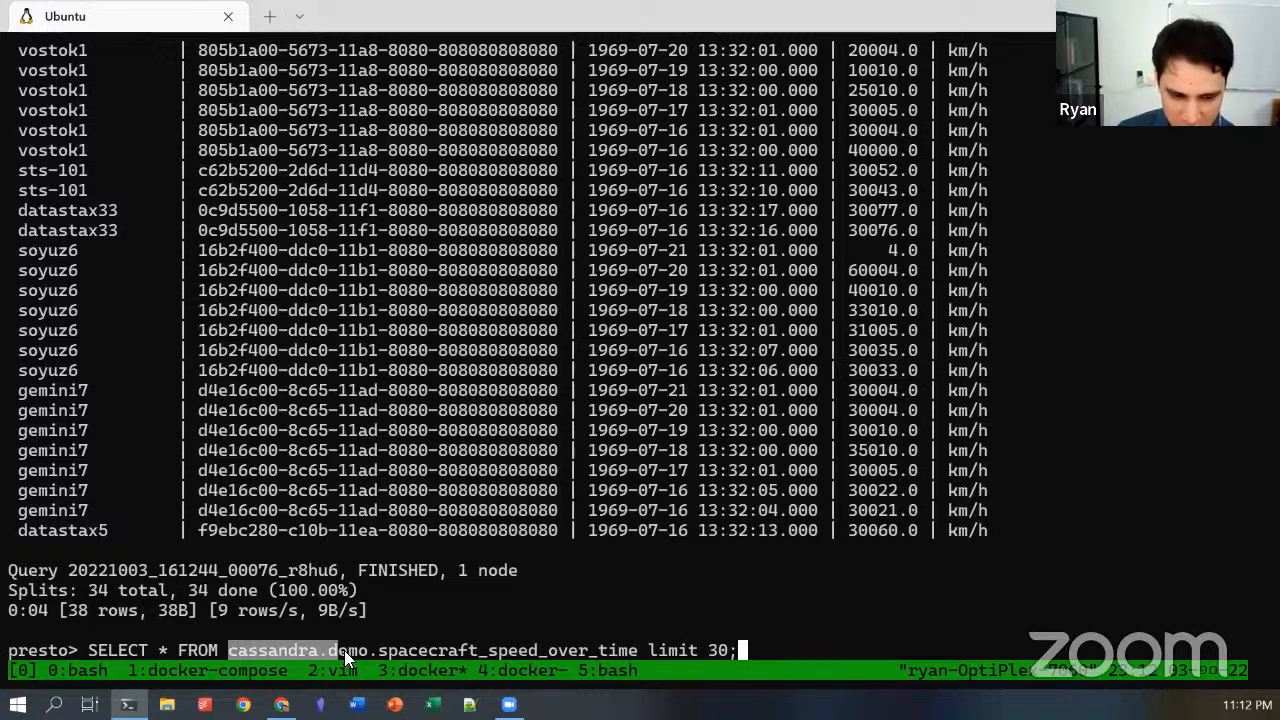
left_click_drag(402, 656, 634, 650)
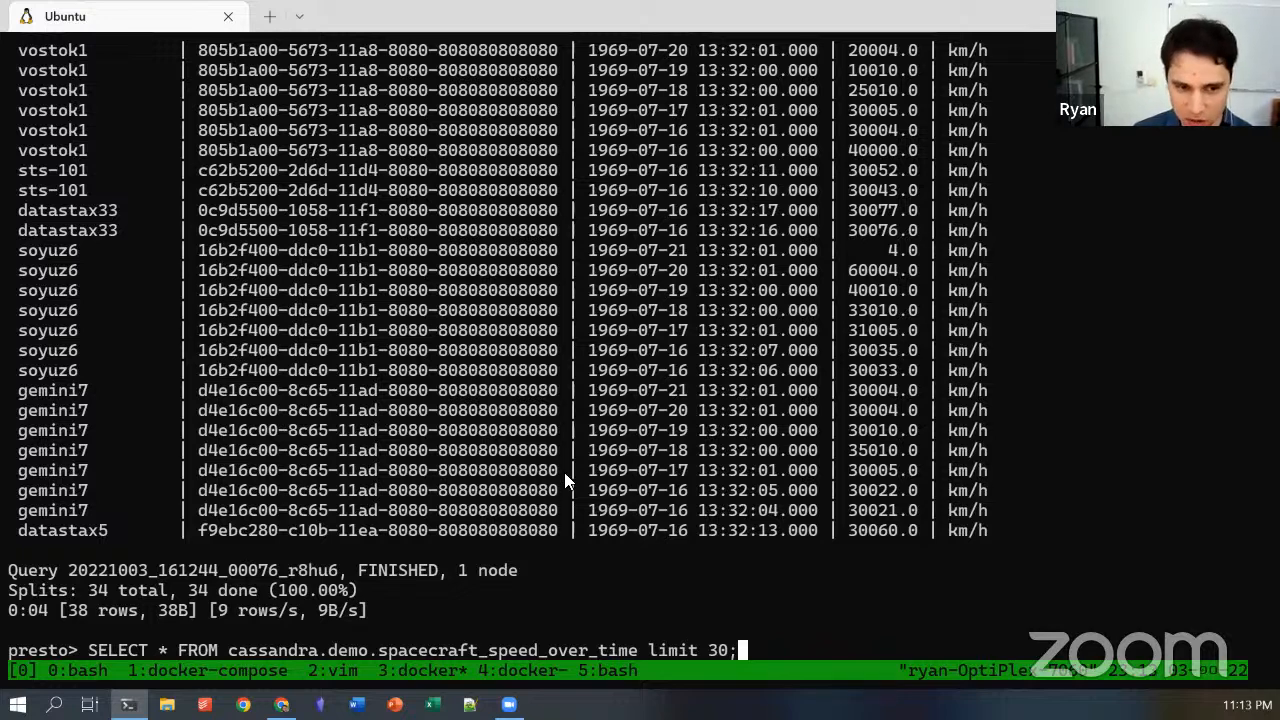
- Switch to the browser, review the Concept Mapping in the C*+Presto diagram, and bring up the Superset dashboards list
key("alt+Tab")
left_click(551, 16)
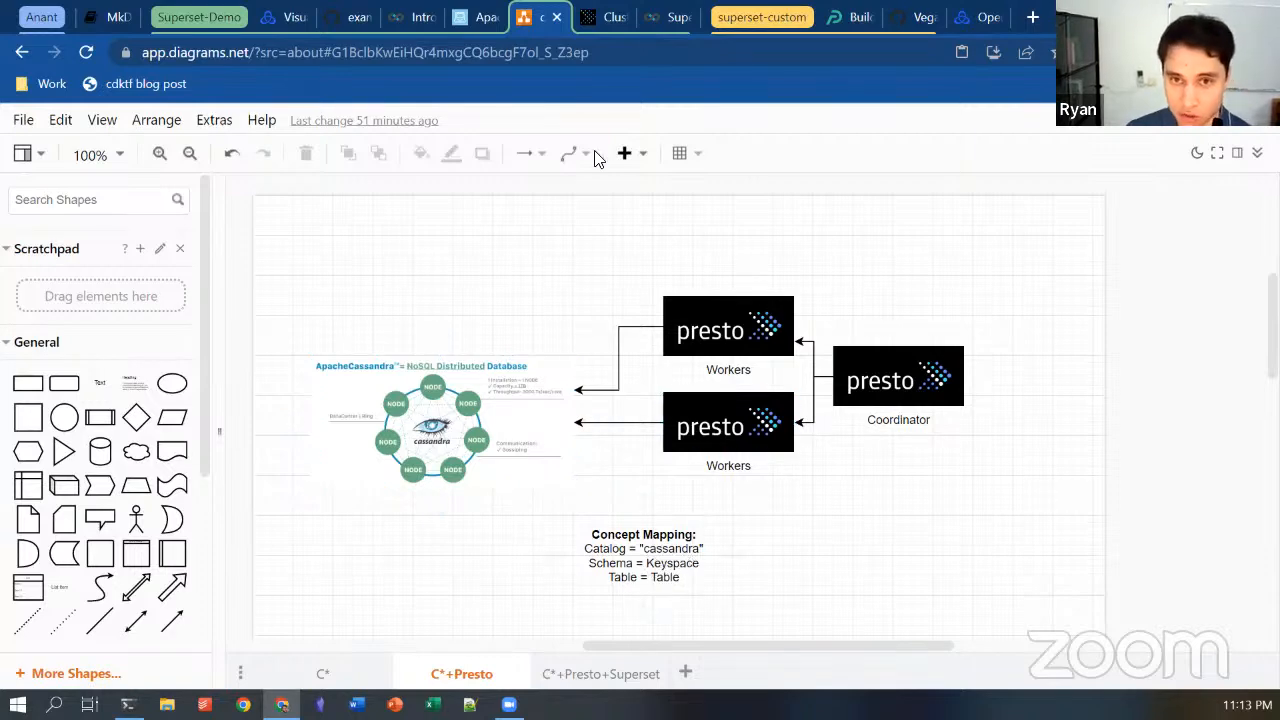
left_click(676, 18)
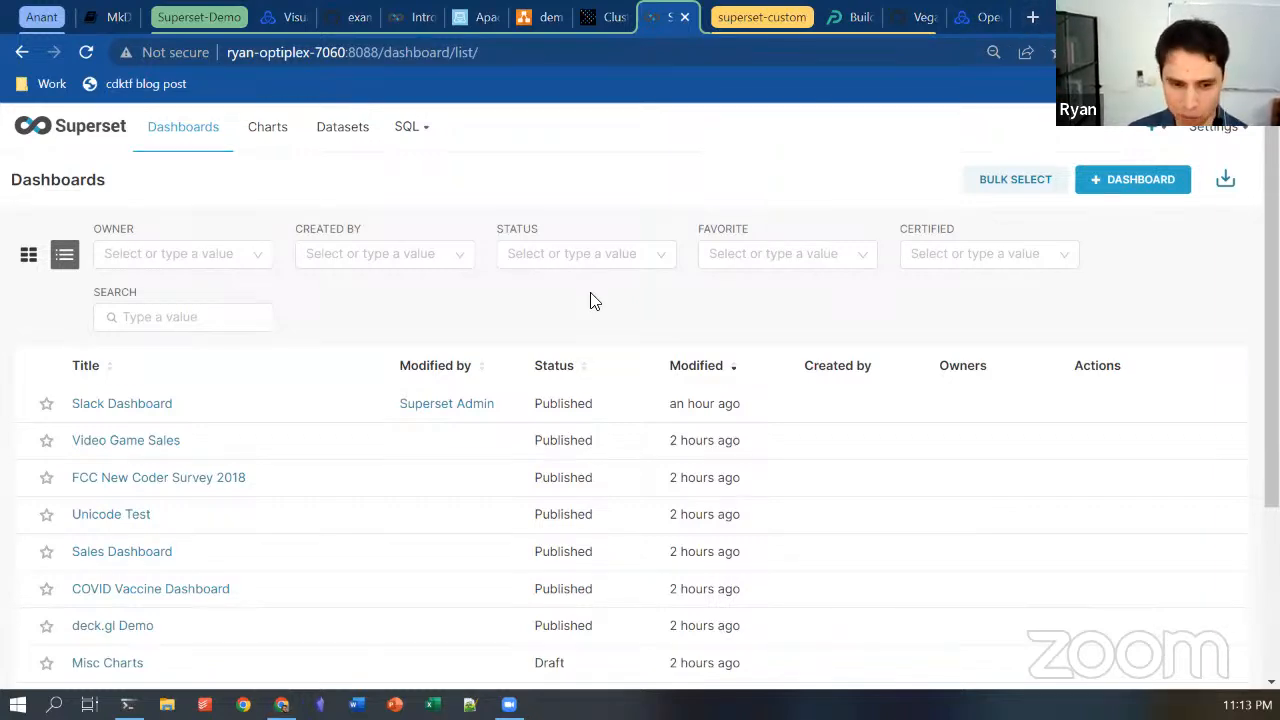
- Return to the Ubuntu terminal and change the 5:bash window's directory to ../superset/
key("alt+Tab")
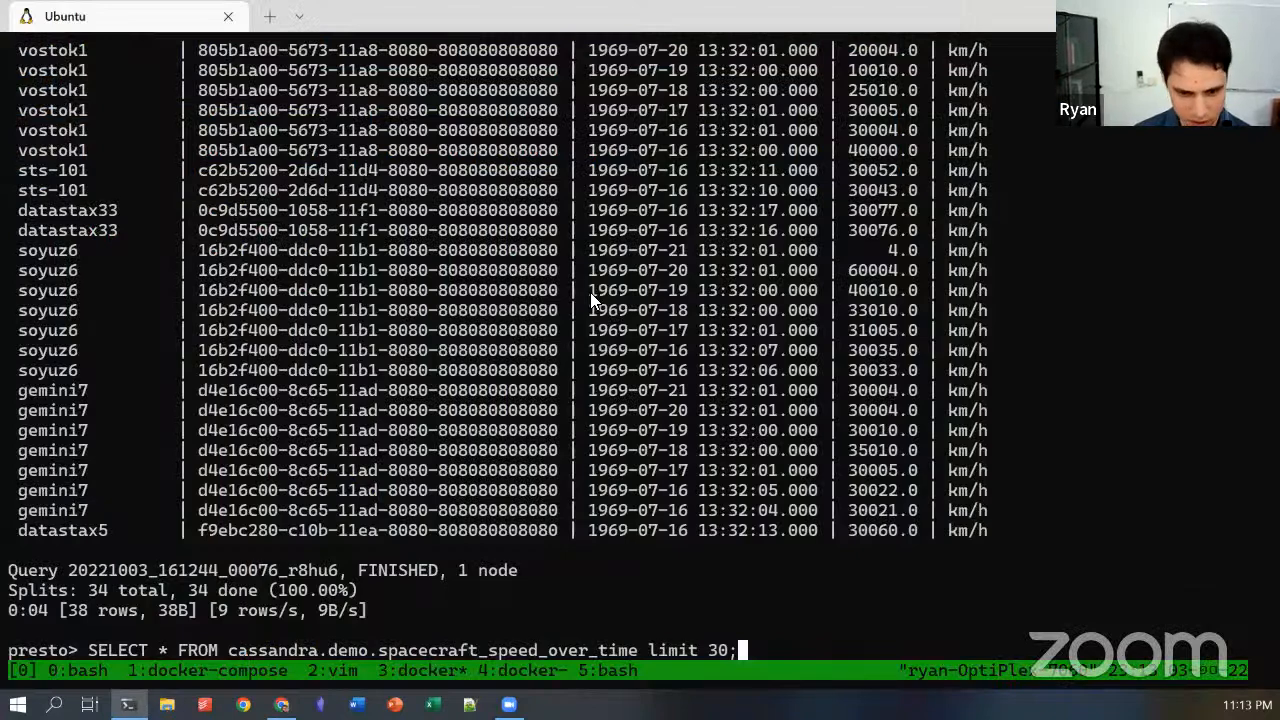
key("ctrl+b")
key("n")
key("ctrl+b")
type("nsu")
key("Tab")
key("Return")
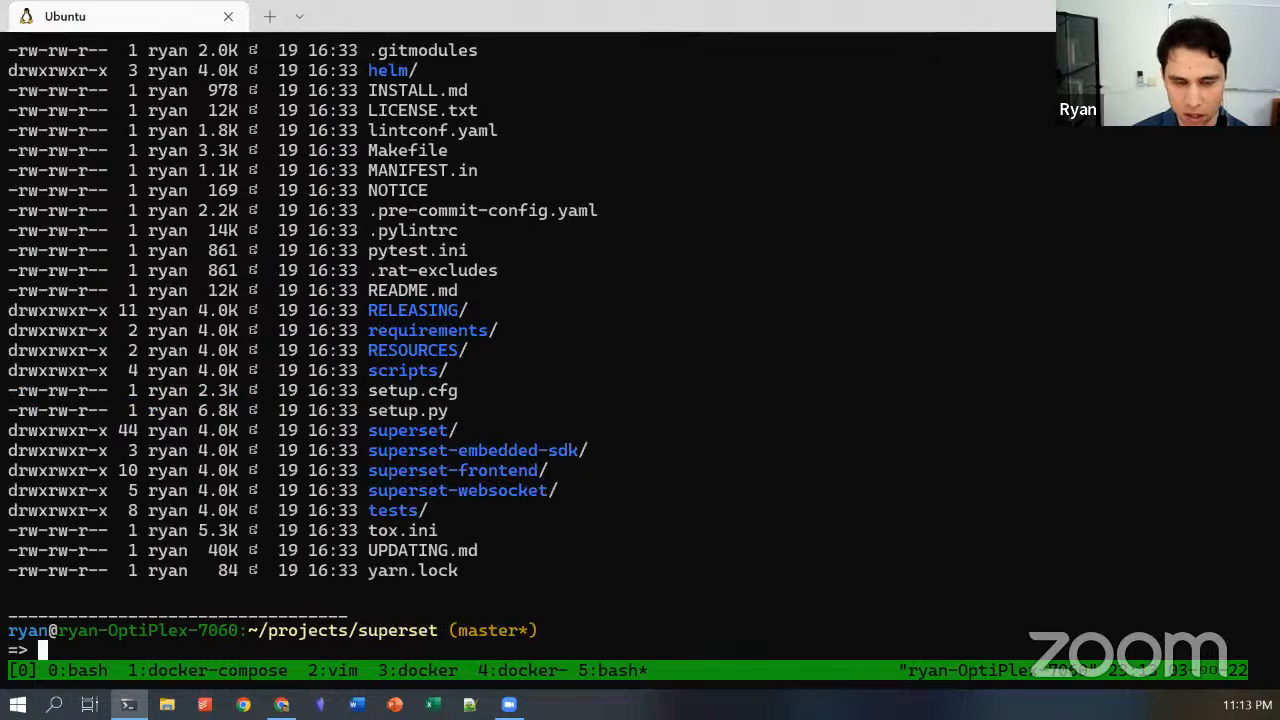
- Look back through the superset directory listing and highlight docker-compose-non-dev.yml and docker-compose.yml
key("ctrl+b")
key("bracketleft")
key("Page_Up")
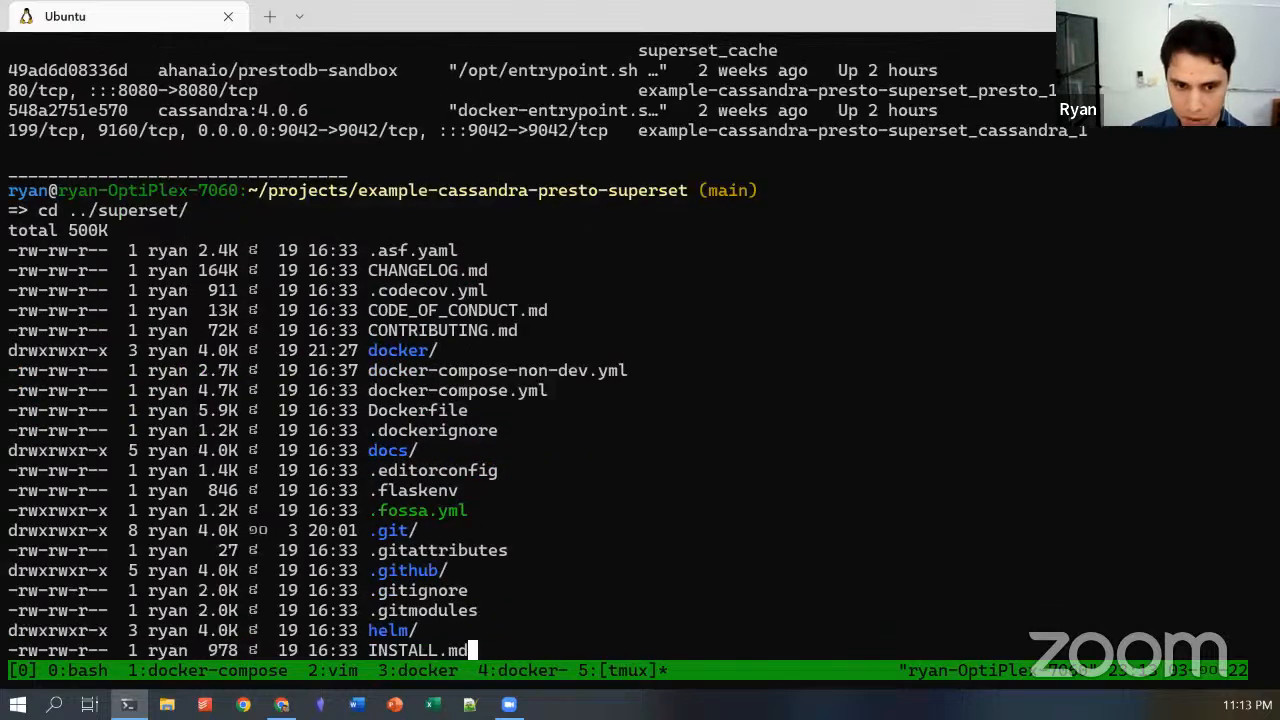
left_click_drag(378, 368, 616, 388)
left_click_drag(384, 394, 544, 392)
- Leave the scrollback view and open docker-compose-non-dev.yml in vim
type("qvim docker")
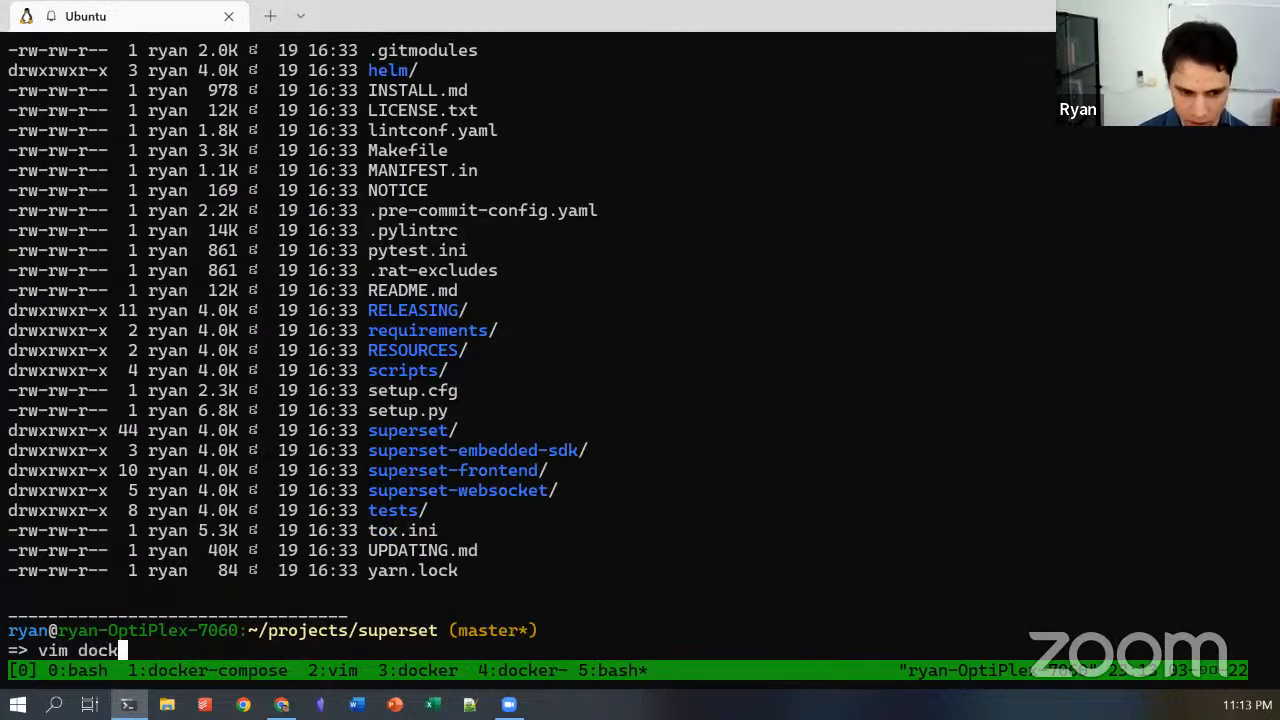
key("Tab")
type("-")
key("Tab")
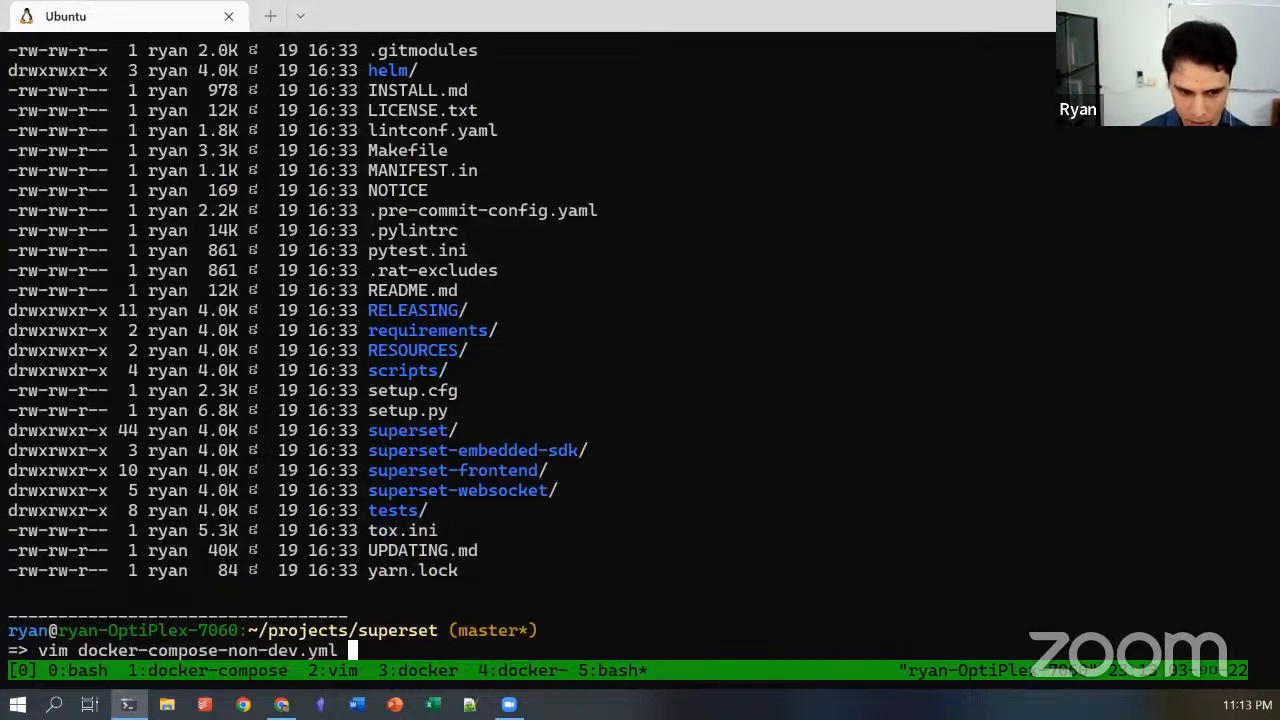
key("Return")
- Examine the redis, db and superset service definitions in docker-compose-non-dev.yml
scroll(312, 146, "up", 17)
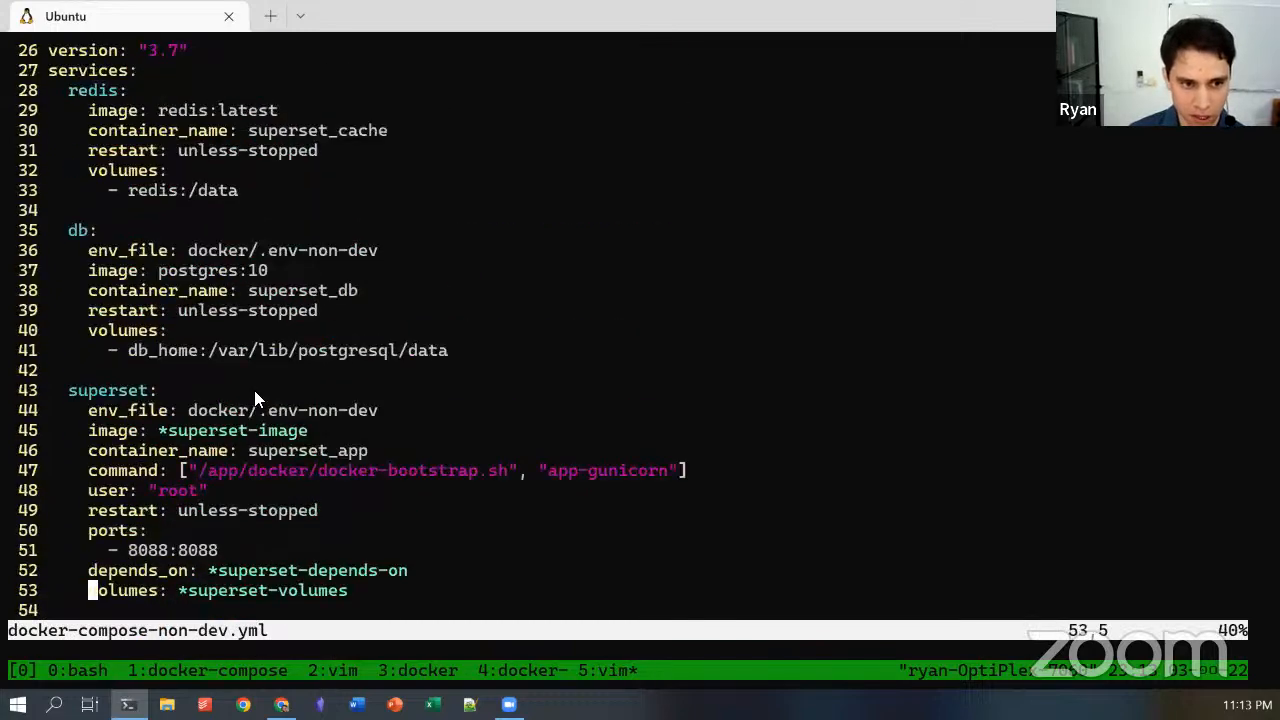
scroll(68, 282, "down", 1)
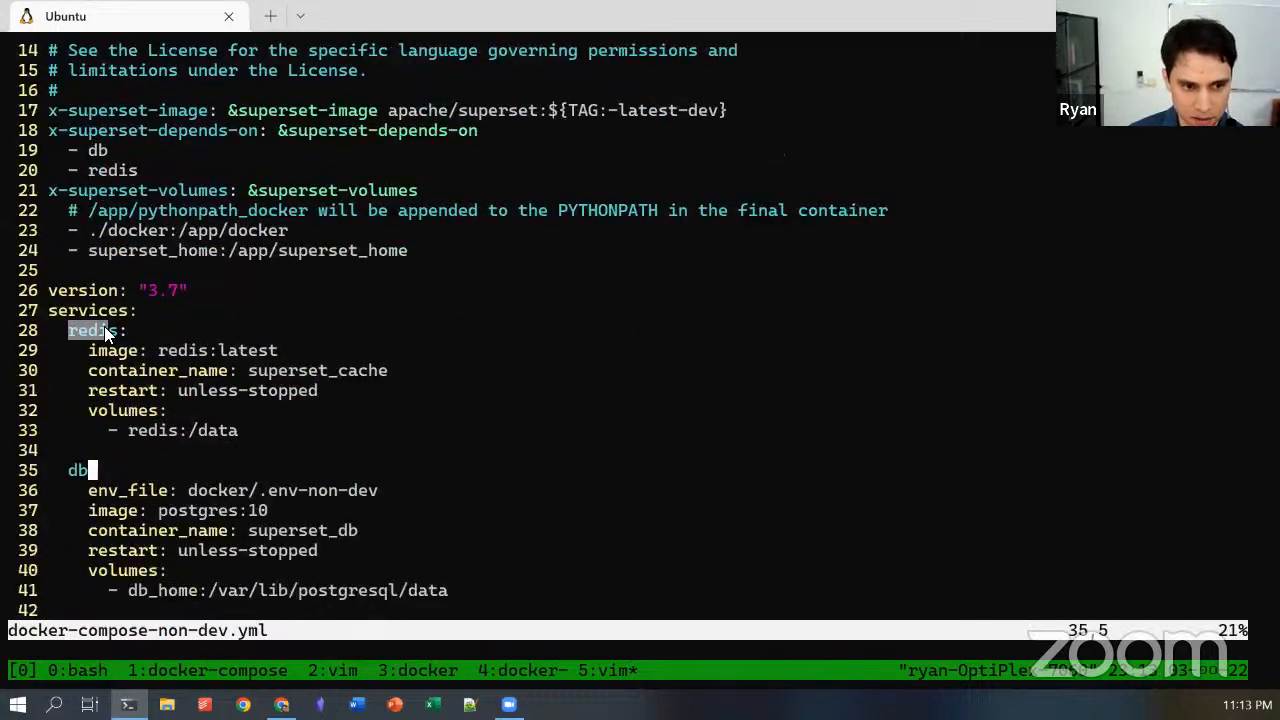
scroll(114, 342, "down", 3)
left_click(76, 299)
left_click(184, 316)
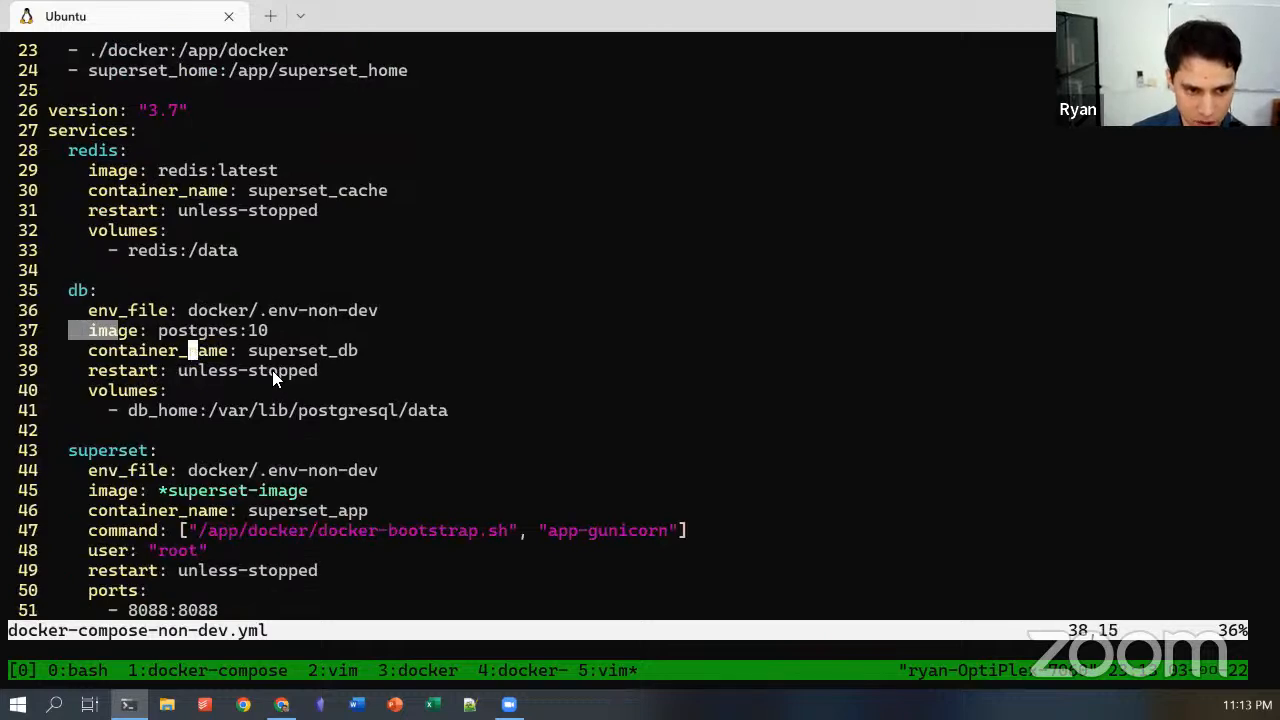
scroll(146, 382, "down", 4)
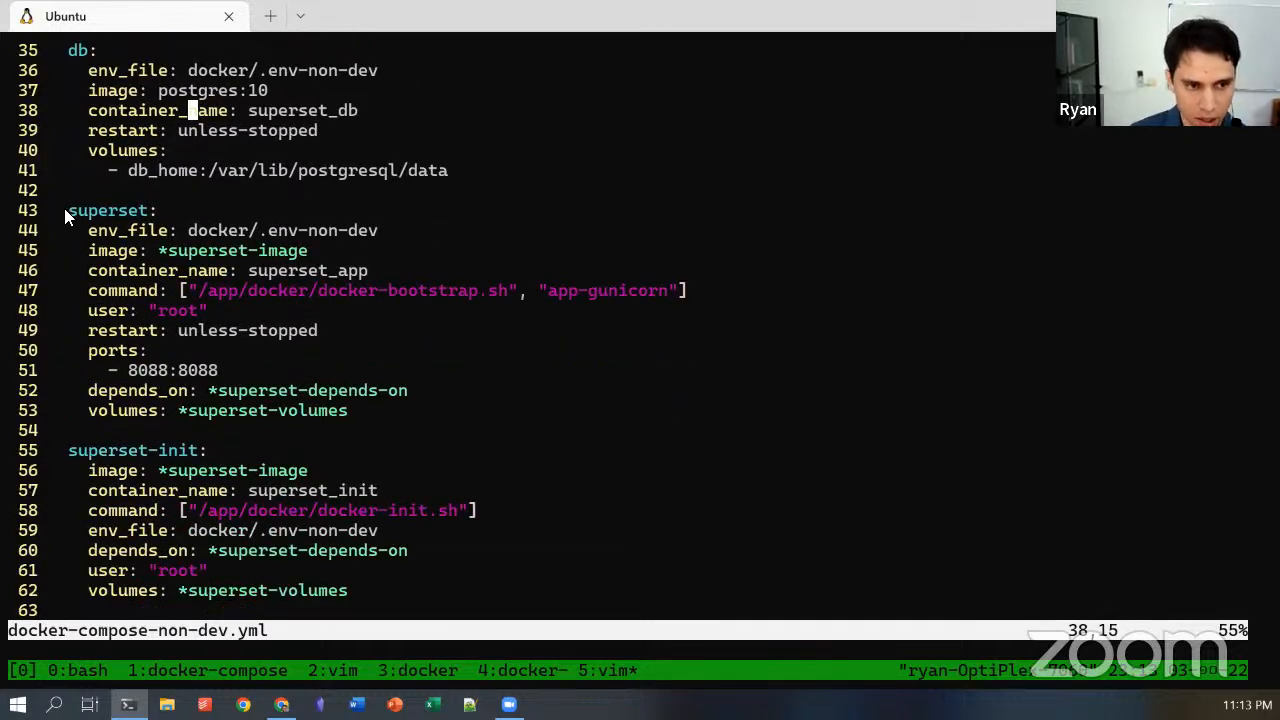
left_click(70, 210)
double_click(133, 217)
key("Escape")
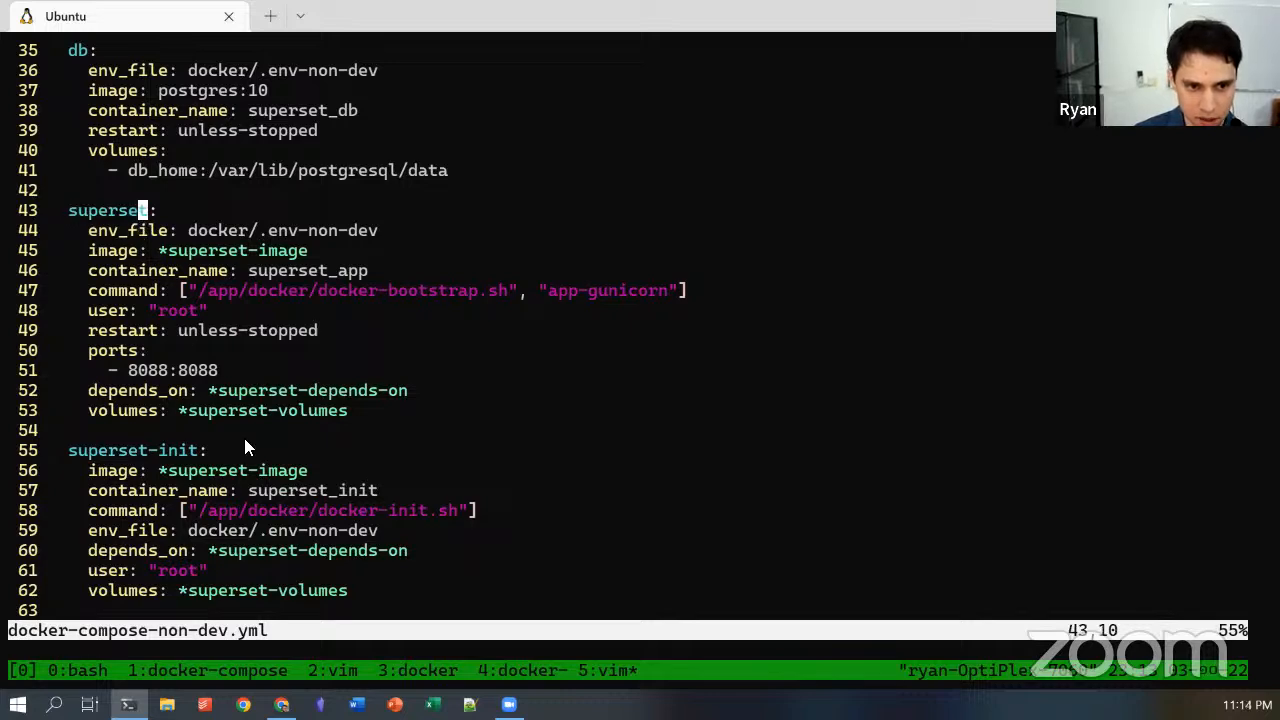
- Examine the superset-init, superset-worker and superset-worker-beat services and the volumes section of the compose file
scroll(244, 436, "down", 2)
double_click(304, 152)
left_click(263, 370)
double_click(130, 330)
scroll(190, 400, "down", 2)
scroll(190, 400, "down", 1)
double_click(130, 330)
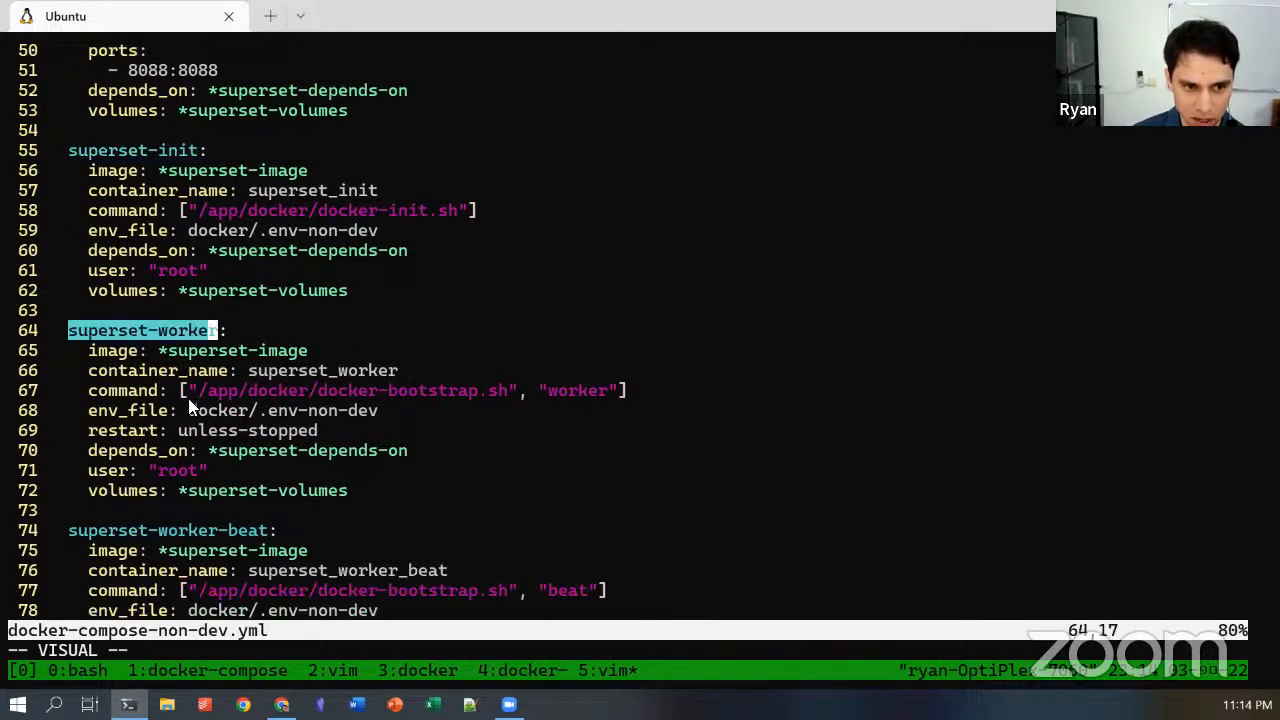
scroll(176, 368, "down", 3)
double_click(190, 352)
left_click(198, 408)
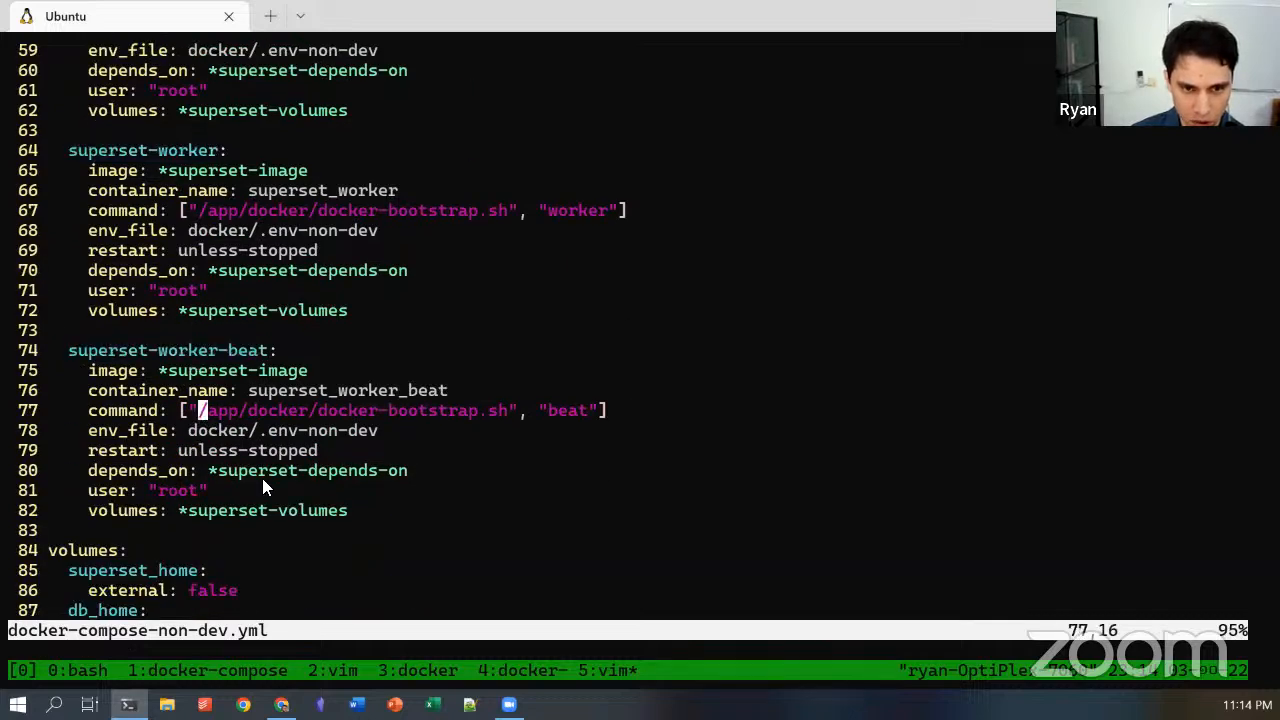
scroll(262, 478, "down", 3)
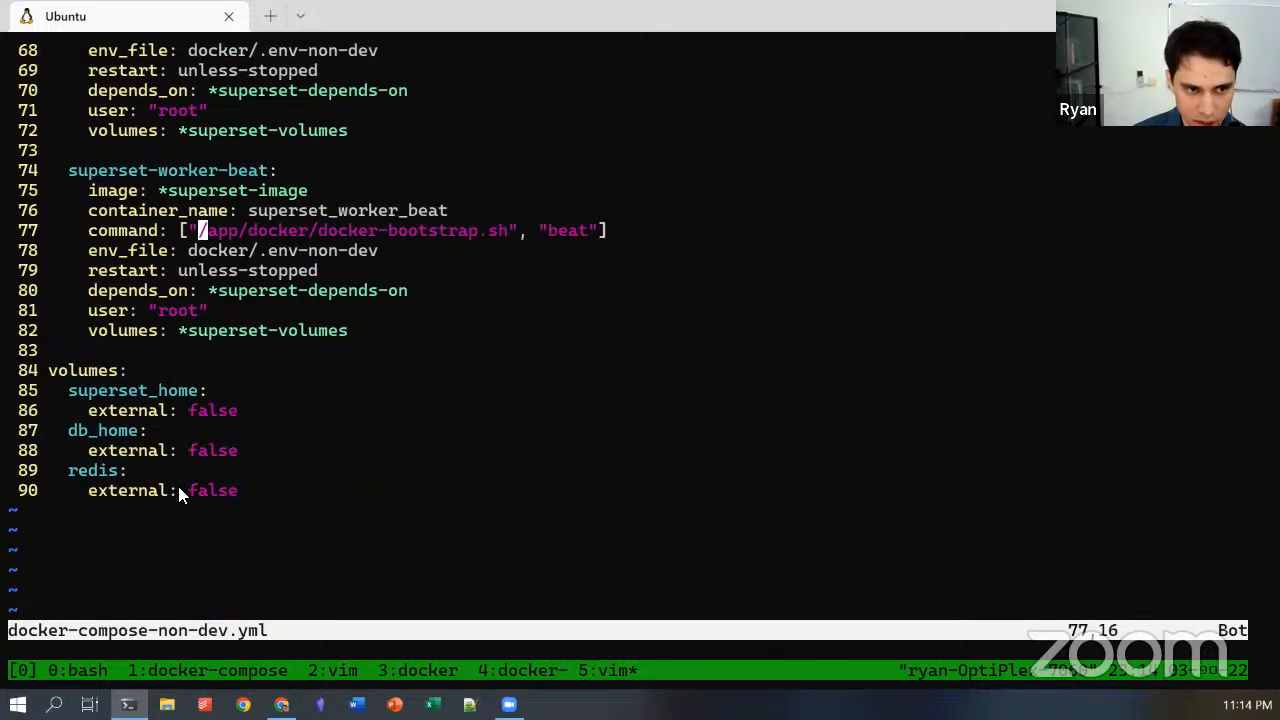
scroll(177, 482, "up", 2)
left_click(240, 290)
- Quit vim and bring up the running docker-compose logs in tmux window 1
type(":q")
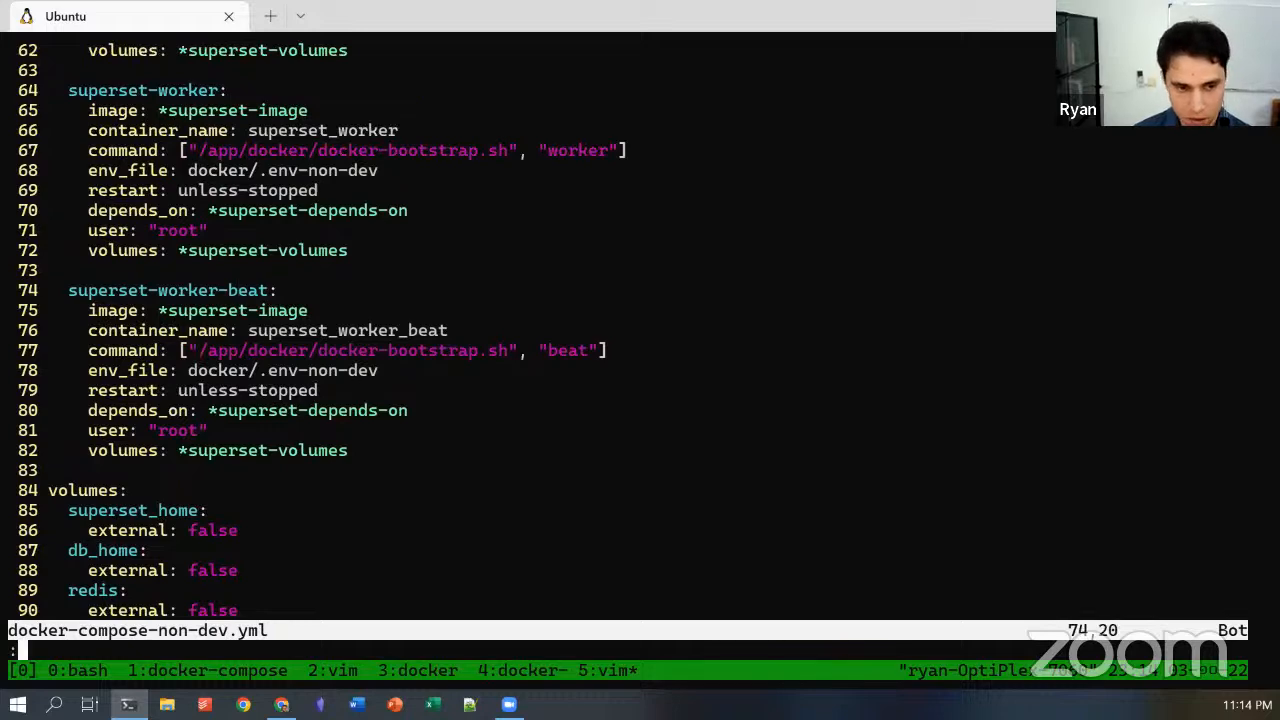
key("Return")
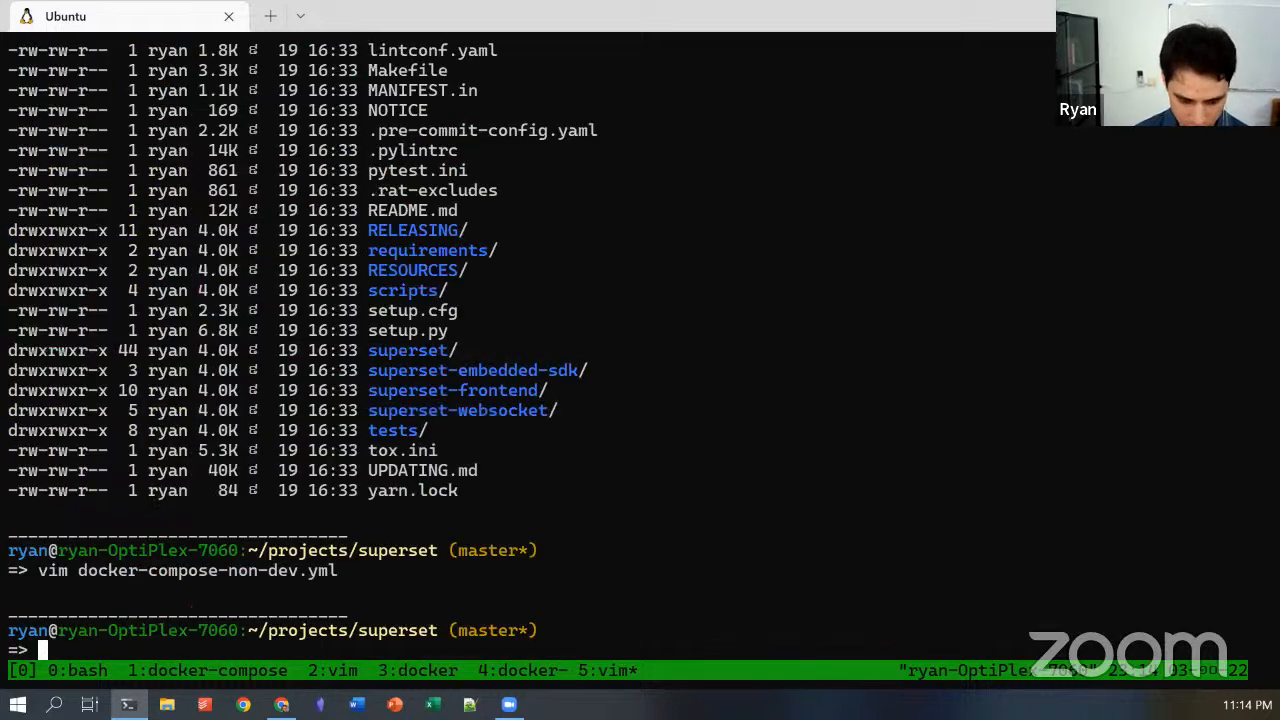
key("ctrl+b")
key("1")
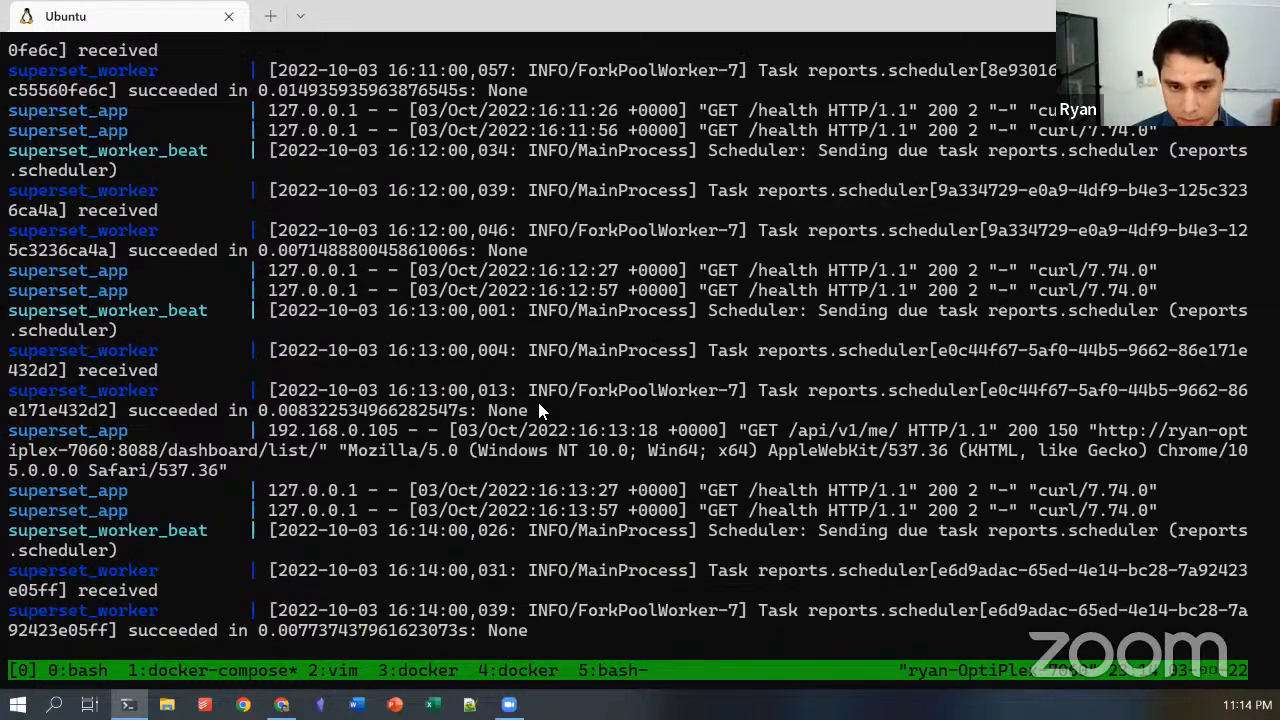
- Switch back to Superset in the browser, open its home page and collapse the Charts section
key("alt+Tab")
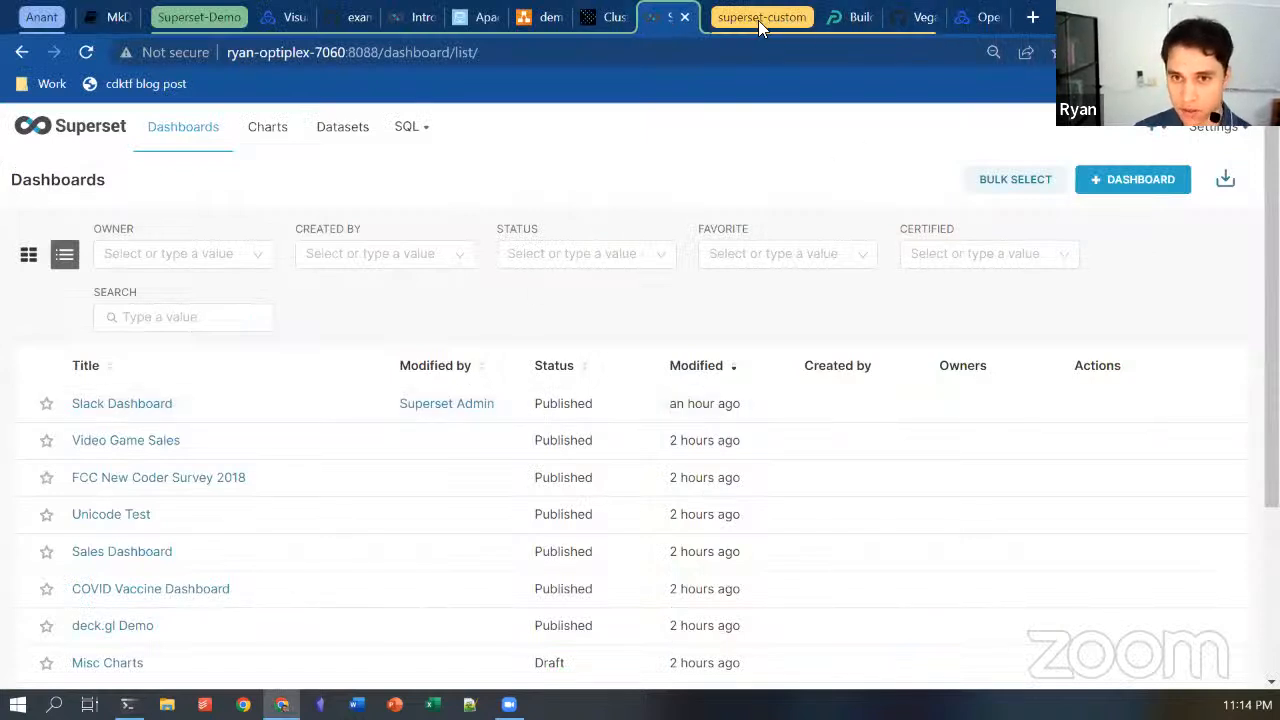
left_click(10, 130)
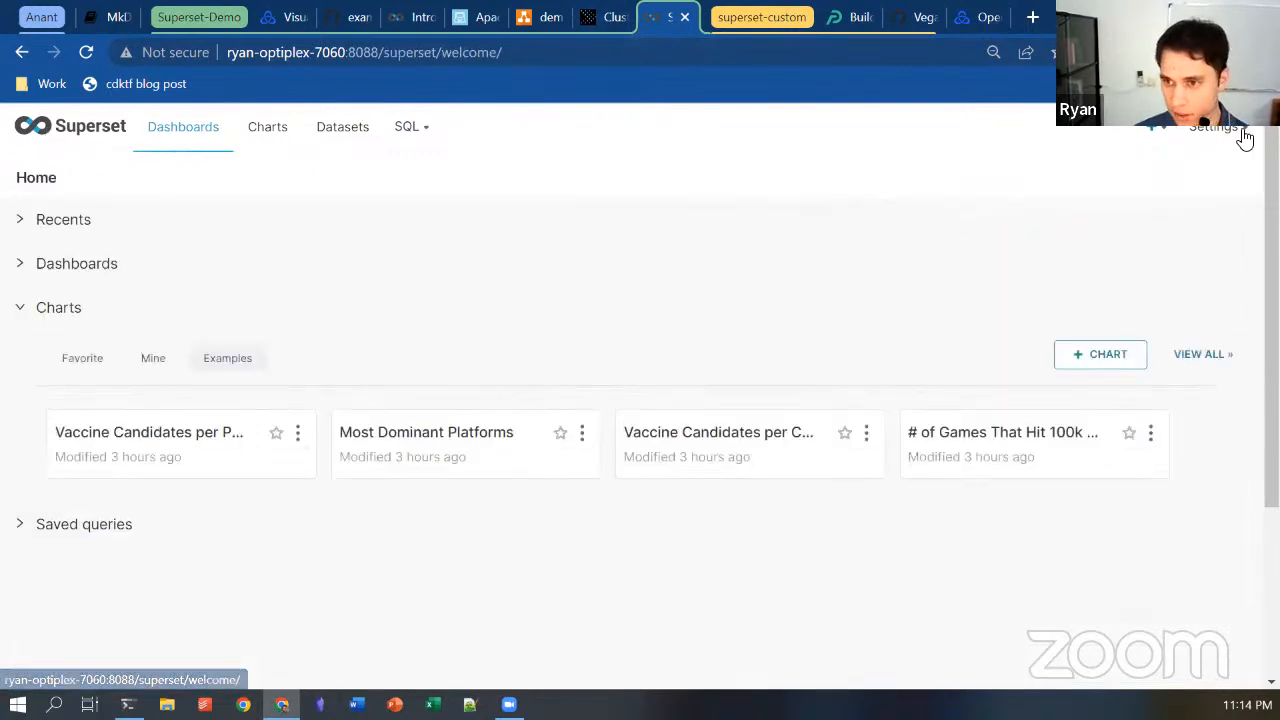
mouse_move(1237, 152)
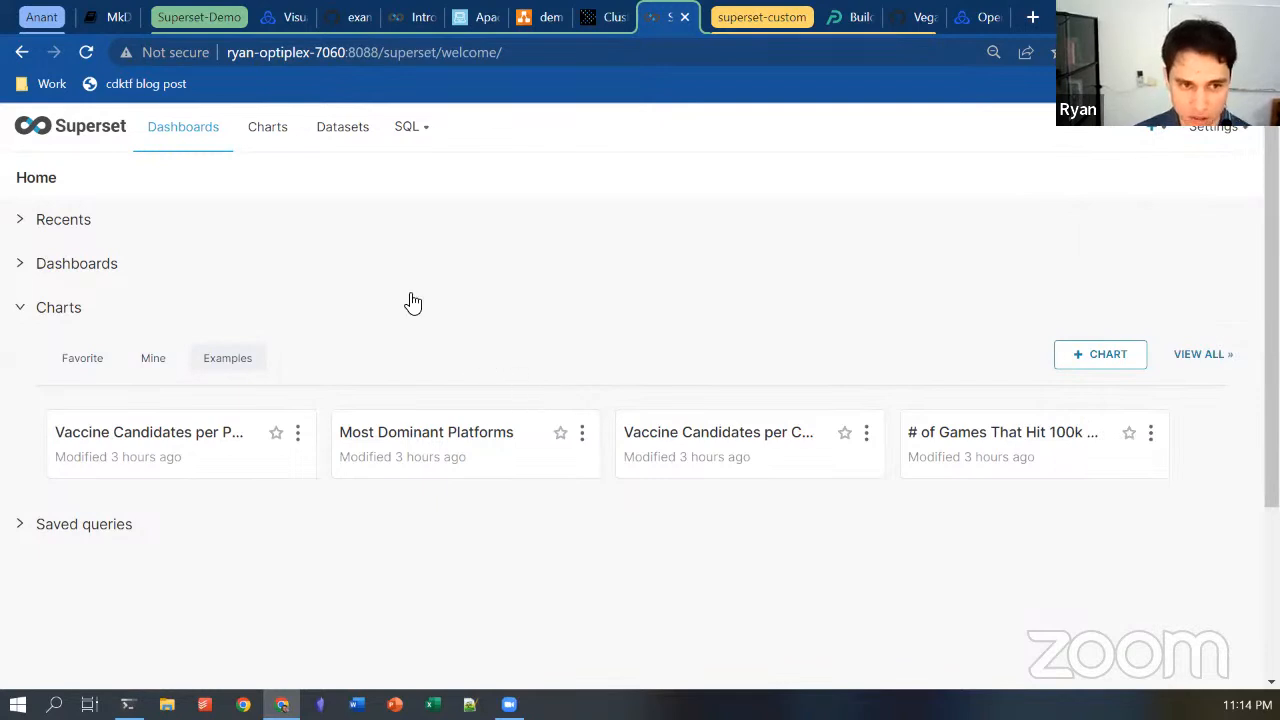
left_click(58, 309)
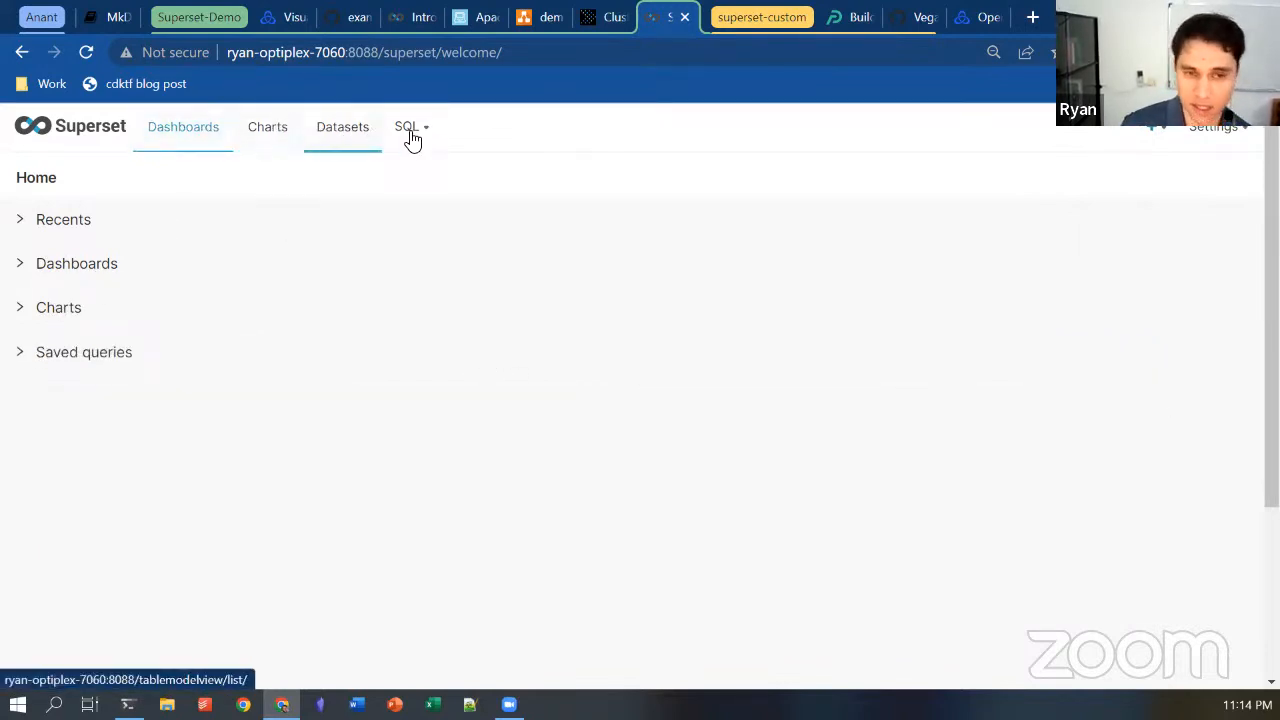
- Open the list of datasets and bring up the FCC 2018 Survey dataset
left_click(340, 134)
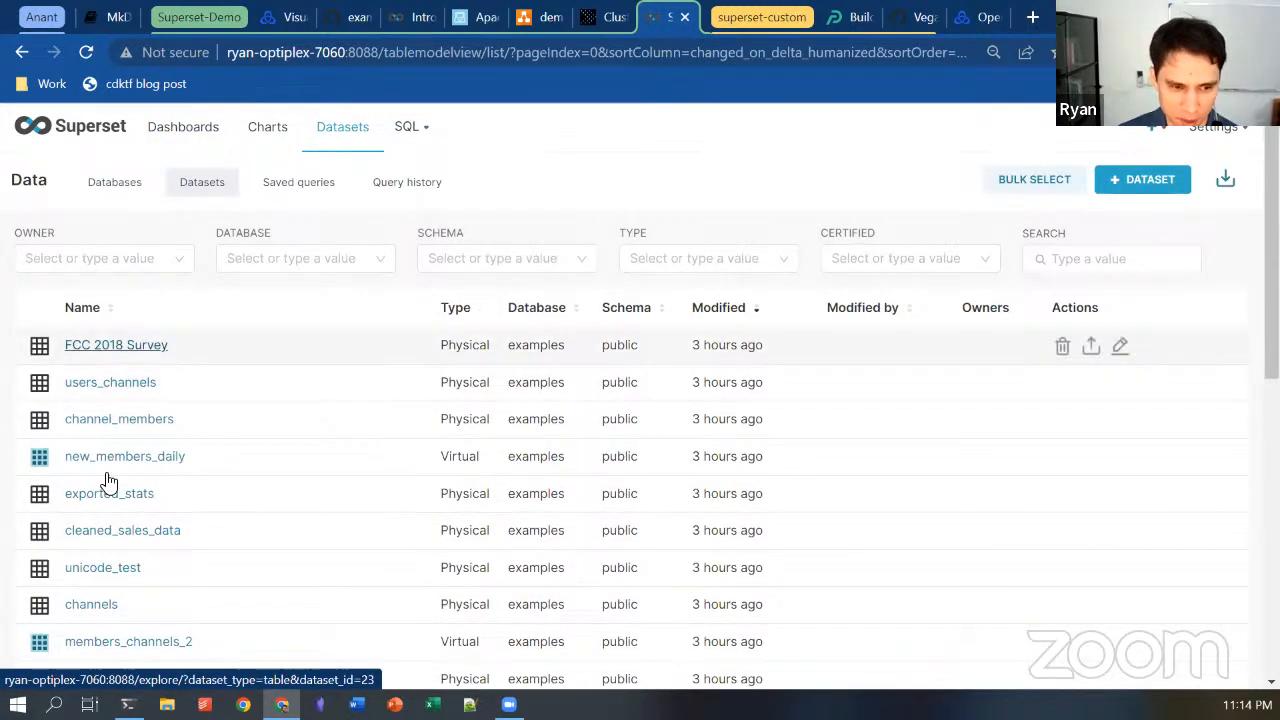
left_click(137, 347)
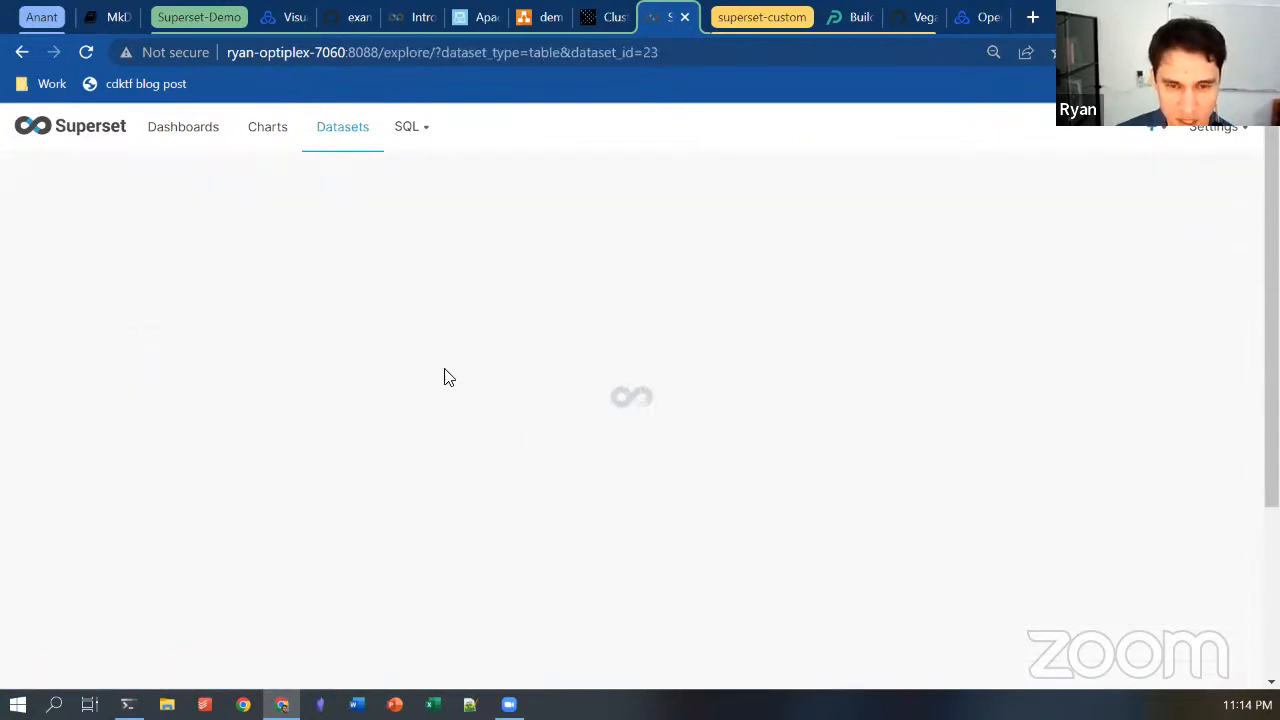
- Open the deck.gl Demo dashboard, look through its map charts and return to the dashboards list
left_click(165, 126)
scroll(213, 515, "down", 2)
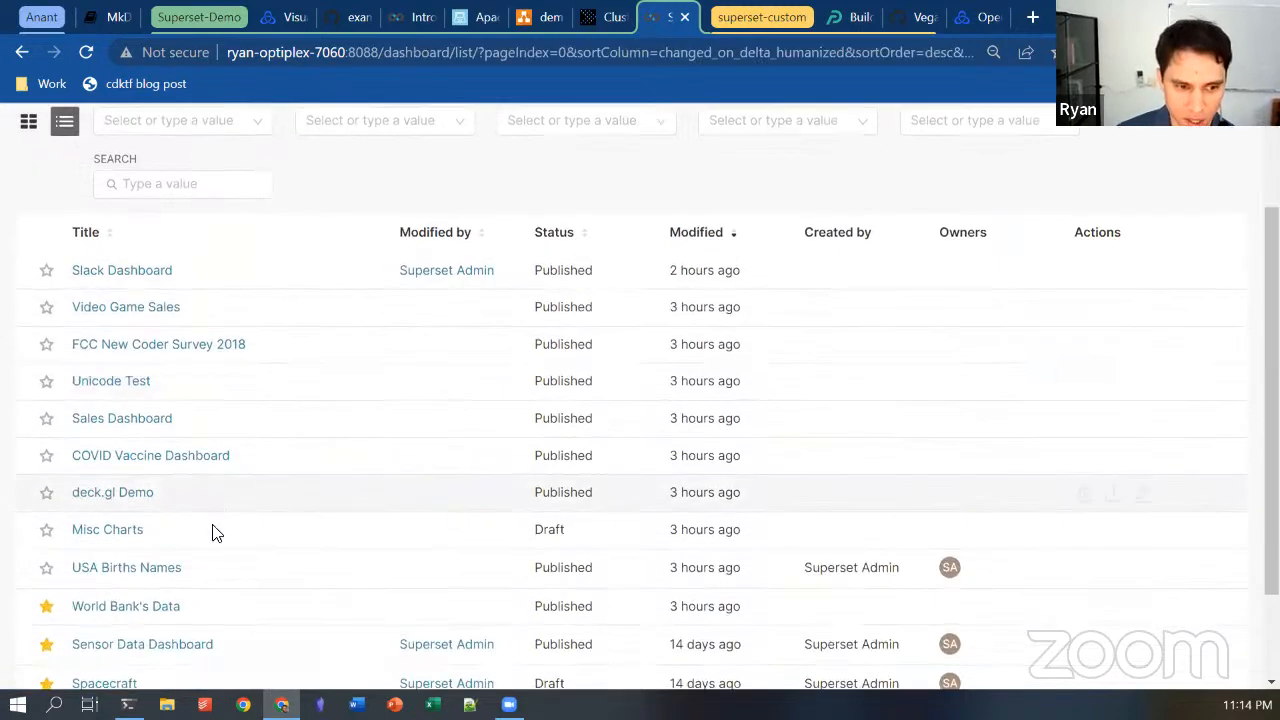
left_click(142, 494)
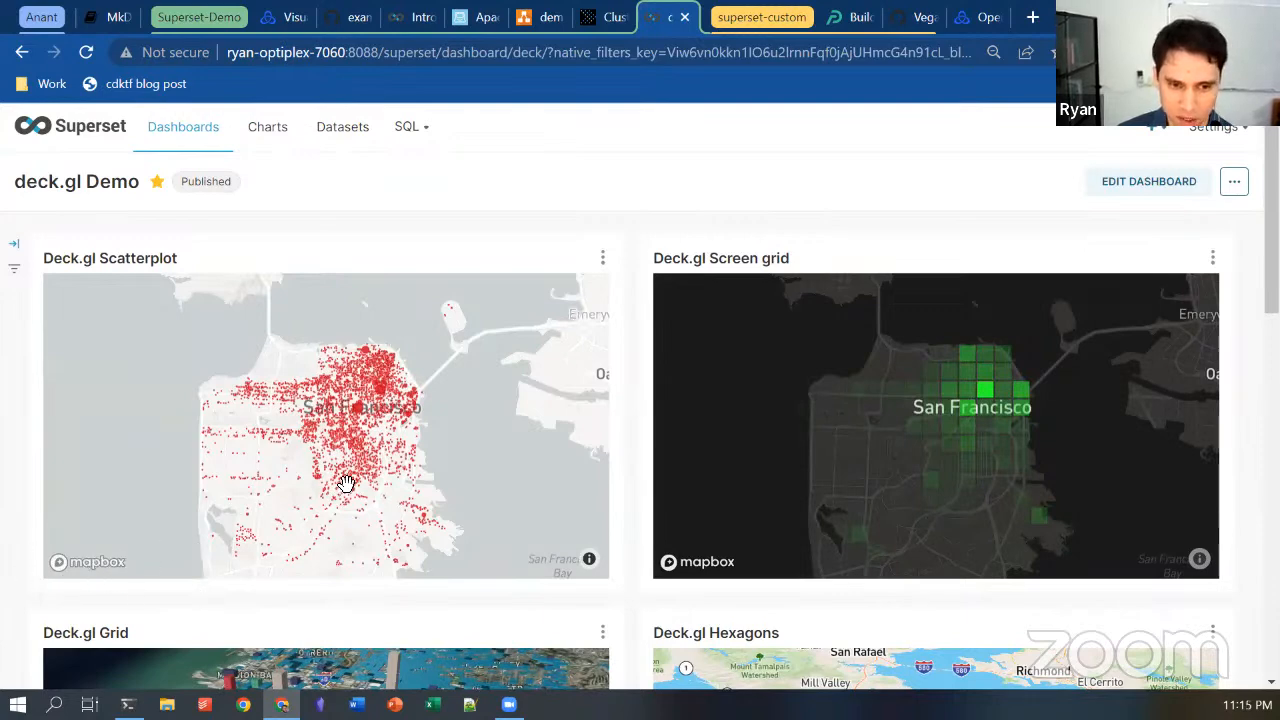
scroll(446, 491, "down", 2)
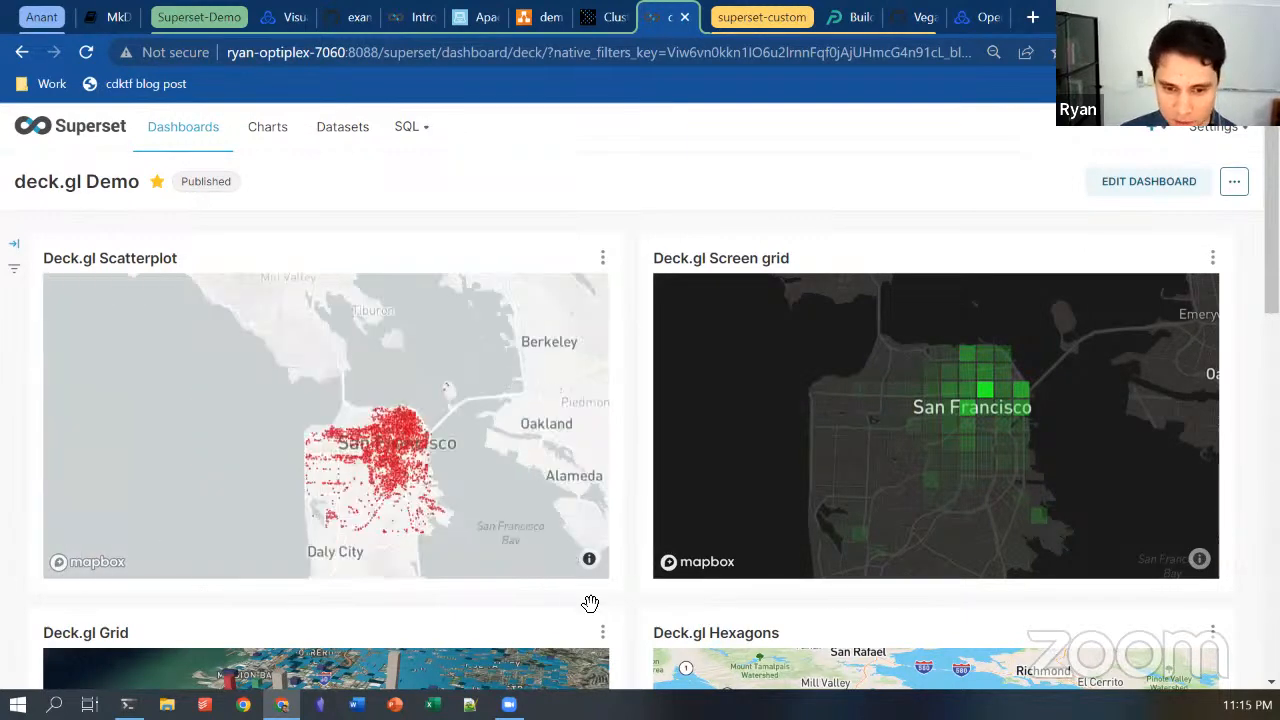
scroll(620, 591, "down", 3)
scroll(270, 433, "down", 2)
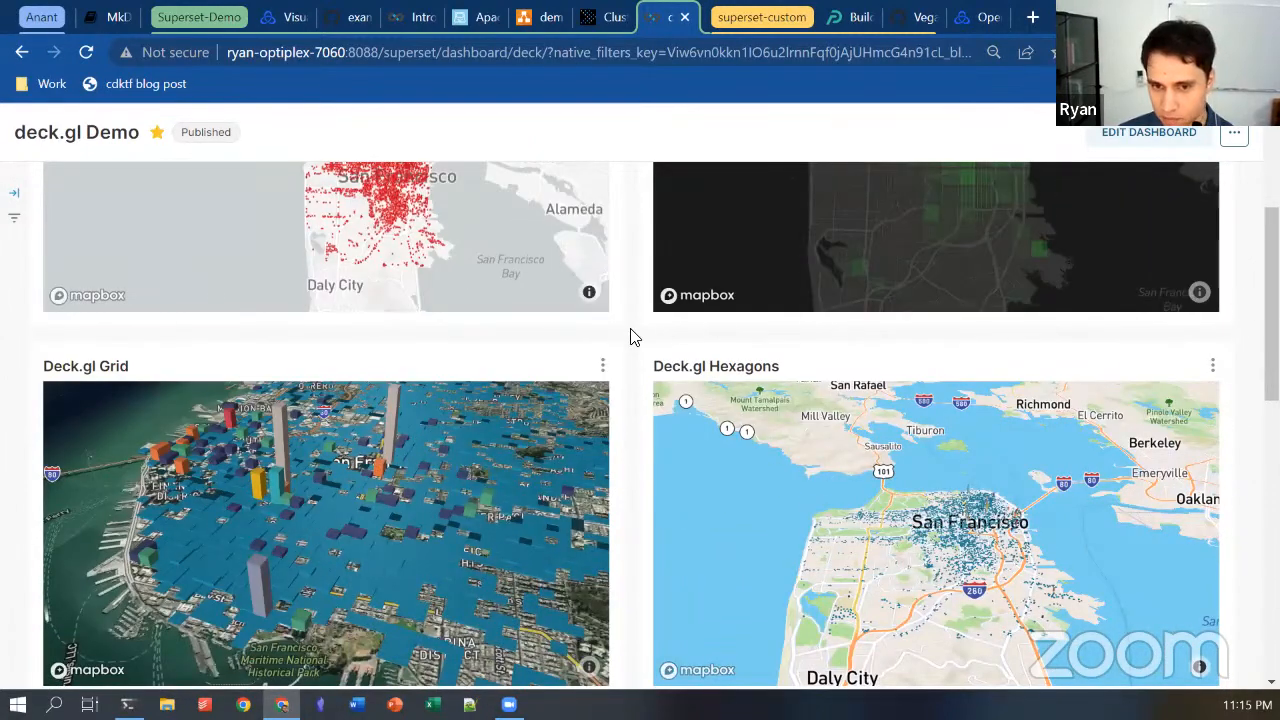
scroll(631, 334, "down", 10)
scroll(622, 345, "down", 3)
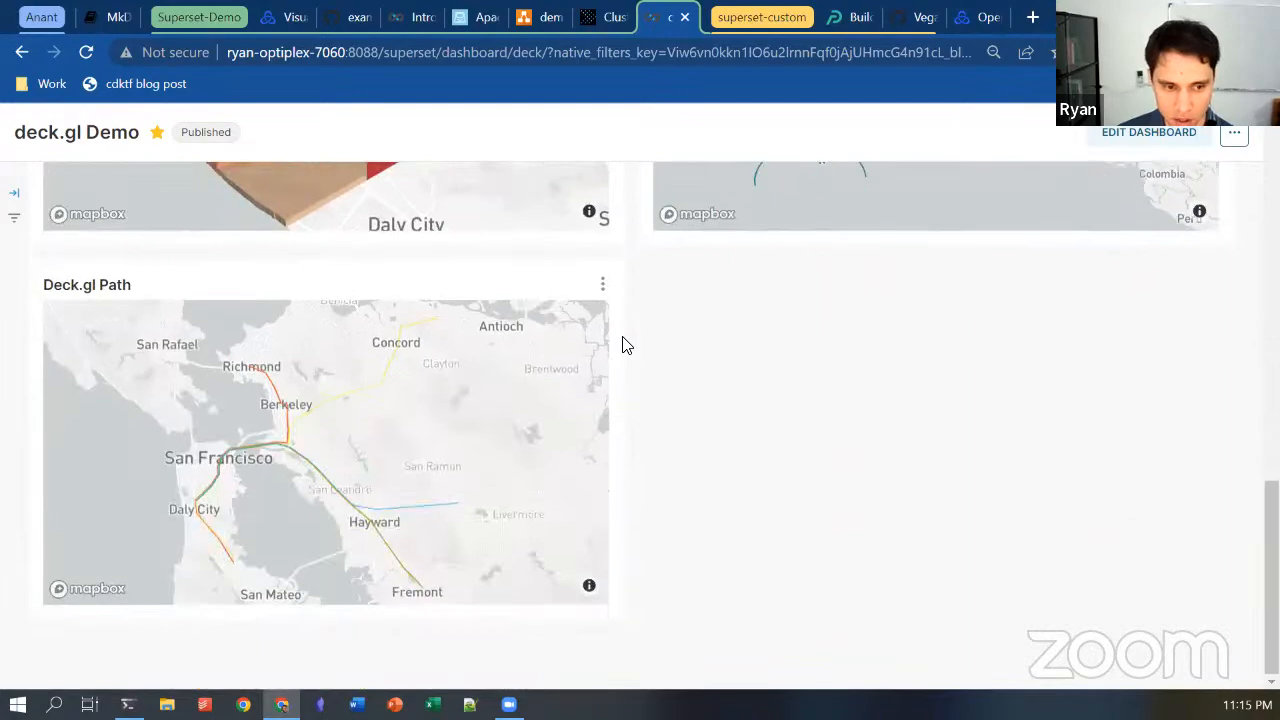
scroll(622, 345, "up", 15)
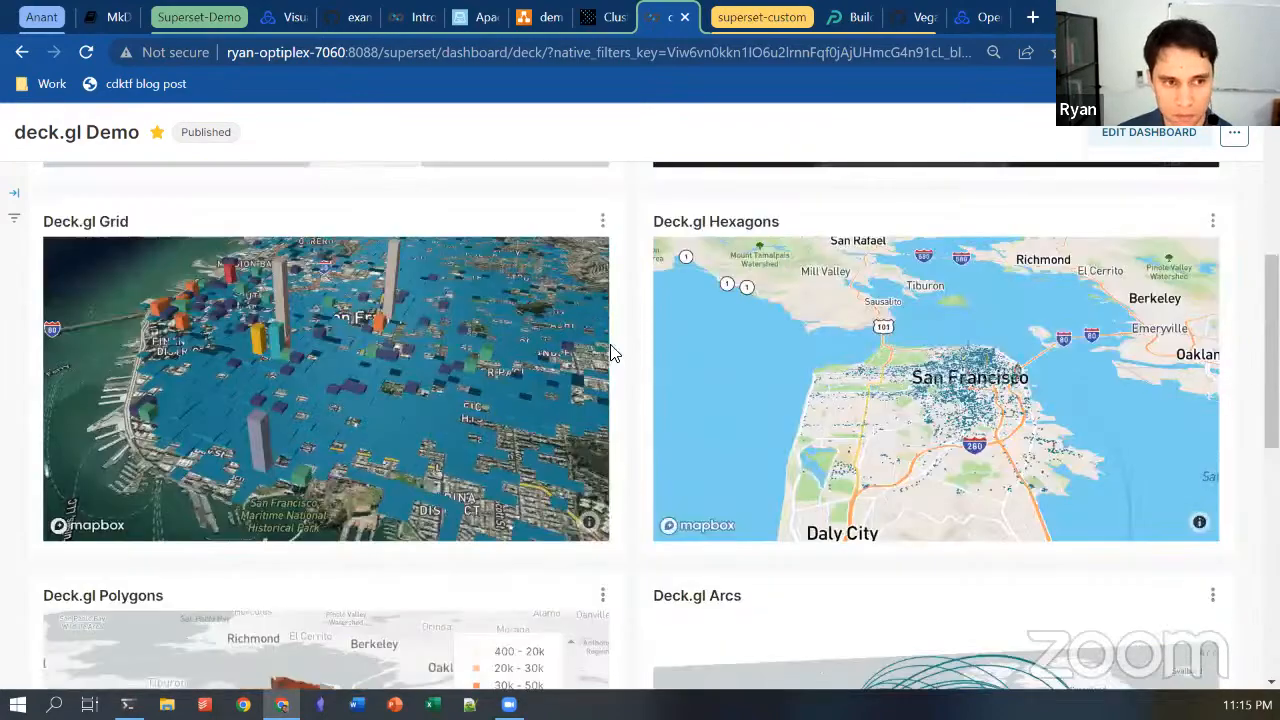
key("alt+Left")
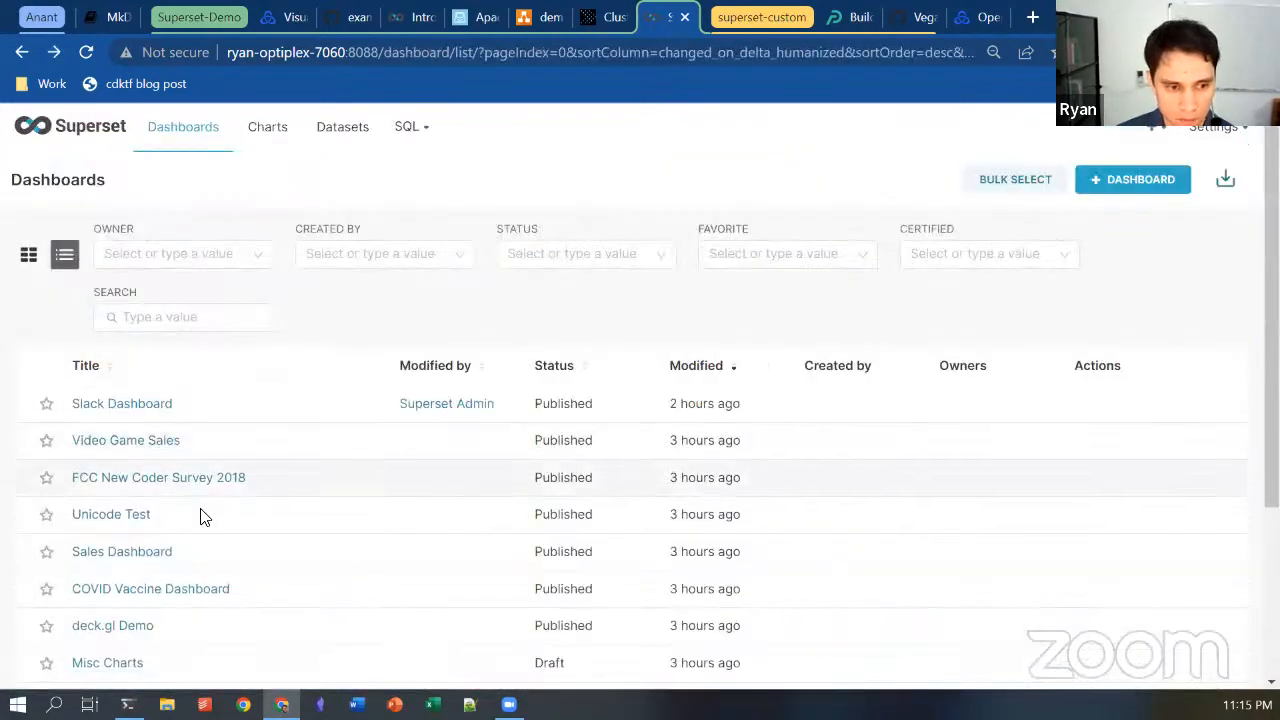
- Open the COVID Vaccine Dashboard, look through its charts and vaccine candidates map, and return to the dashboards list
left_click(149, 589)
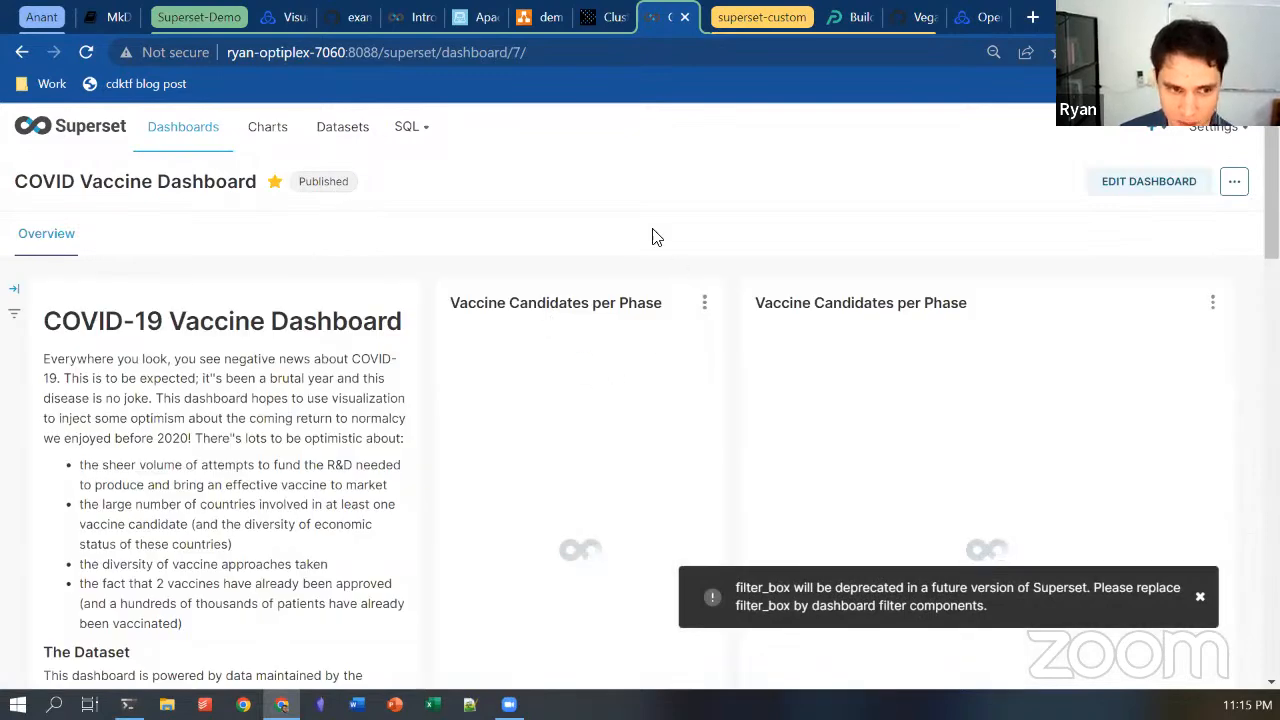
scroll(640, 360, "down", 3)
scroll(611, 405, "up", 2)
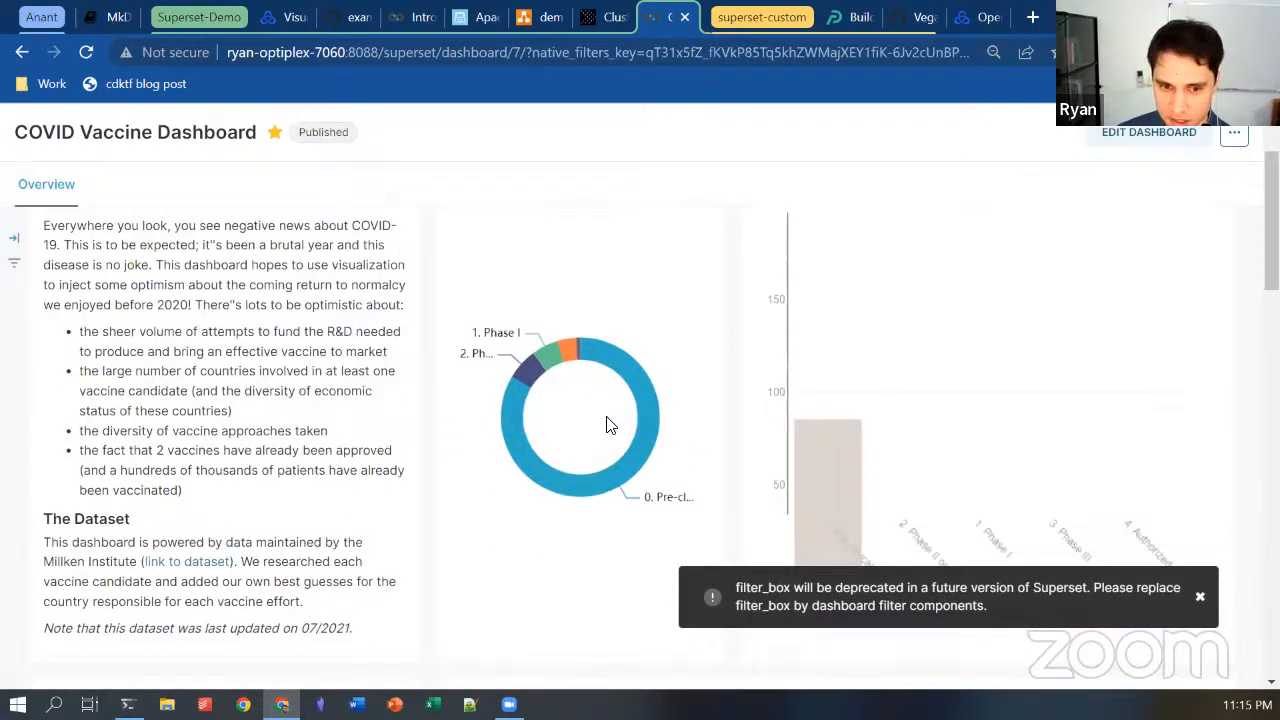
scroll(718, 430, "down", 3)
scroll(720, 432, "down", 10)
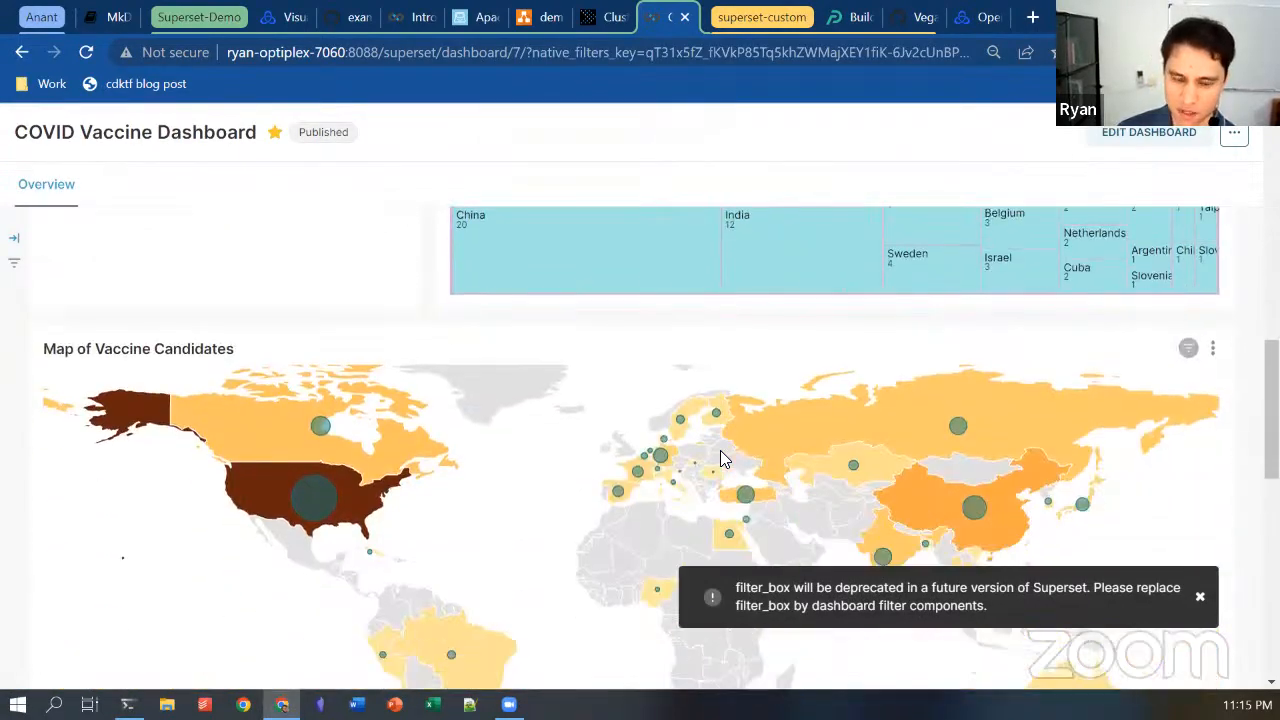
scroll(677, 491, "up", 10)
key("alt+Left")
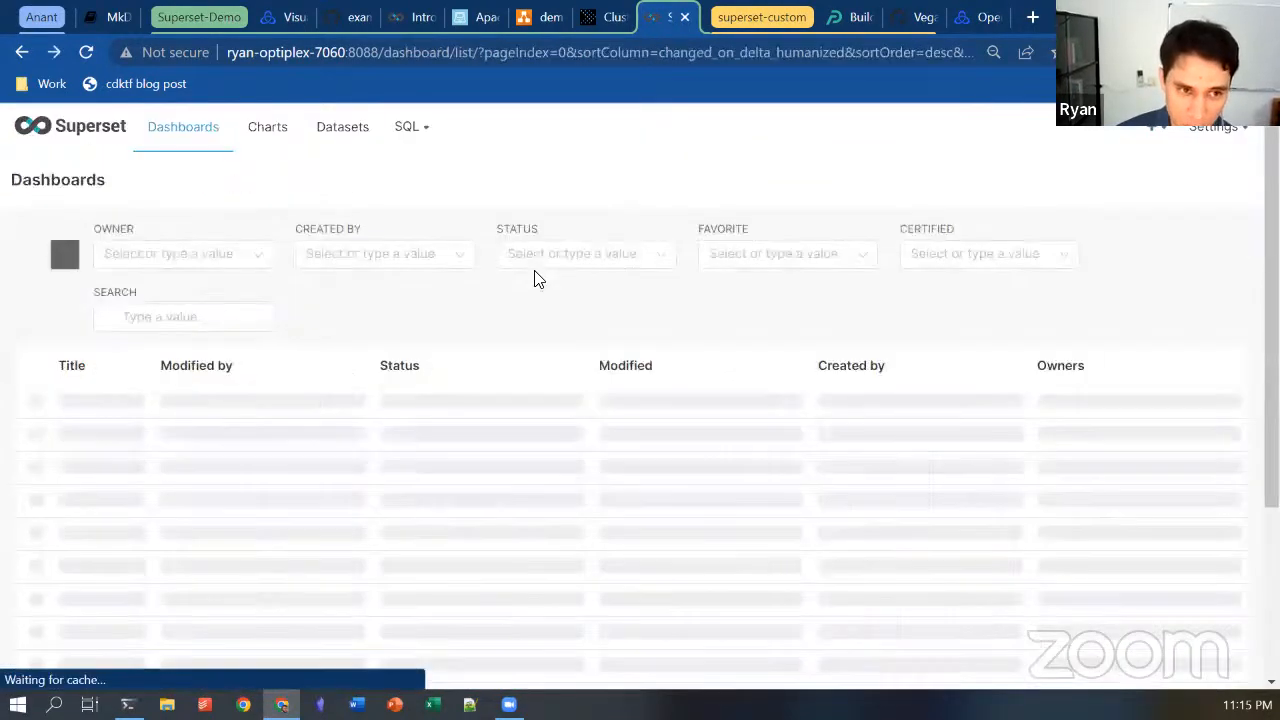
- Filter the dashboards list by the owner Superset Admin
left_click(201, 248)
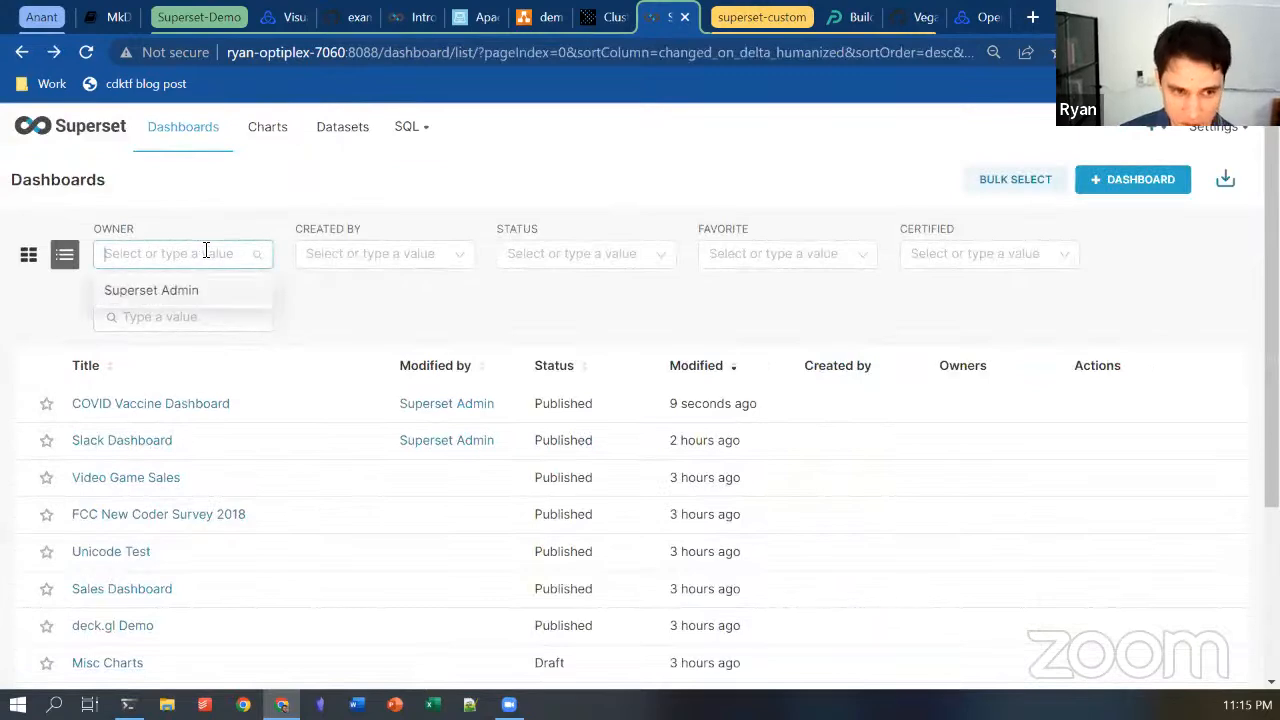
left_click(262, 292)
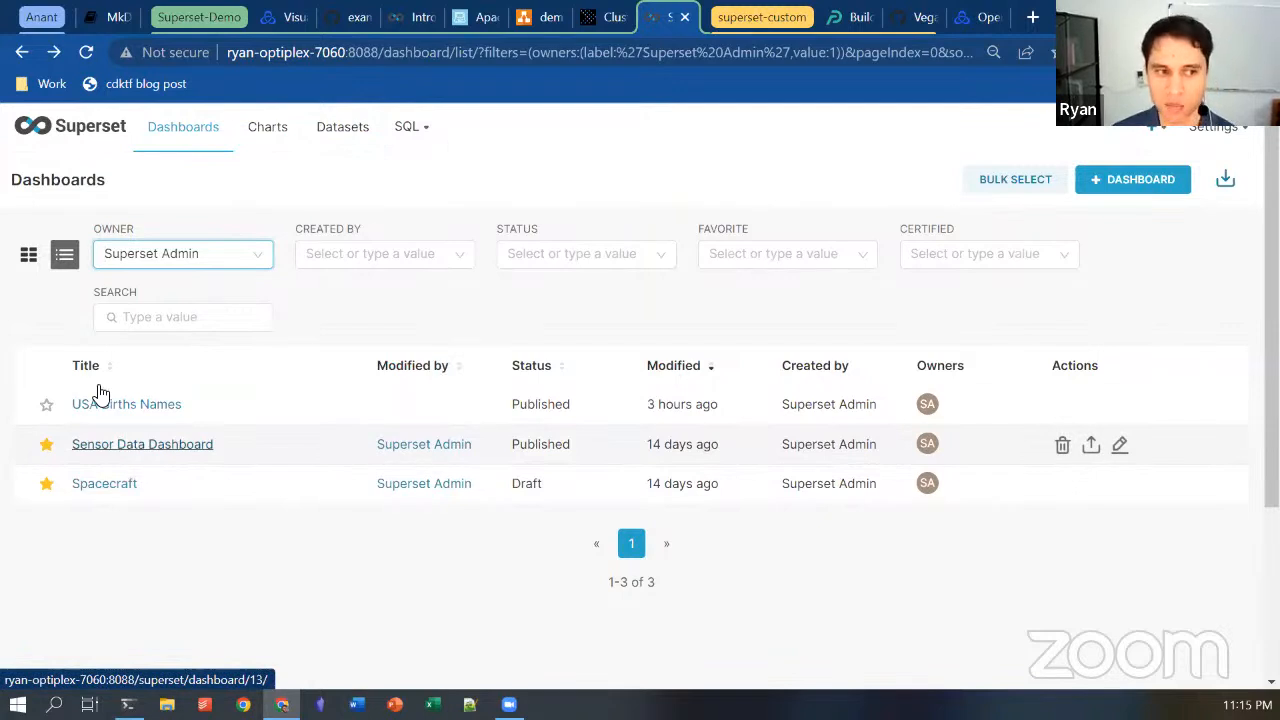
- Start a new database connection and choose Presto as the database type
mouse_move(1145, 136)
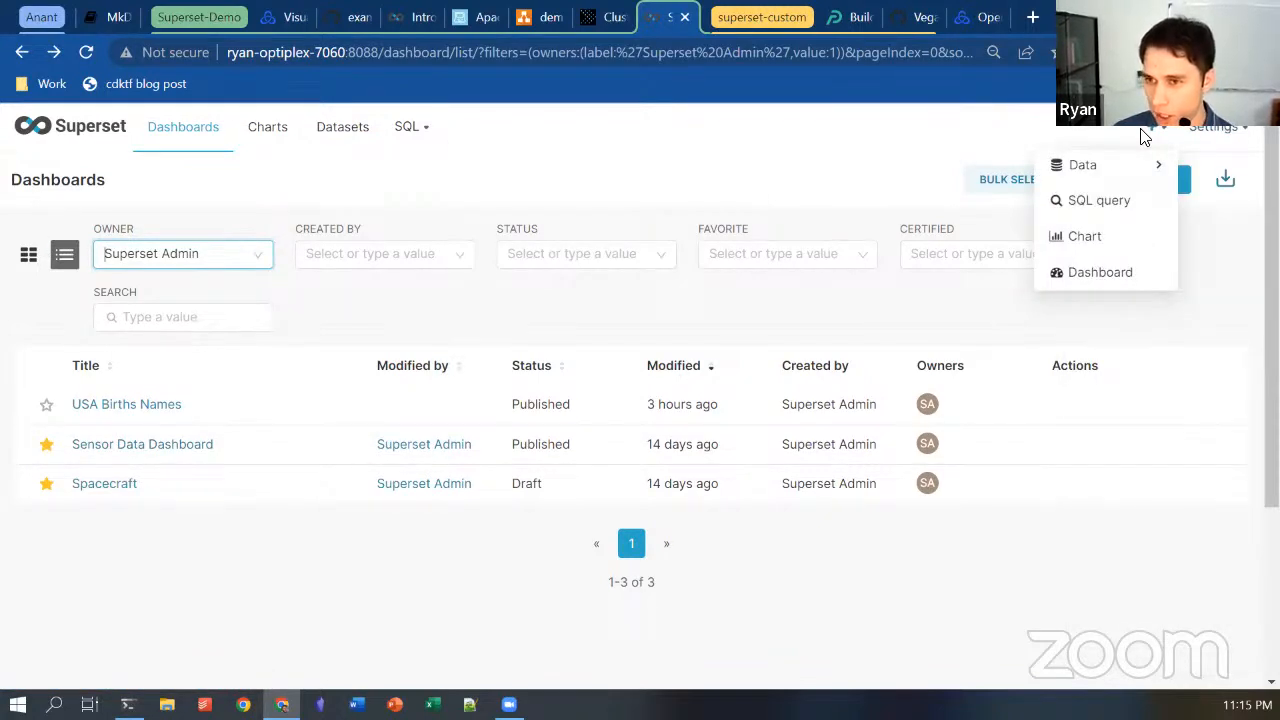
mouse_move(1131, 171)
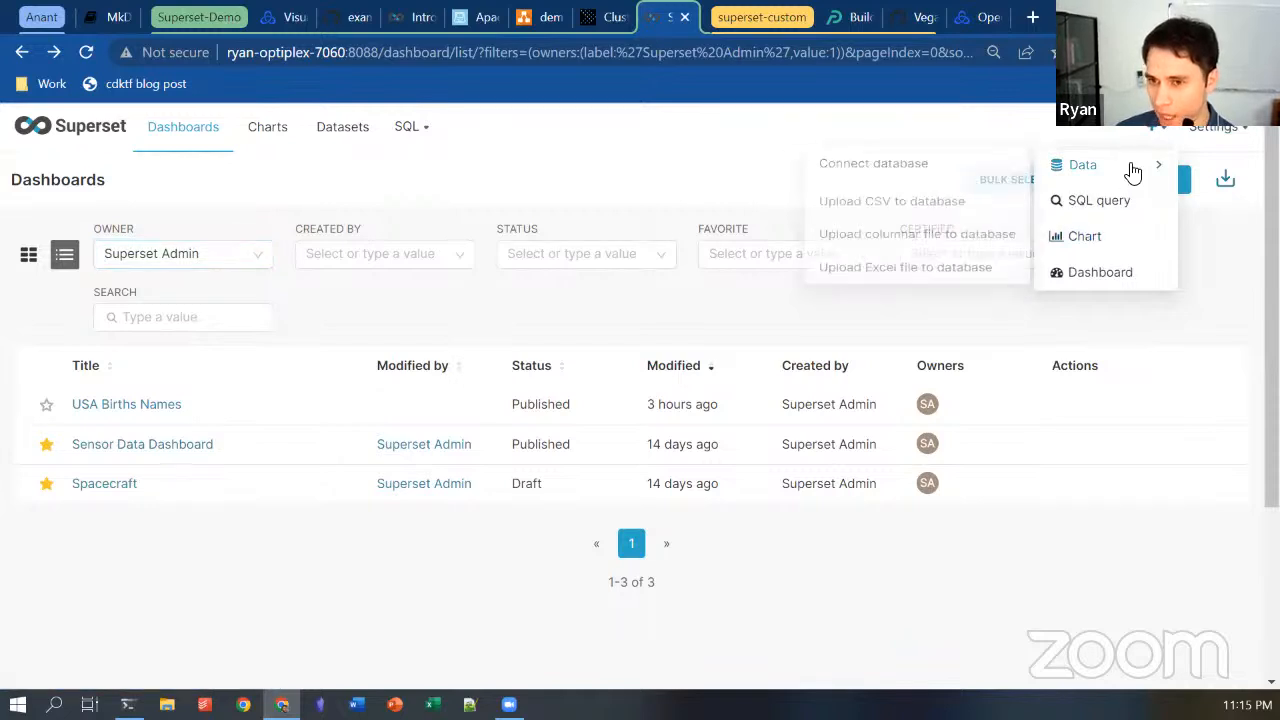
left_click(880, 172)
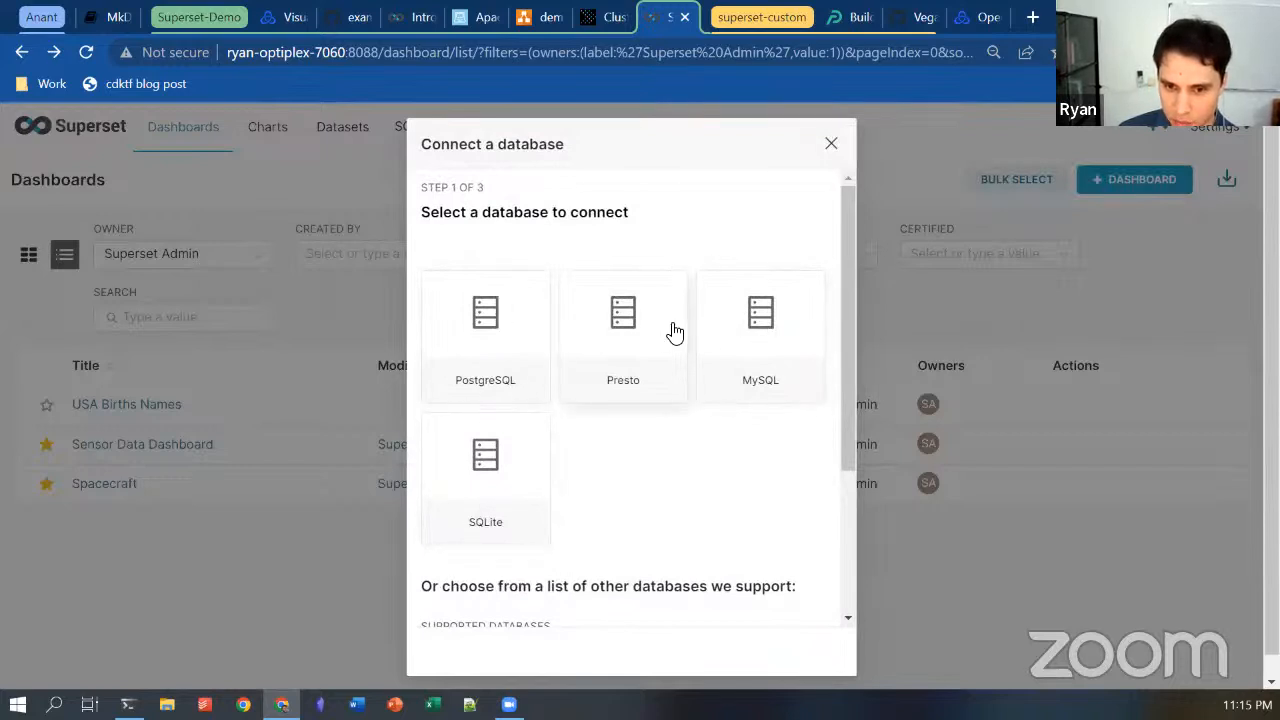
scroll(634, 349, "down", 3)
scroll(634, 349, "up", 3)
left_click(635, 346)
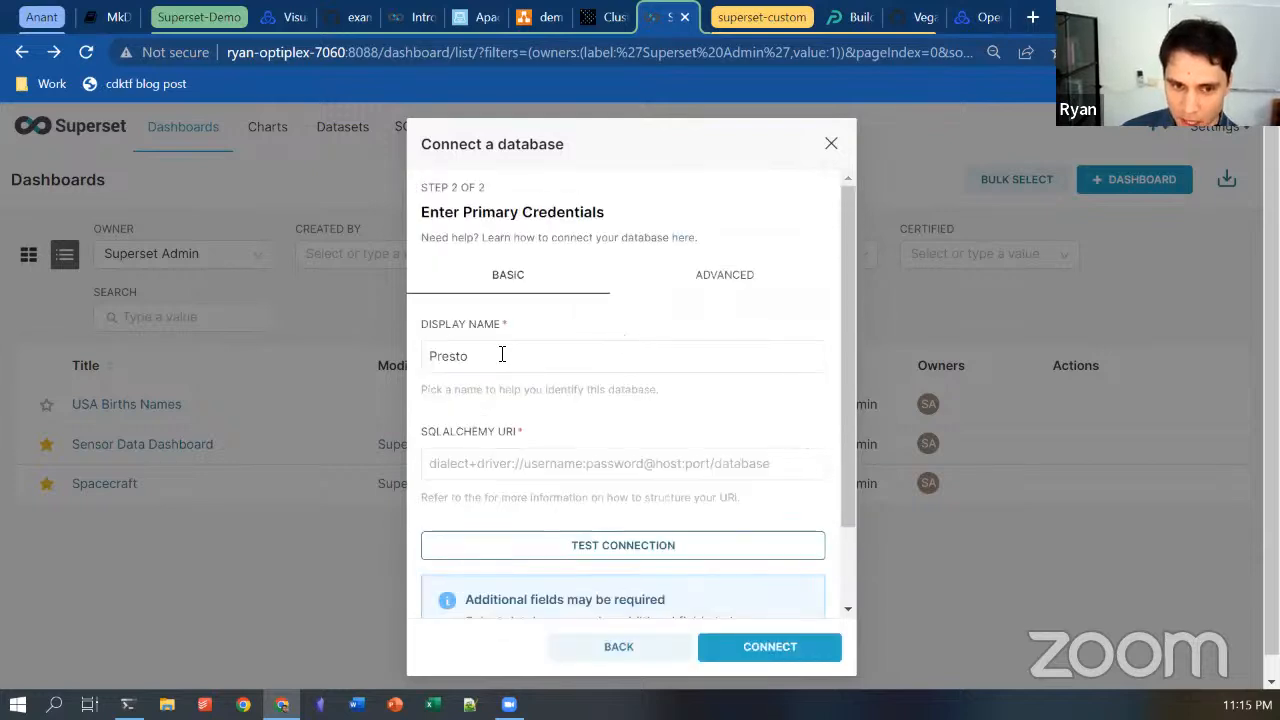
- Examine the Presto connection form, including its display name, SQLAlchemy URI and connection test option
left_click(723, 278)
left_click(528, 277)
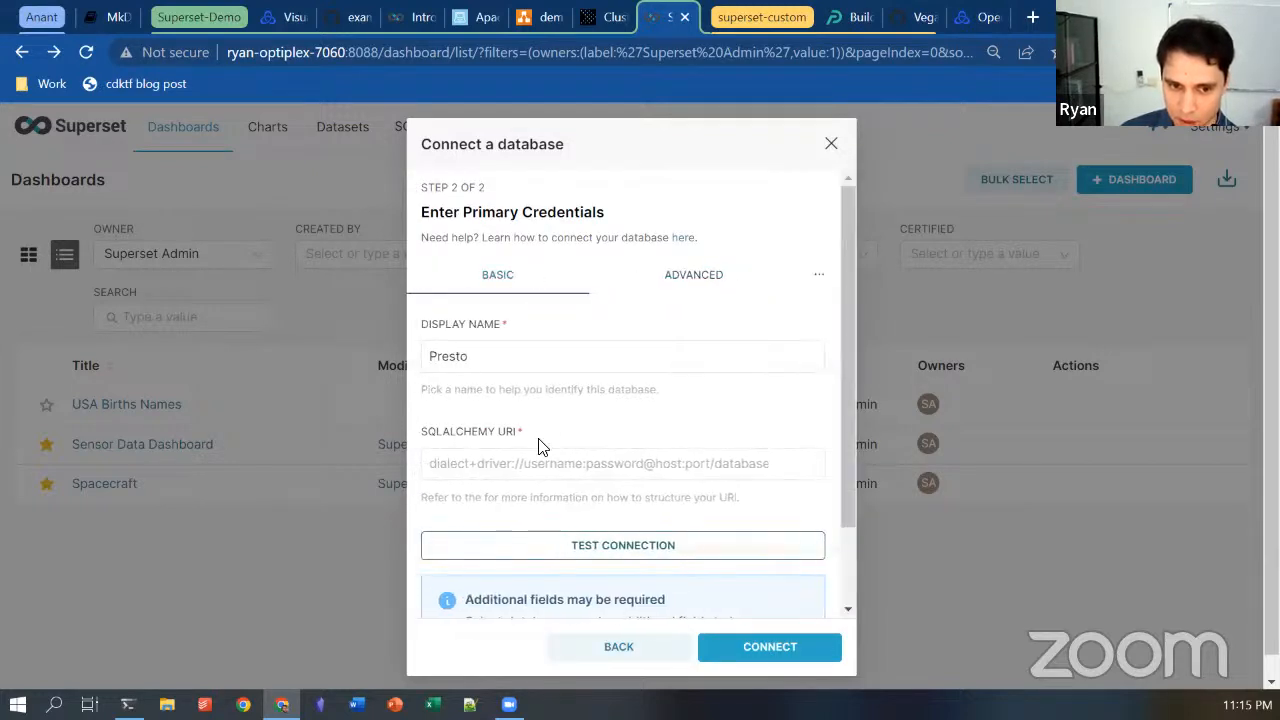
left_click(536, 350)
left_click(424, 460)
left_click_drag(421, 431, 512, 431)
left_click(518, 432)
scroll(578, 463, "down", 2)
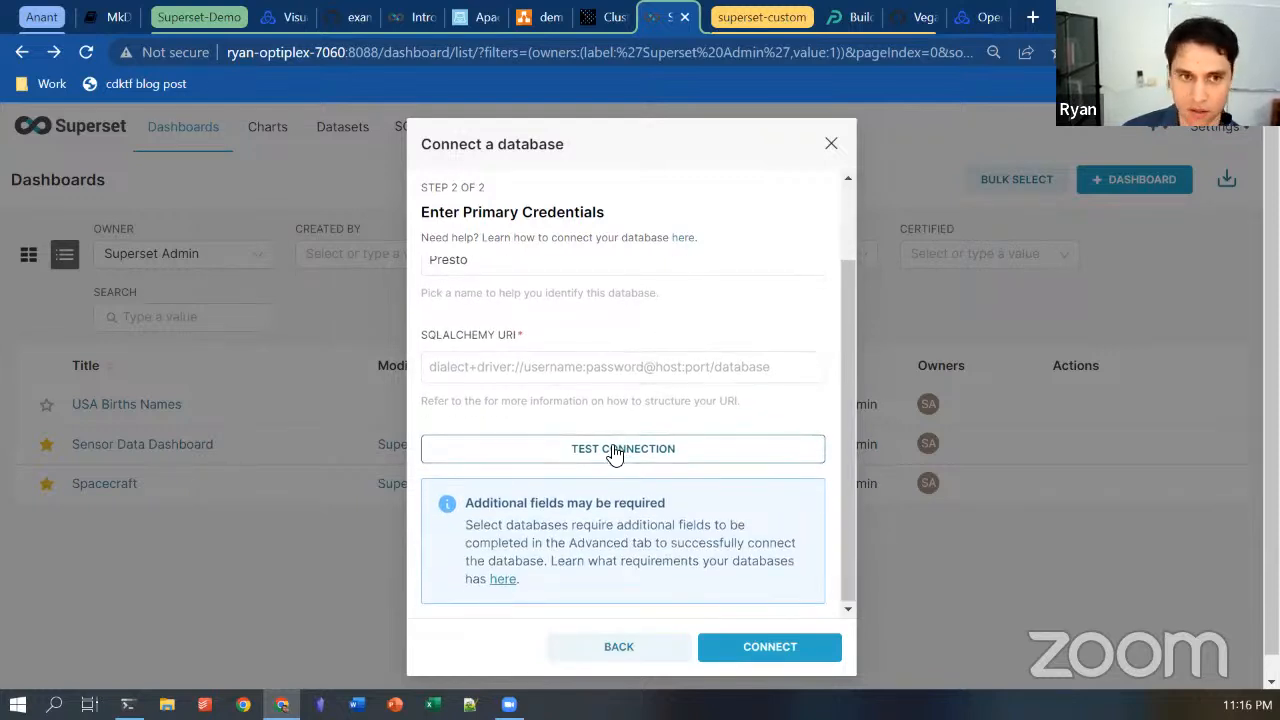
- Switch to the example-cassandra-presto-superset repository on GitHub and search its README for "alch"
left_click(355, 17)
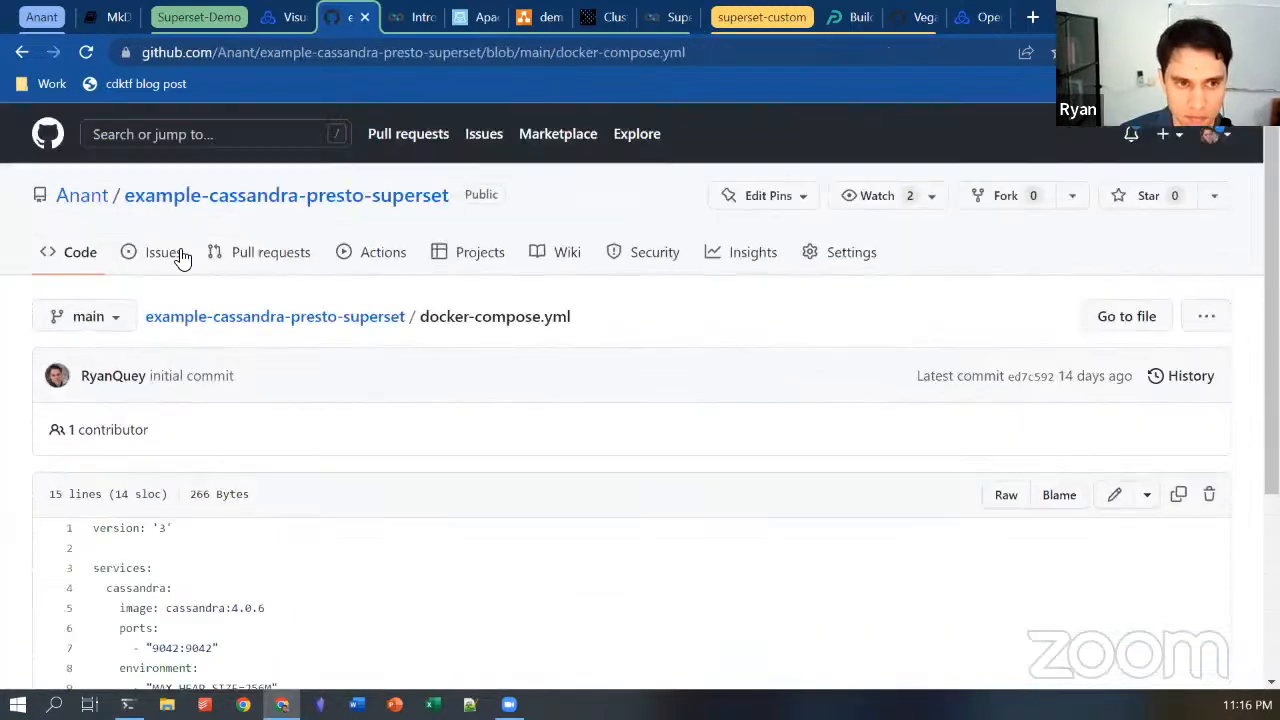
key("alt+Left")
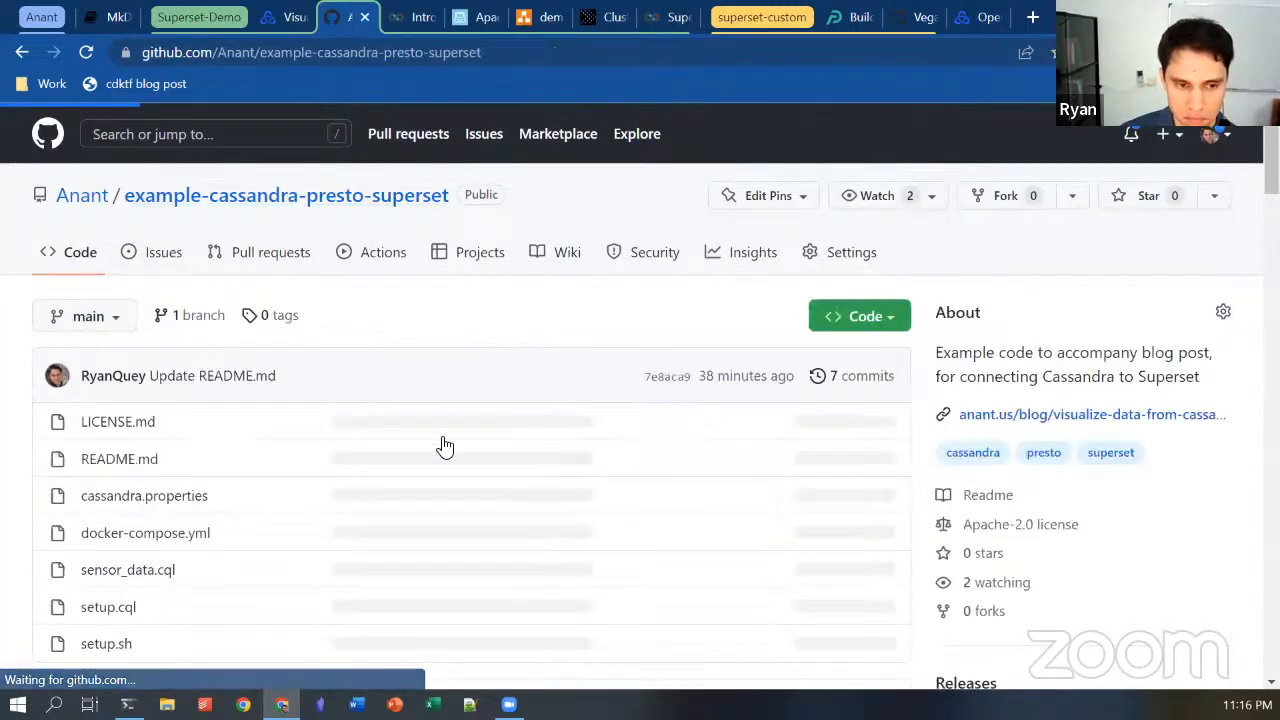
scroll(397, 505, "down", 15)
key("ctrl+f")
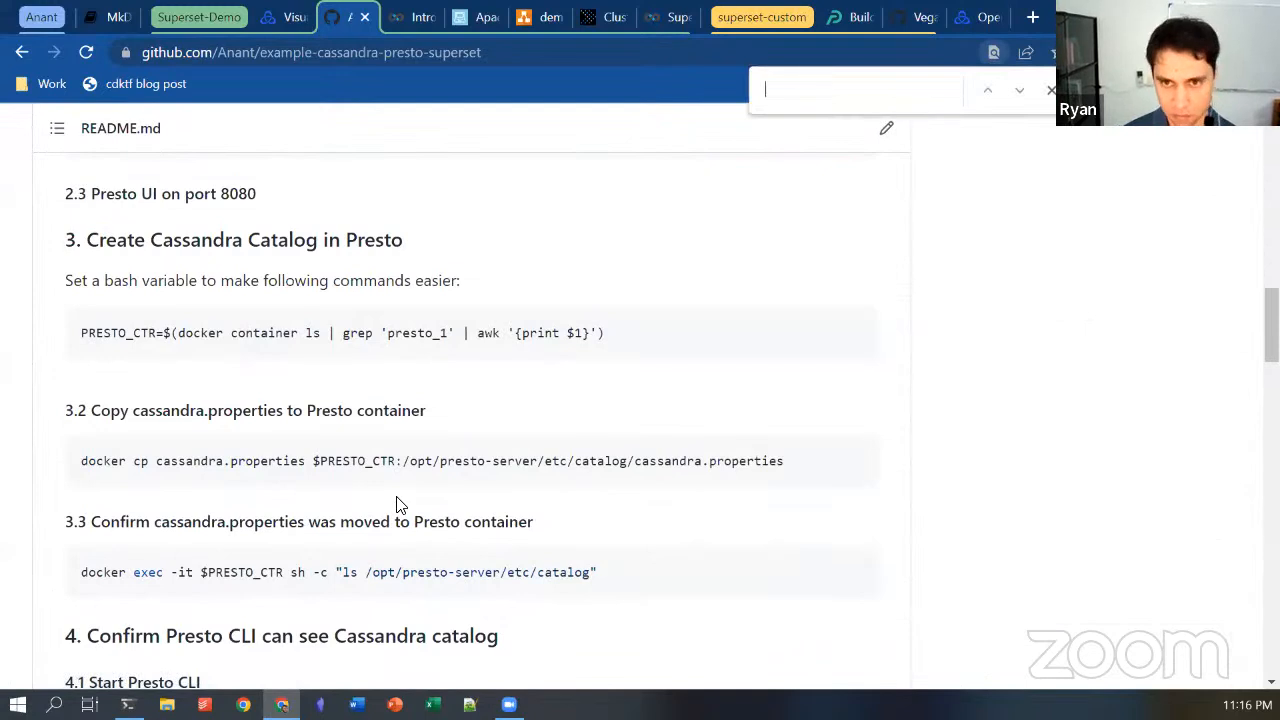
type("alch")
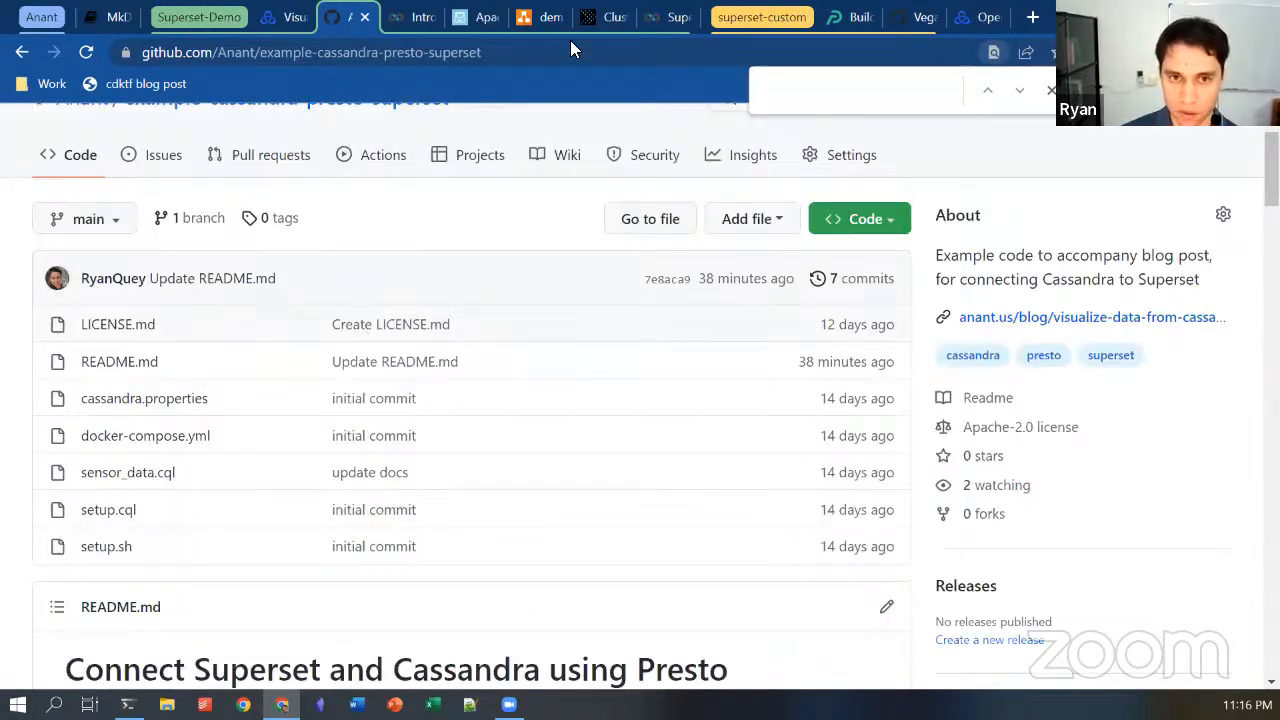
- Switch to the Cassandra in Superset blog post and examine the presto:// connection address format and the connection test instructions
left_click(280, 17)
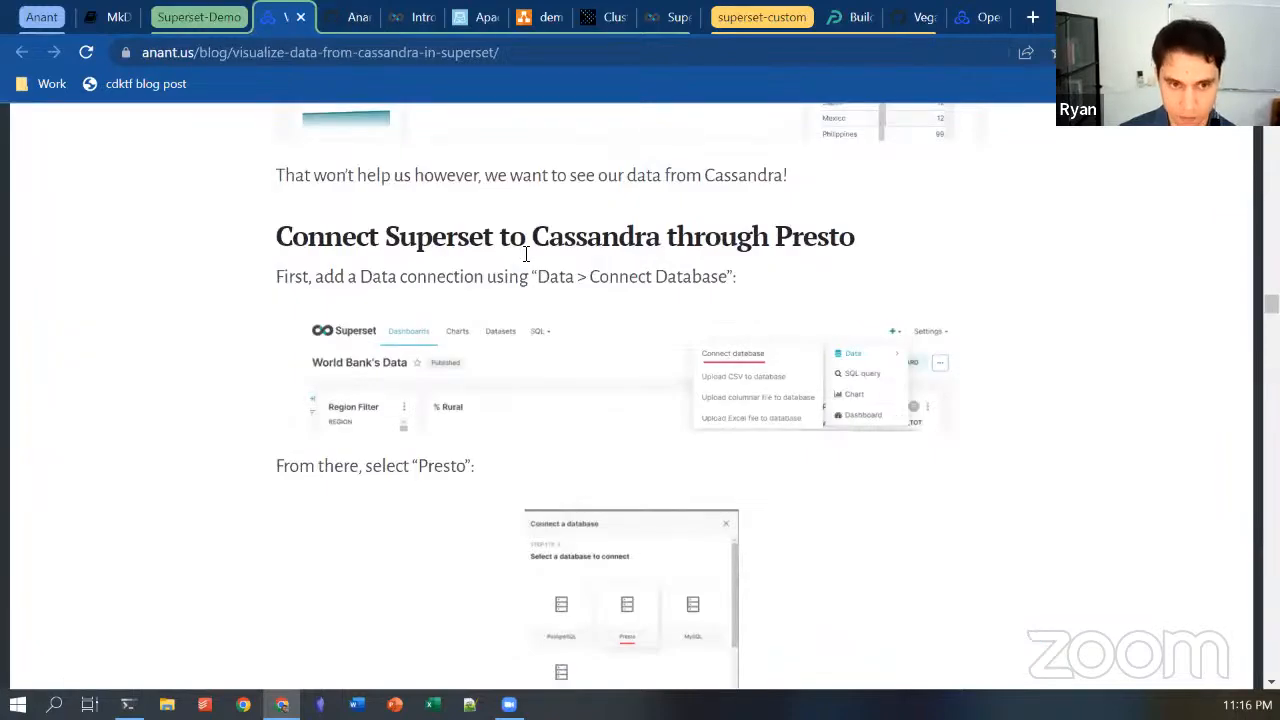
scroll(524, 252, "down", 15)
scroll(524, 252, "up", 6)
scroll(533, 408, "down", 2)
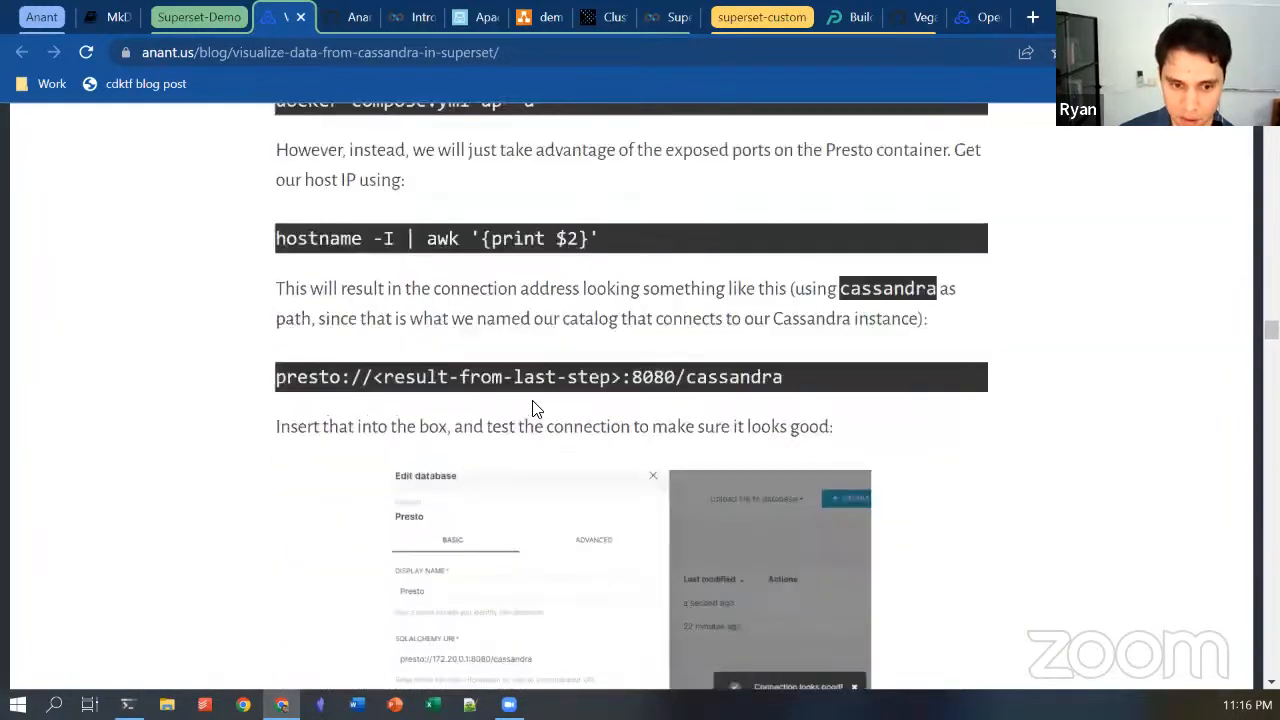
scroll(533, 408, "down", 1)
left_click_drag(804, 249, 282, 251)
scroll(297, 277, "up", 1)
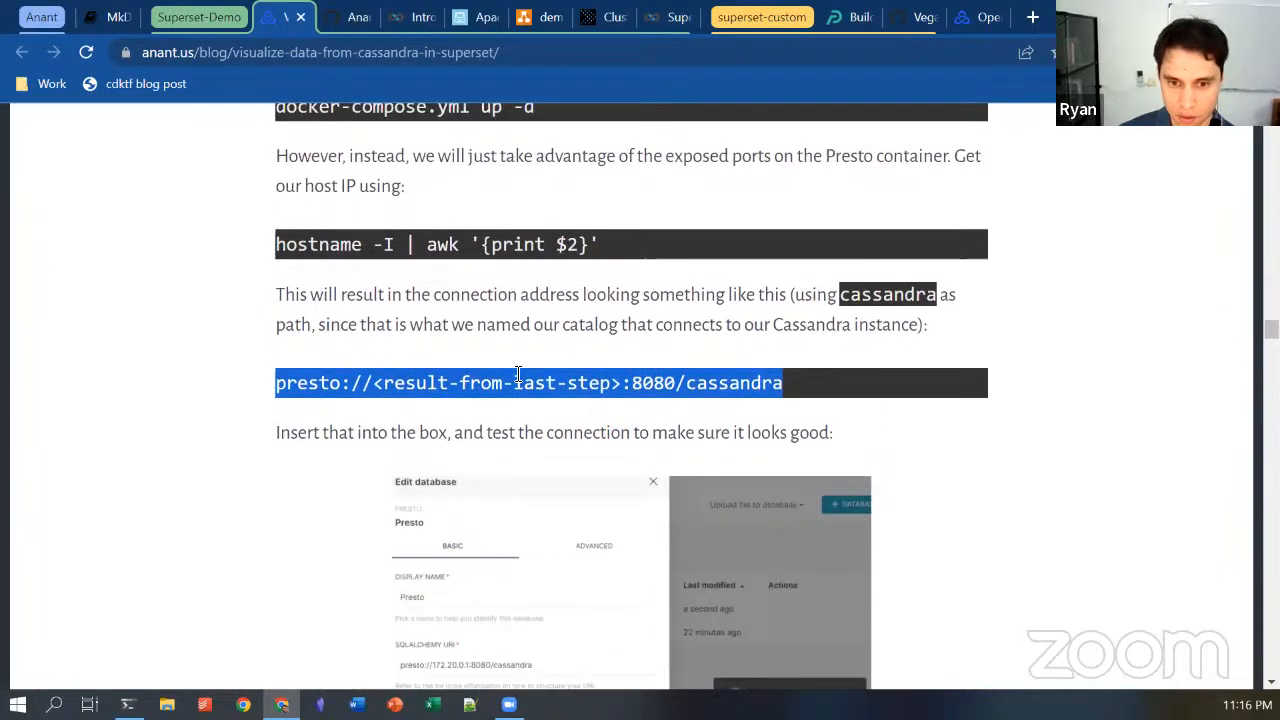
left_click(445, 406)
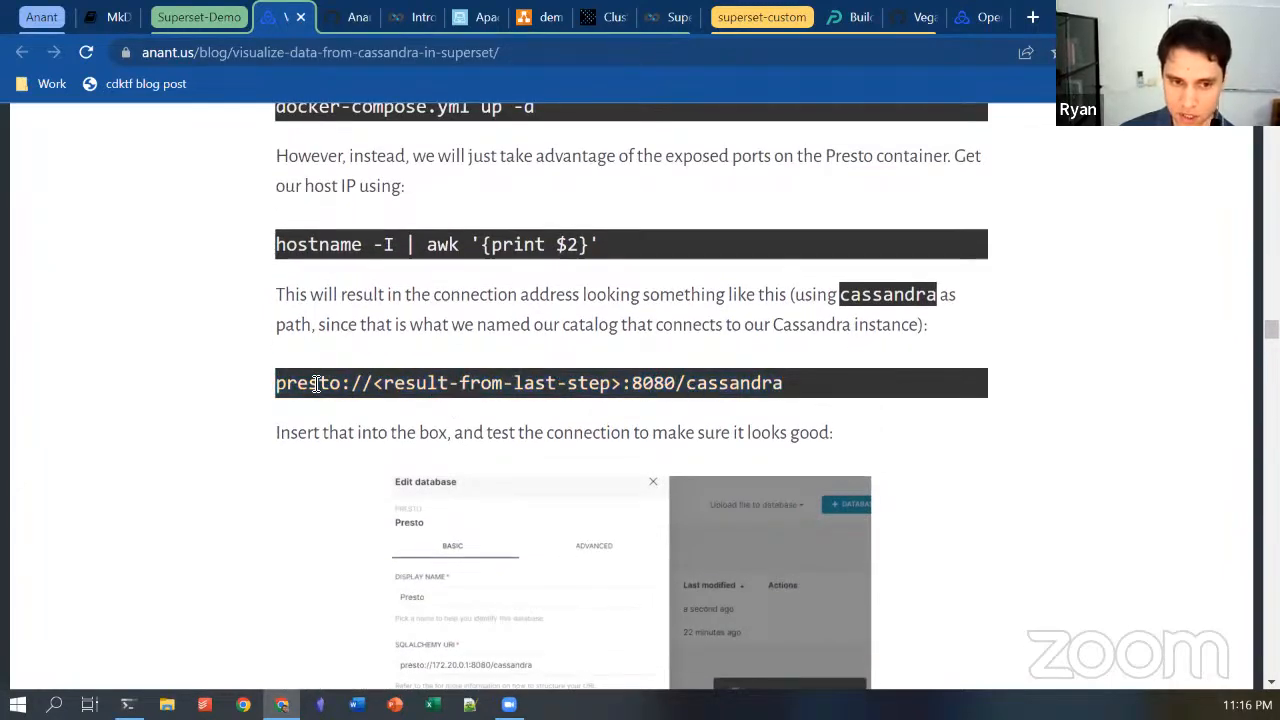
left_click_drag(342, 380, 373, 383)
scroll(400, 443, "down", 1)
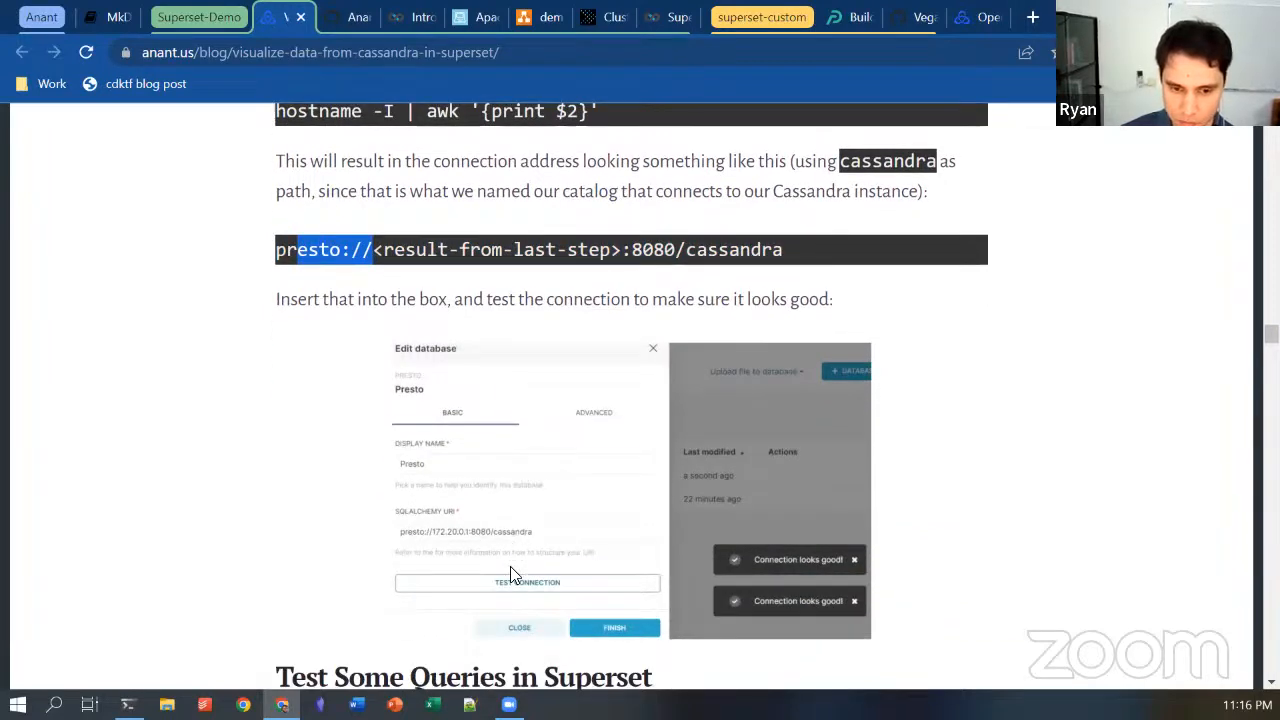
scroll(535, 525, "down", 1)
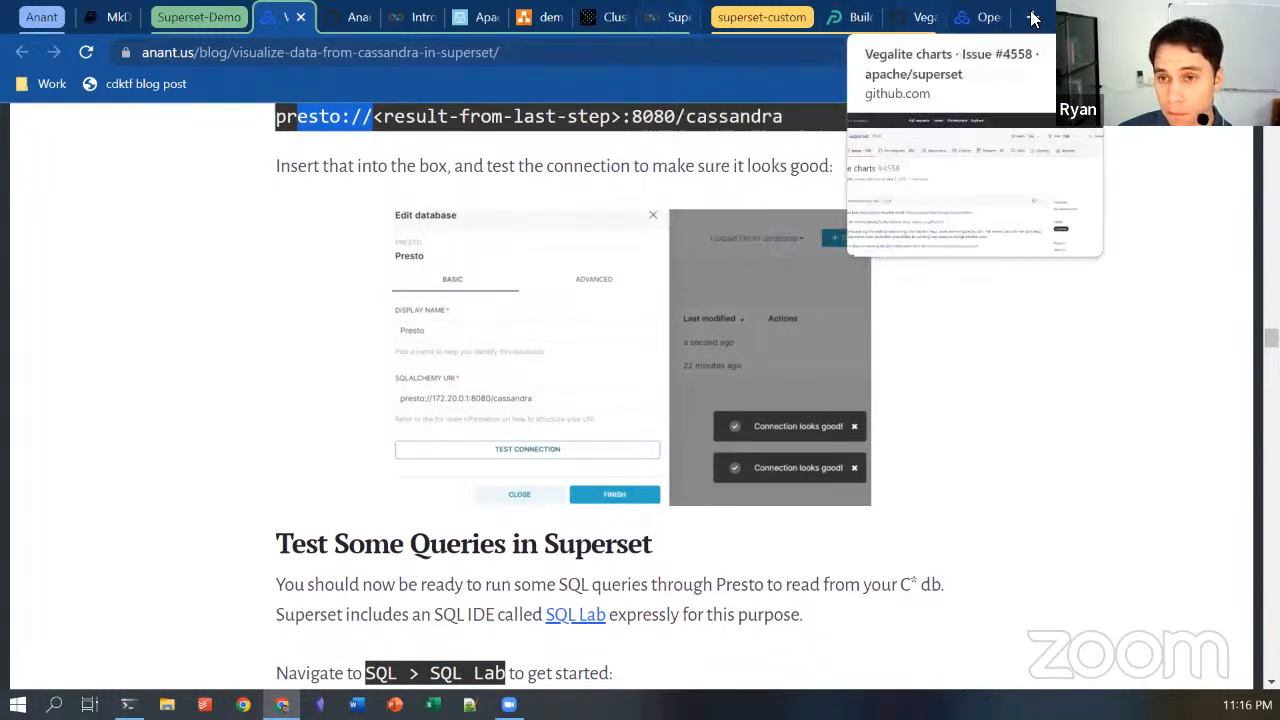
- Return to Superset and close the database connection form without connecting
left_click(663, 24)
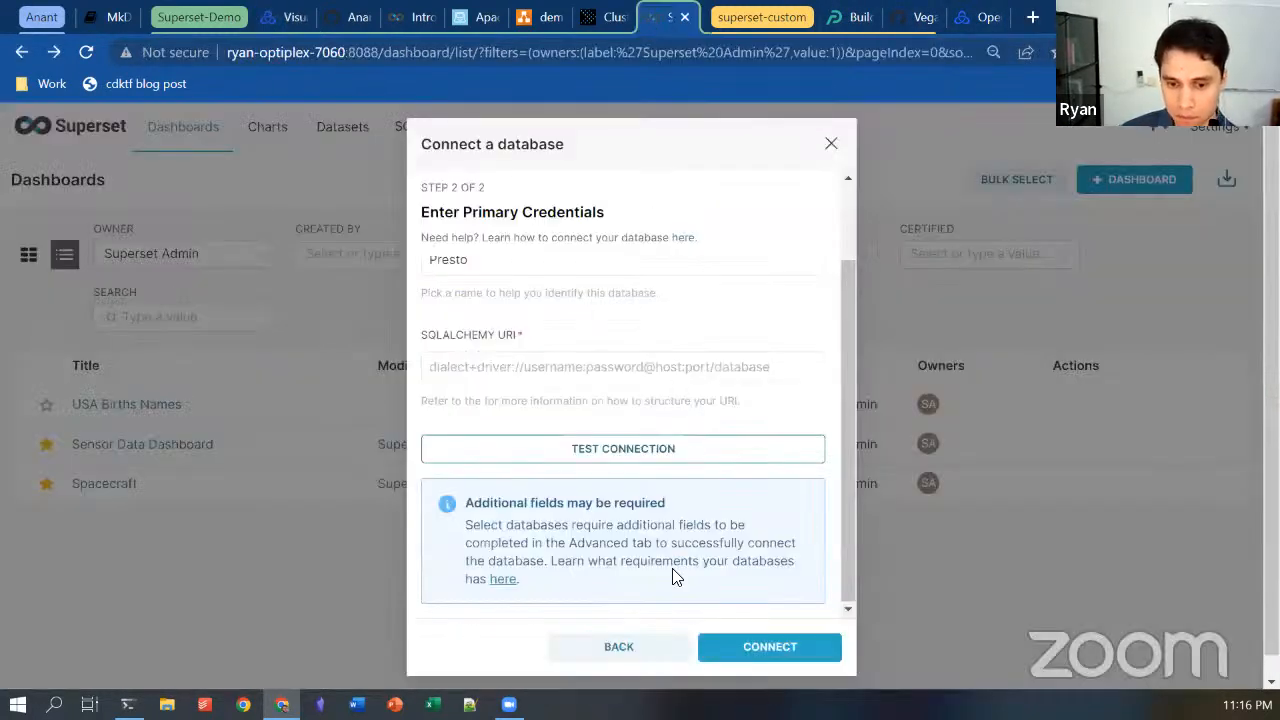
left_click(831, 124)
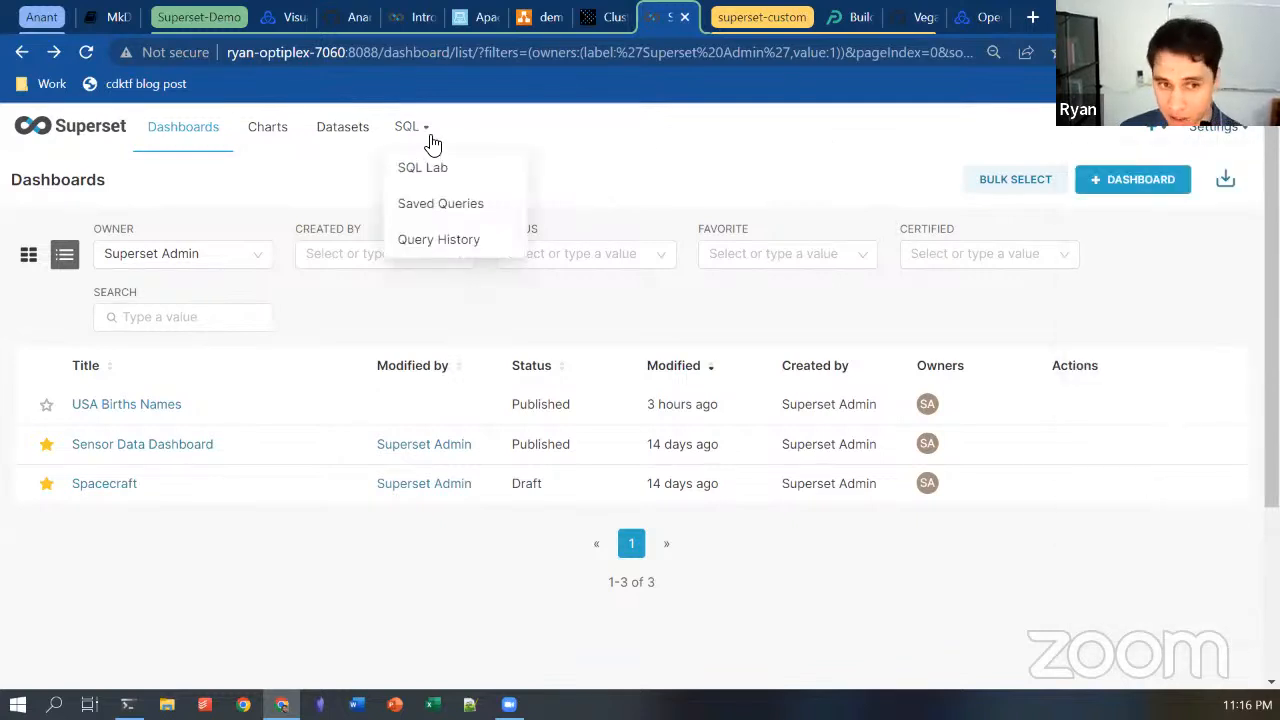
- Open the dataset list and start a new dataset on the Presto database
left_click(364, 138)
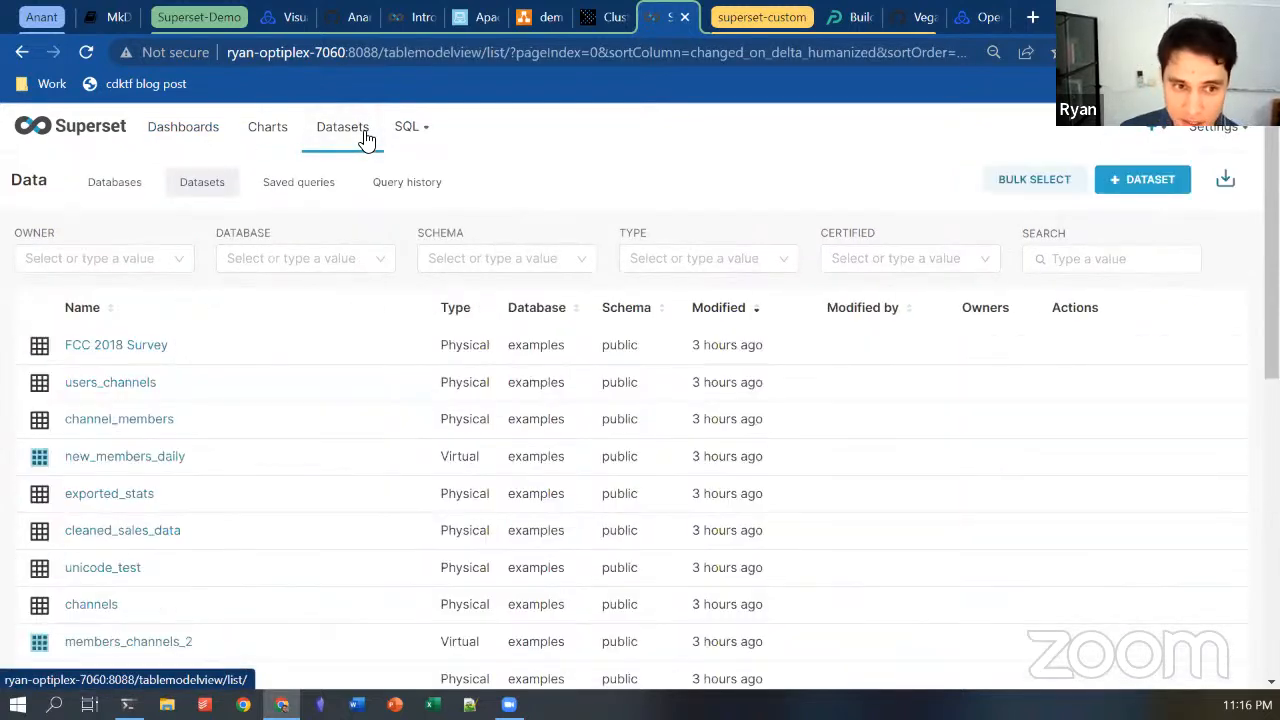
left_click(148, 255)
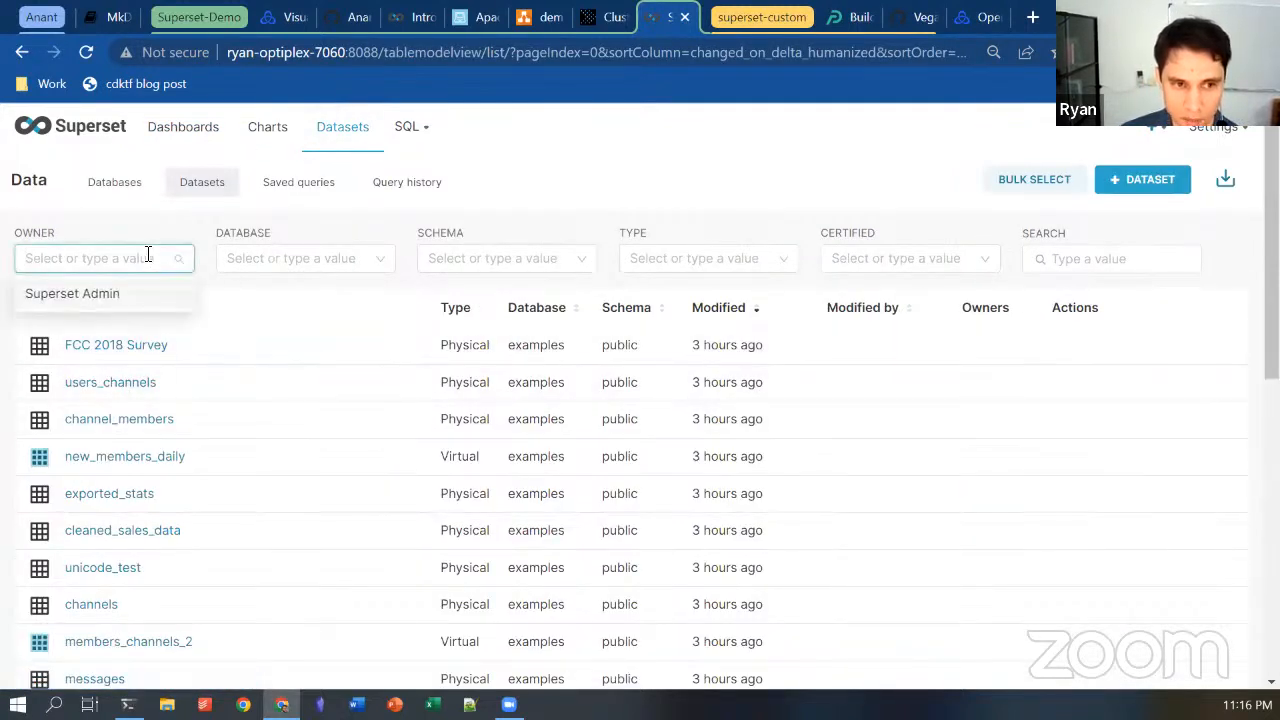
left_click(1155, 185)
left_click(572, 304)
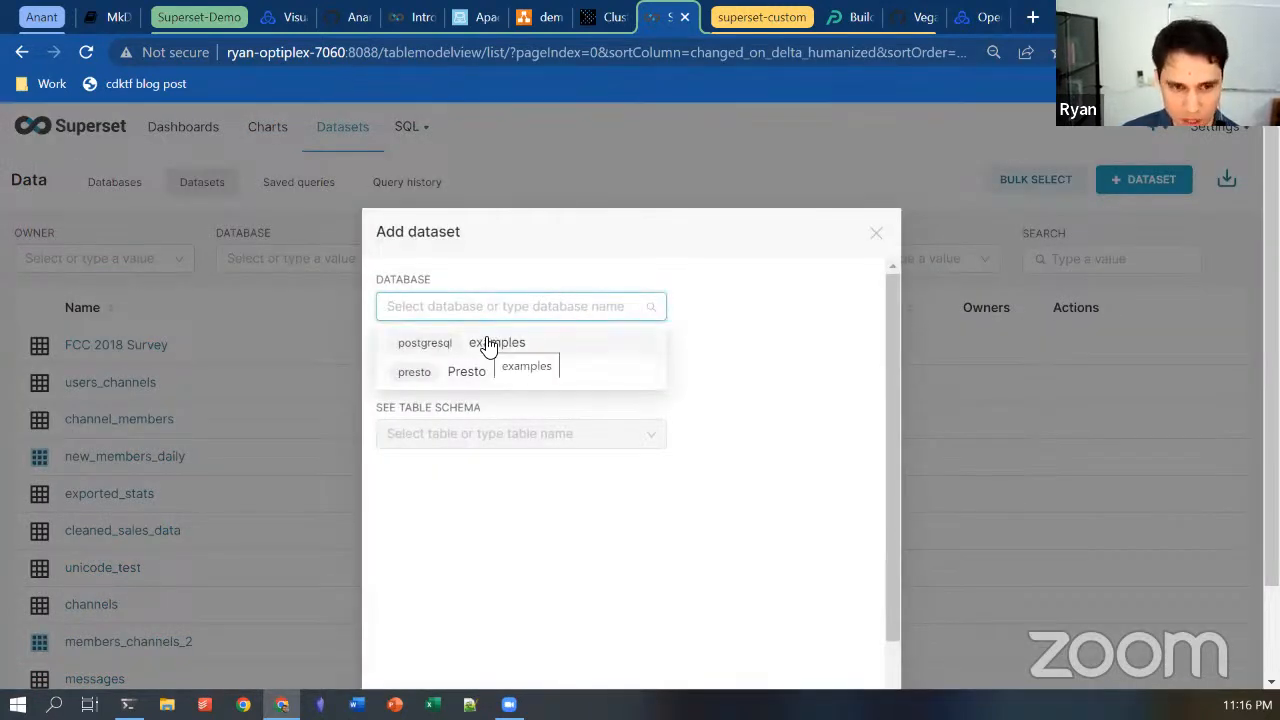
left_click(500, 371)
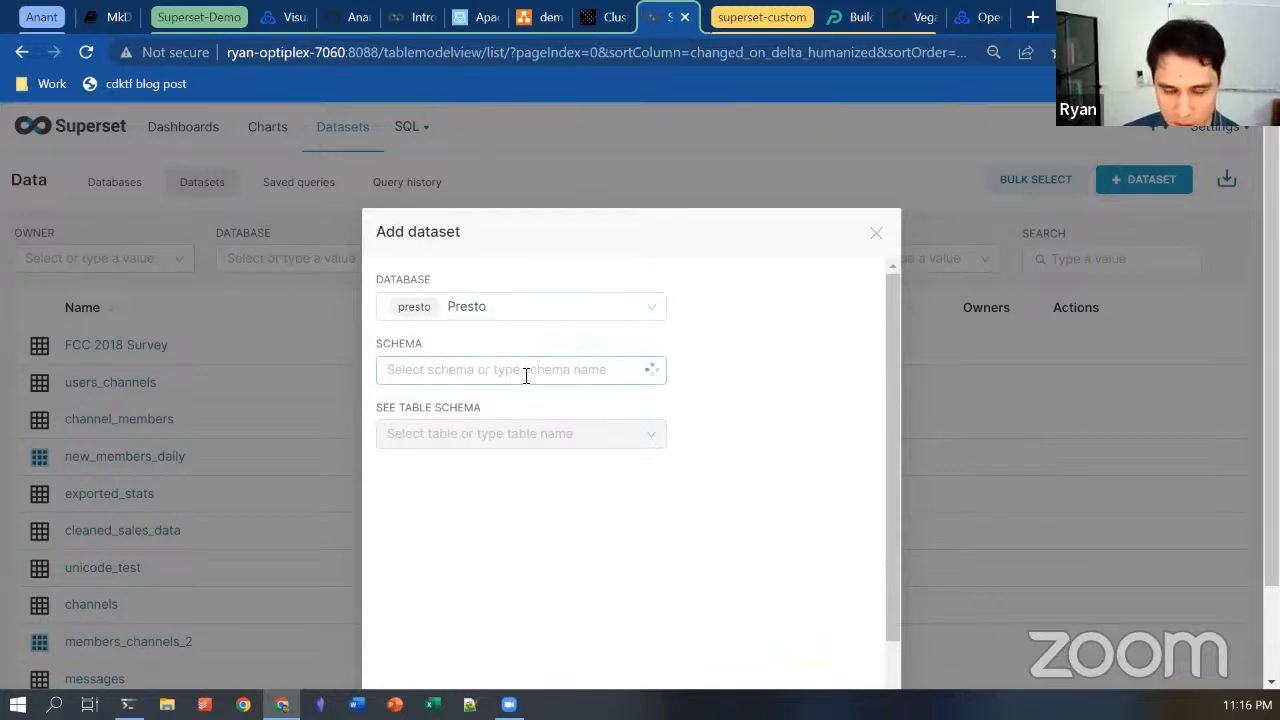
- Review the available Presto schemas and set the new dataset's schema to sensor_data
left_click(526, 370)
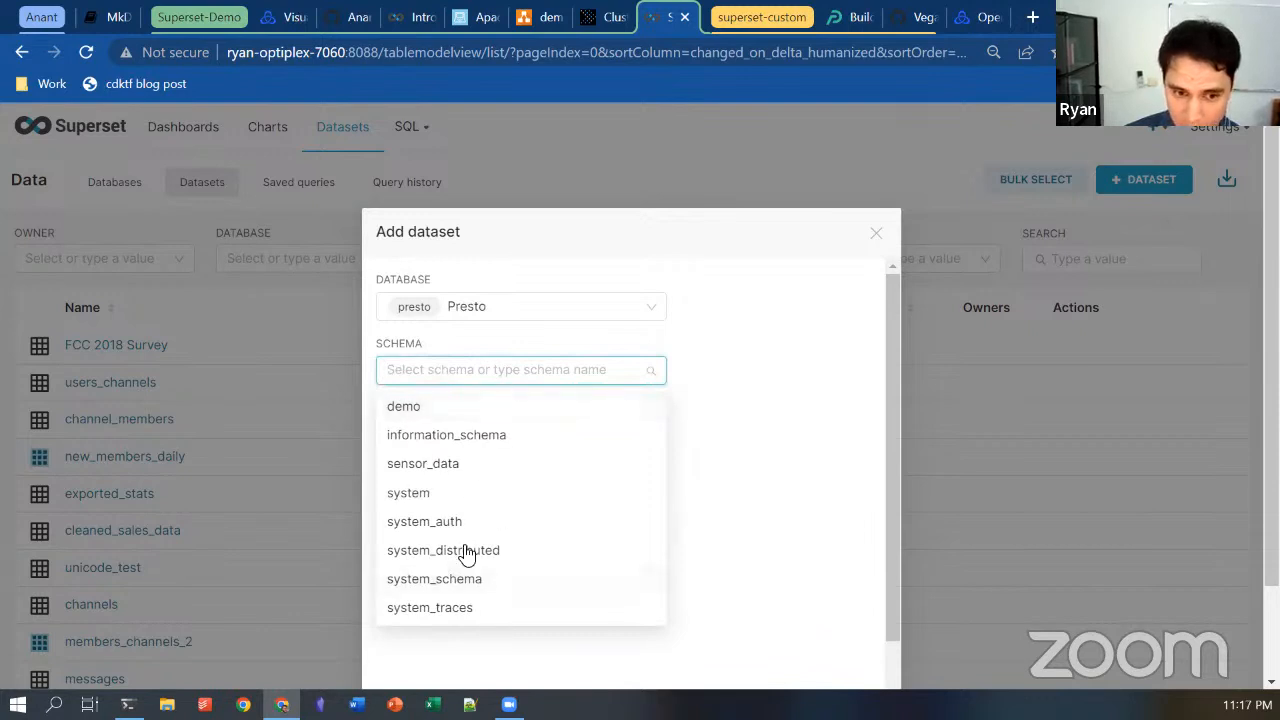
scroll(497, 565, "down", 3)
scroll(518, 555, "up", 3)
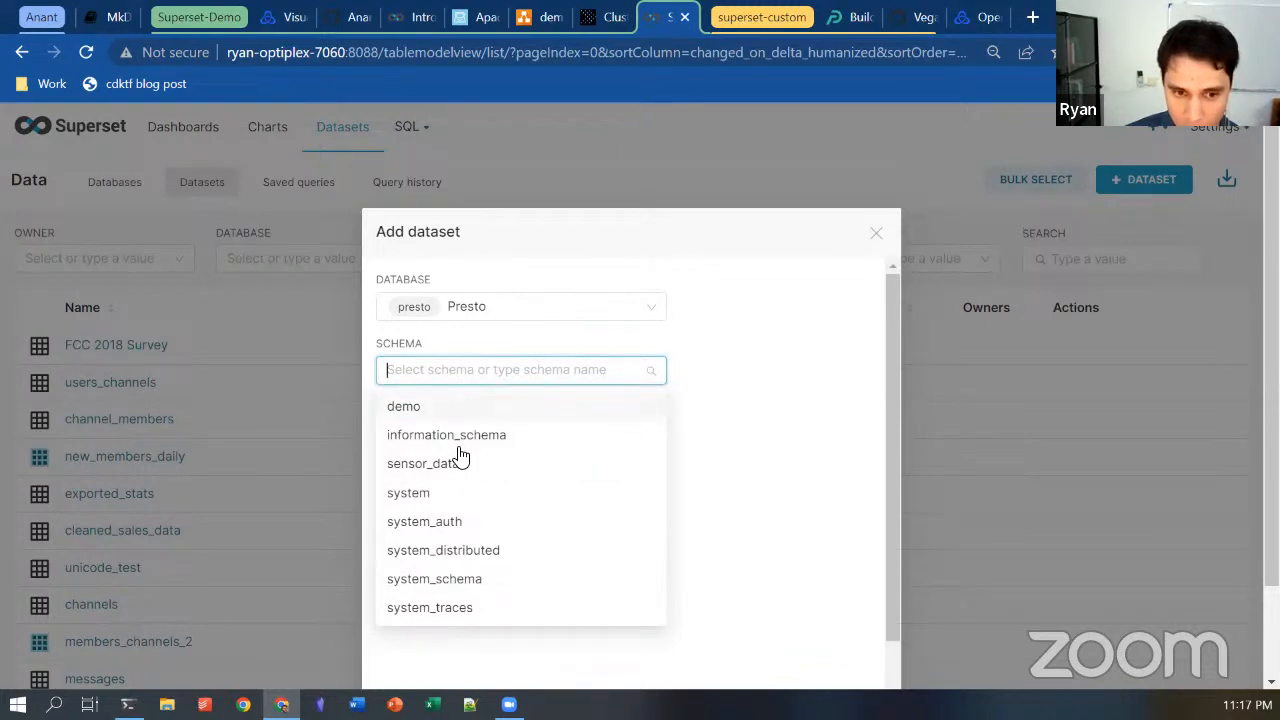
scroll(495, 520, "down", 1)
scroll(500, 505, "up", 1)
scroll(460, 575, "down", 1)
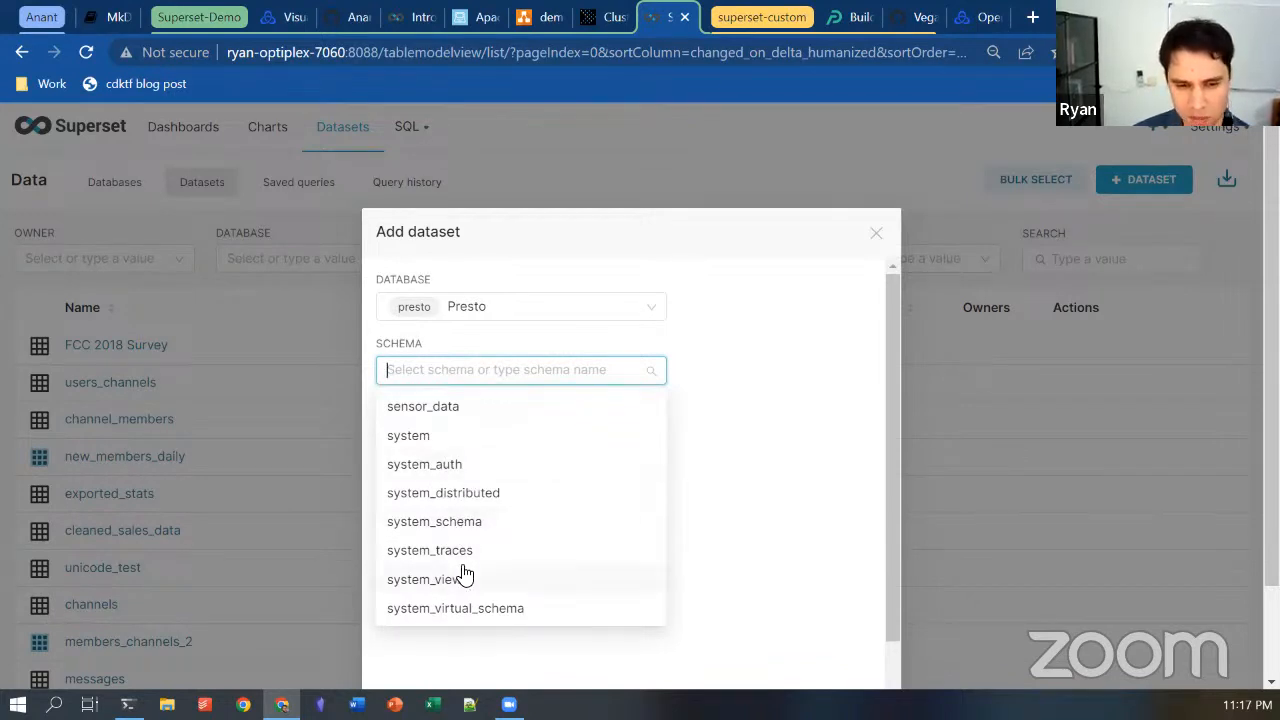
scroll(468, 548, "up", 1)
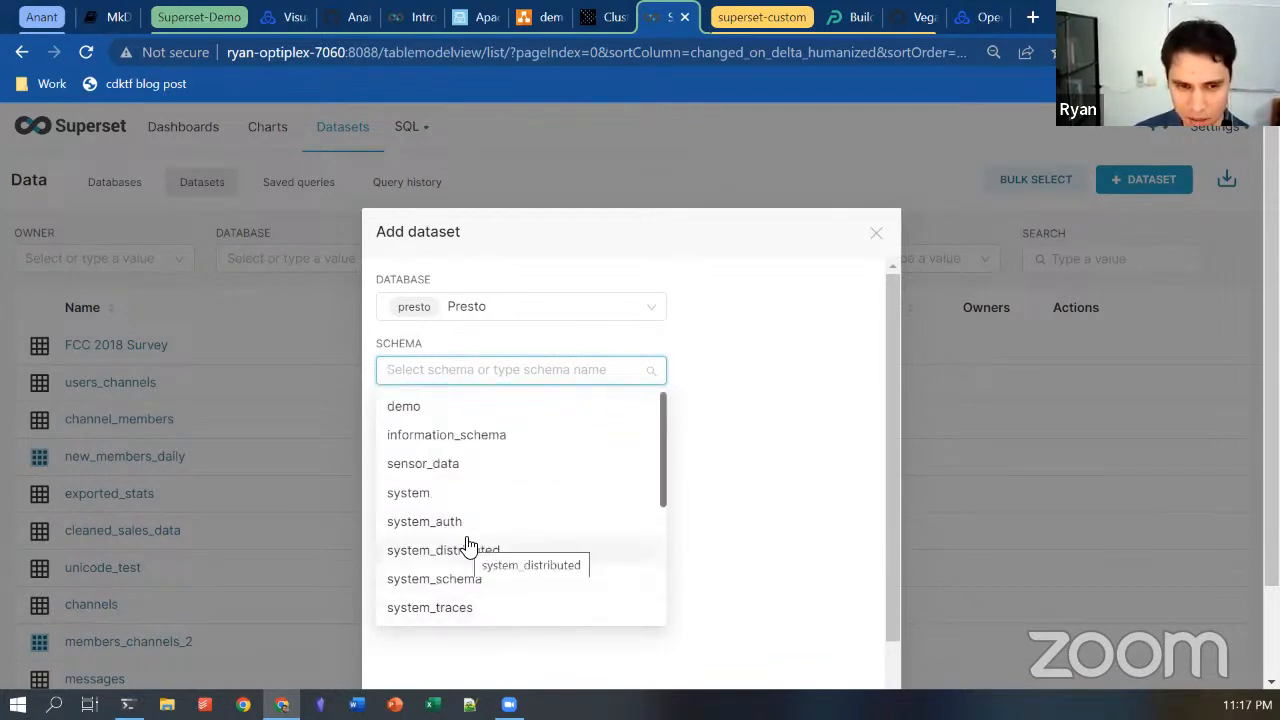
left_click(474, 469)
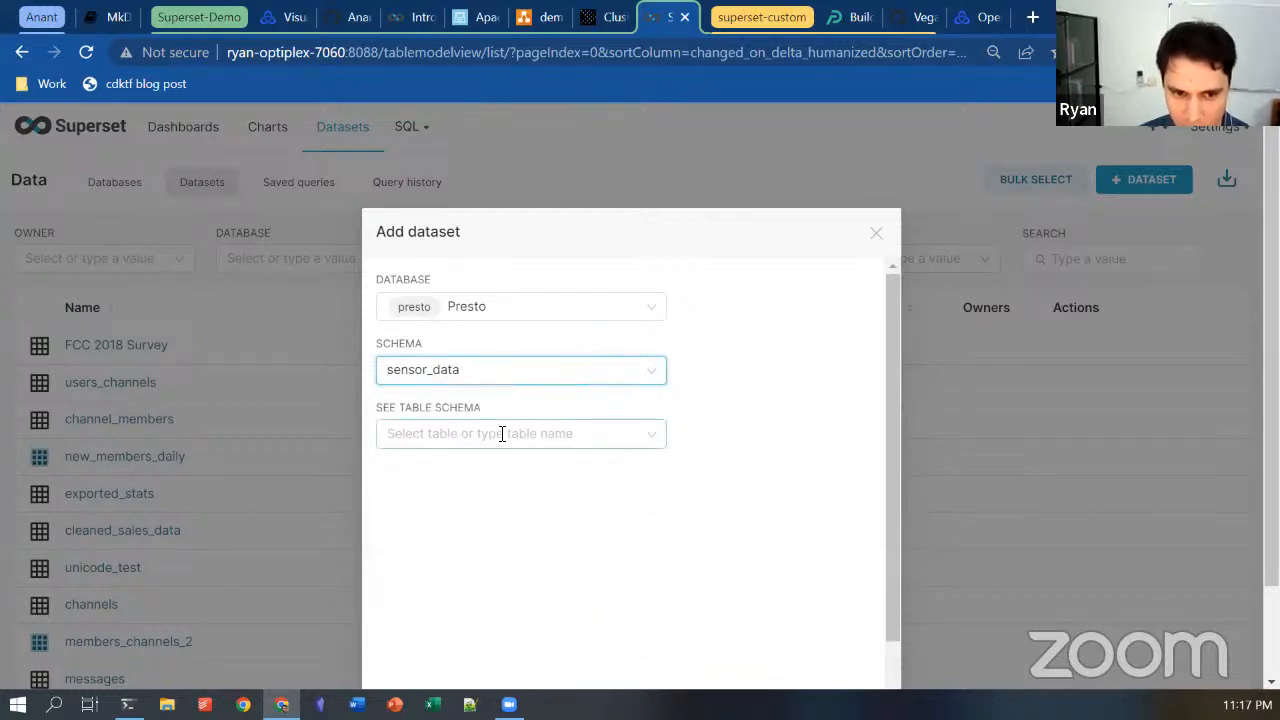
- Try to add the sensors_by_network table as a dataset with a new chart, and close the form
left_click(502, 433)
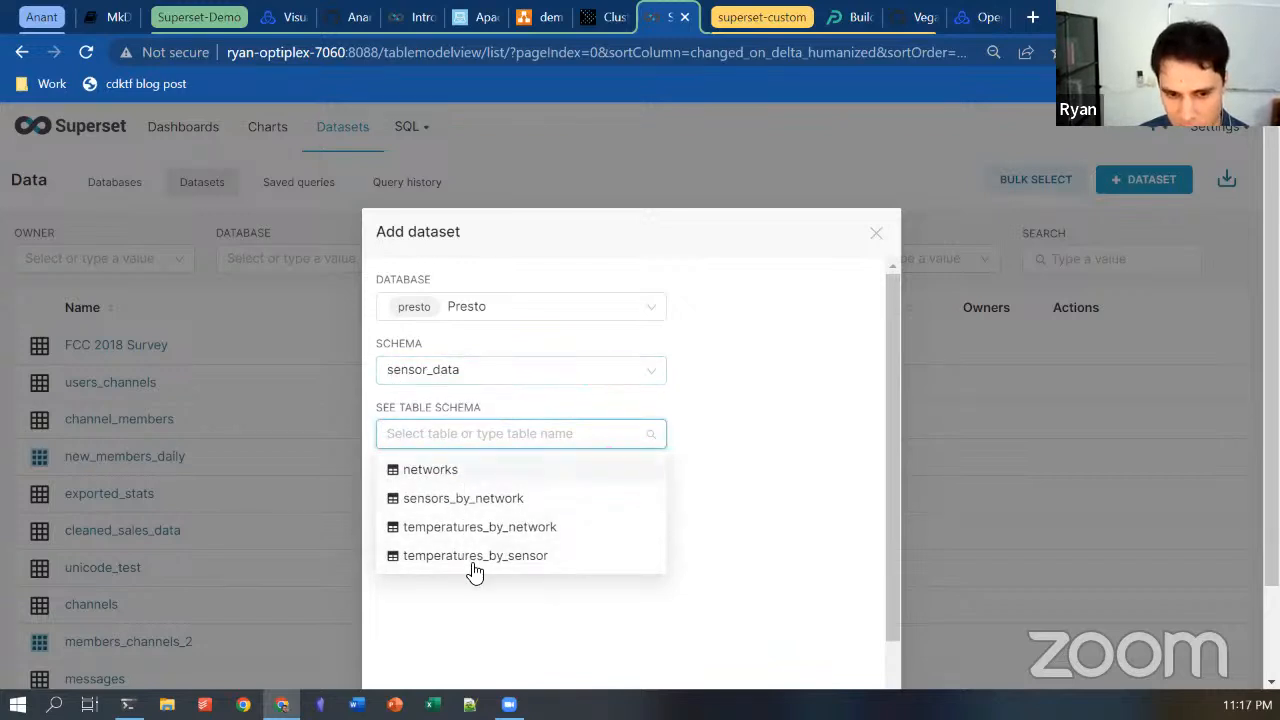
left_click(514, 497)
scroll(726, 517, "down", 1)
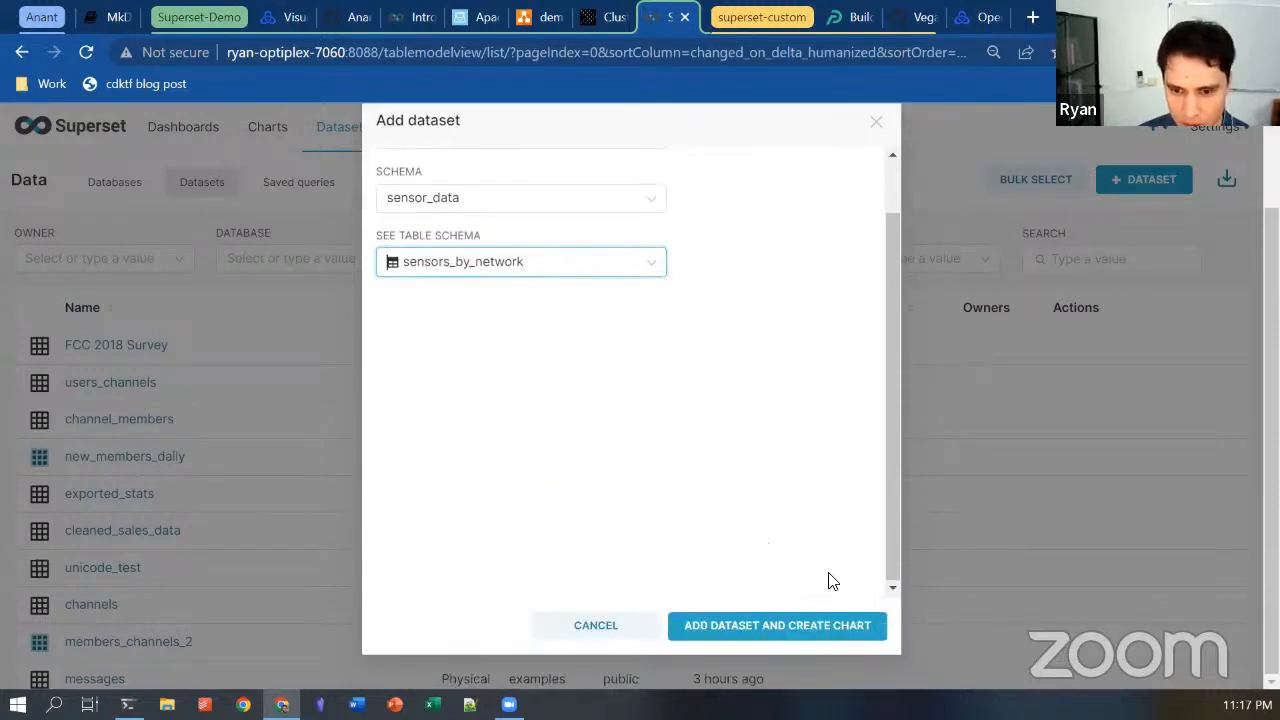
left_click(832, 625)
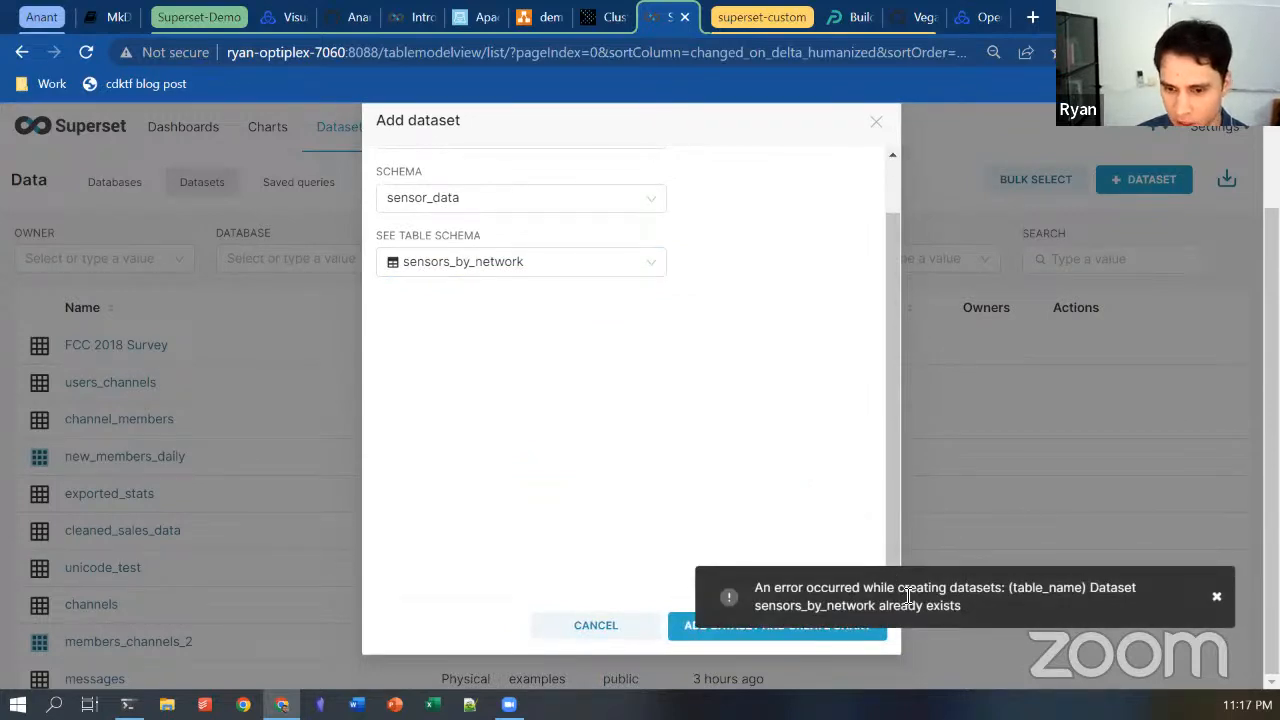
scroll(828, 449, "up", 1)
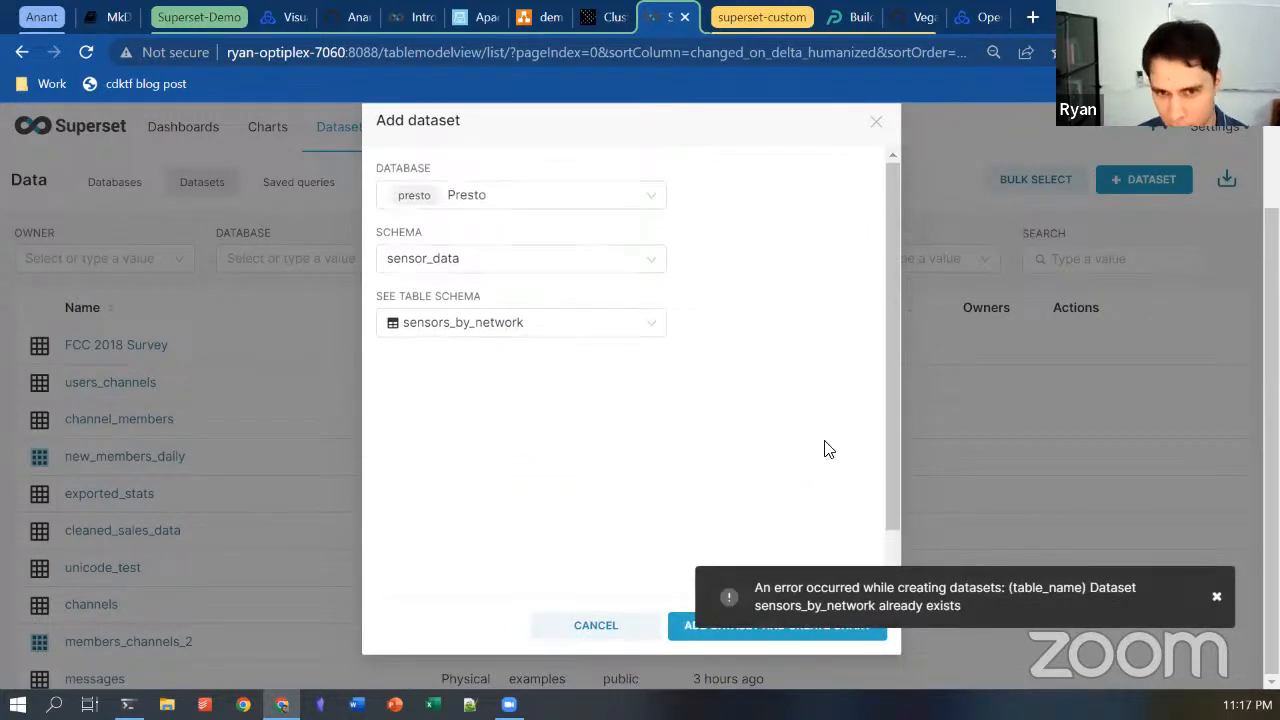
left_click(876, 127)
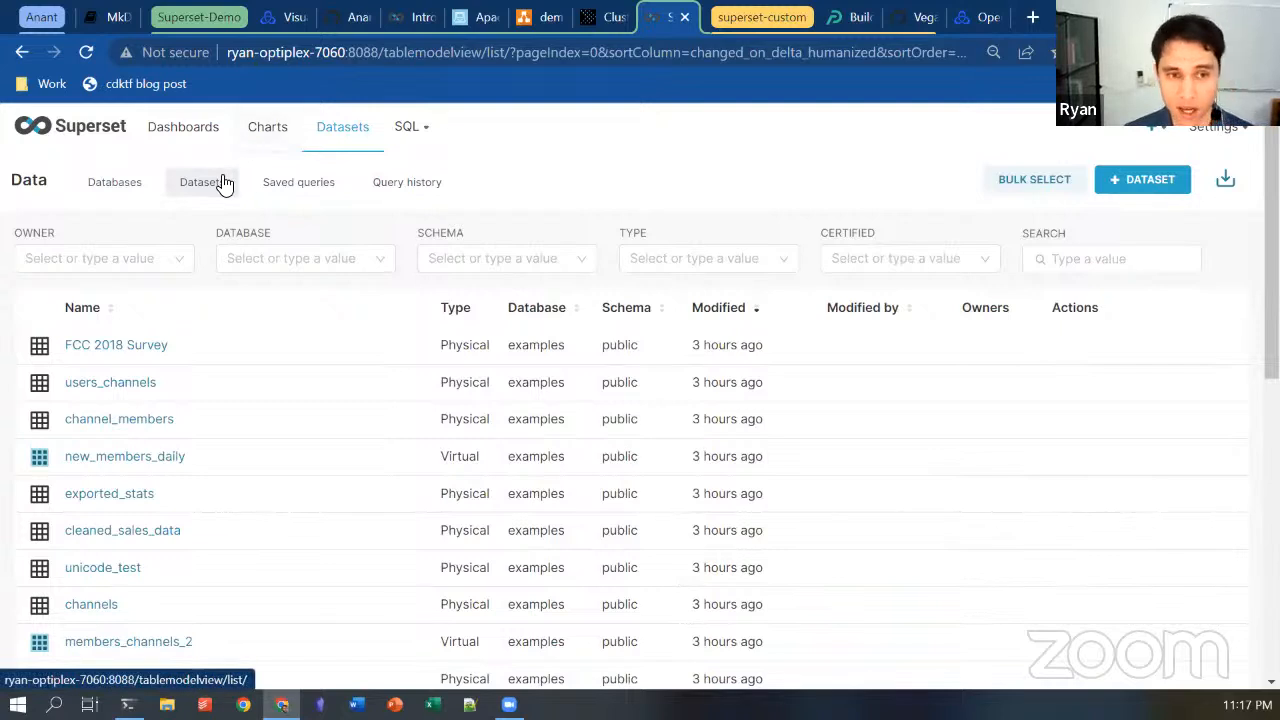
- Open the chart list and filter it to favorite charts owned by Superset Admin
left_click(283, 142)
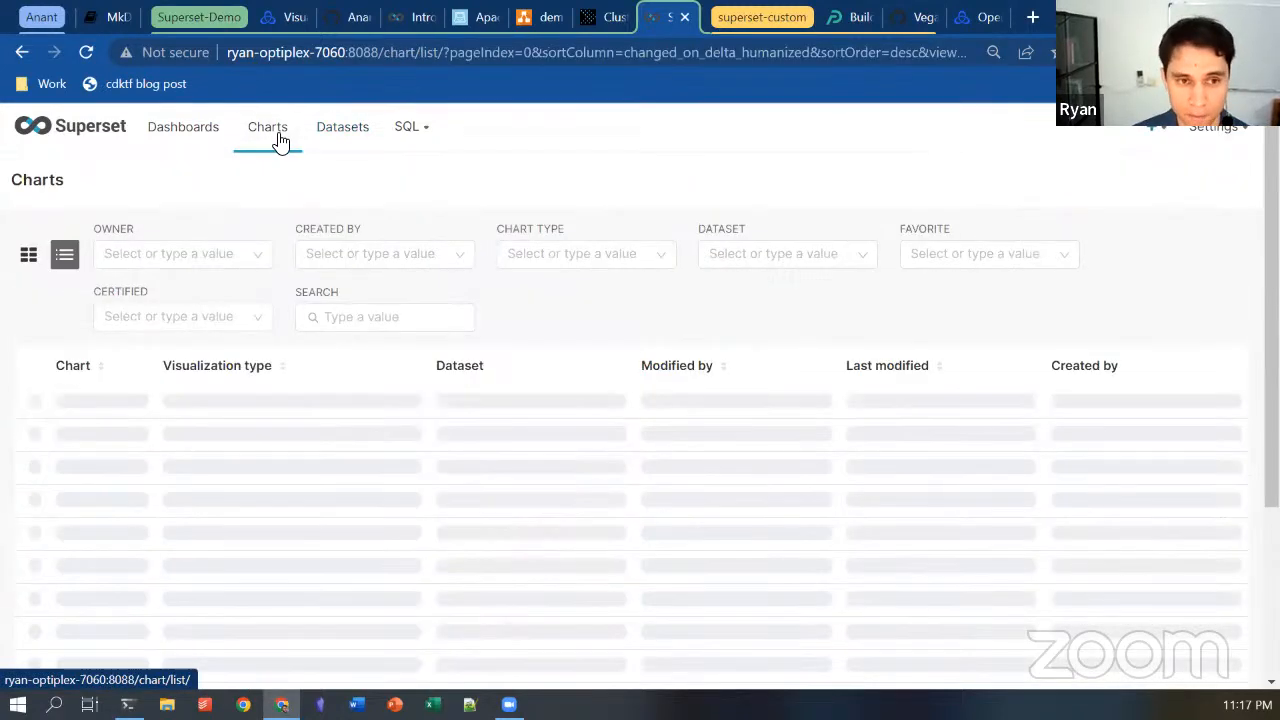
left_click(236, 249)
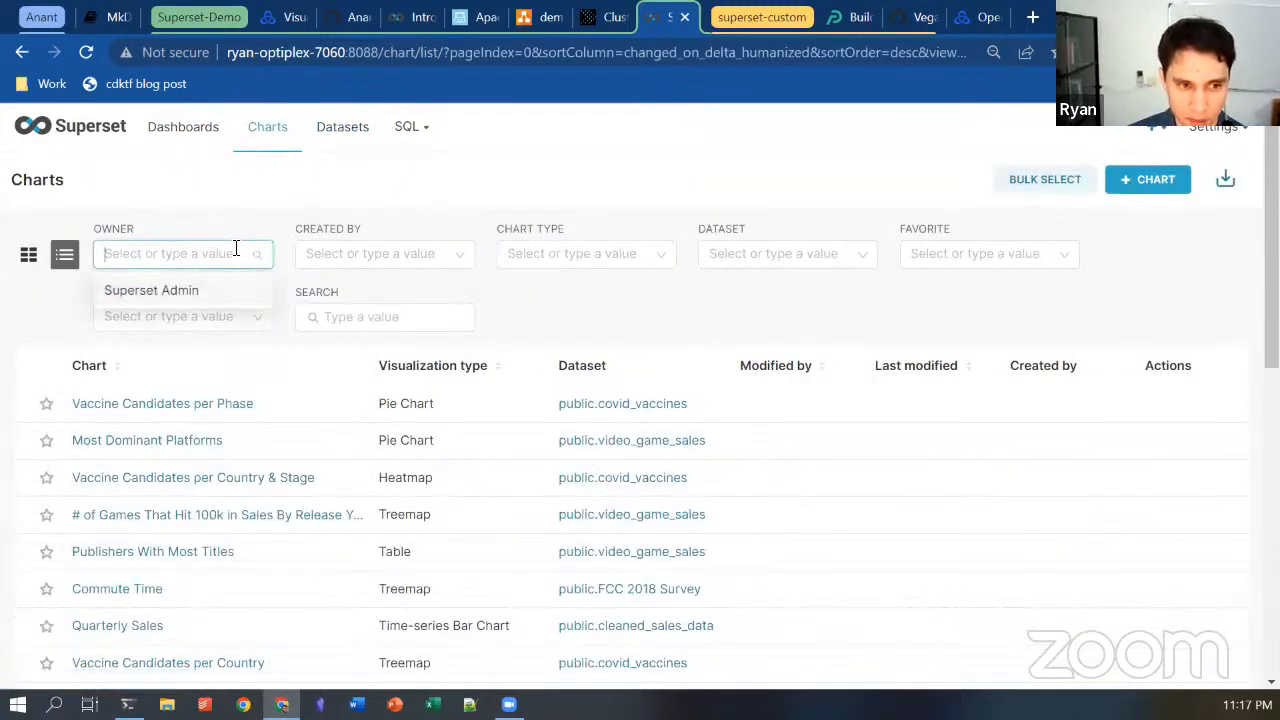
left_click(218, 289)
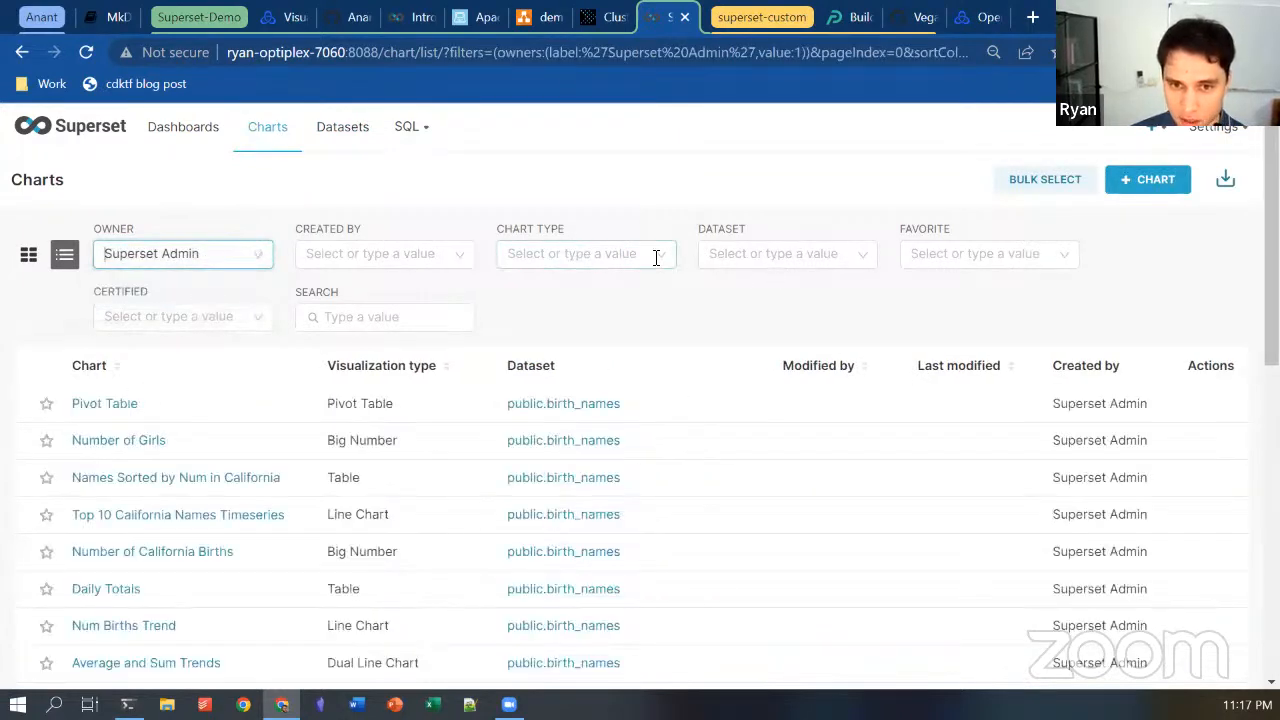
left_click(782, 257)
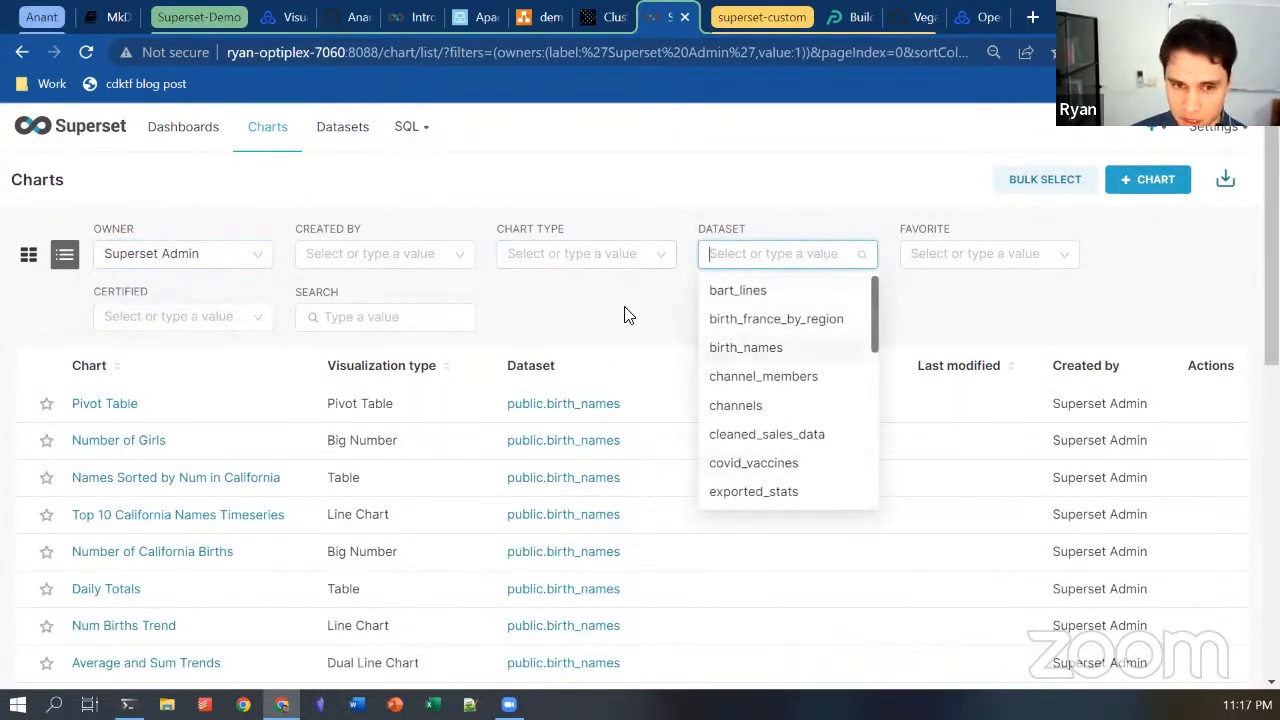
left_click(534, 303)
left_click(935, 260)
left_click(948, 289)
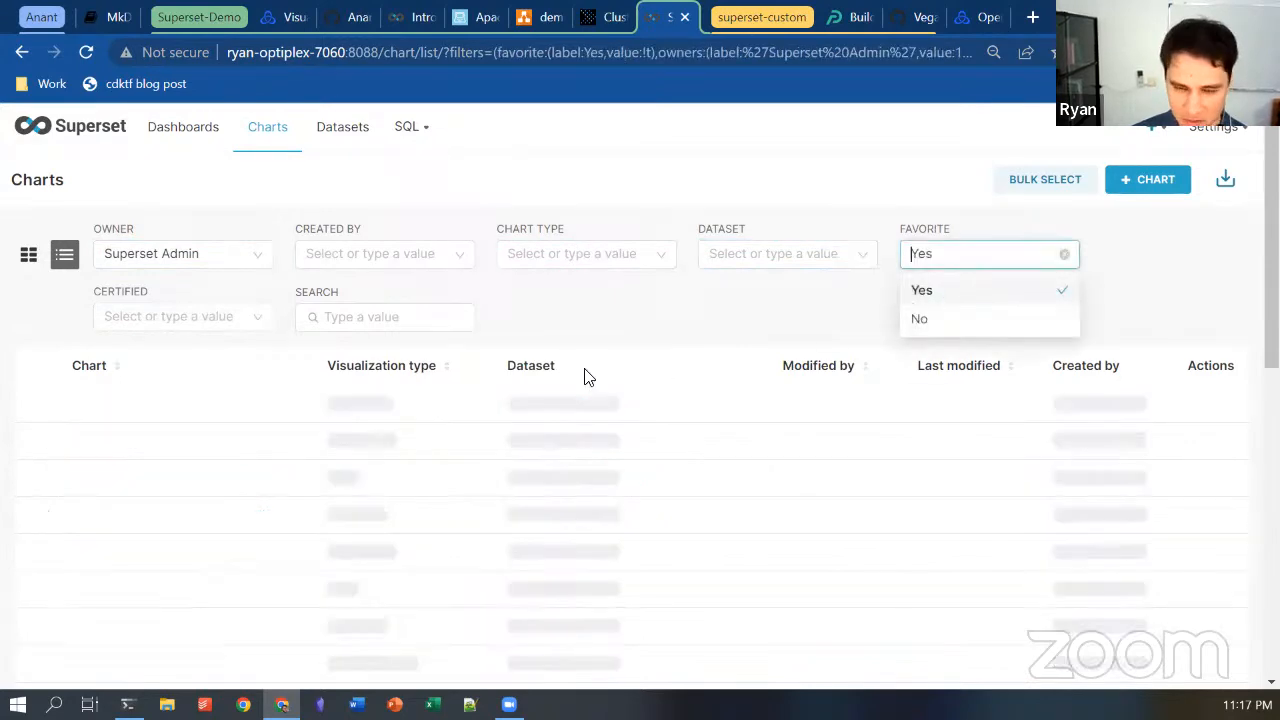
- Open the Sensor Count by Region pie chart and examine its time and query settings
scroll(455, 365, "down", 2)
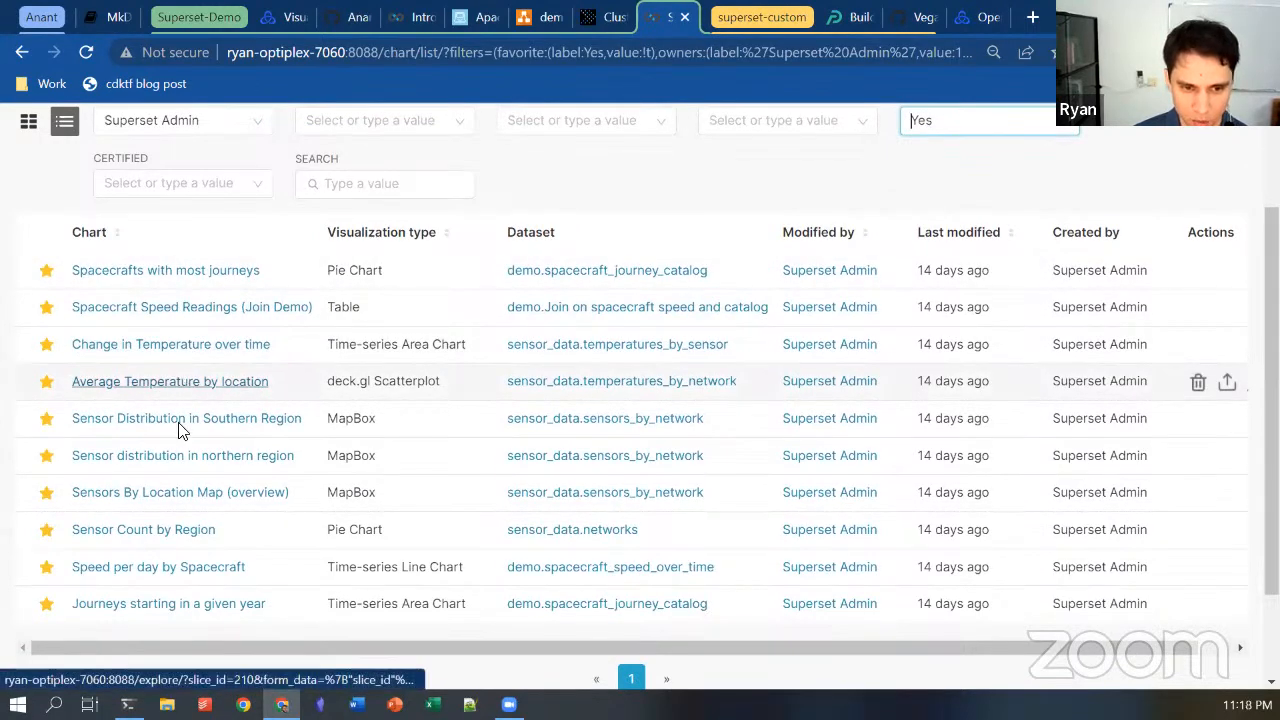
left_click(188, 534)
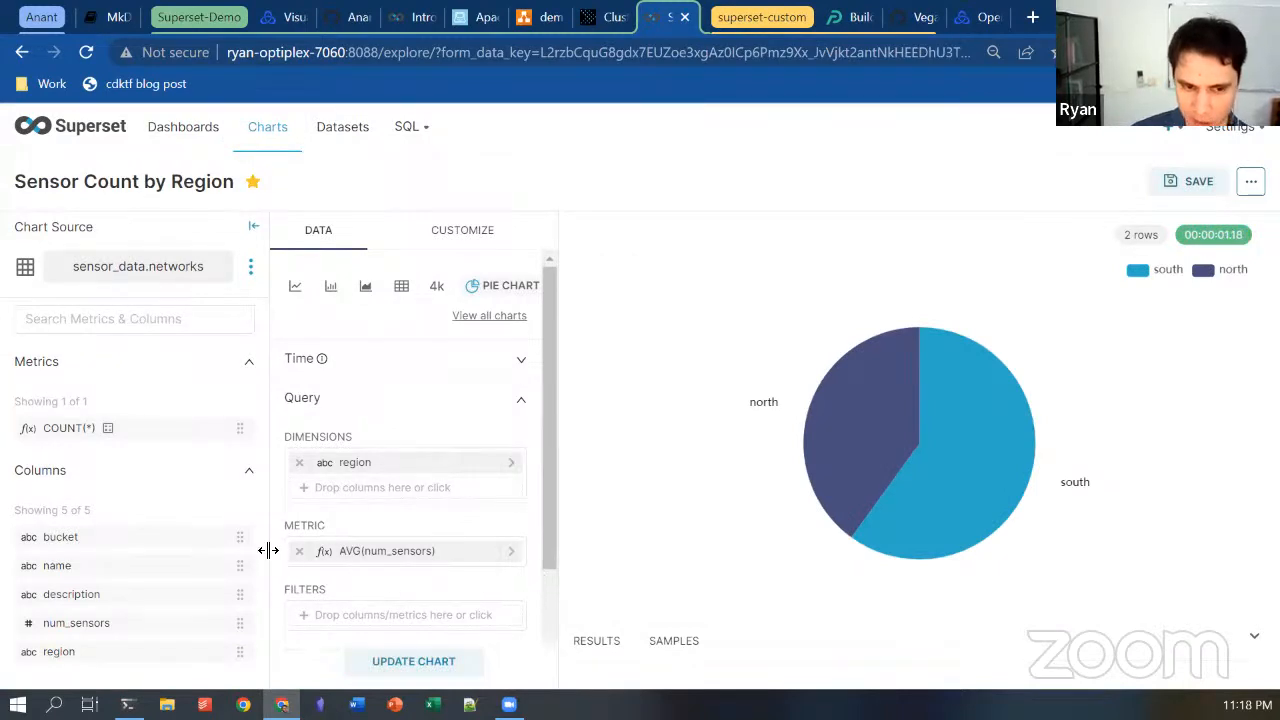
left_click(432, 362)
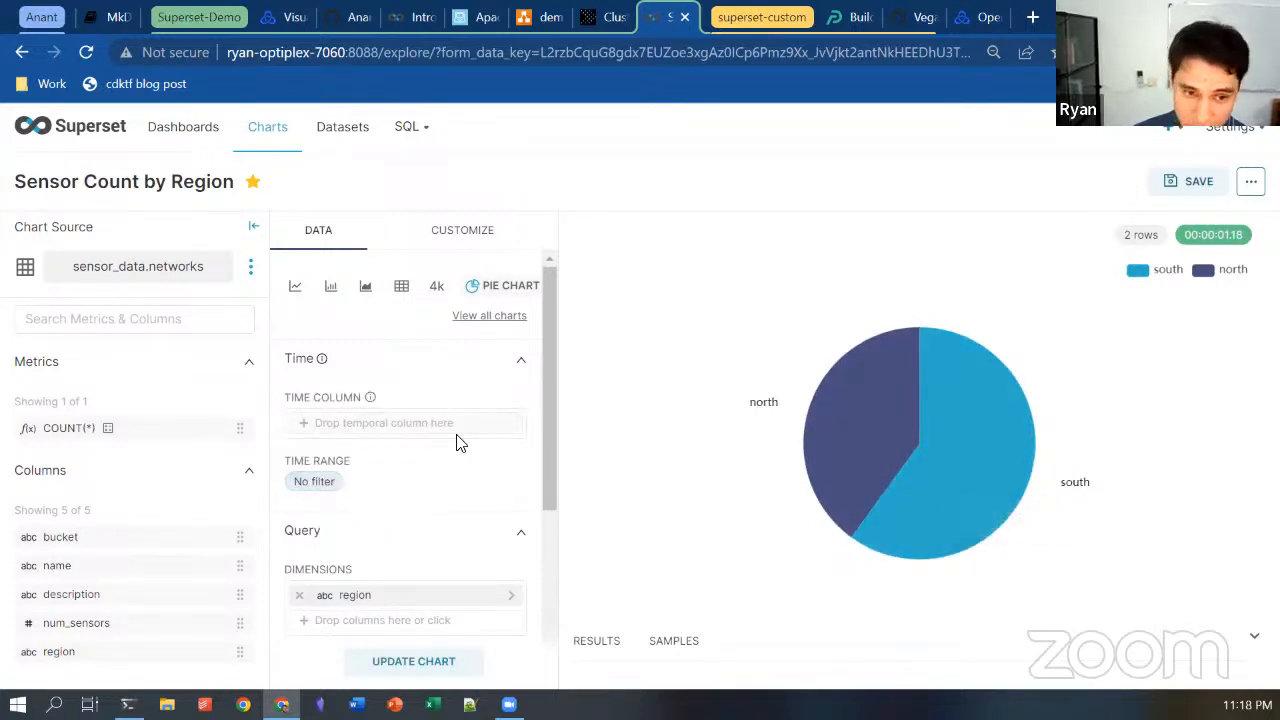
scroll(440, 440, "down", 3)
scroll(455, 555, "up", 3)
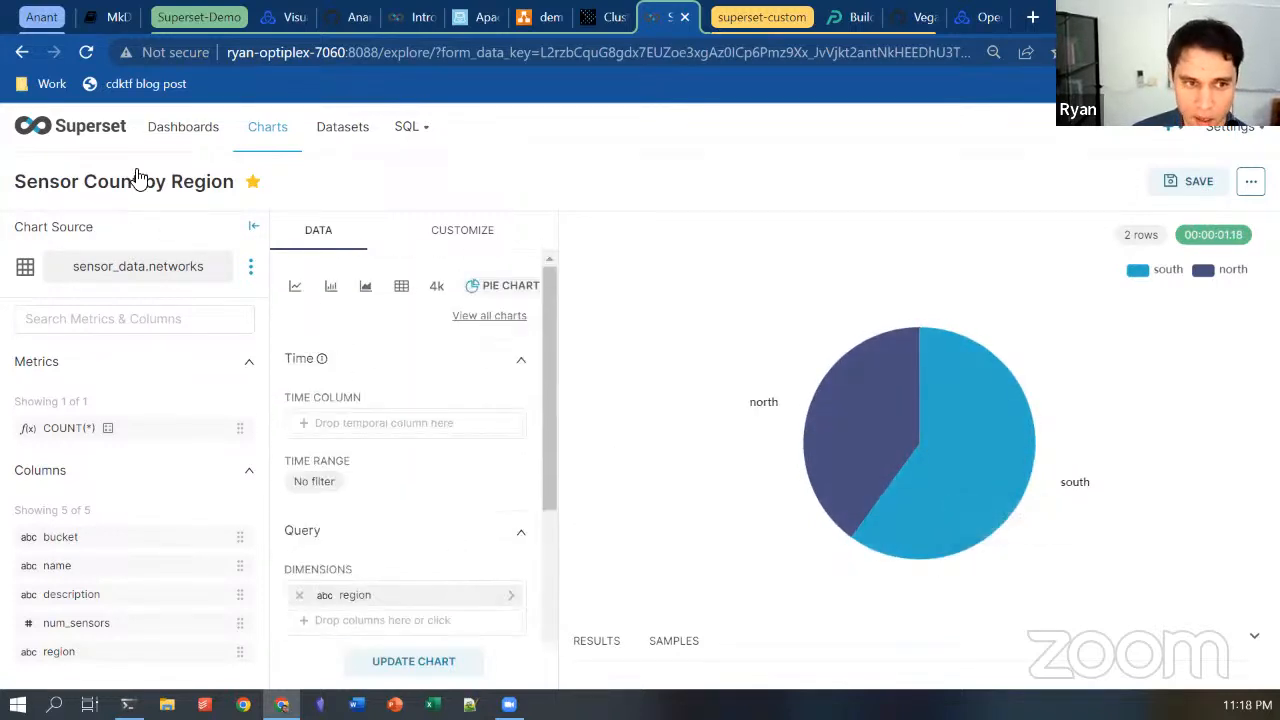
- Return to the chart list, review only the favorite charts, and switch to the dashboard list
left_click(282, 139)
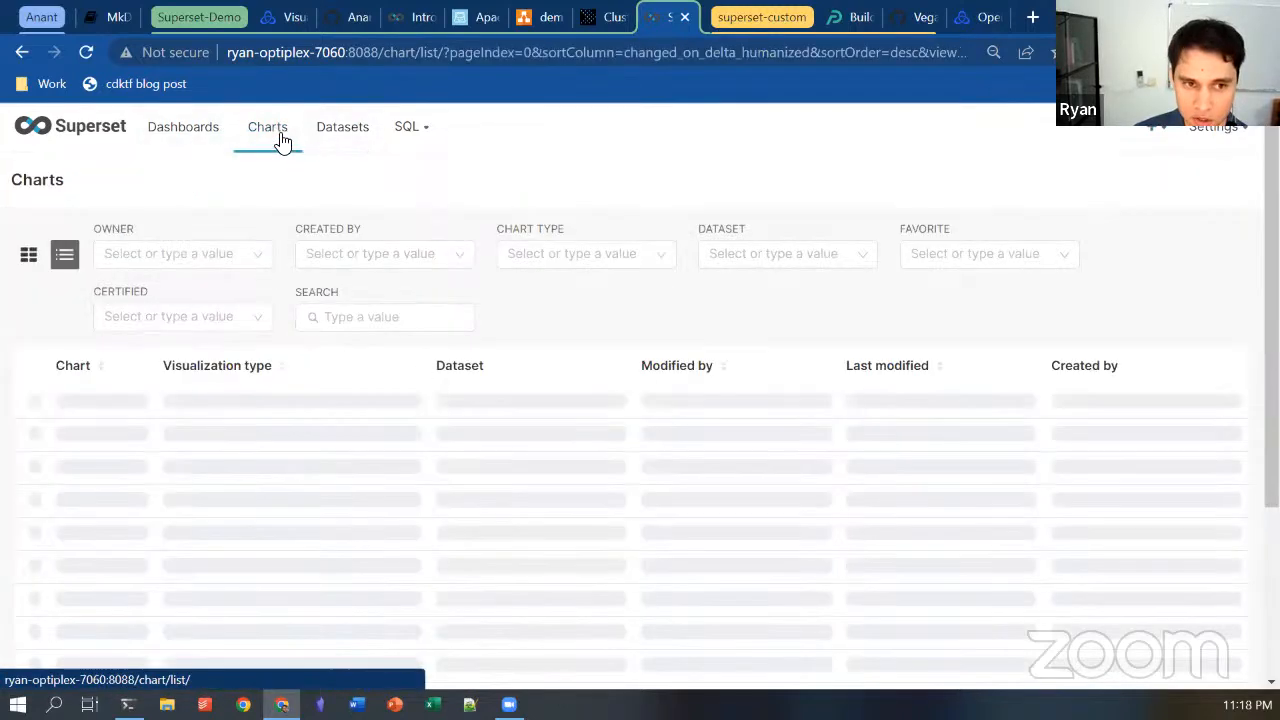
left_click(931, 256)
left_click(931, 291)
scroll(409, 421, "down", 3)
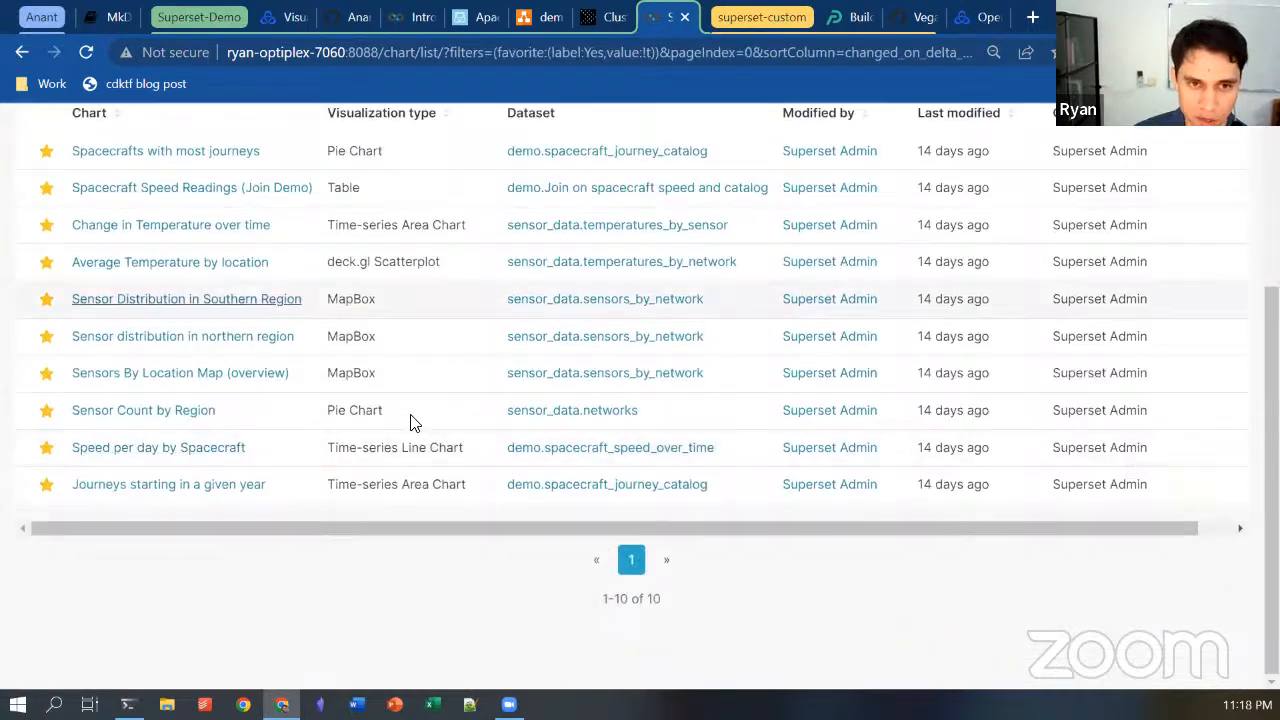
scroll(409, 421, "up", 3)
left_click(190, 133)
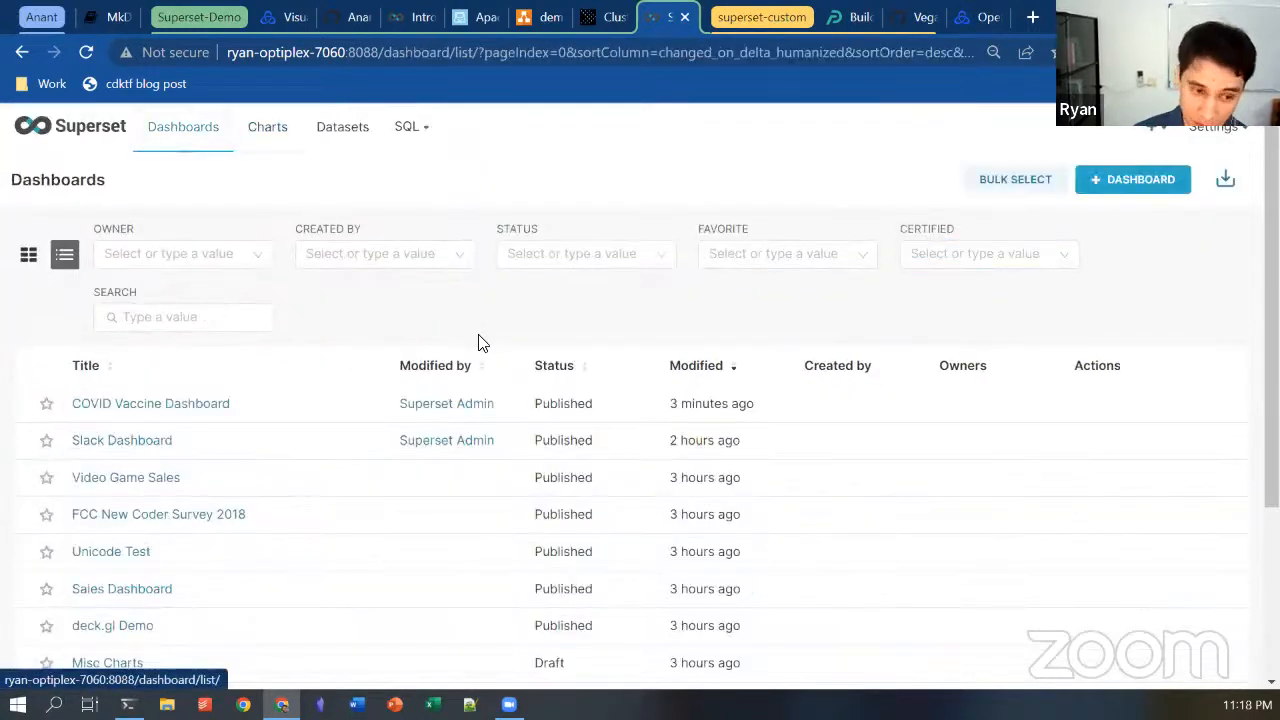
left_click(908, 262)
left_click(927, 289)
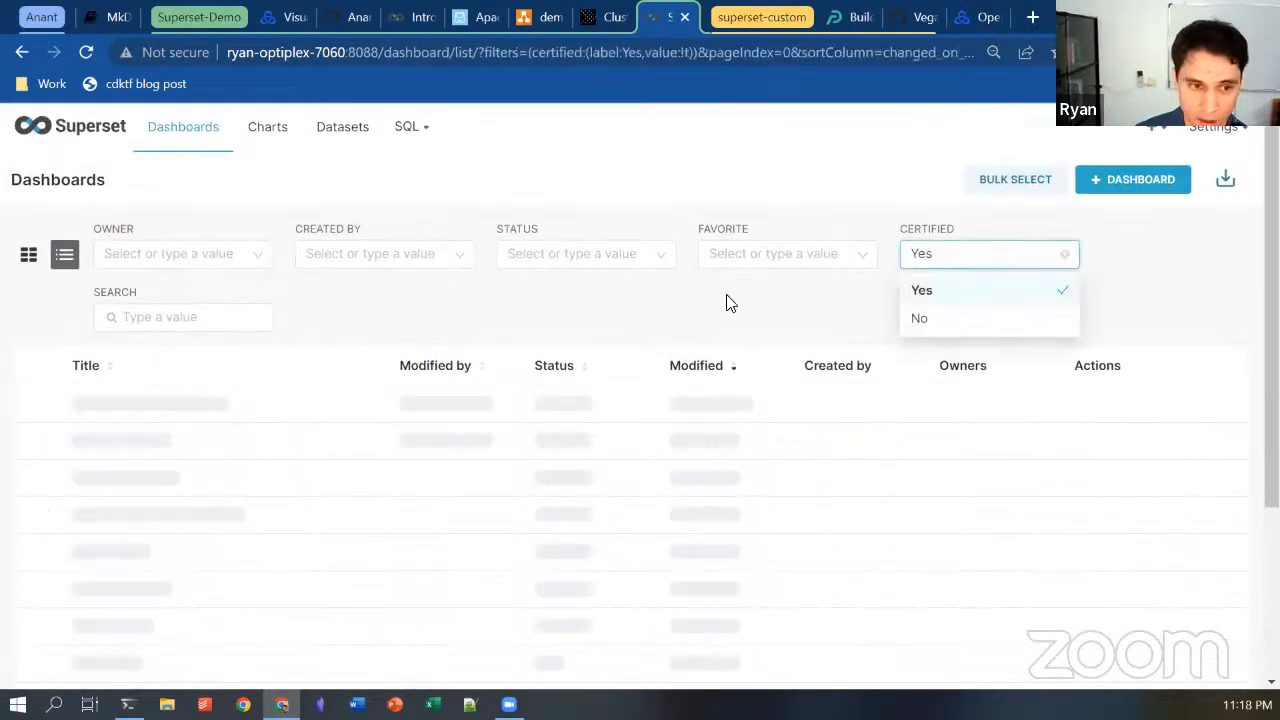
left_click(971, 257)
left_click(954, 318)
left_click(1066, 260)
left_click(1066, 260)
- Filter the dashboard list to favorites and open the Sensor Data Dashboard
left_click(766, 253)
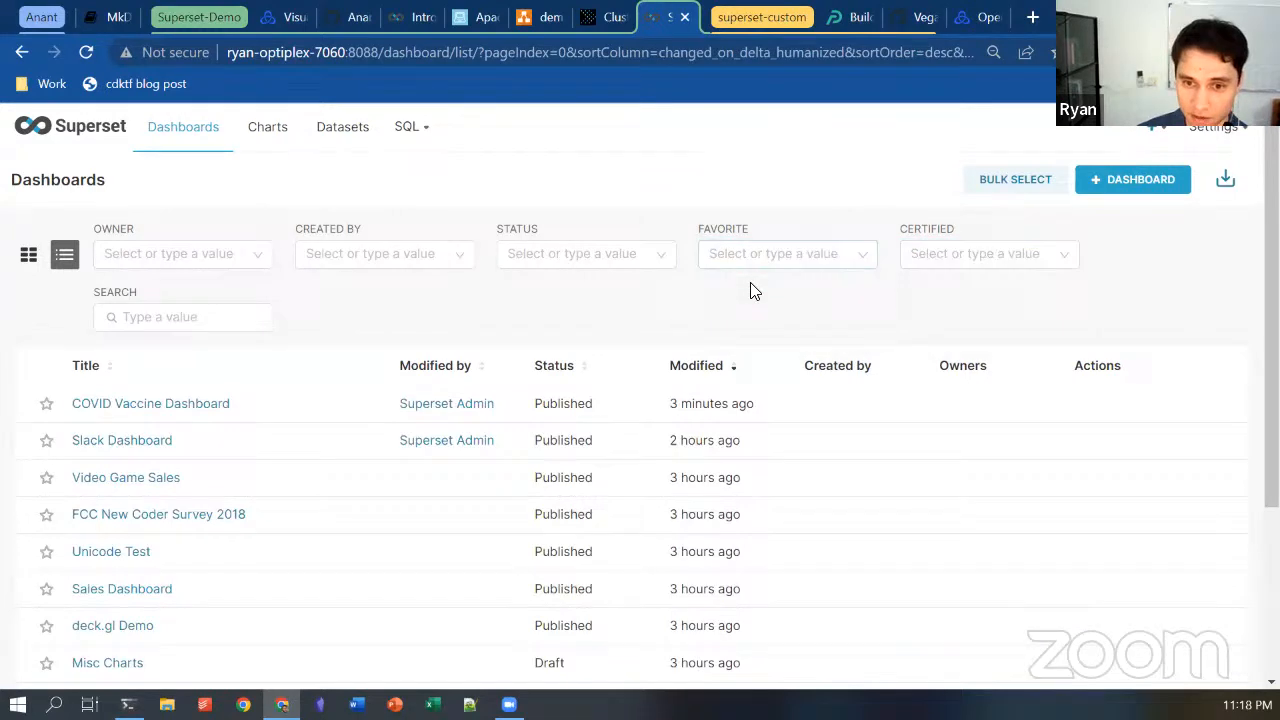
left_click(748, 291)
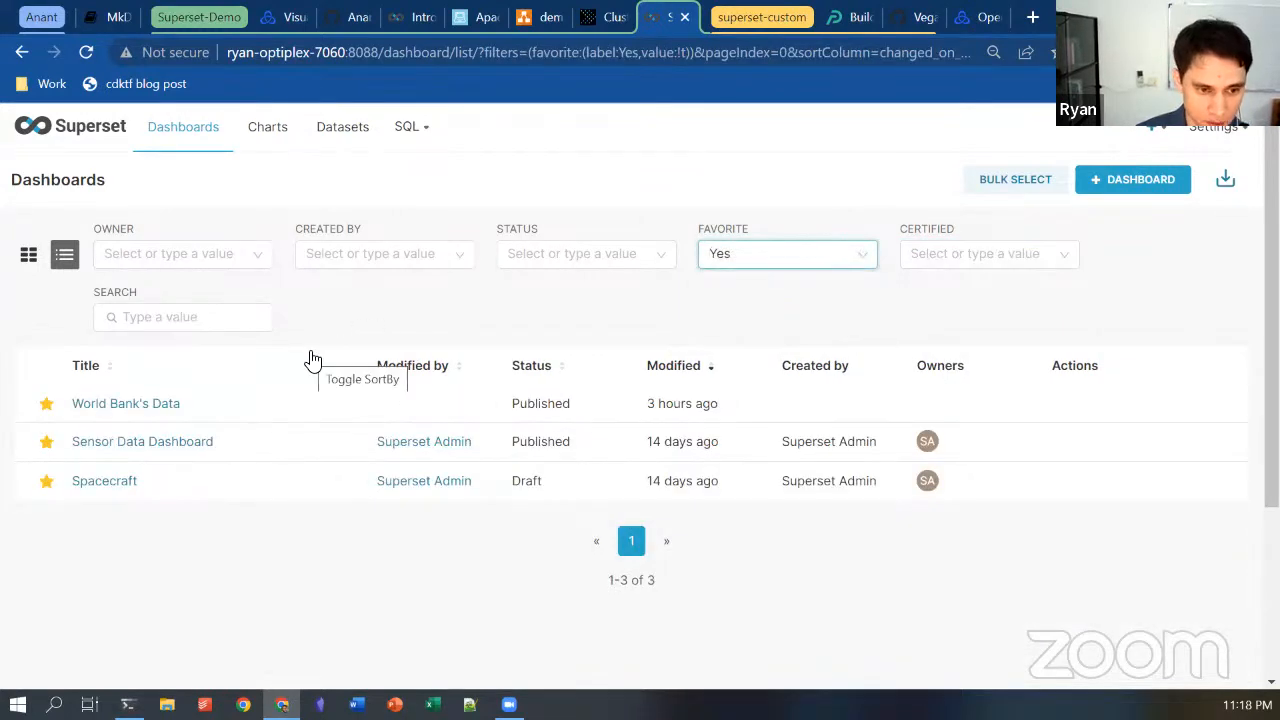
left_click(141, 447)
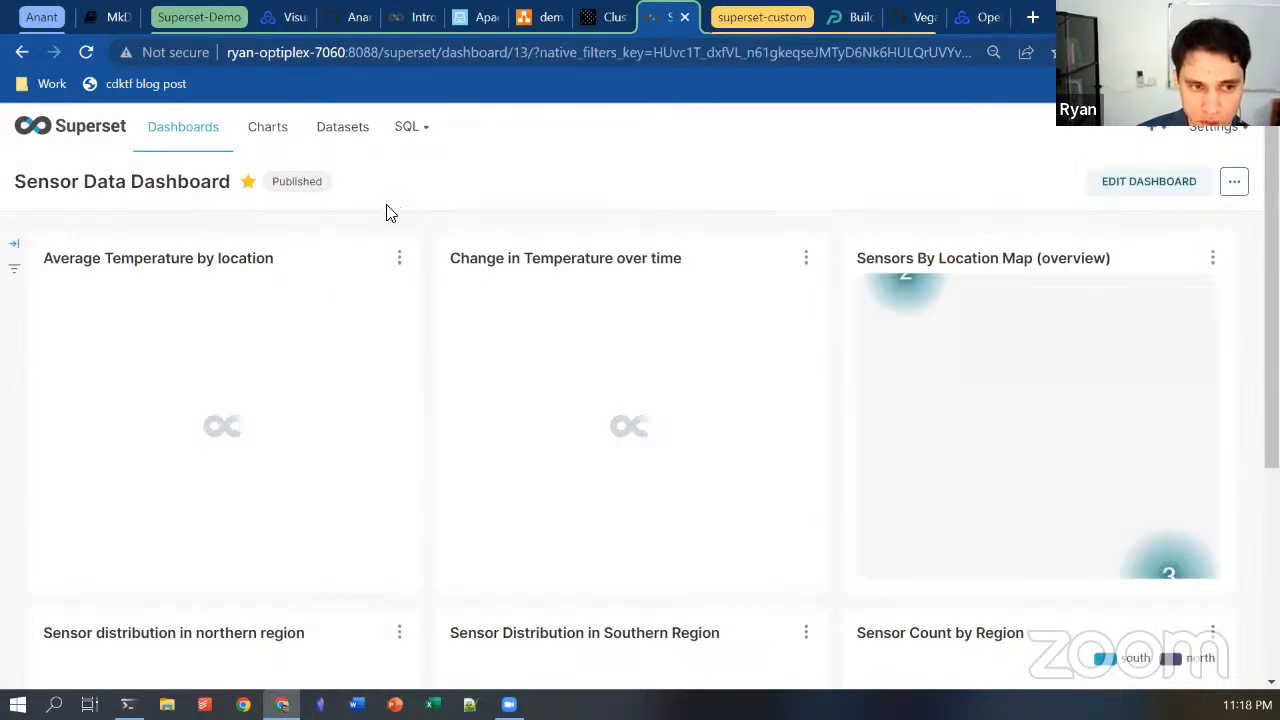
- Examine the northern sensor cluster on the Sensors By Location Map up close and the Change in Temperature over time chart's data points
scroll(210, 410, "down", 3)
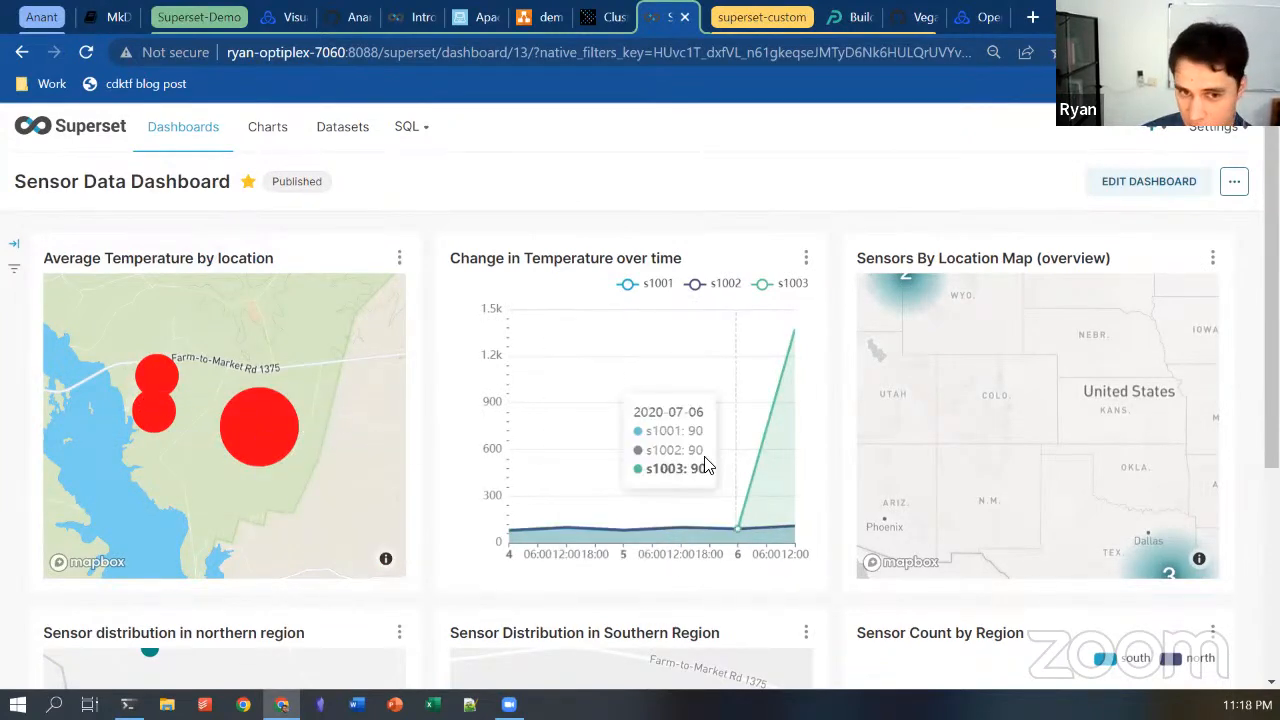
scroll(957, 429, "down", 2)
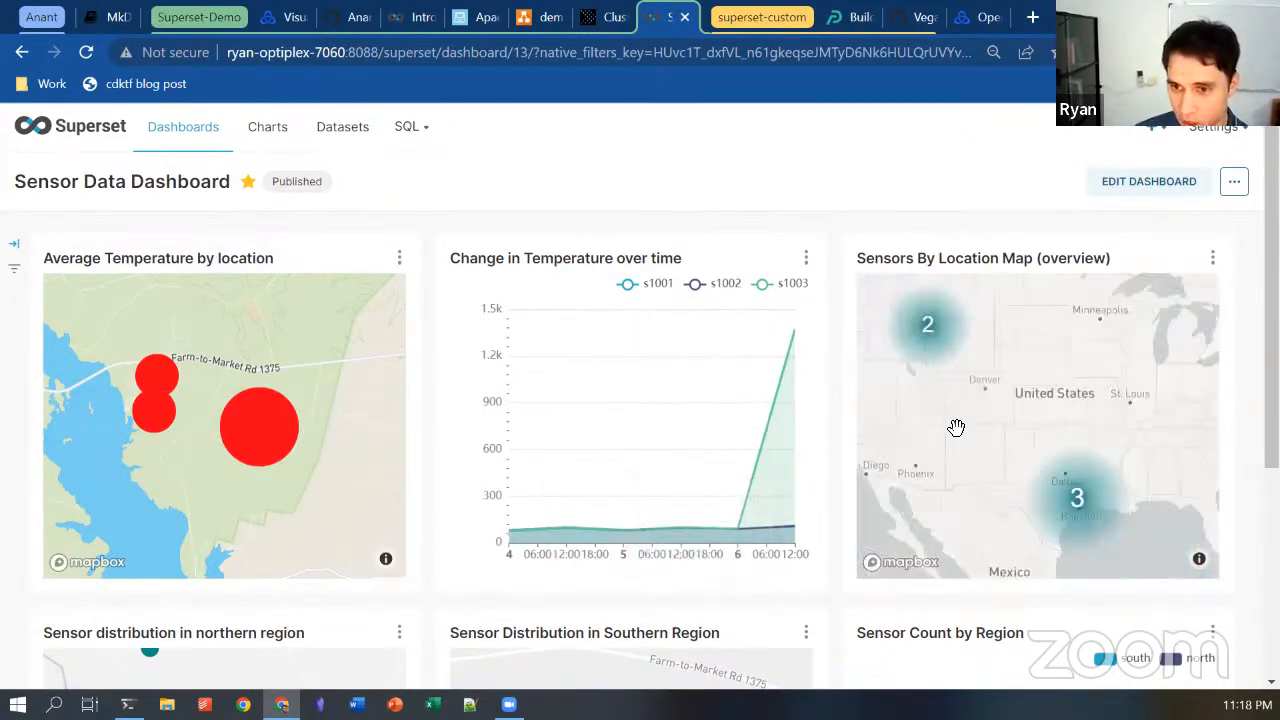
left_click_drag(957, 429, 915, 440)
scroll(894, 350, "up", 5)
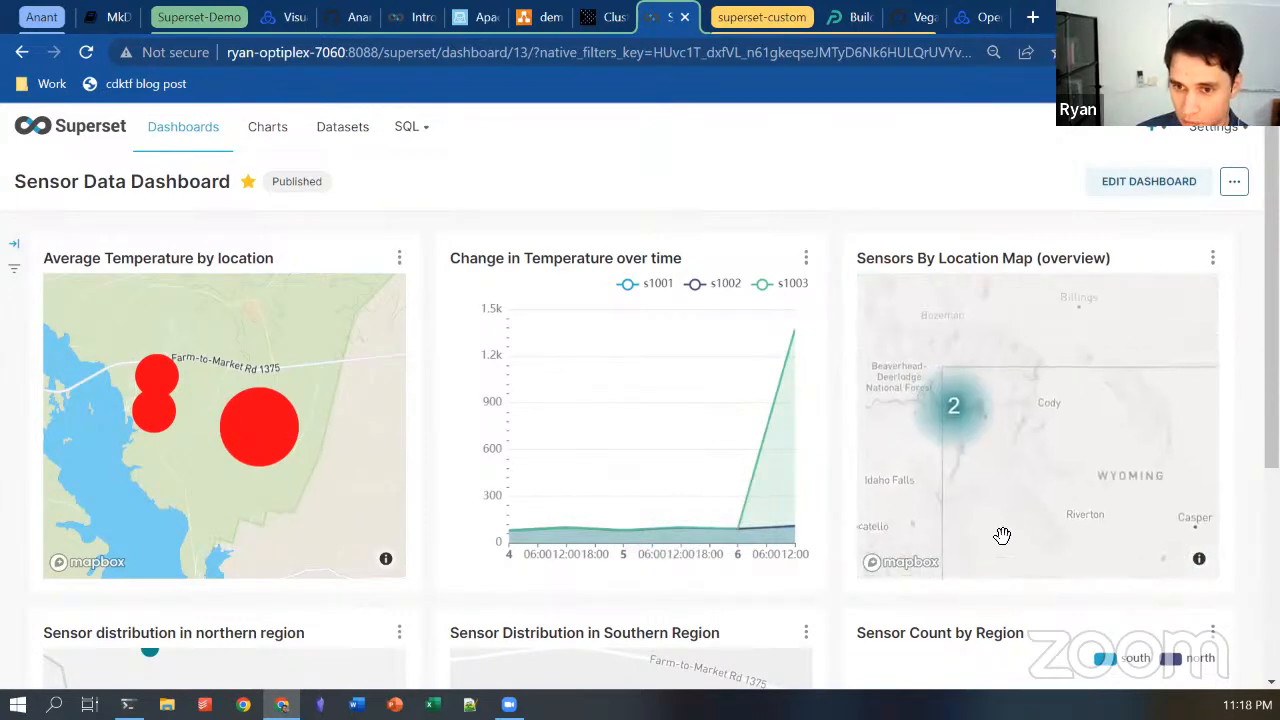
scroll(954, 418, "up", 2)
left_click_drag(1005, 377, 970, 413)
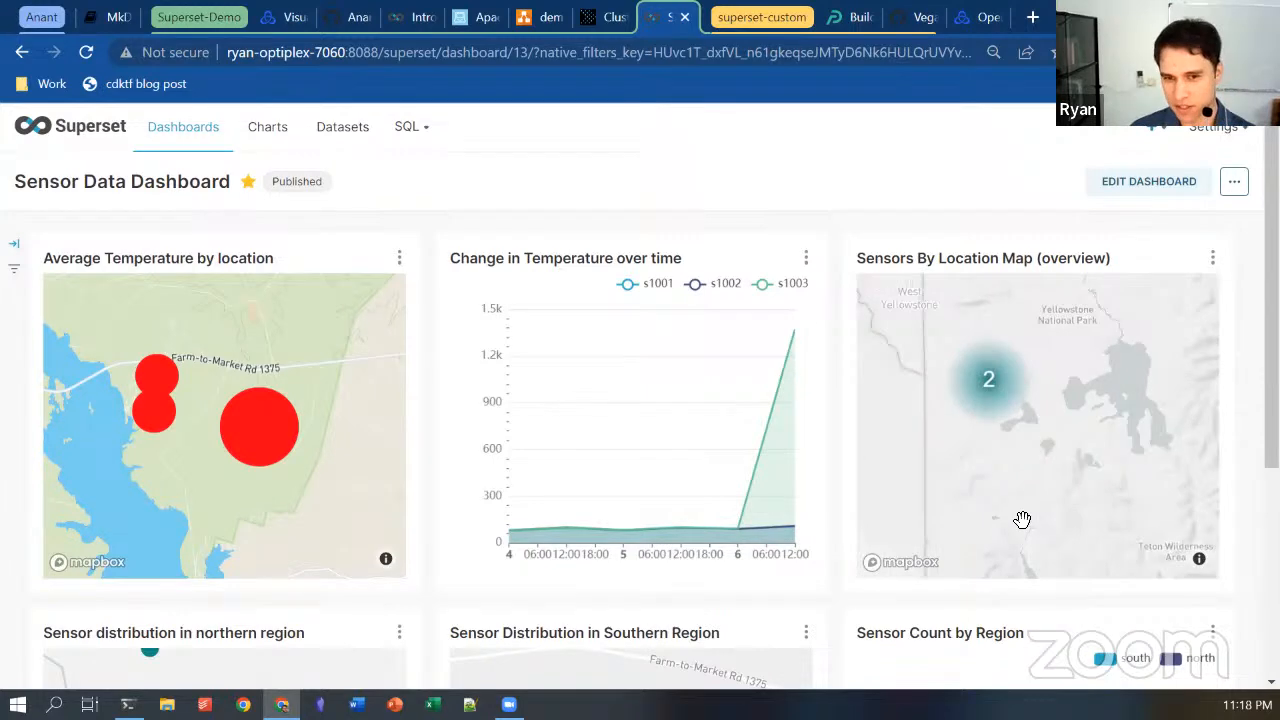
mouse_move(745, 432)
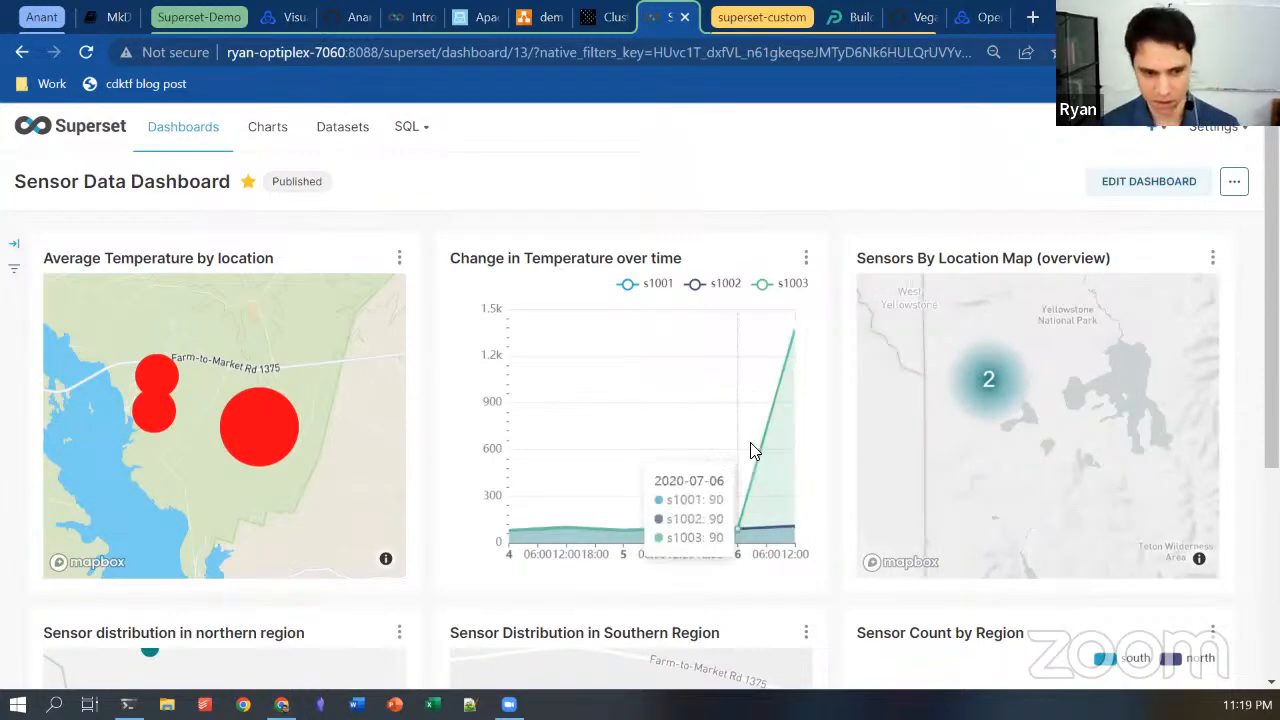
- Switch to the terminal's cqlsh session and query all columns from the sensor_data.networks table
key("alt+Tab")
key("ctrl+b")
key("n")
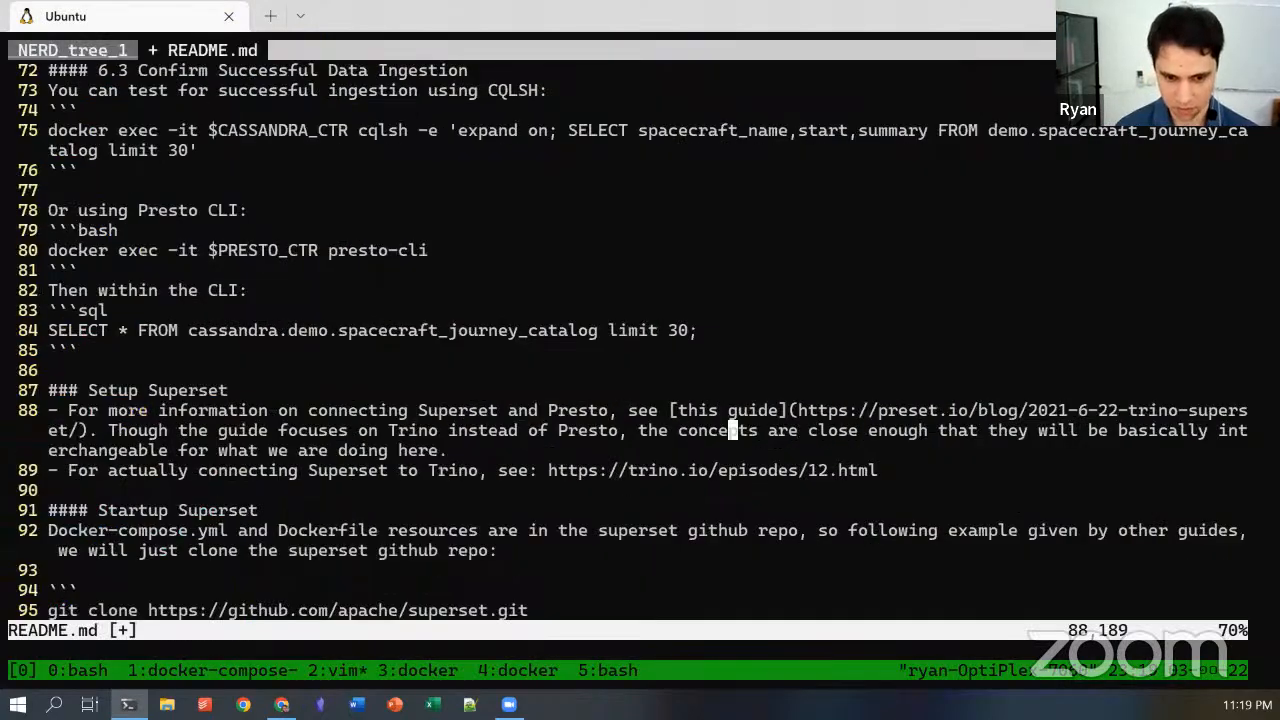
key("ctrl+b")
key("n")
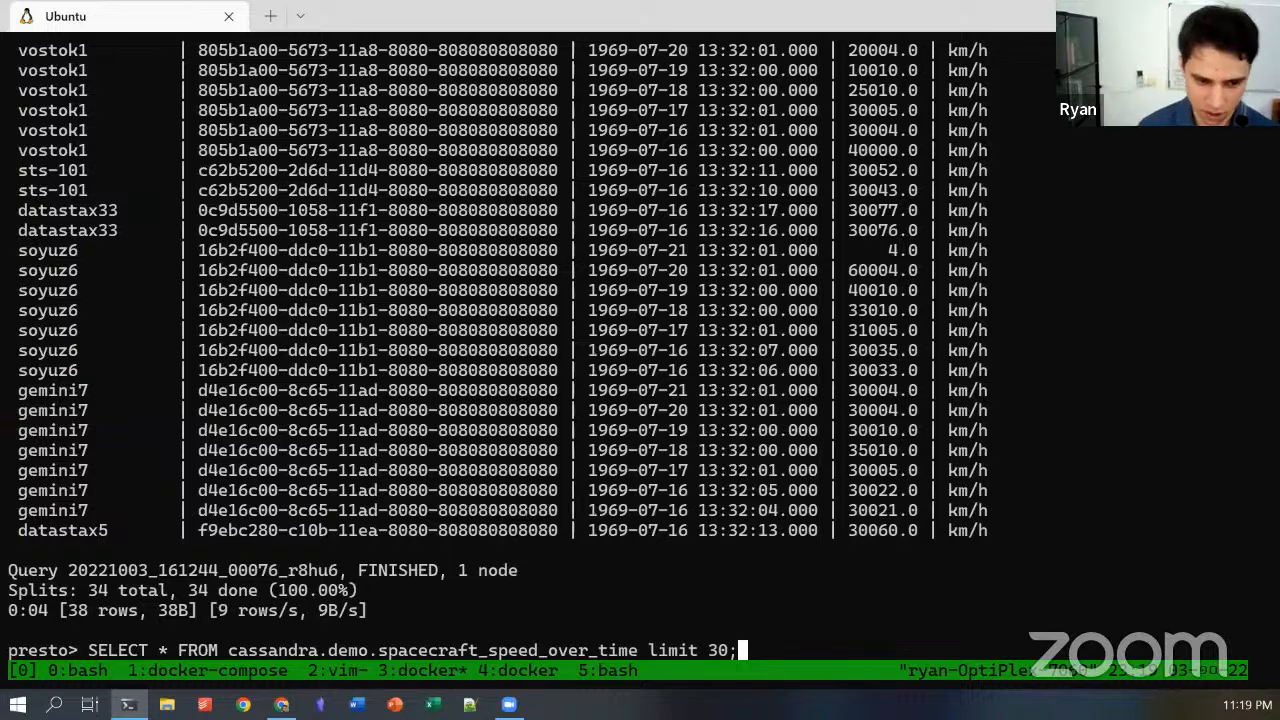
key("ctrl+b")
key("n")
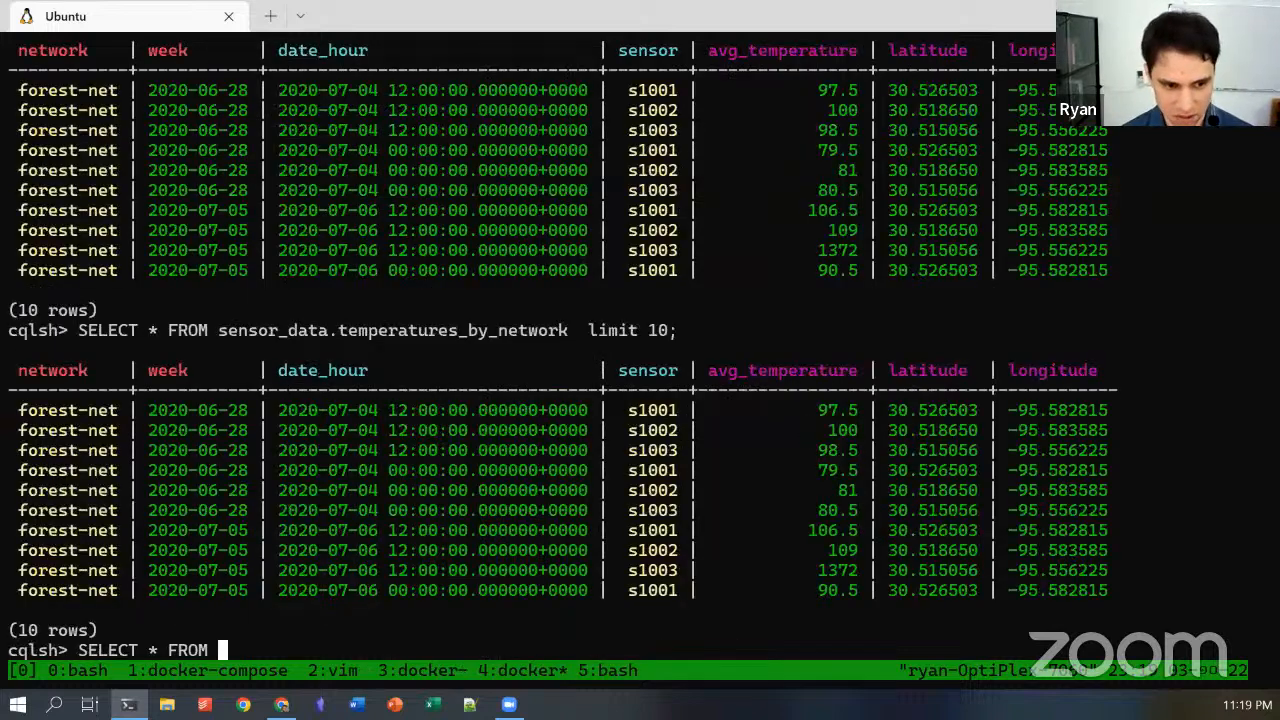
type("sensor_data.networks ;")
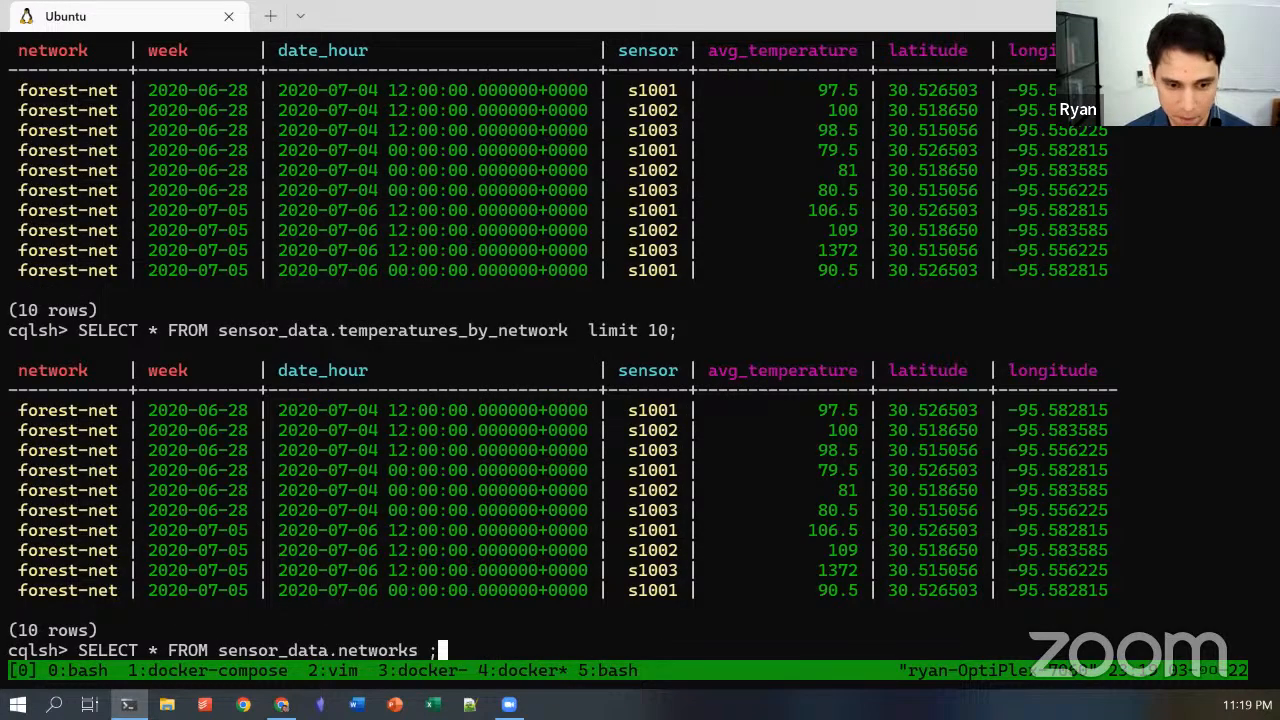
key("Return")
- Examine the sensor count and region values of the forest-net and volcano-net rows
left_click_drag(53, 571, 760, 567)
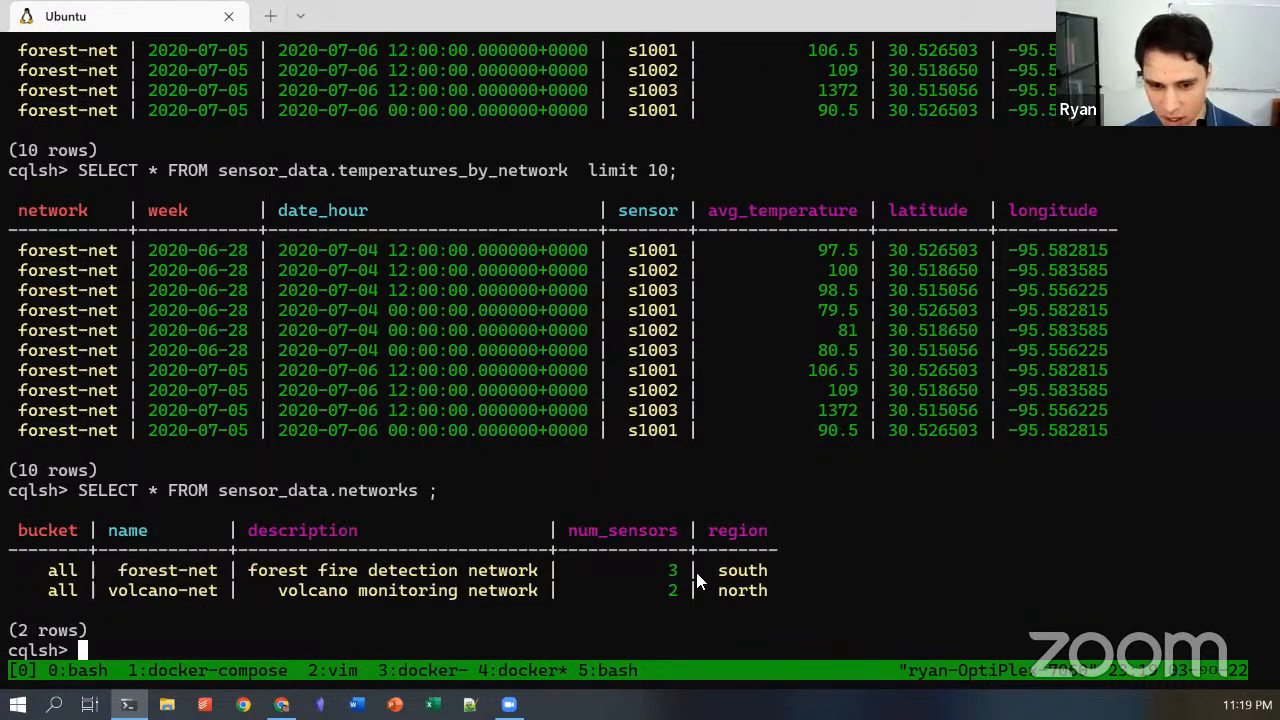
double_click(740, 572)
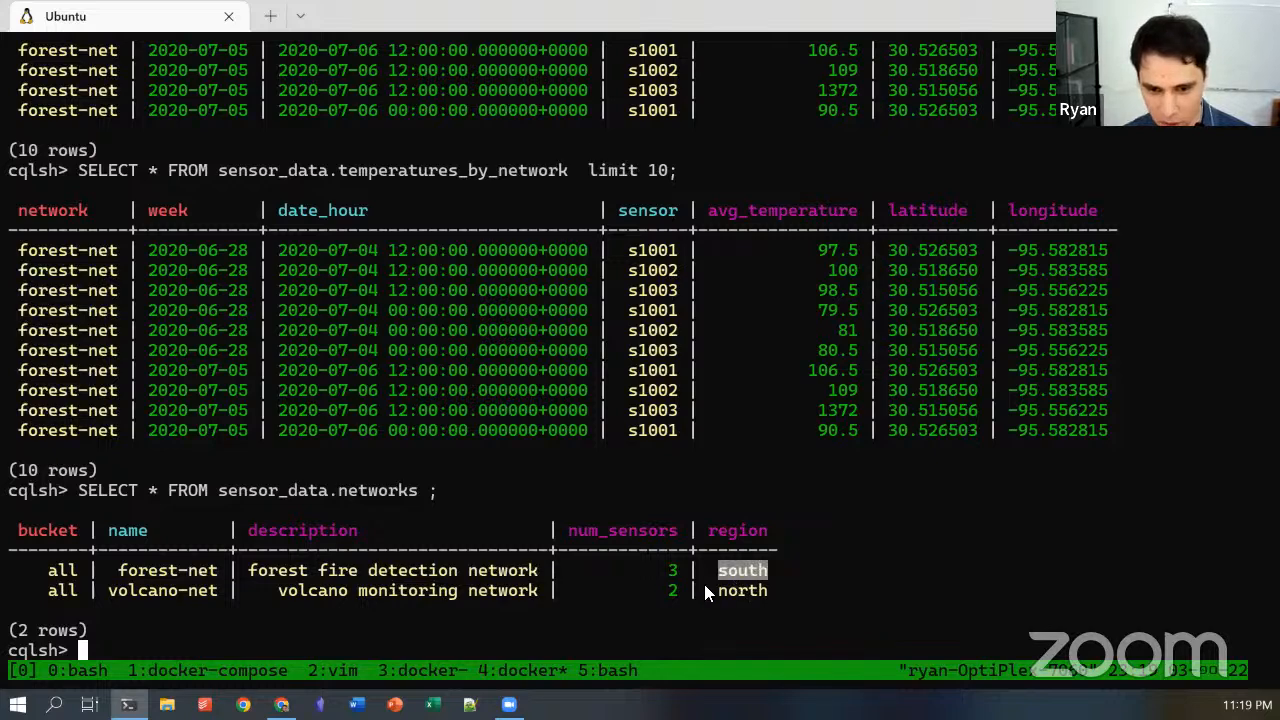
double_click(673, 572)
left_click(750, 595)
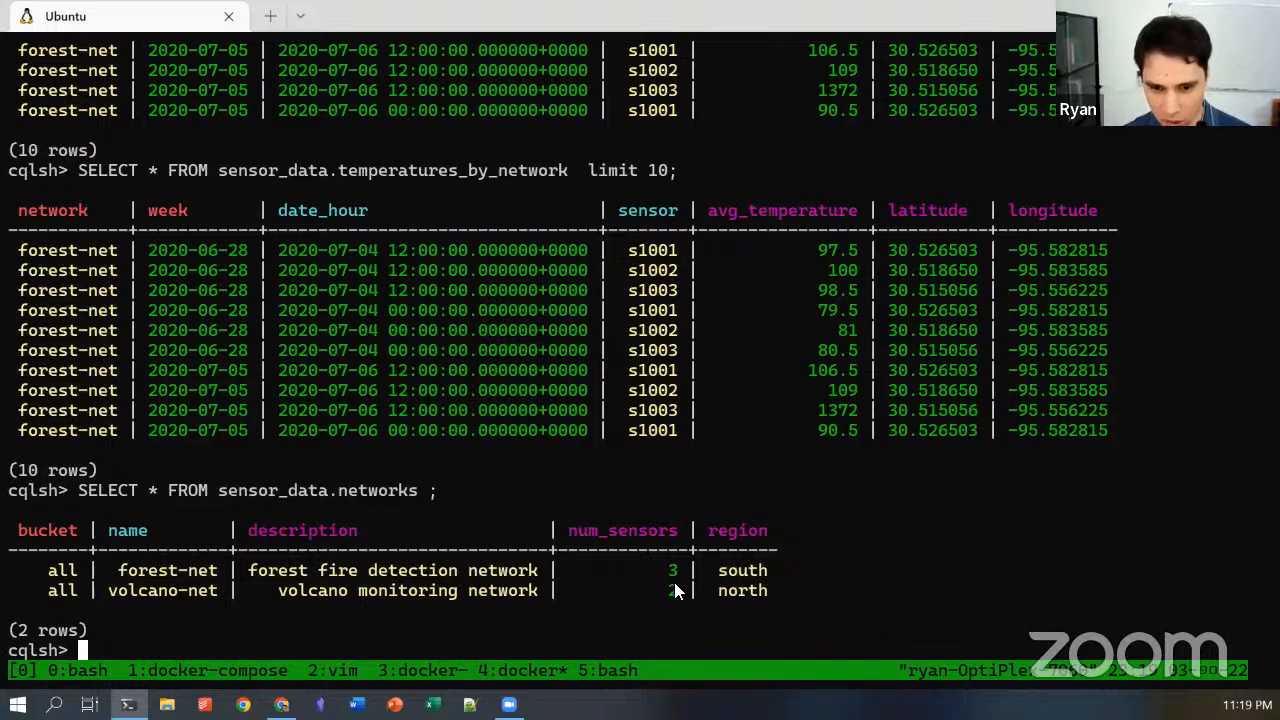
- Return to the Sensor Data Dashboard and examine where the Average Temperature by location points sit in Texas, both far out and close up
key("alt+Tab")
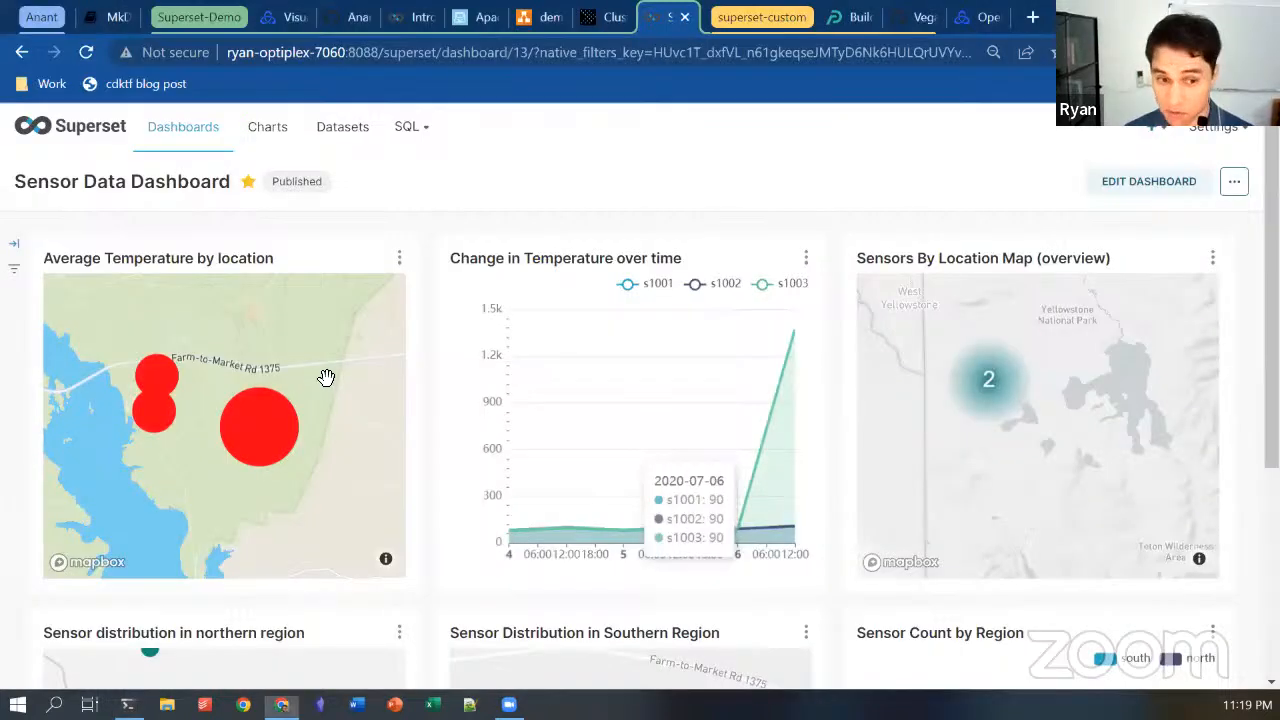
scroll(220, 387, "down", 5)
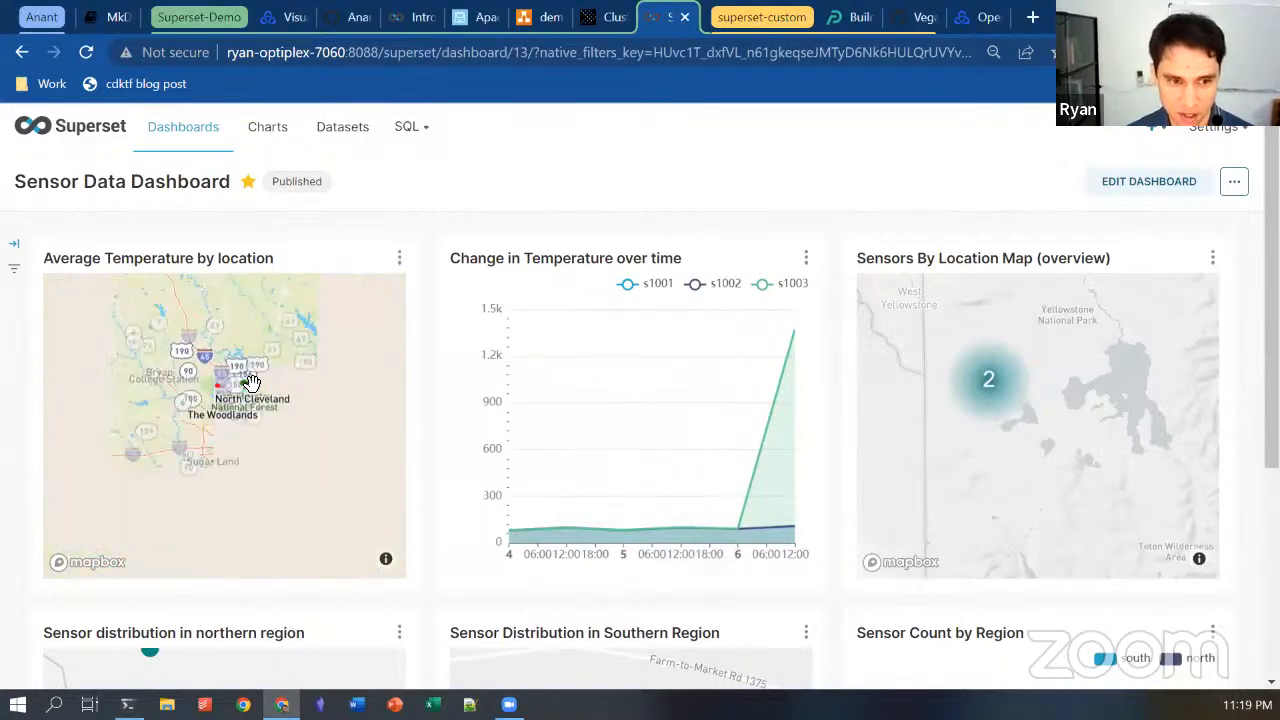
scroll(214, 385, "down", 3)
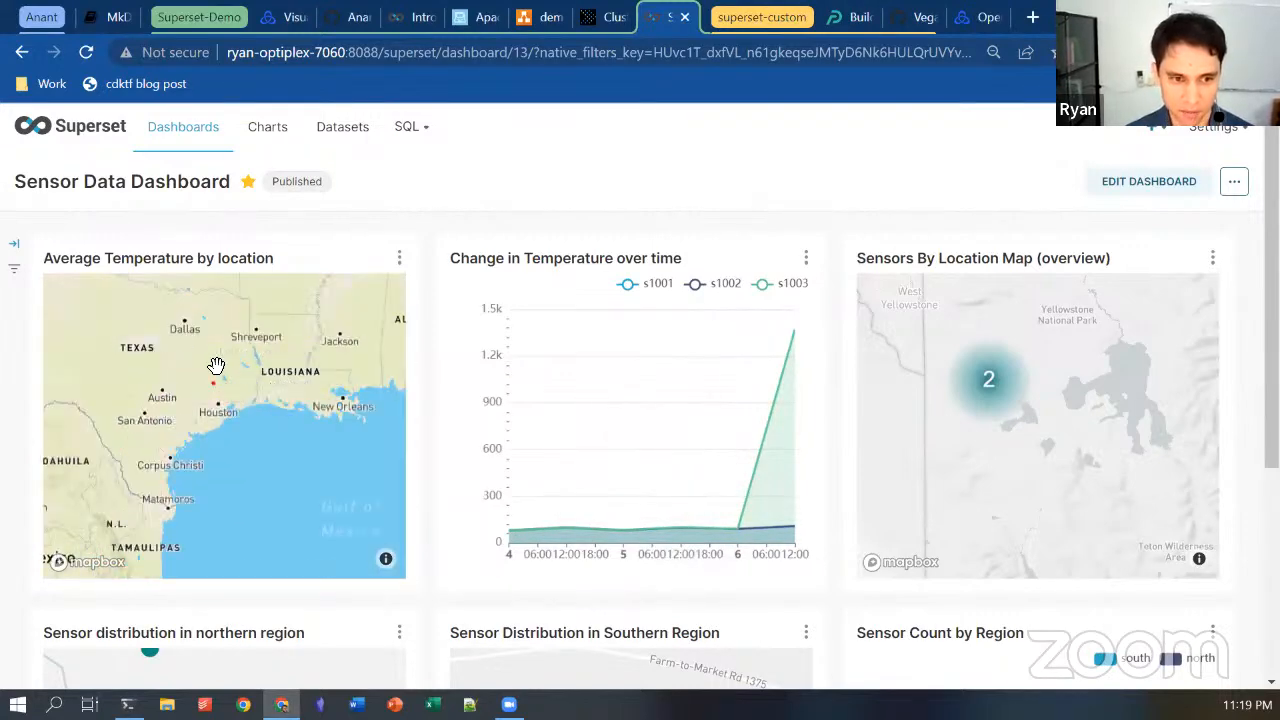
left_click_drag(214, 366, 233, 417)
scroll(233, 417, "up", 10)
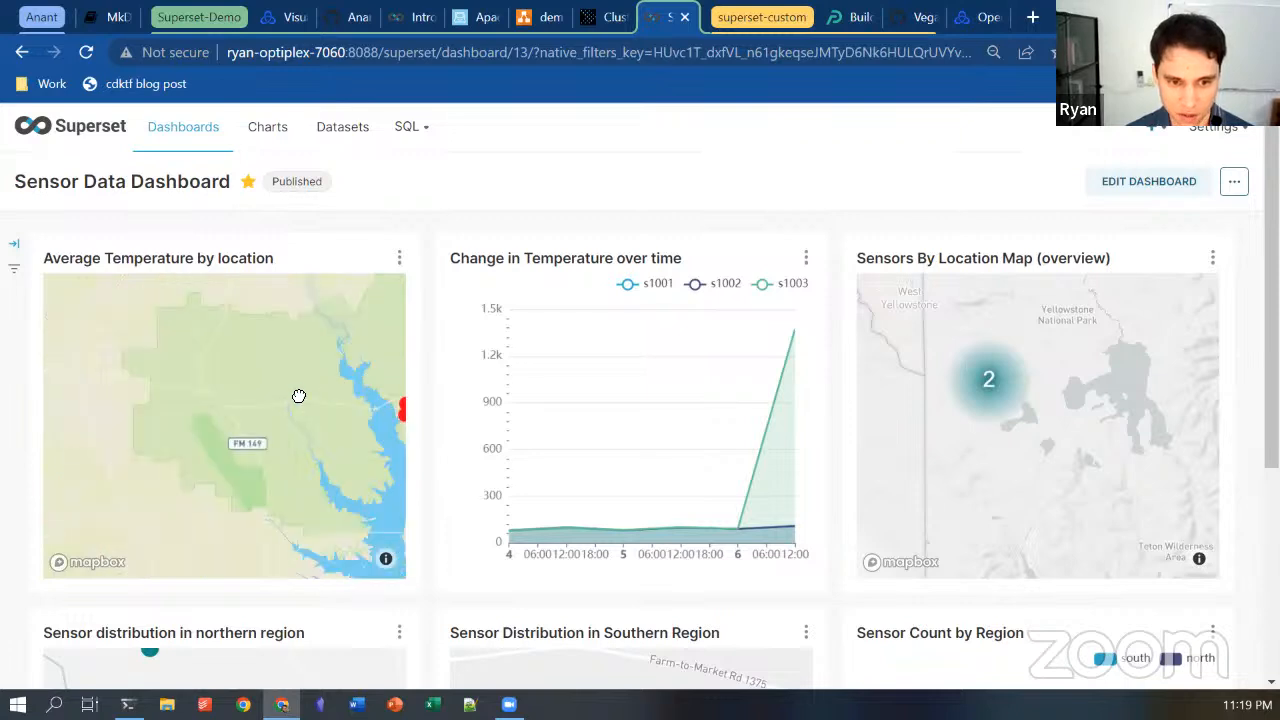
scroll(304, 440, "up", 2)
left_click_drag(386, 437, 194, 446)
scroll(236, 440, "up", 2)
- Switch to the terminal and examine the latitude and longitude of the first temperatures_by_network row
key("alt+Tab")
left_click(777, 433)
left_click_drag(888, 252, 1129, 250)
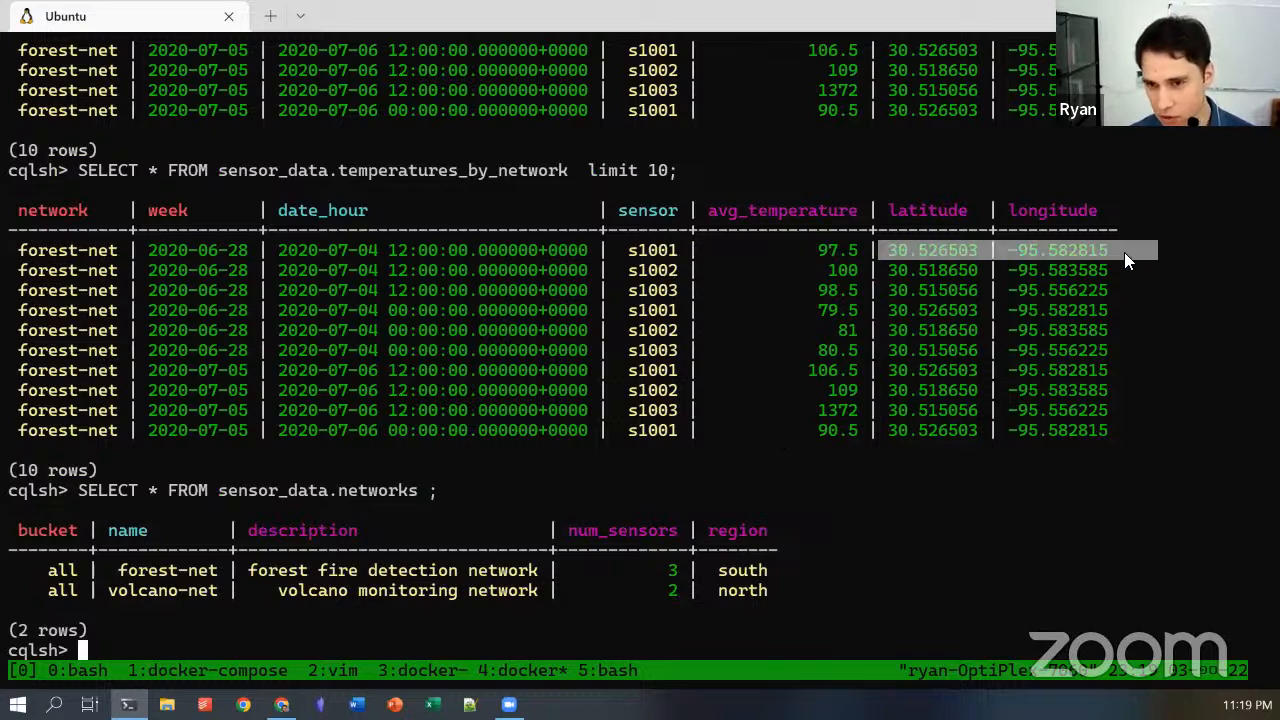
left_click(877, 289)
- Open the Average Temperature by location chart from the Superset dashboard and examine its longitude and latitude columns, map settings and plotted points
key("alt+Tab")
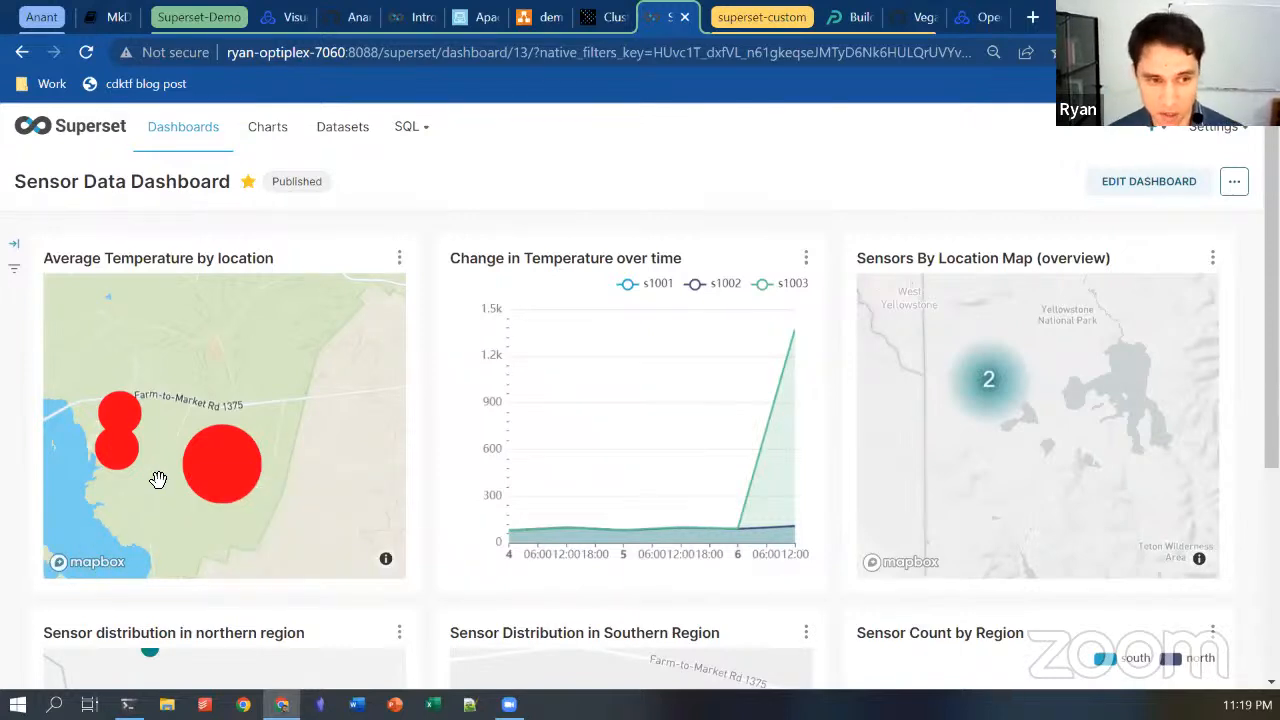
left_click(399, 258)
left_click(309, 384)
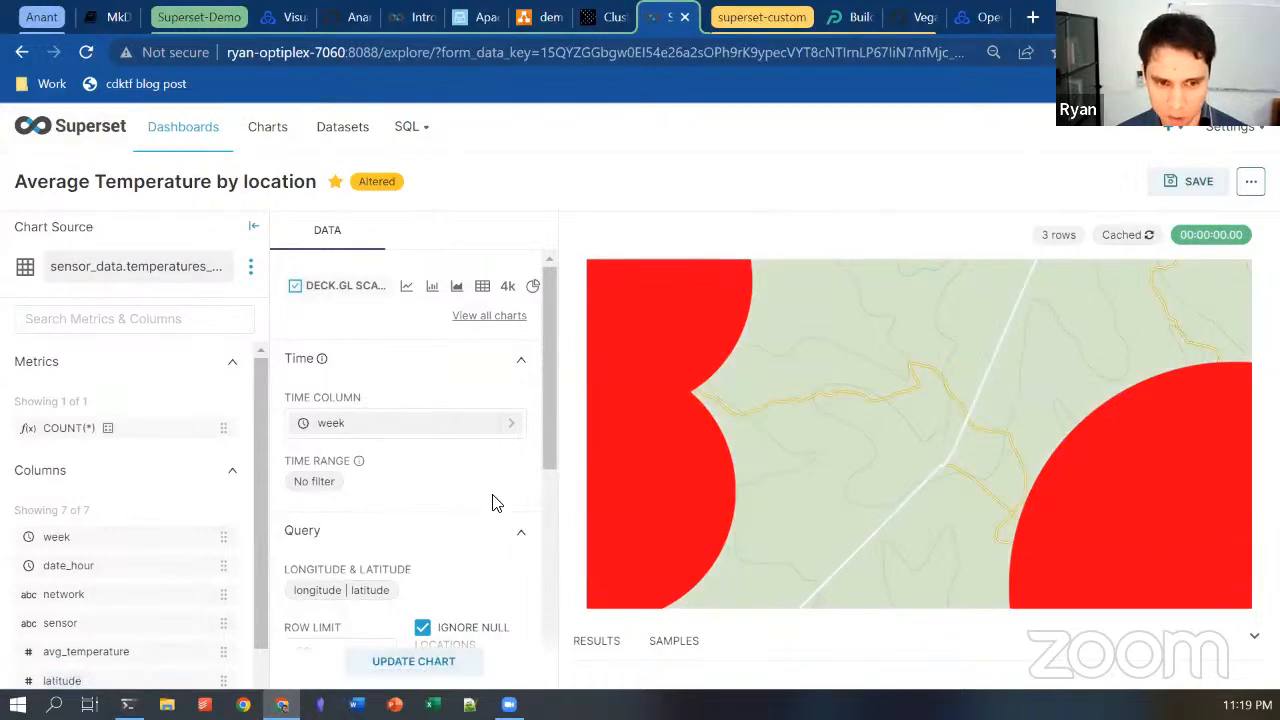
scroll(318, 447, "down", 2)
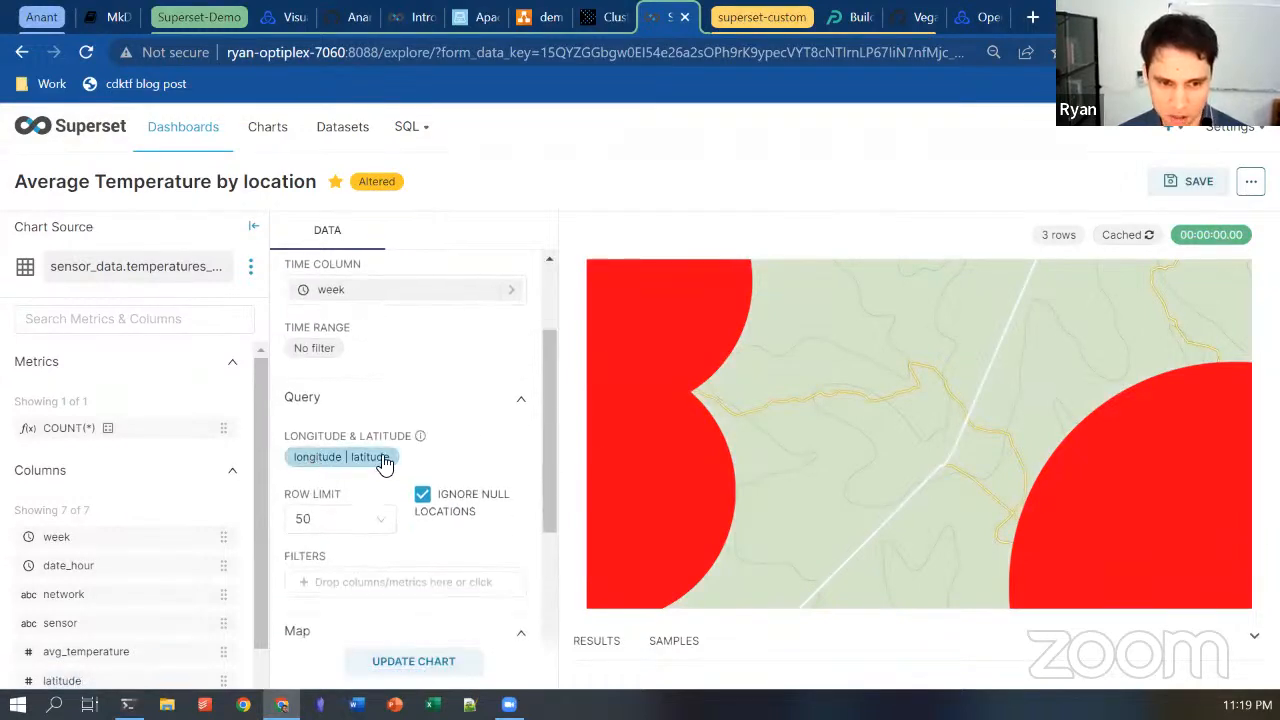
left_click(333, 457)
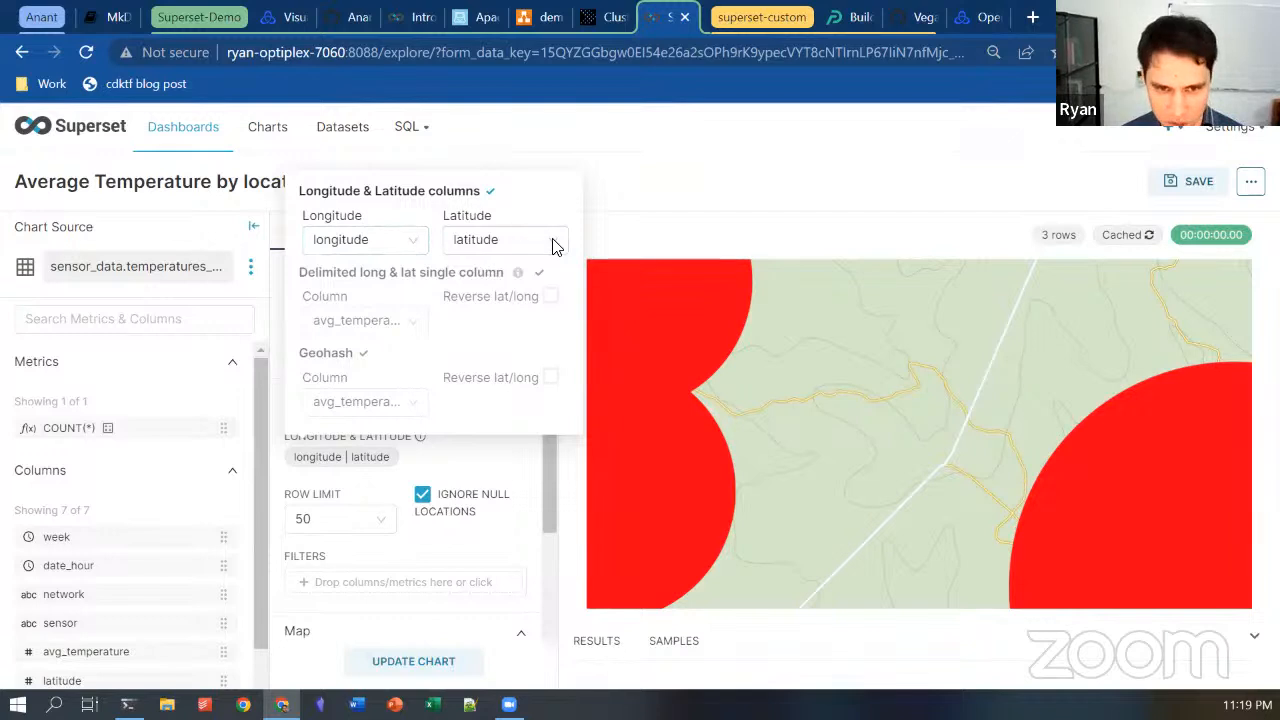
left_click(483, 470)
scroll(480, 510, "down", 3)
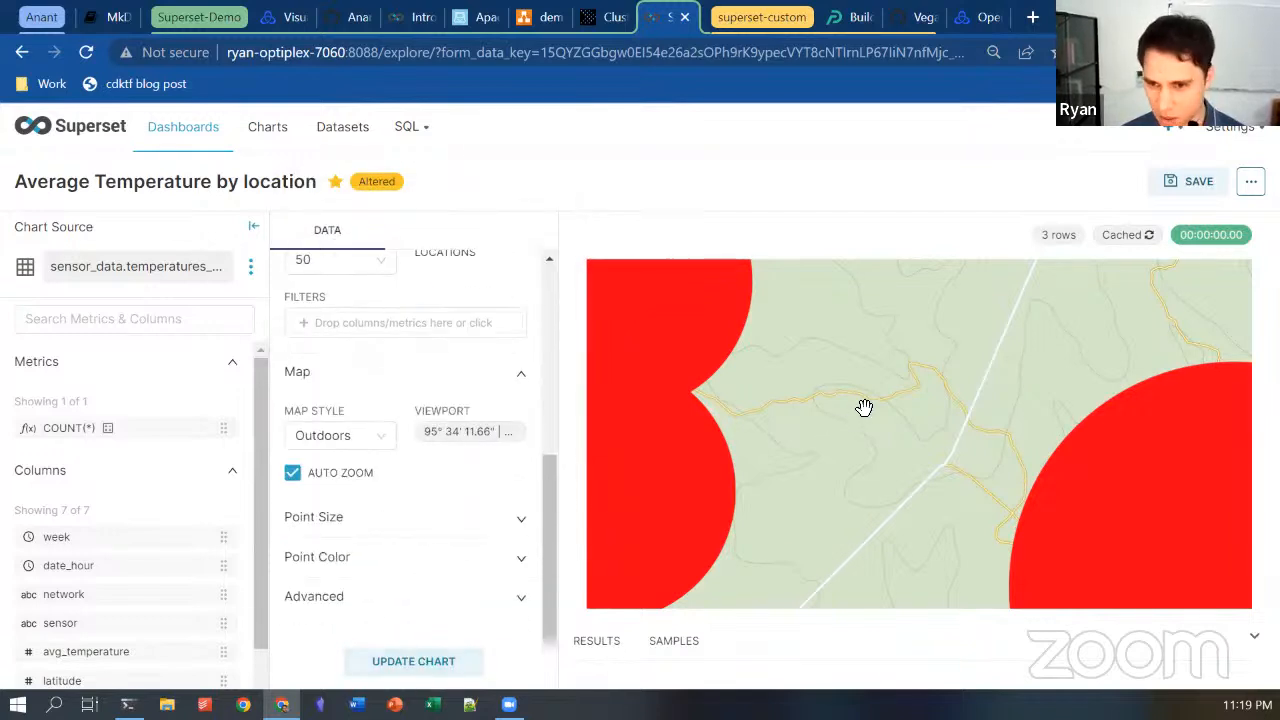
scroll(863, 411, "down", 3)
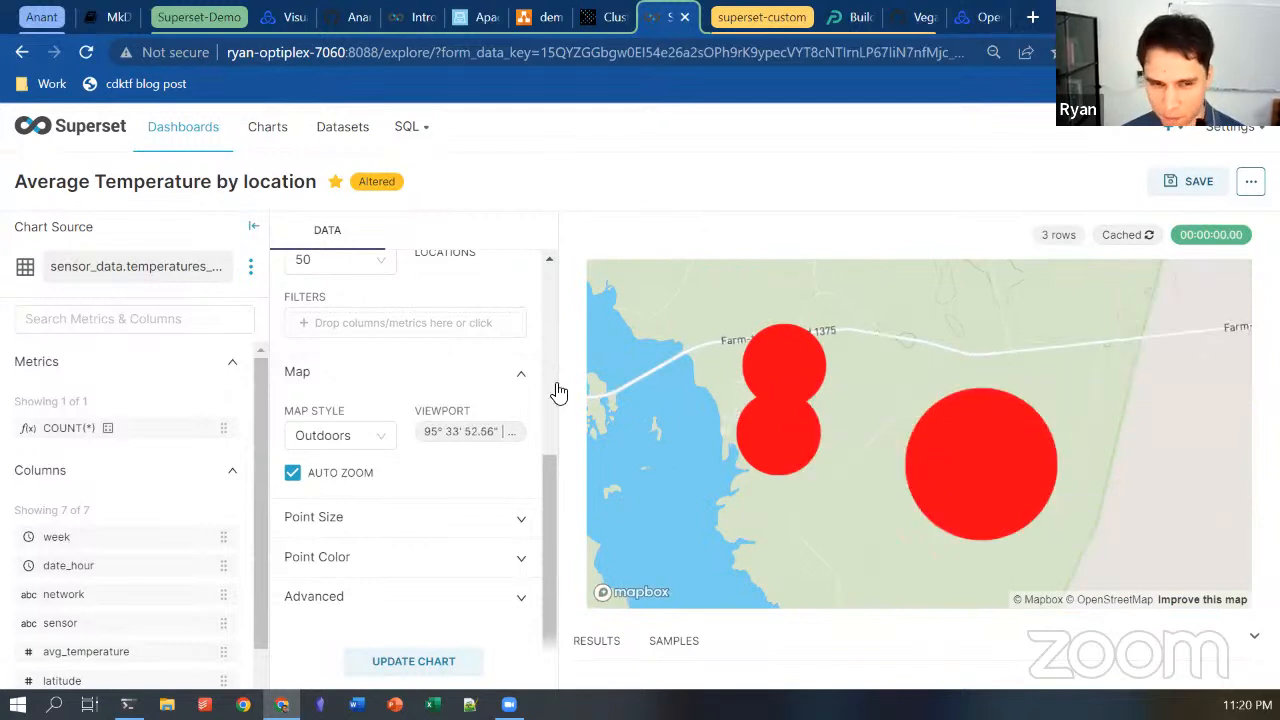
- Return to the Sensor Data Dashboard and examine the northern cluster on the Sensors By Location Map down to its individual sensors
key("alt+Left")
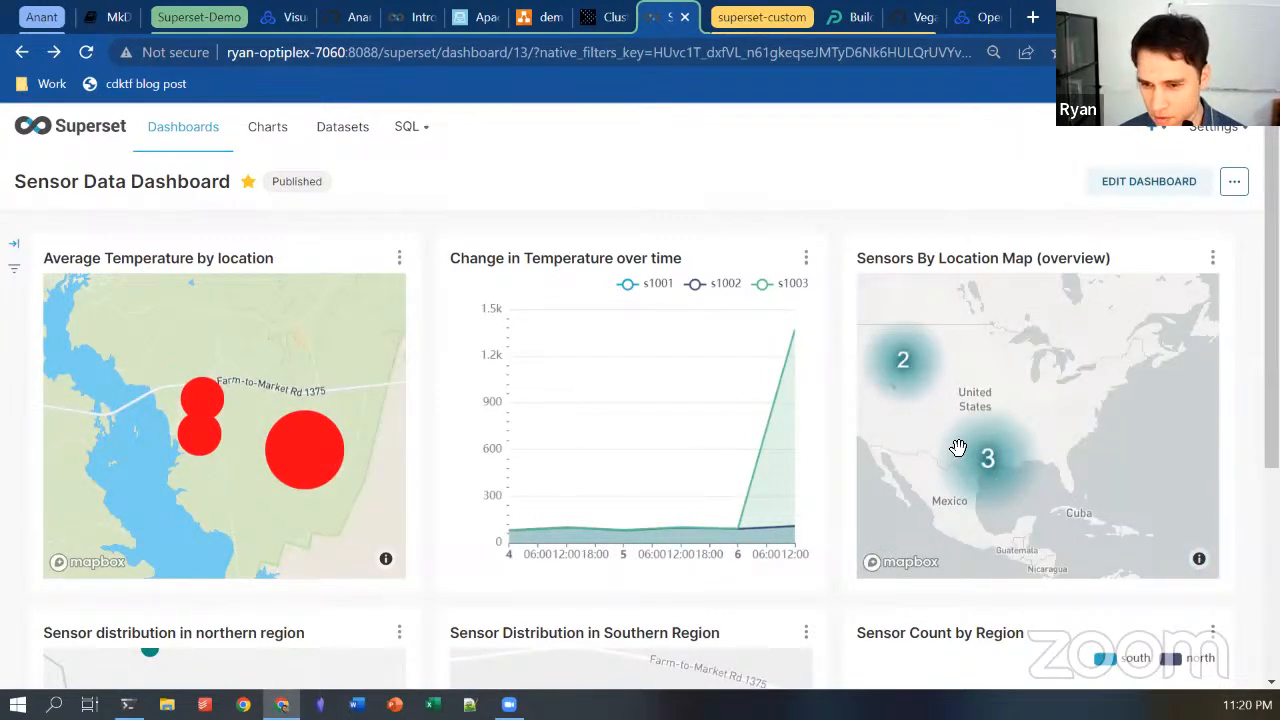
left_click_drag(910, 367, 936, 383)
scroll(936, 383, "up", 6)
left_click_drag(914, 335, 989, 468)
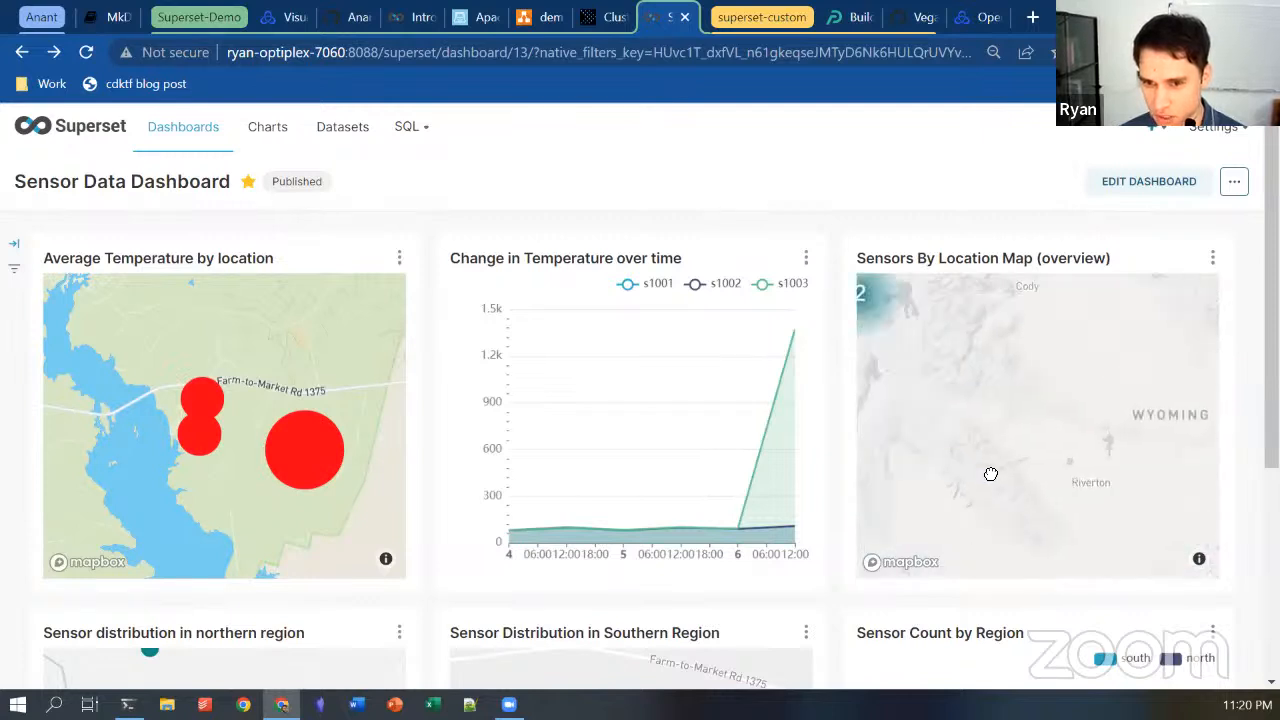
scroll(891, 376, "up", 4)
scroll(940, 415, "up", 5)
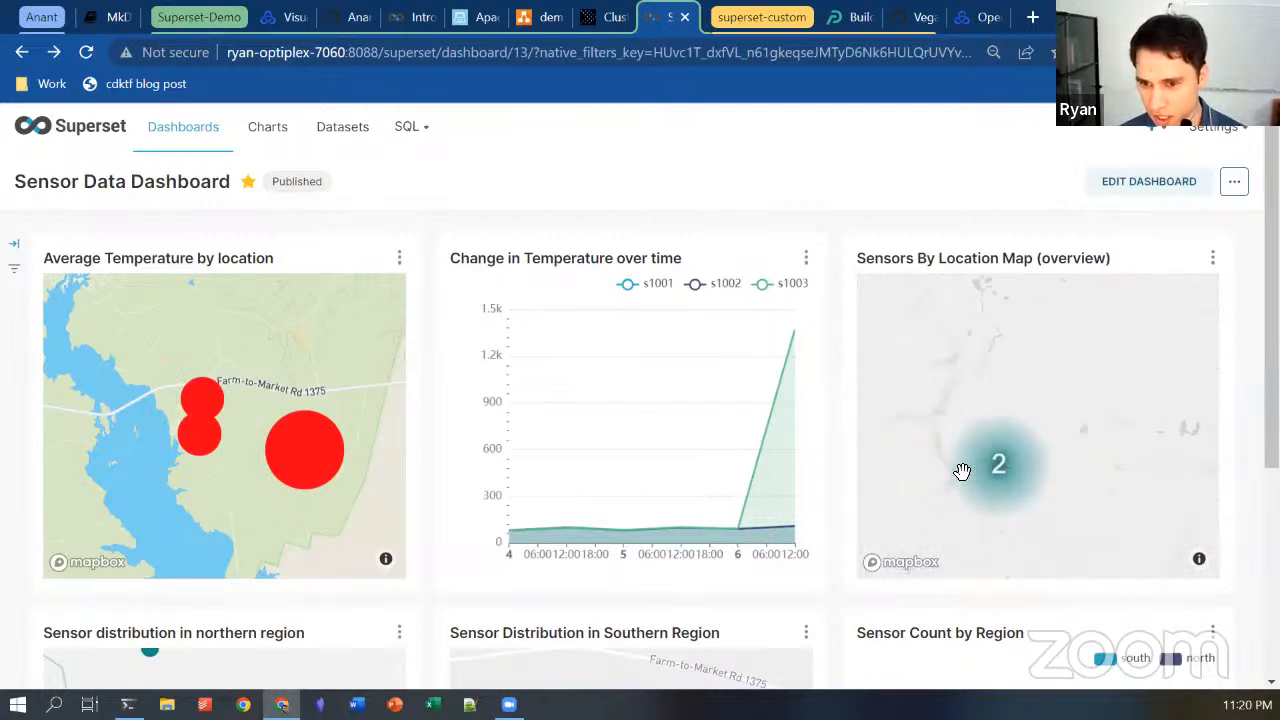
scroll(948, 446, "up", 5)
left_click_drag(934, 536, 985, 371)
scroll(928, 391, "up", 3)
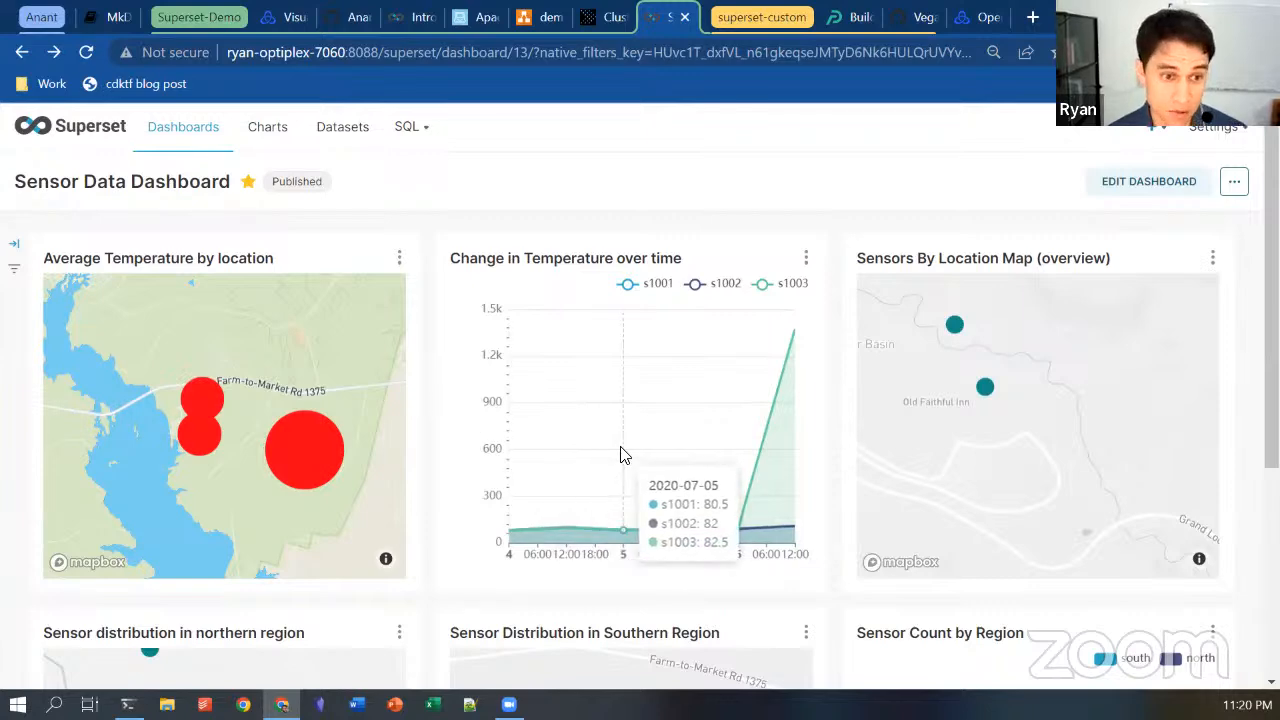
- Review the dashboard's northern and southern sensor distribution maps and the Sensor Count by Region pie chart
scroll(716, 445, "down", 3)
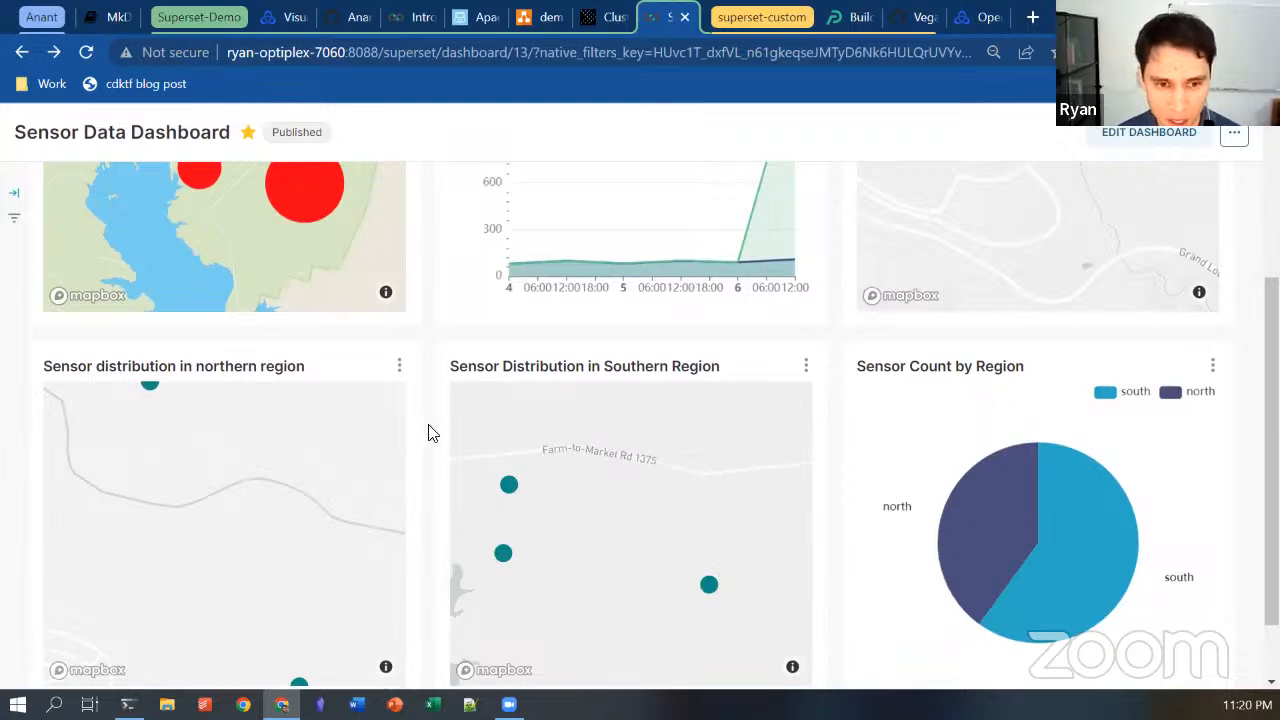
scroll(432, 432, "down", 1)
scroll(428, 432, "up", 4)
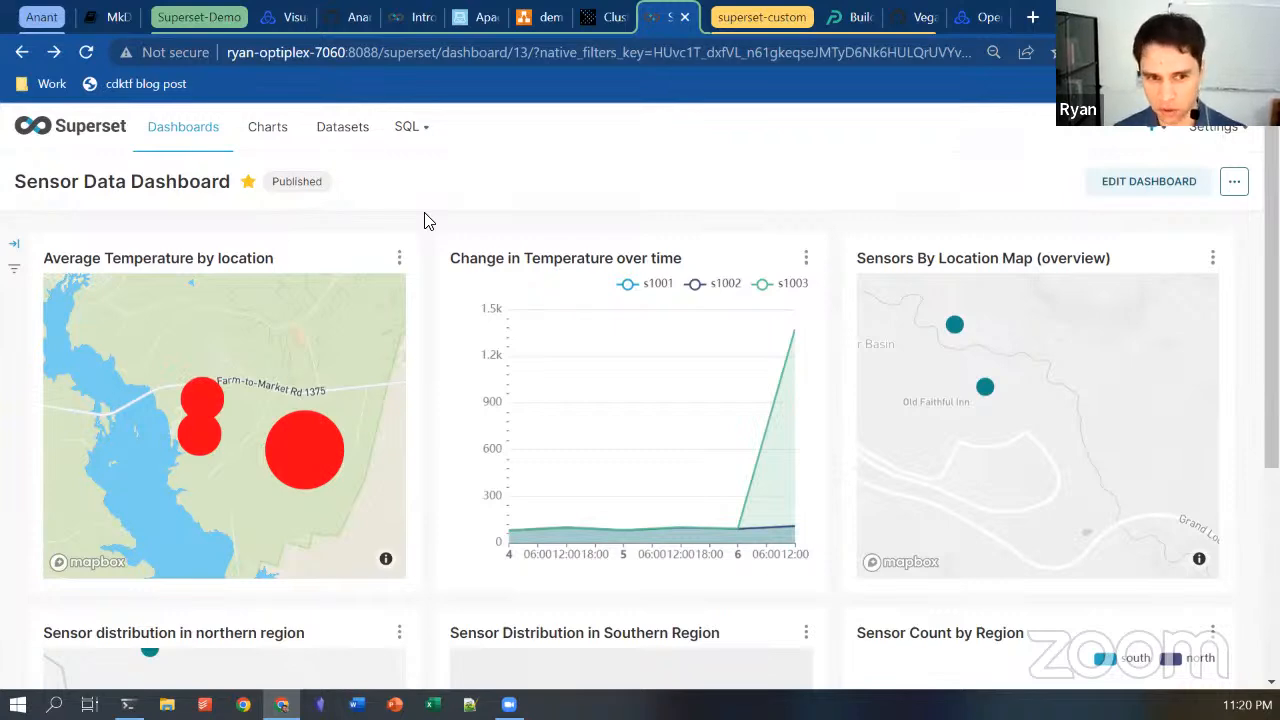
- Switch to the draw.io diagram and review the full C*+Presto+Superset architecture page
left_click(540, 17)
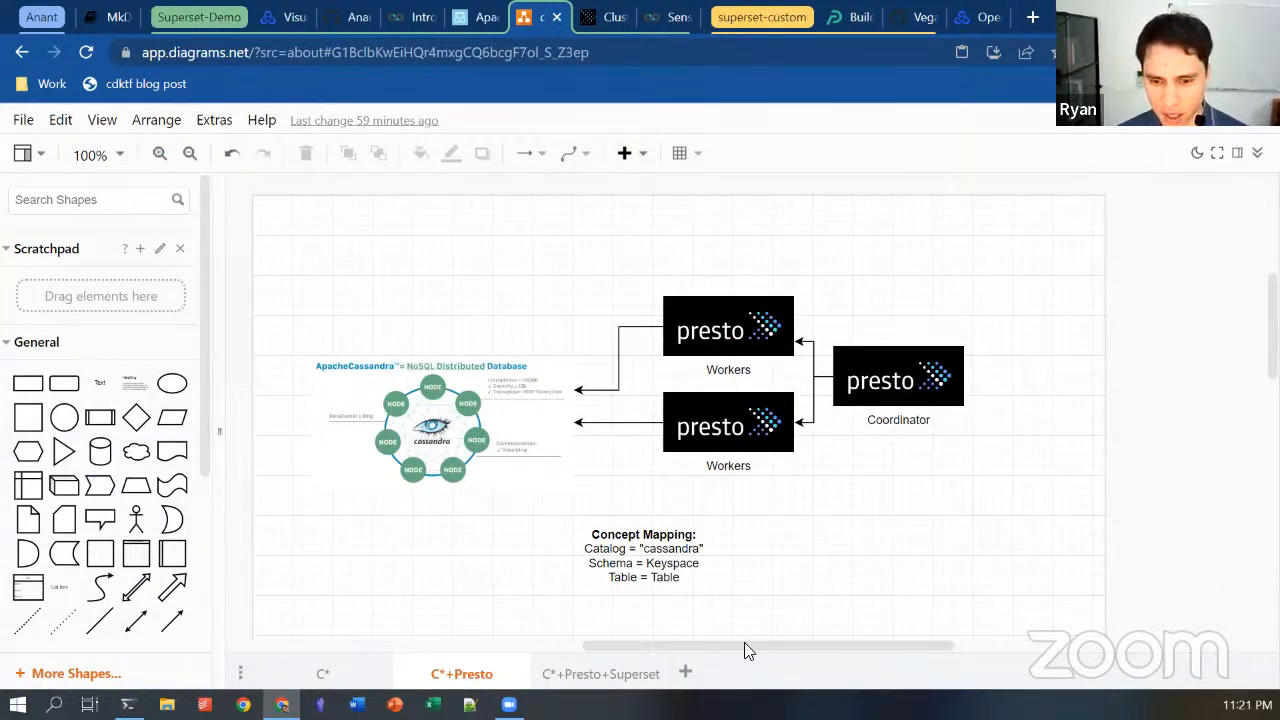
left_click(655, 675)
left_click_drag(782, 646, 802, 645)
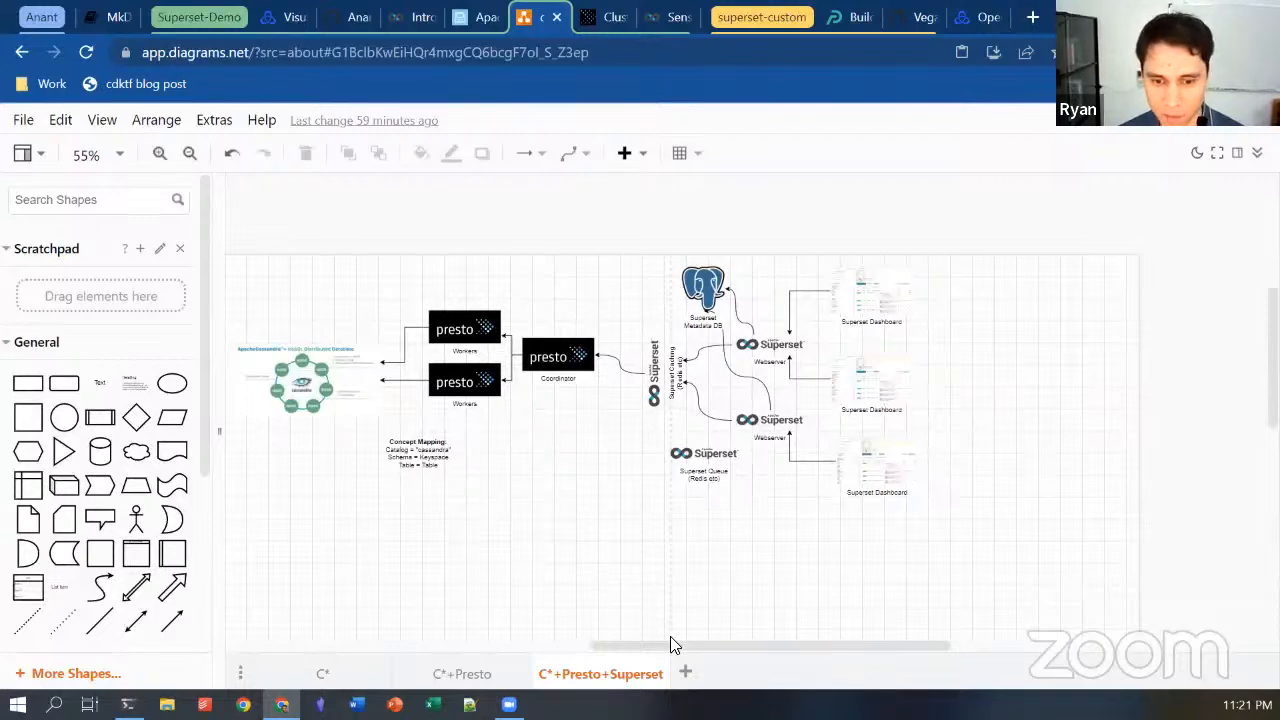
left_click_drag(674, 646, 634, 646)
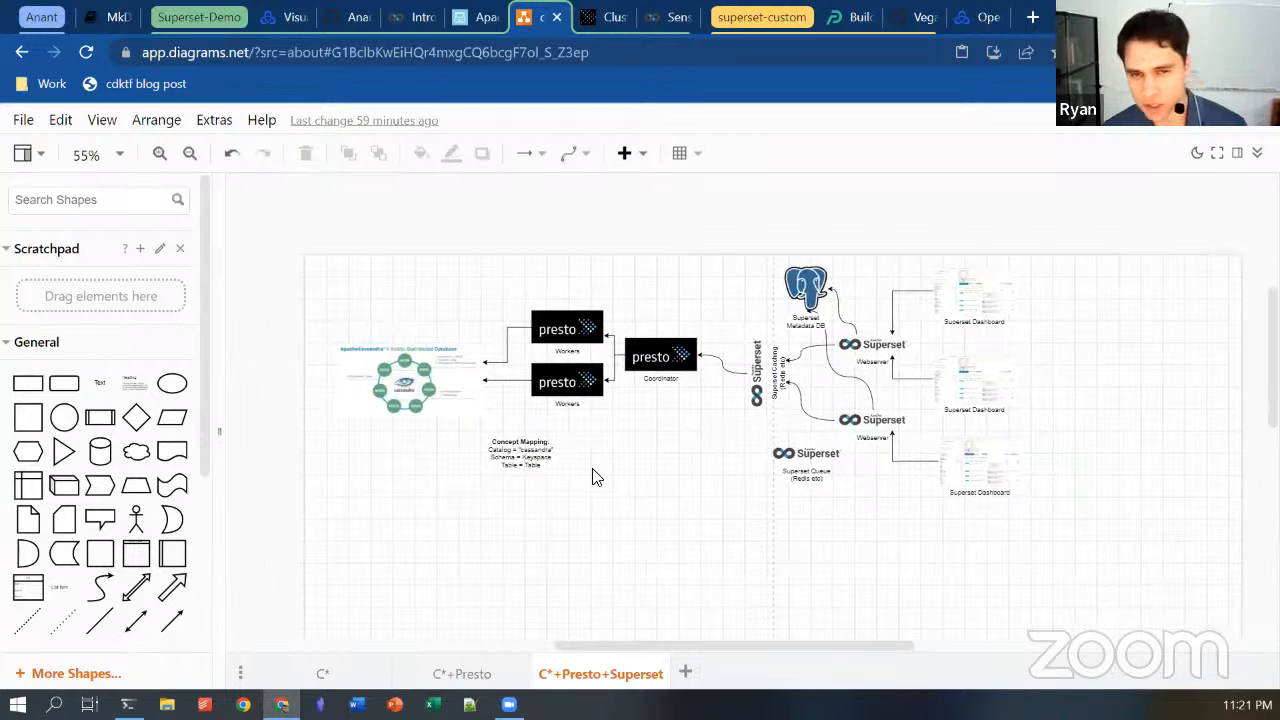
- Switch to the Open Source BI Tools and Cassandra blog post and read its introduction and list of tools
left_click(962, 24)
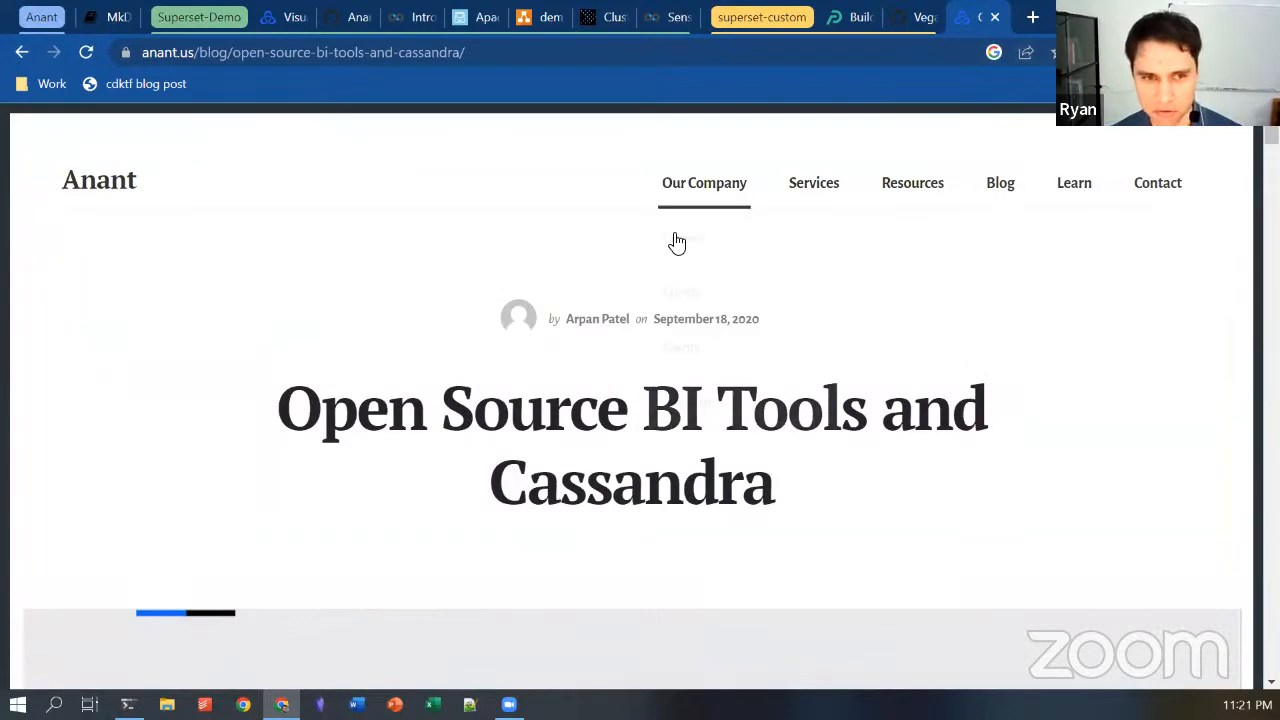
scroll(735, 405, "down", 6)
scroll(727, 422, "down", 4)
scroll(680, 350, "up", 5)
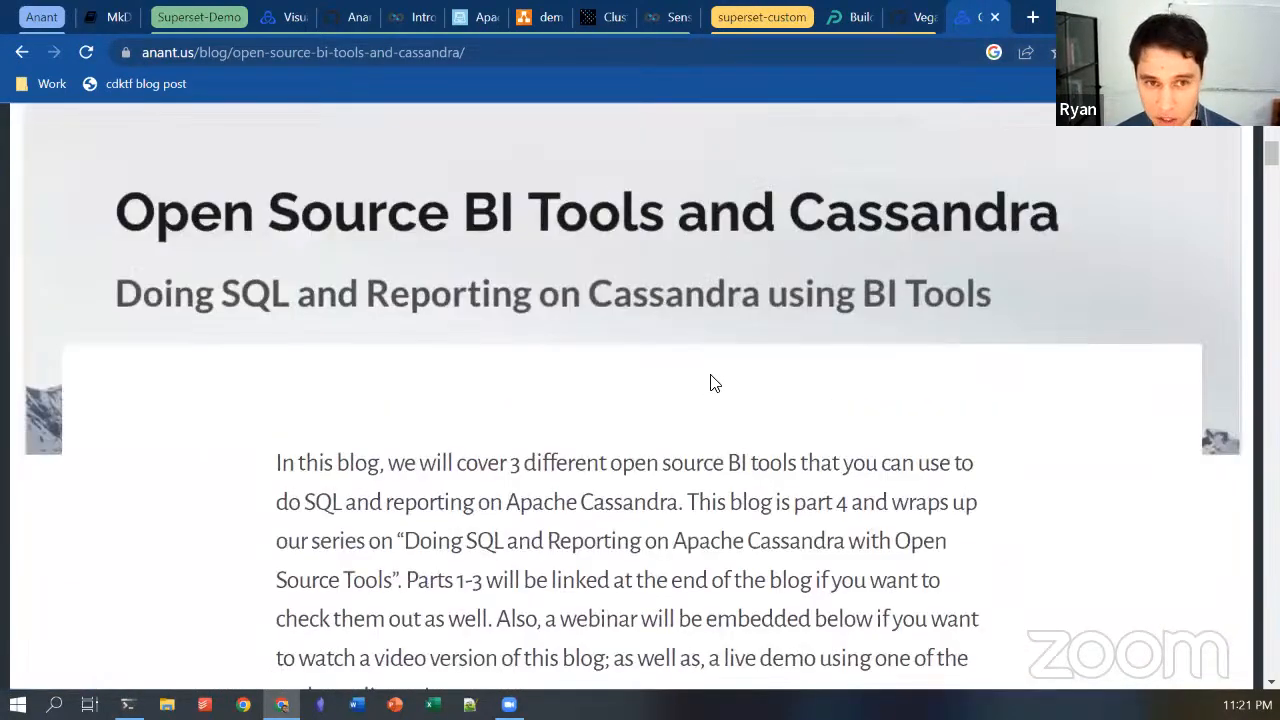
scroll(680, 330, "up", 5)
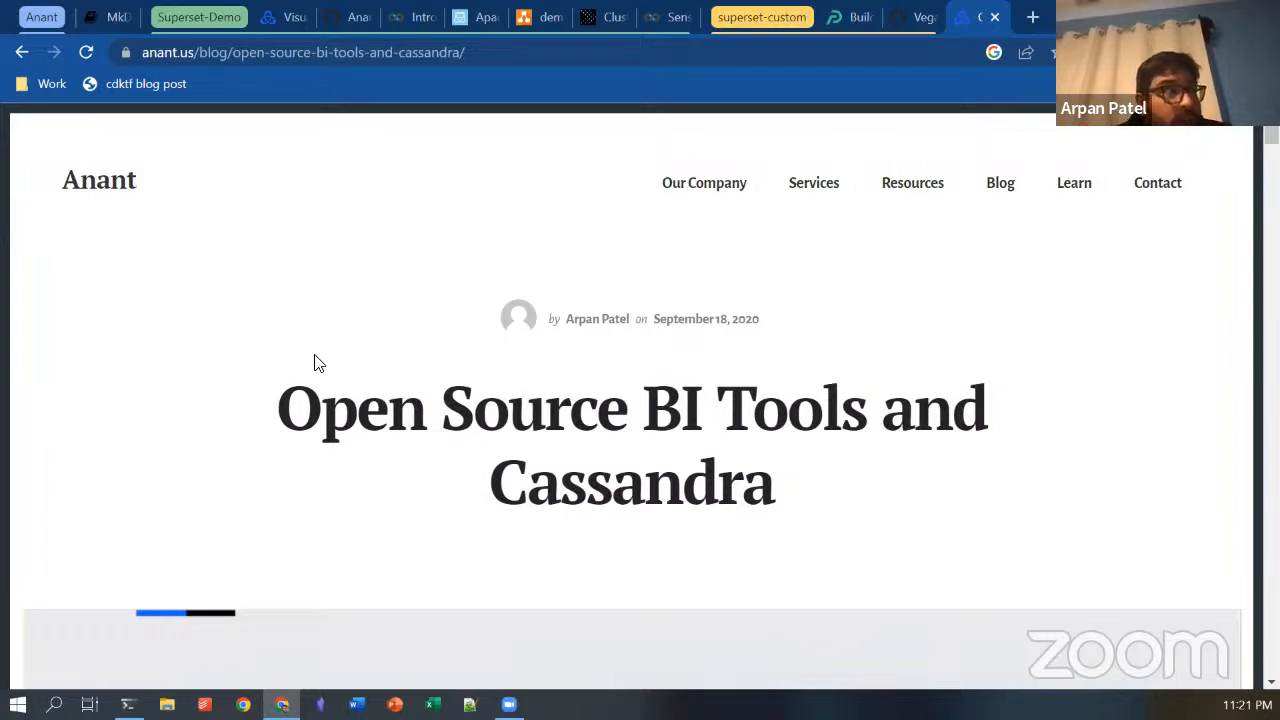
scroll(318, 363, "down", 2)
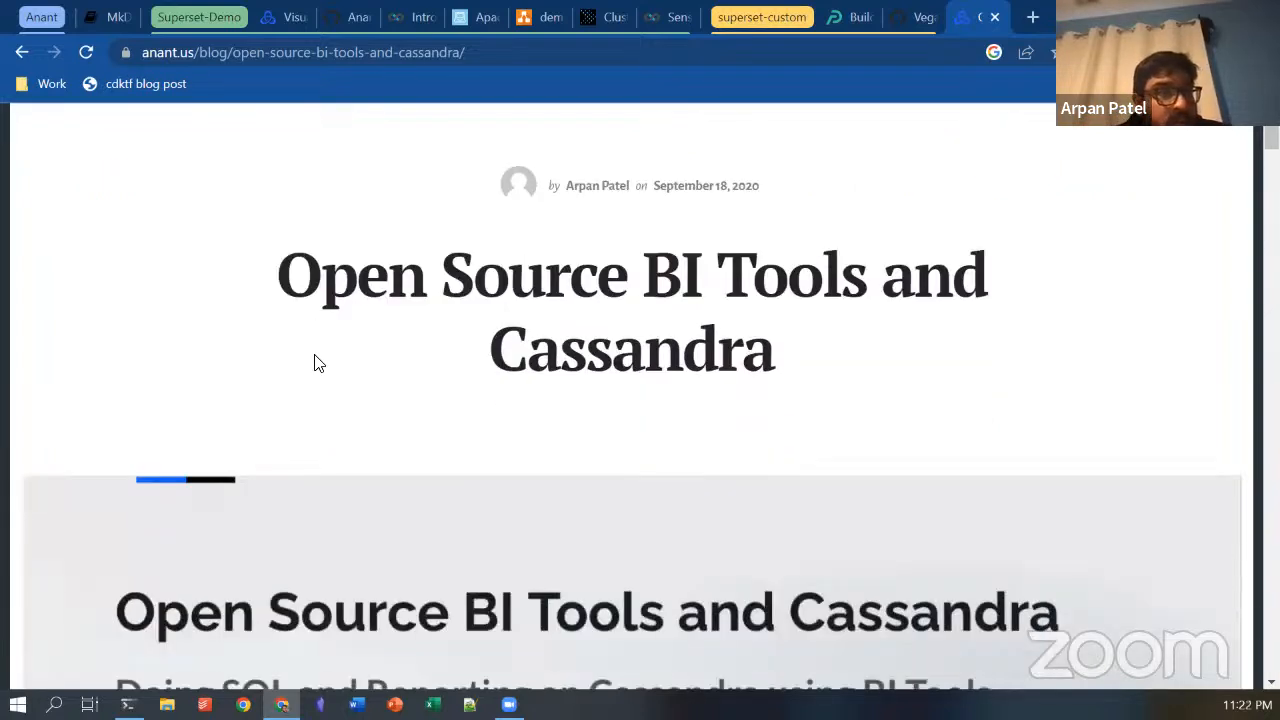
scroll(318, 363, "down", 5)
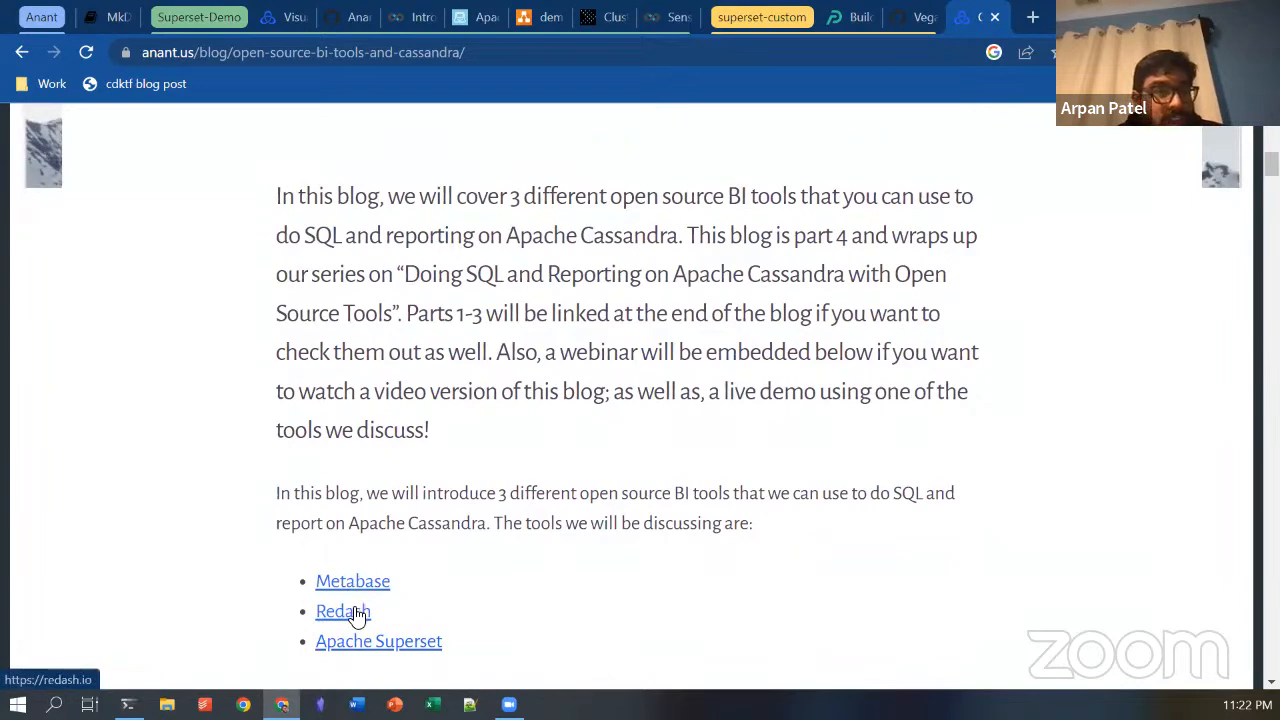
- Check the Metabase website linked in the blog post, close it, and examine the post's Metabase features and example dashboard
left_click(352, 584)
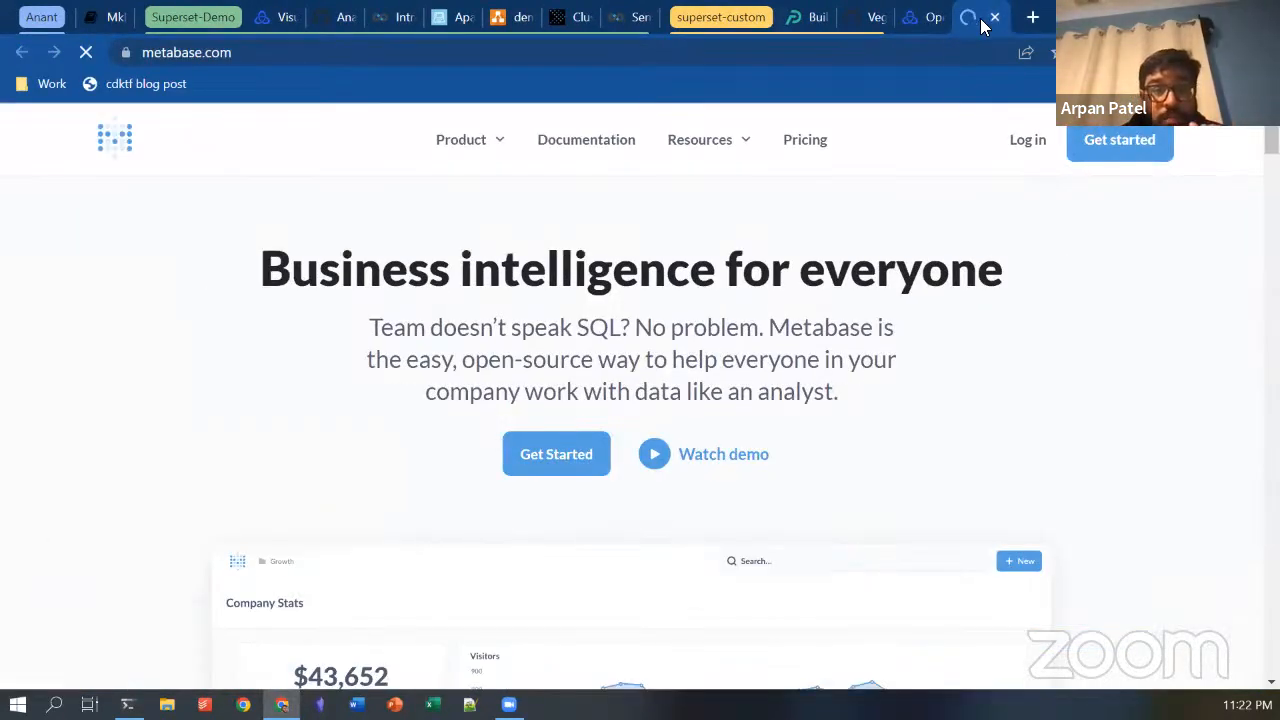
left_click(995, 17)
scroll(262, 345, "down", 15)
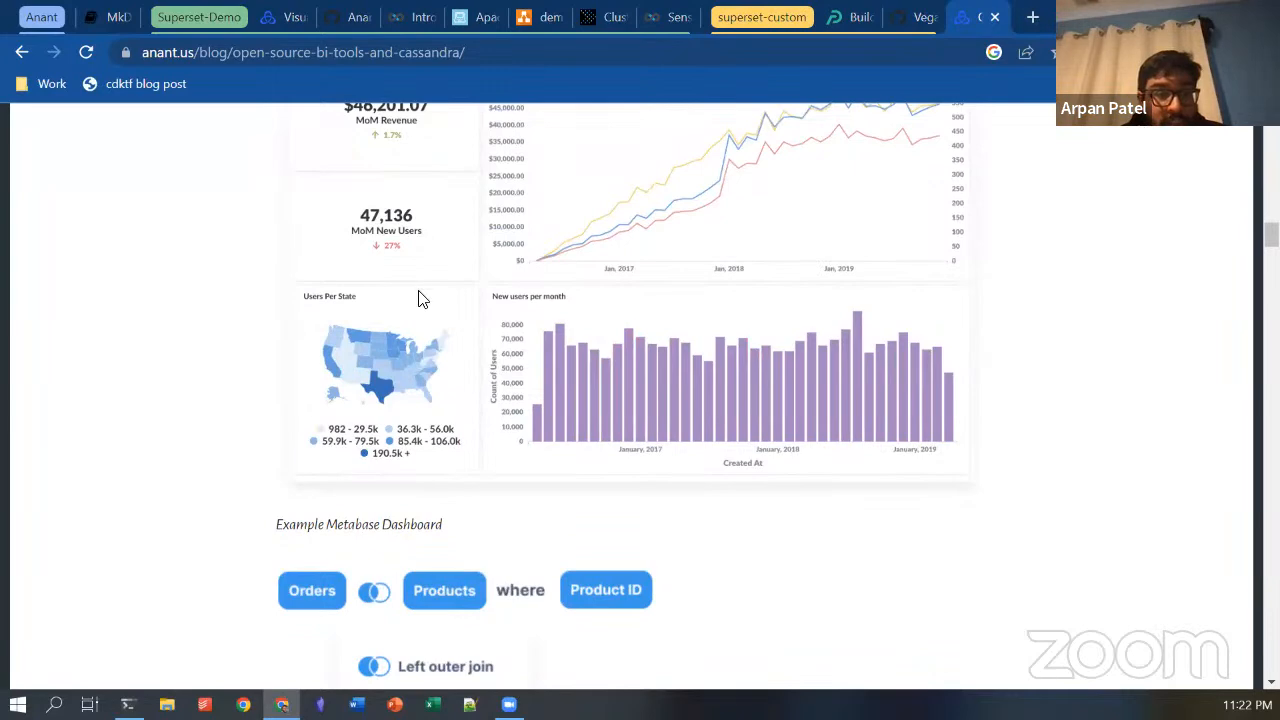
scroll(577, 434, "up", 4)
scroll(603, 383, "up", 4)
scroll(602, 378, "up", 3)
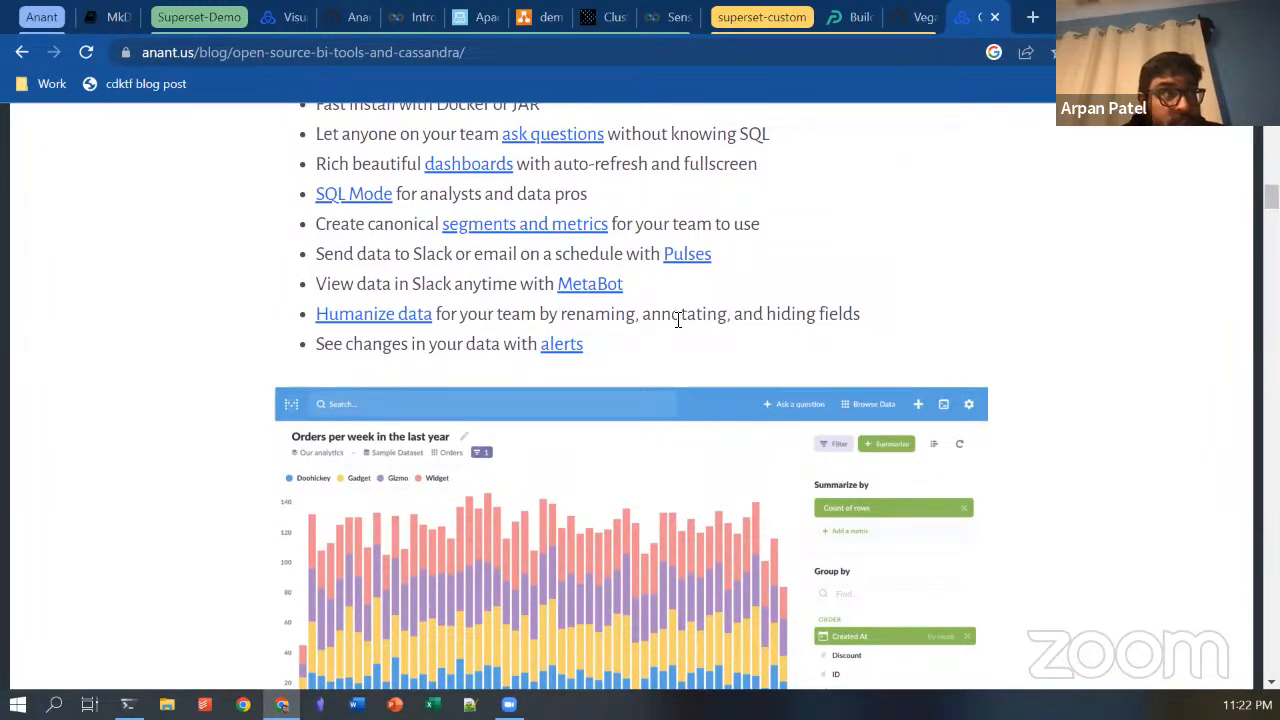
- Examine the Metabase features, example visualizations and database connector list in the blog post
scroll(677, 318, "up", 3)
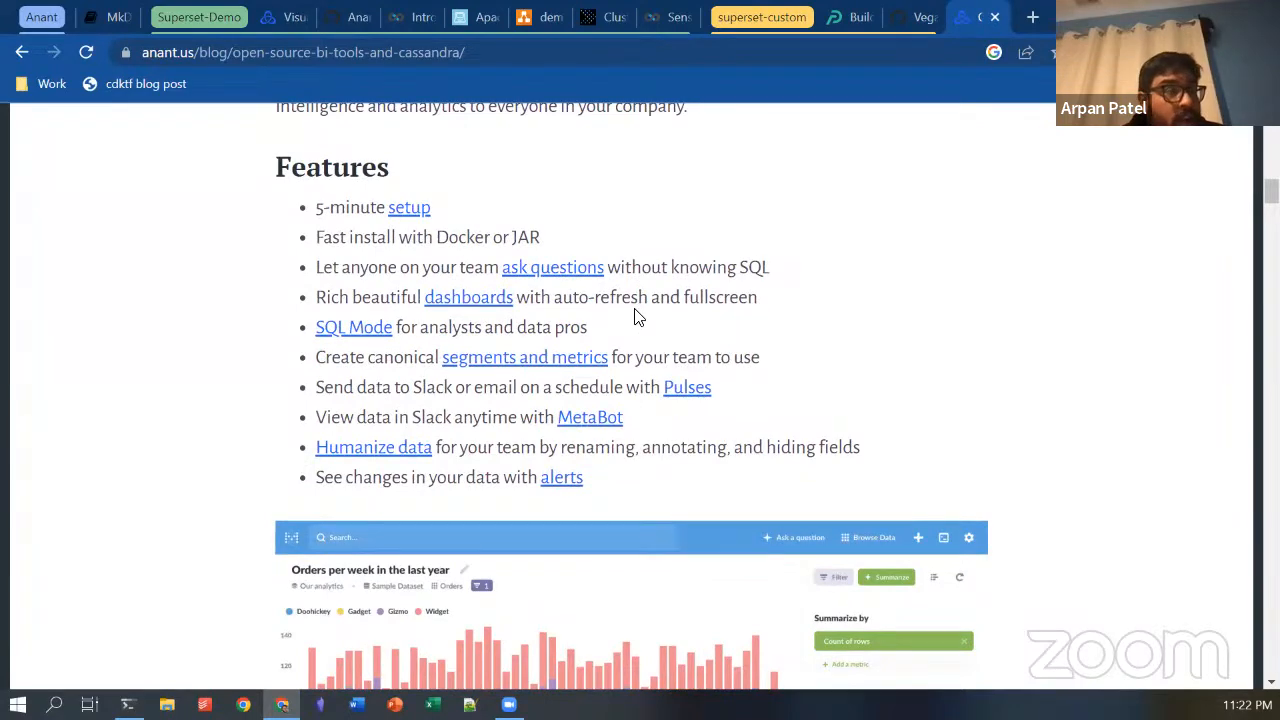
scroll(634, 317, "up", 1)
scroll(637, 320, "down", 15)
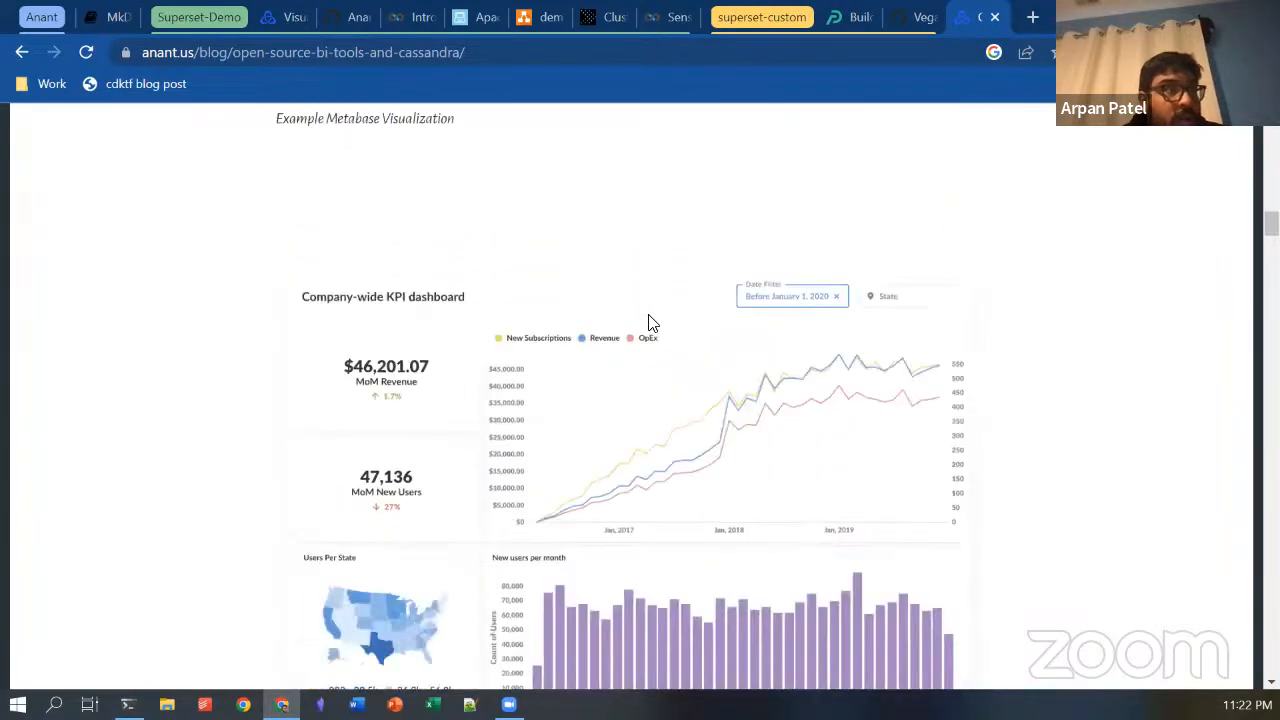
scroll(650, 322, "down", 4)
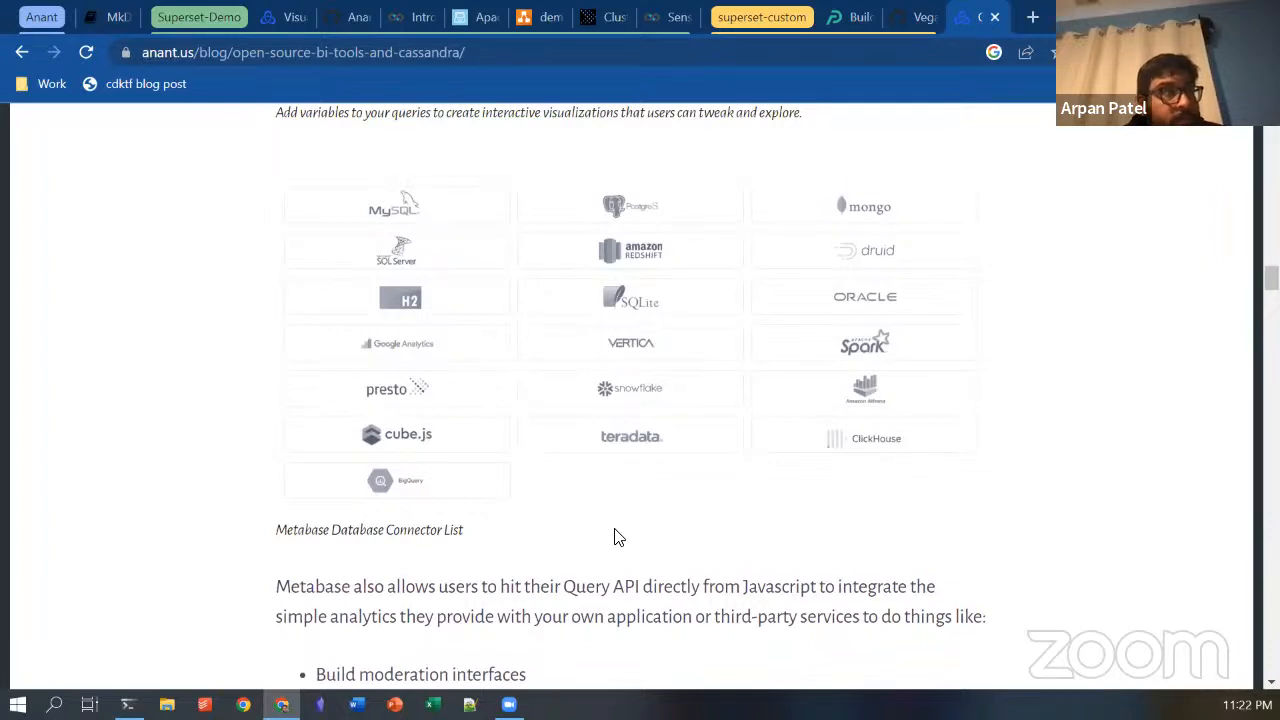
scroll(617, 536, "up", 1)
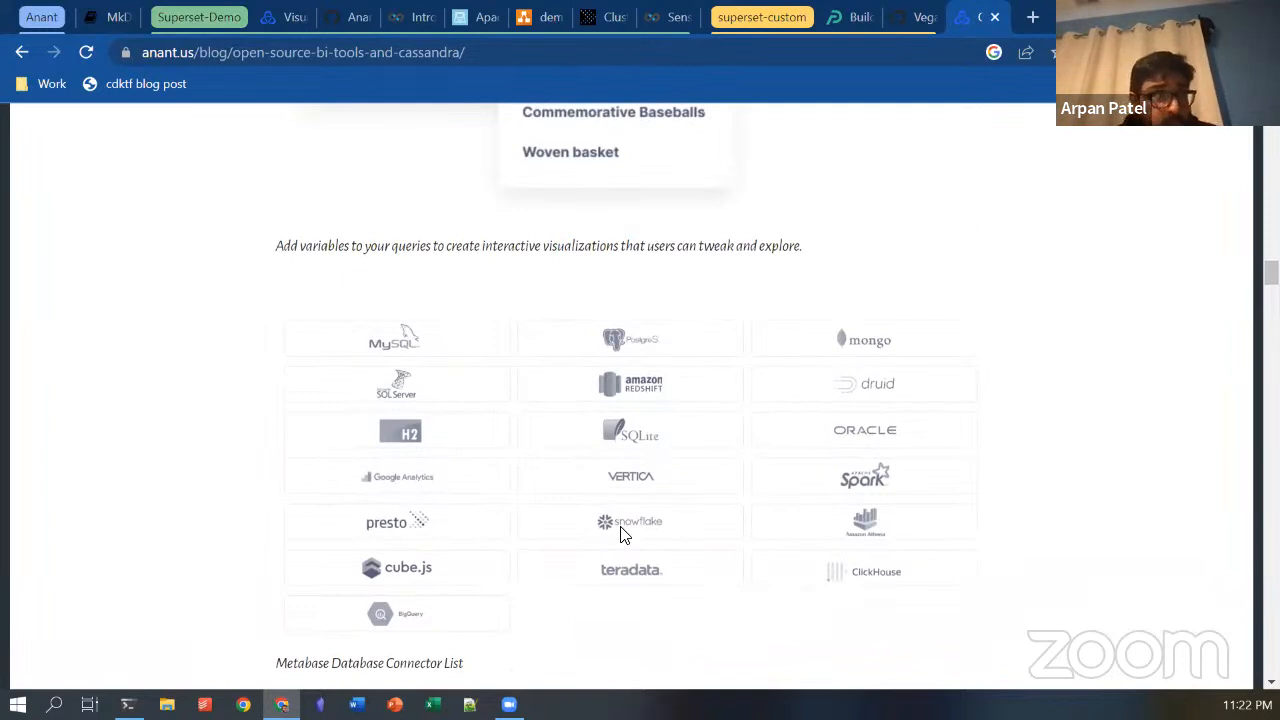
scroll(620, 535, "down", 1)
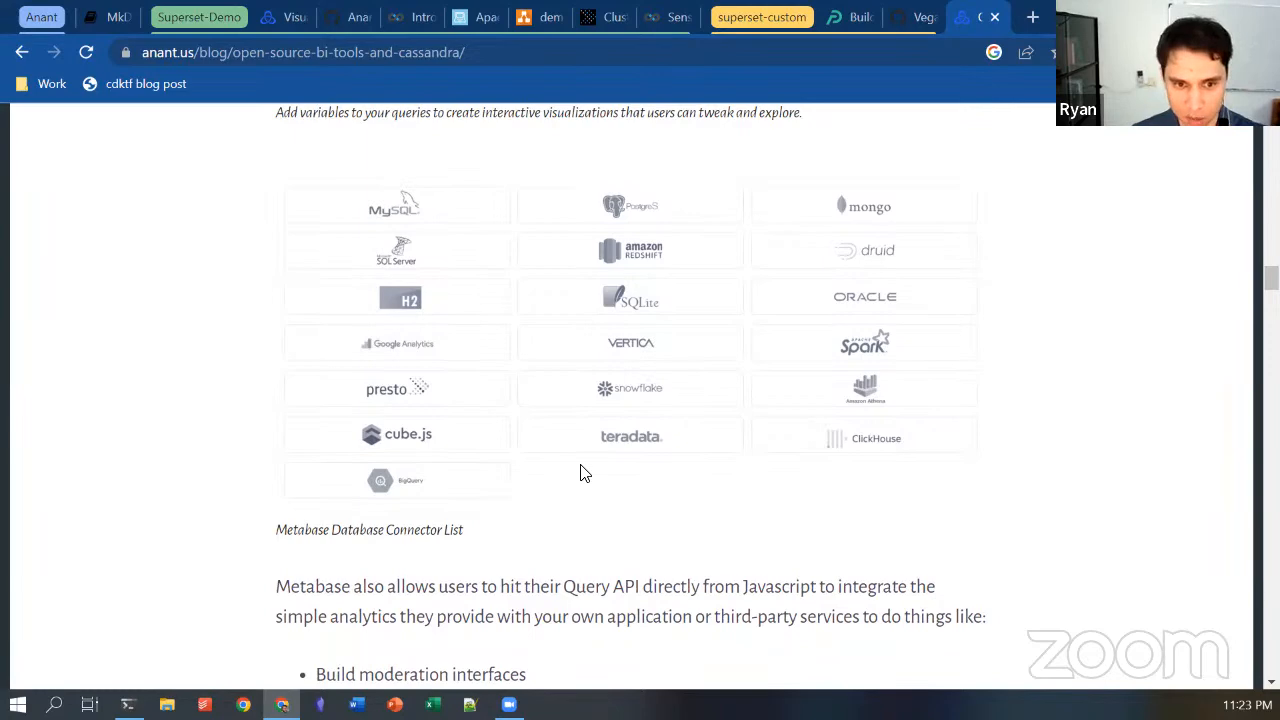
scroll(636, 415, "up", 3)
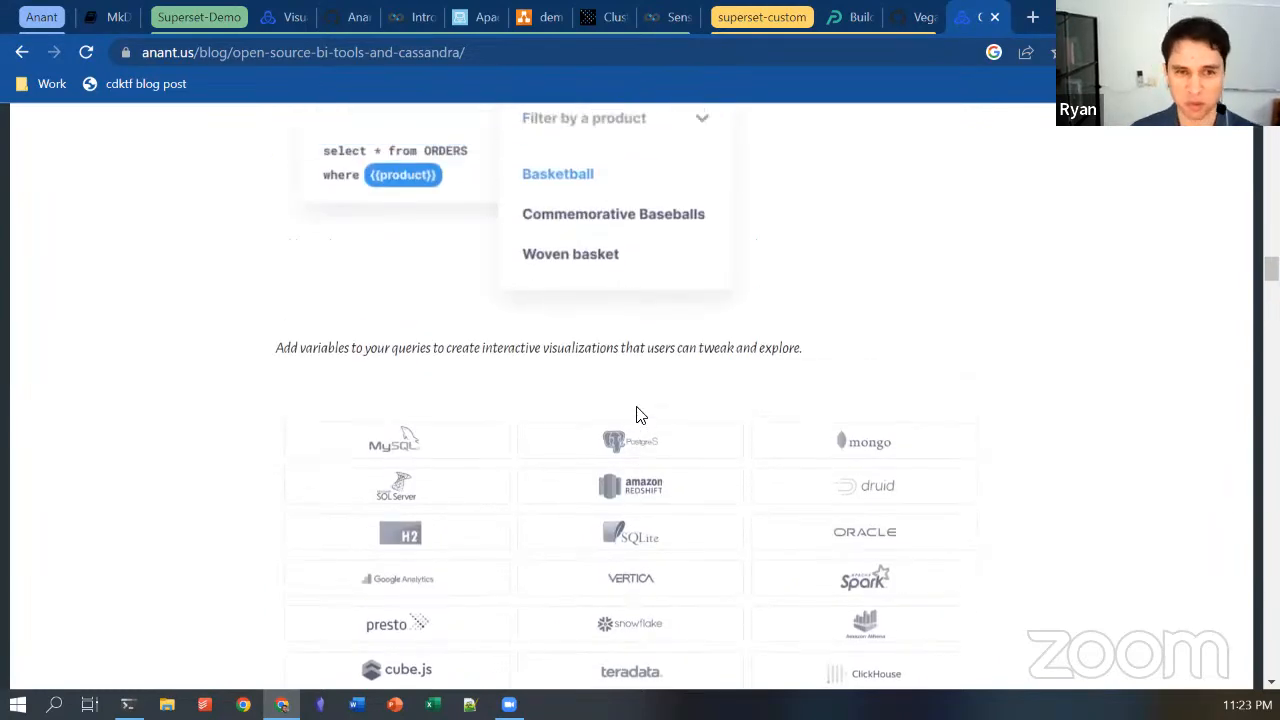
scroll(640, 415, "down", 1)
scroll(643, 349, "up", 1)
scroll(642, 347, "down", 1)
scroll(640, 347, "down", 2)
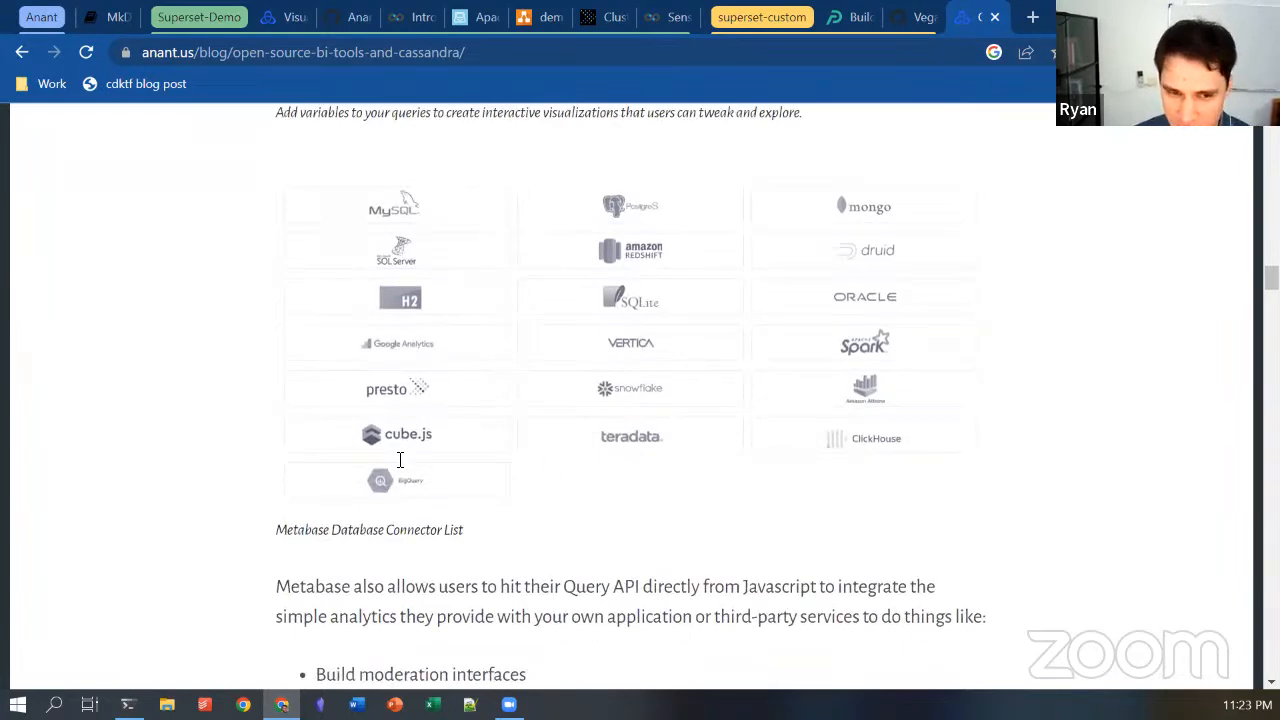
scroll(400, 457, "down", 1)
- Examine the Redash demo and the grid of databases it supports in the blog post
scroll(518, 474, "down", 15)
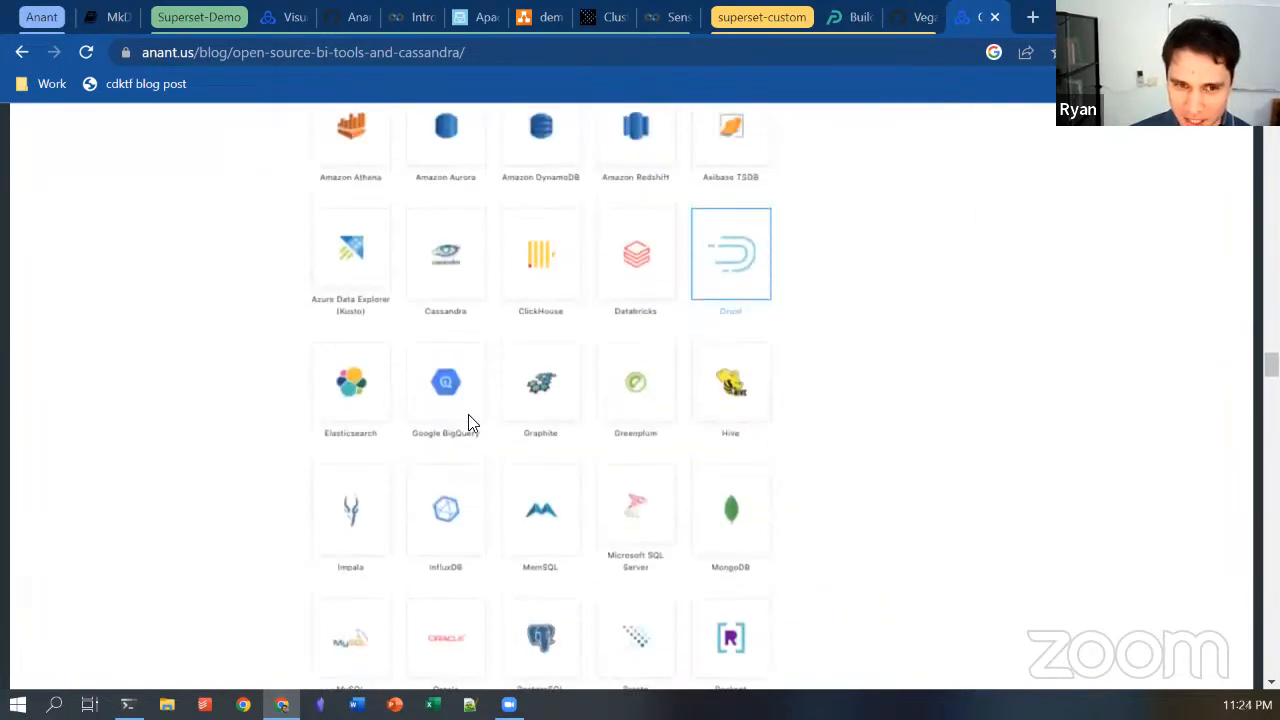
scroll(706, 466, "down", 1)
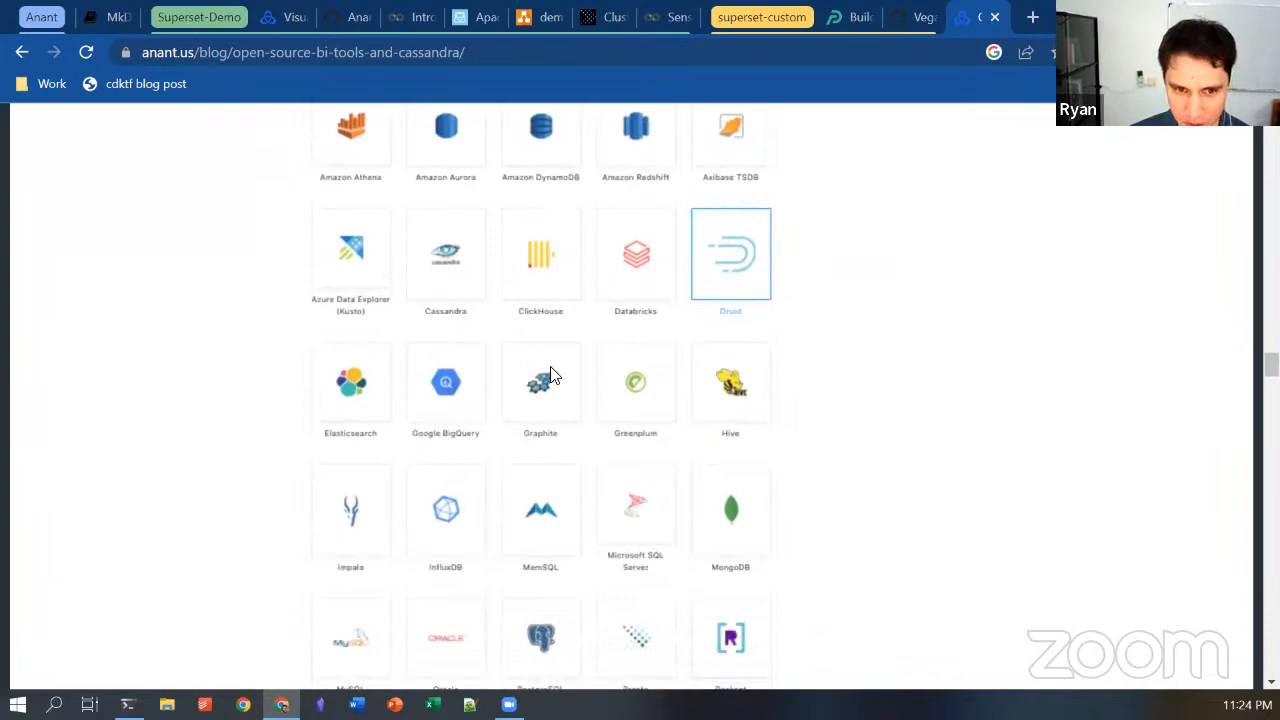
scroll(418, 271, "up", 2)
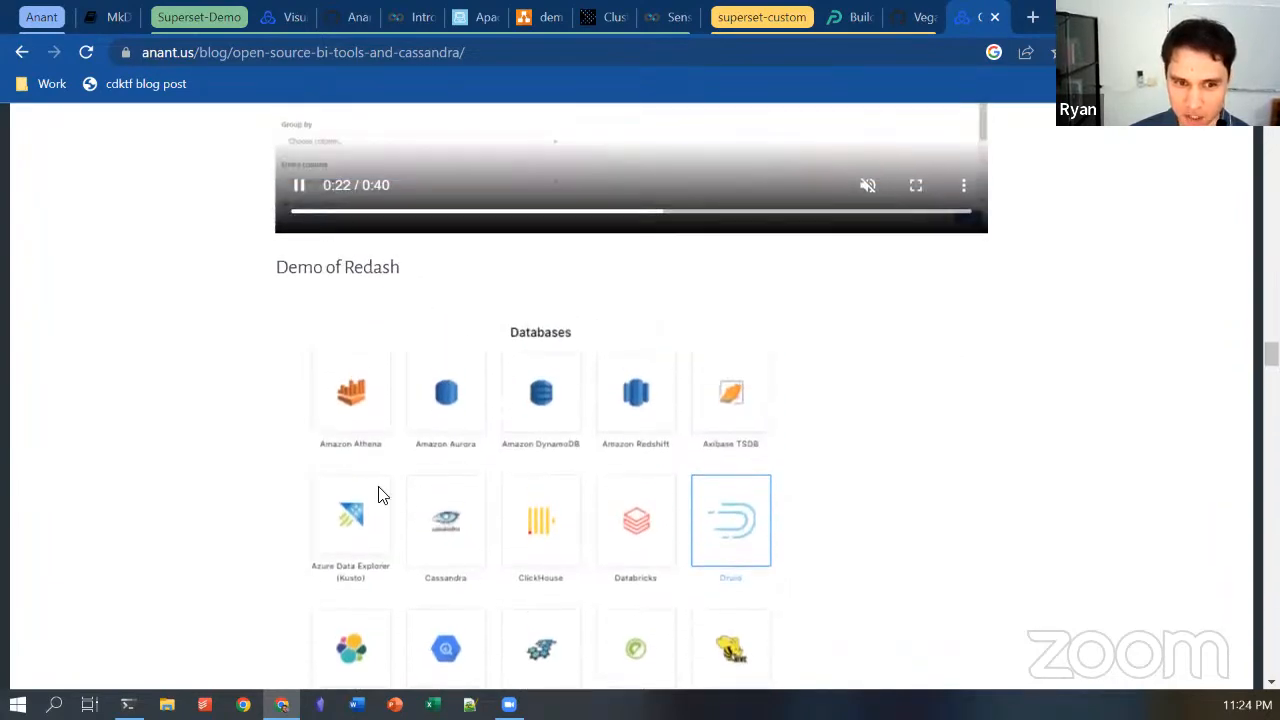
scroll(506, 551, "up", 2)
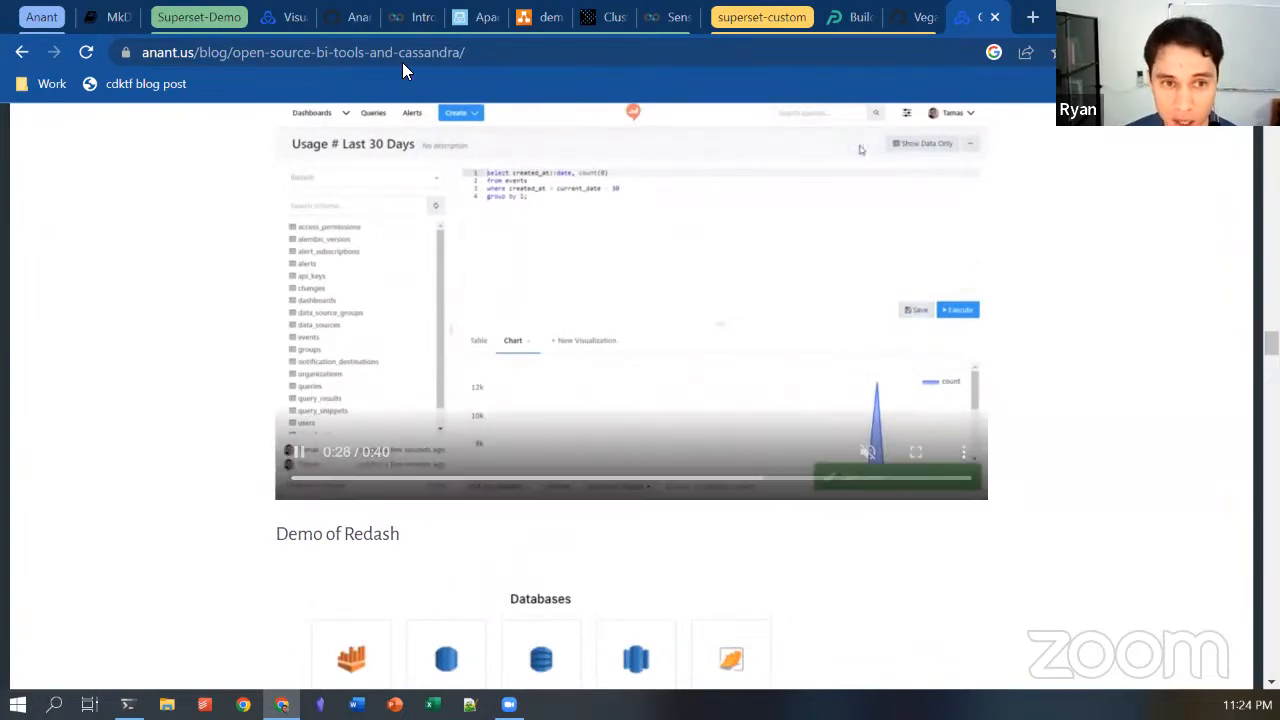
- Switch to the running Superset instance and filter its charts list with Favorite set to Yes
left_click(415, 17)
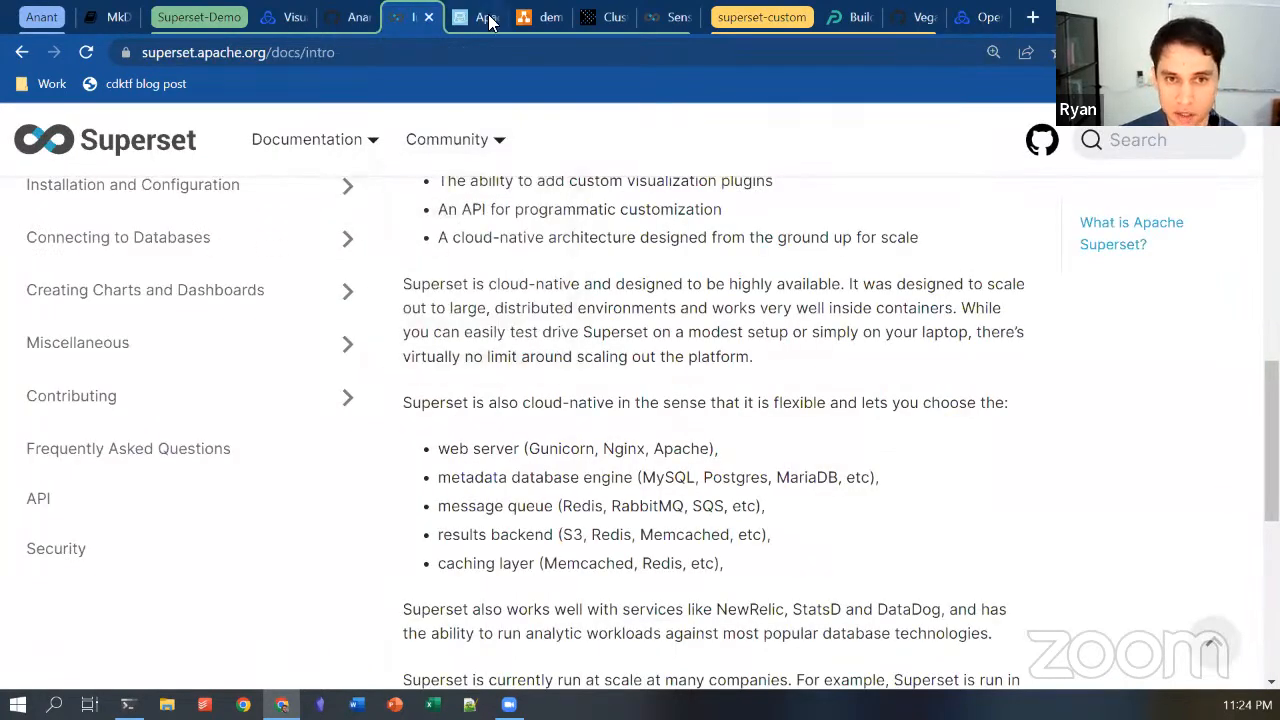
left_click(596, 30)
left_click(651, 17)
left_click(188, 132)
left_click(263, 127)
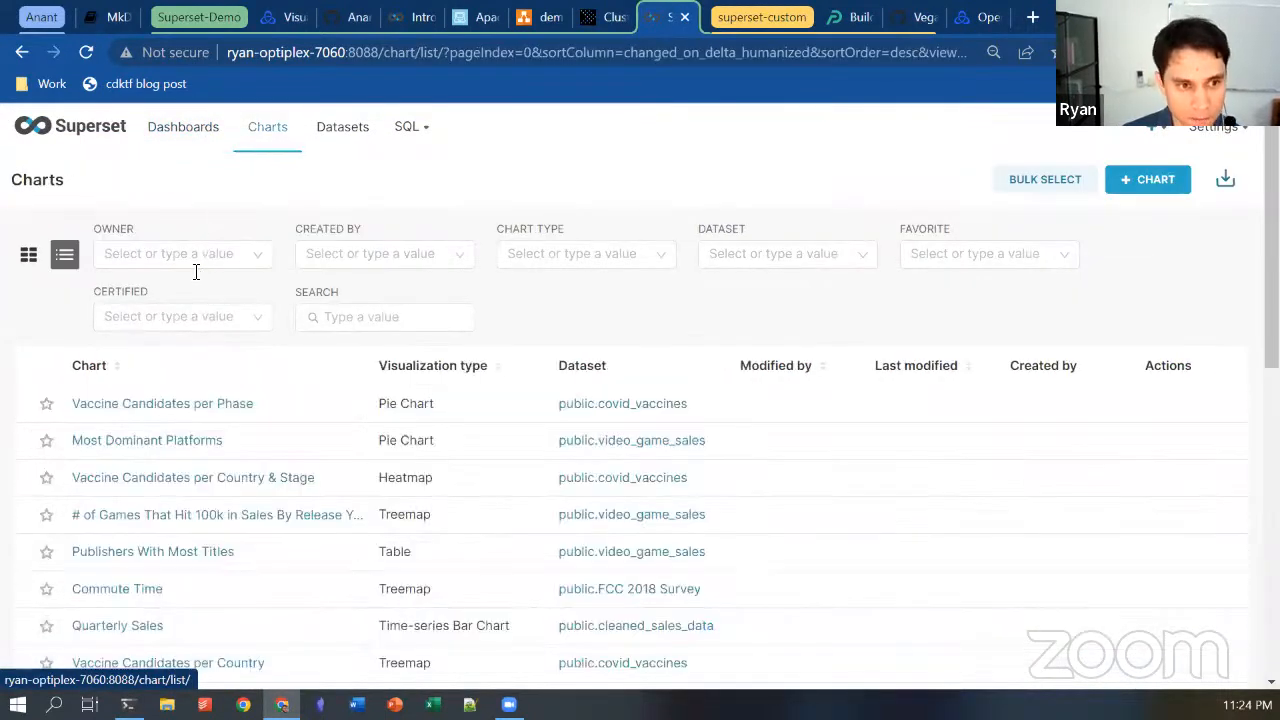
left_click(912, 262)
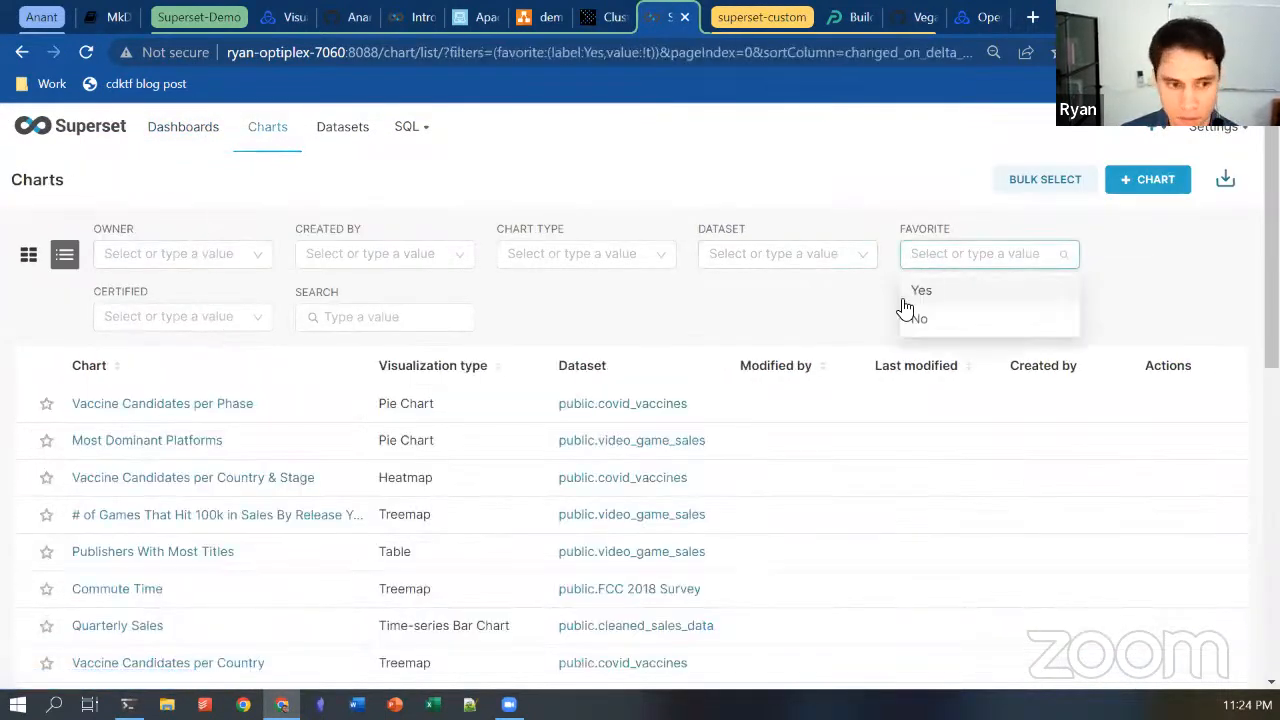
scroll(330, 480, "down", 2)
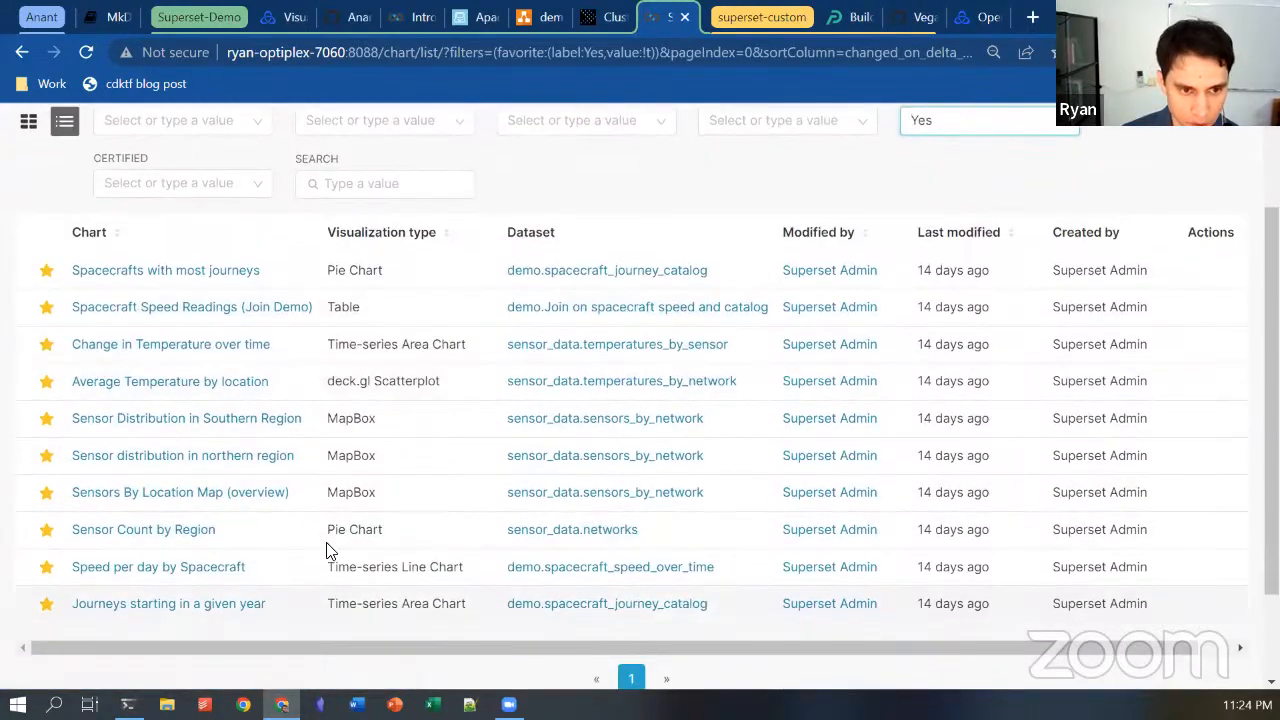
- Open the Spacecraft Speed Readings (Join Demo) chart and bring up its source dataset for editing
left_click(262, 310)
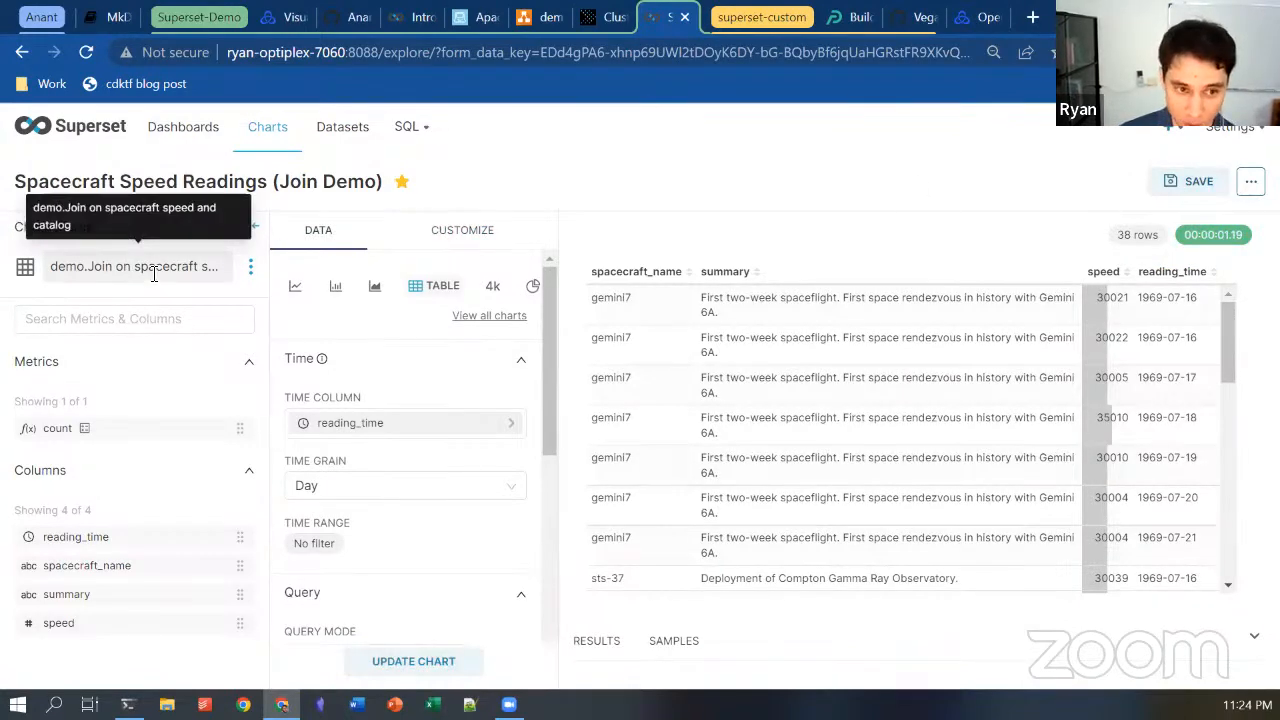
left_click(250, 266)
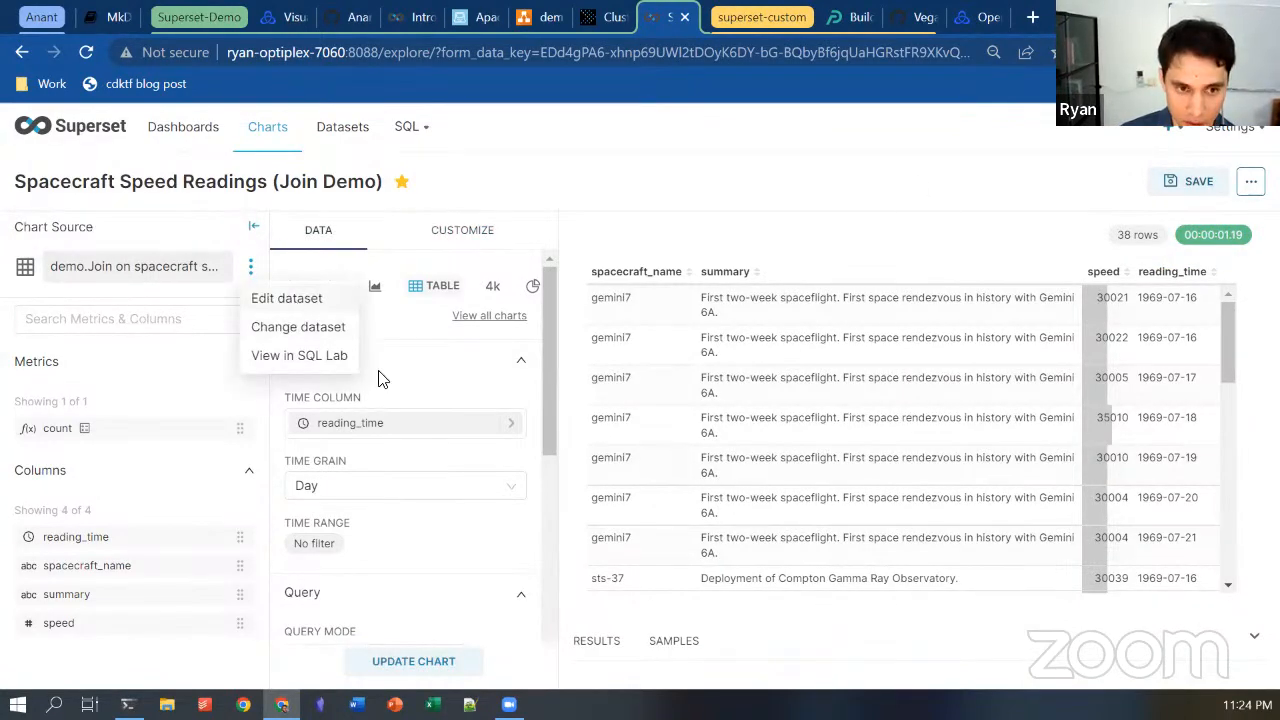
left_click(287, 298)
- Review the join dataset's calculated columns, columns, metrics and source, down to its SQL definition
left_click(632, 265)
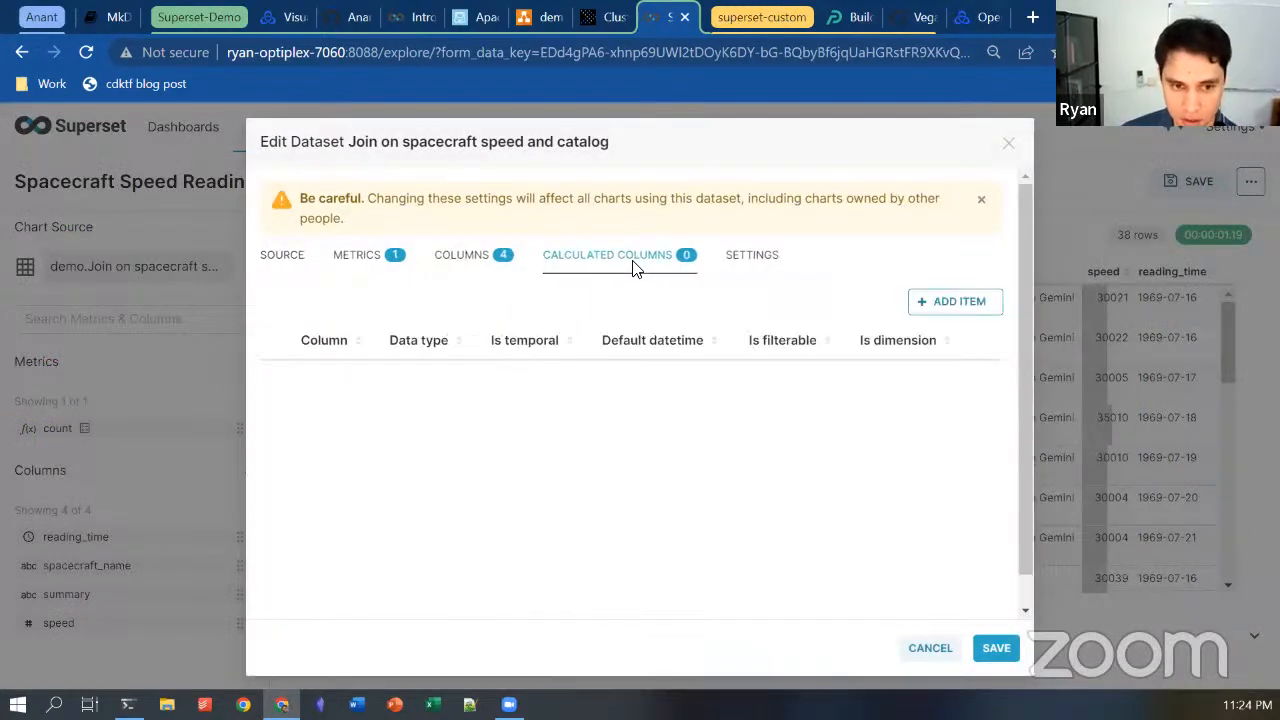
left_click(488, 260)
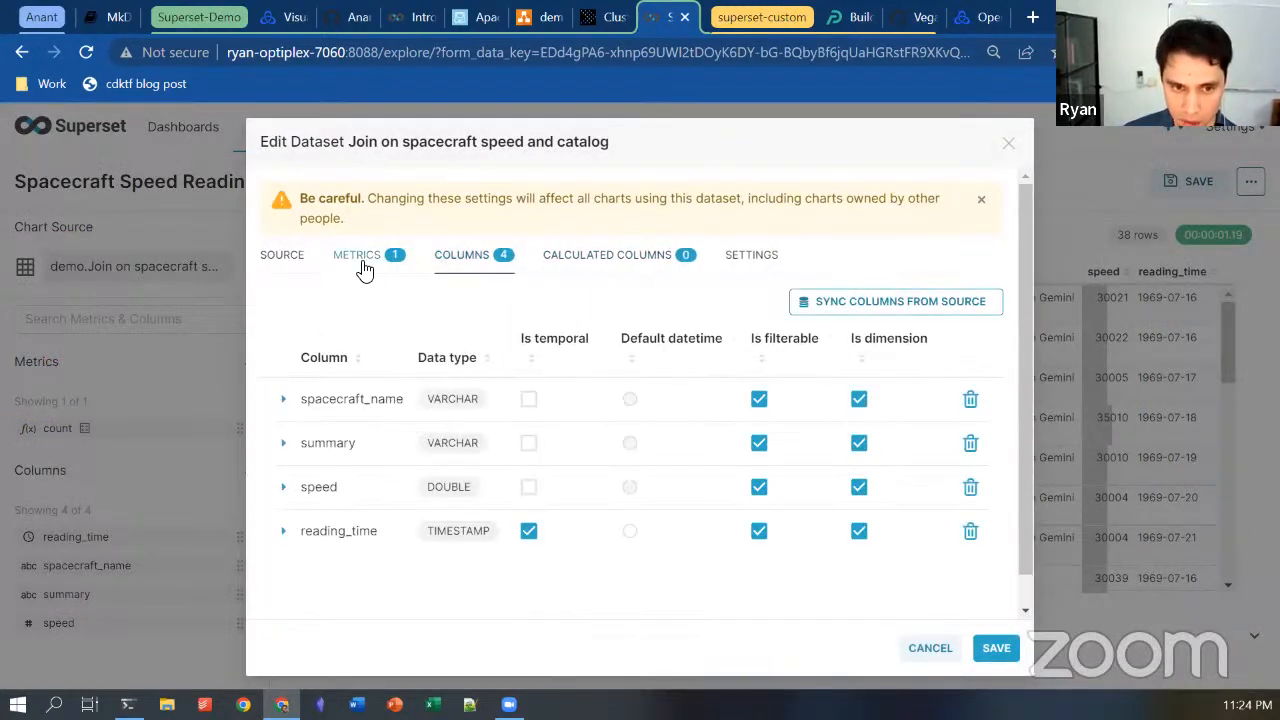
left_click(364, 262)
left_click(279, 257)
scroll(540, 492, "down", 3)
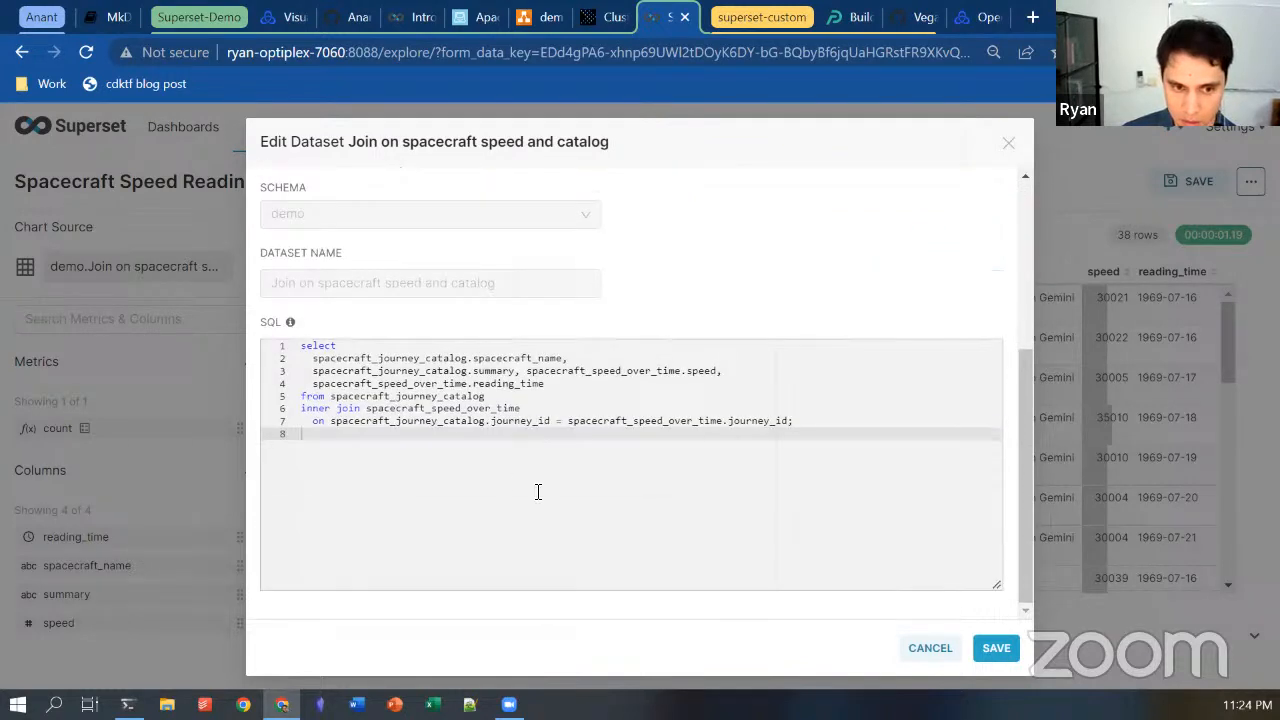
- Highlight the inner join SQL query, check the virtual dataset's database and schema, and close the dataset editor without saving
left_click_drag(454, 456, 277, 343)
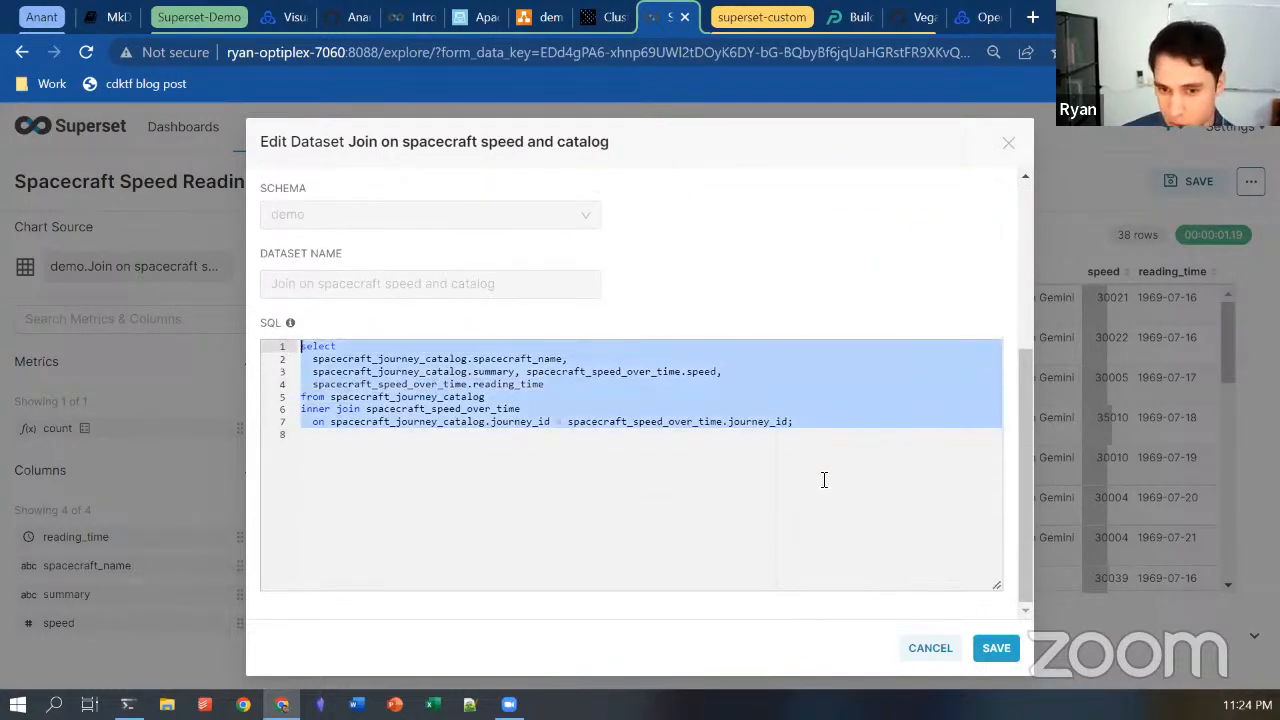
left_click(860, 422)
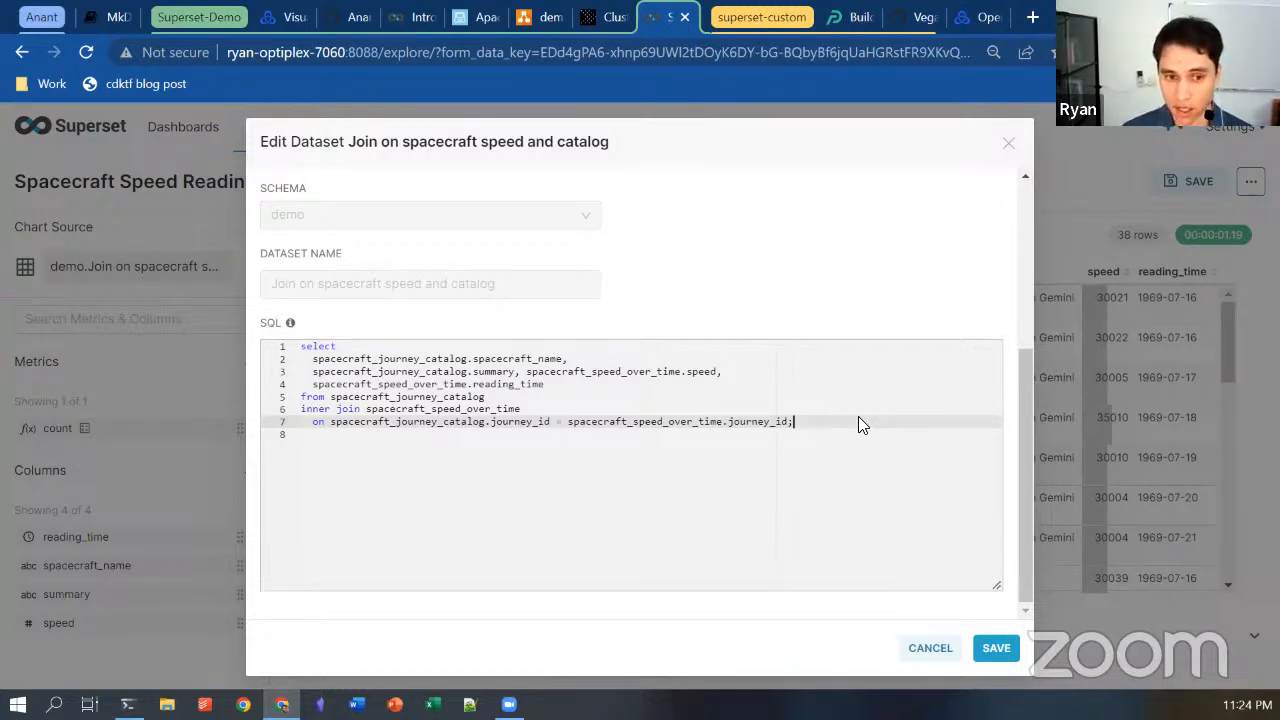
left_click_drag(858, 416, 742, 434)
key("ctrl+a")
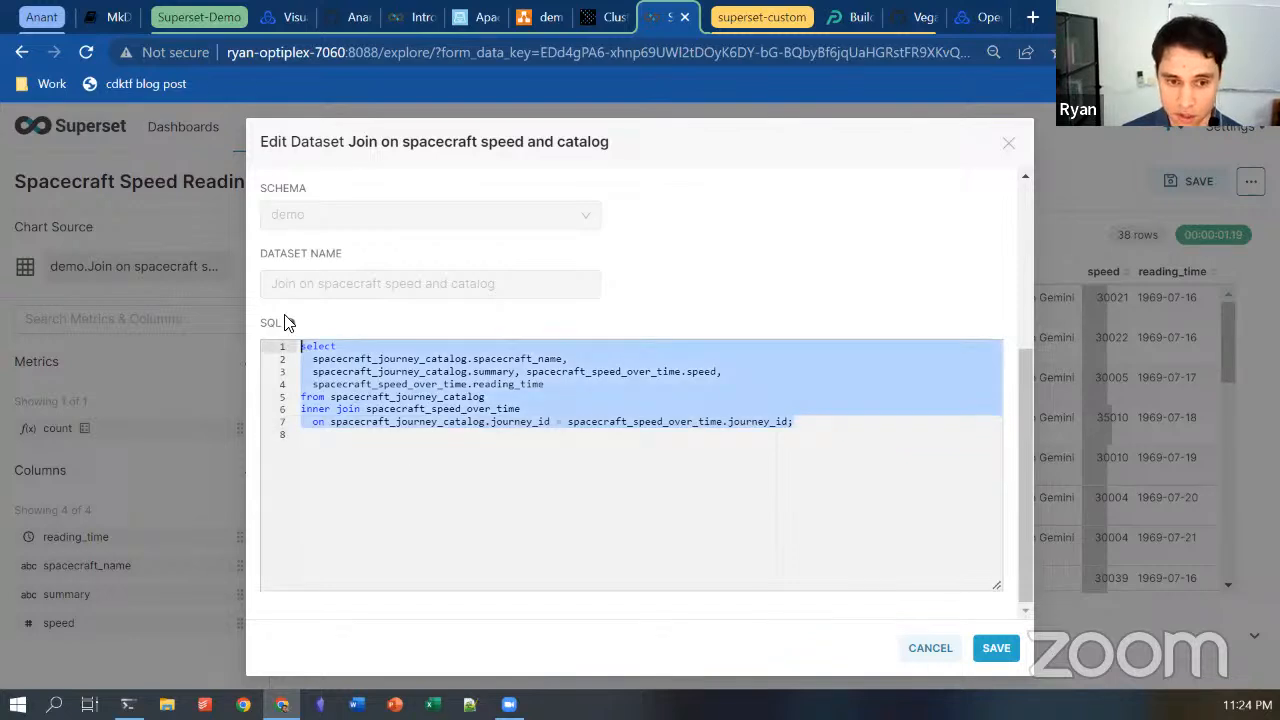
left_click(414, 443)
scroll(450, 462, "up", 3)
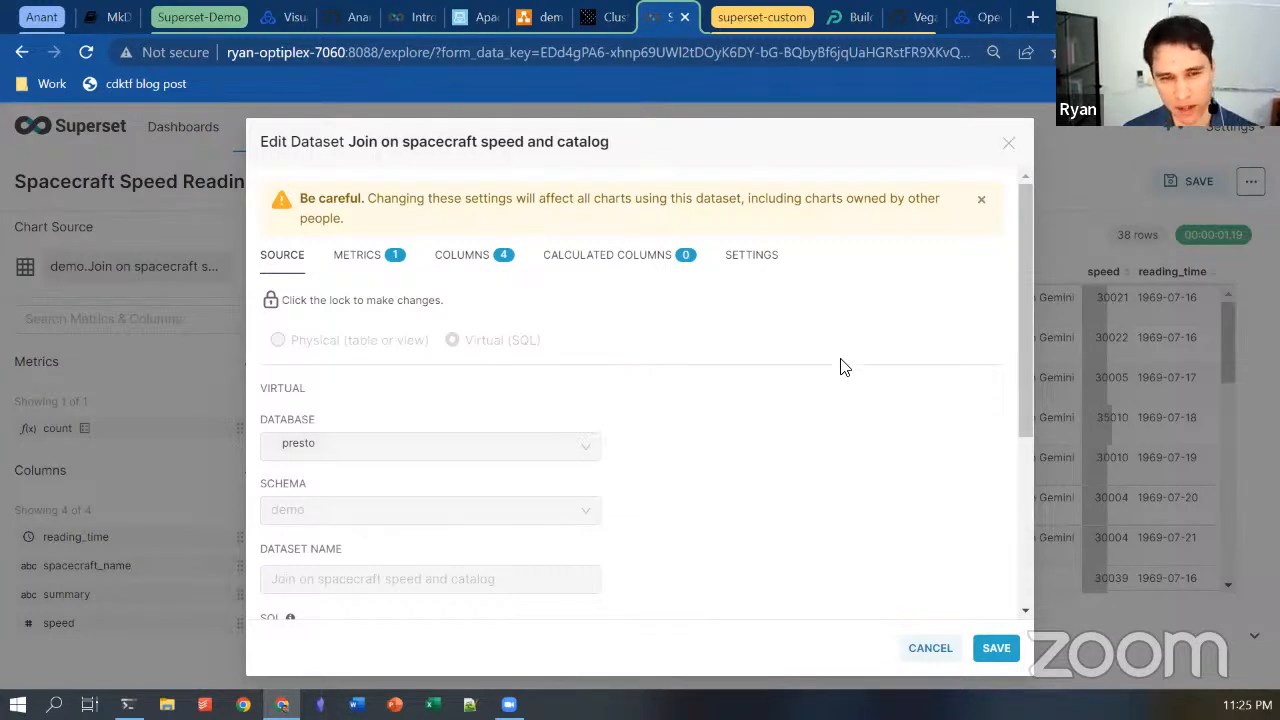
left_click(1009, 144)
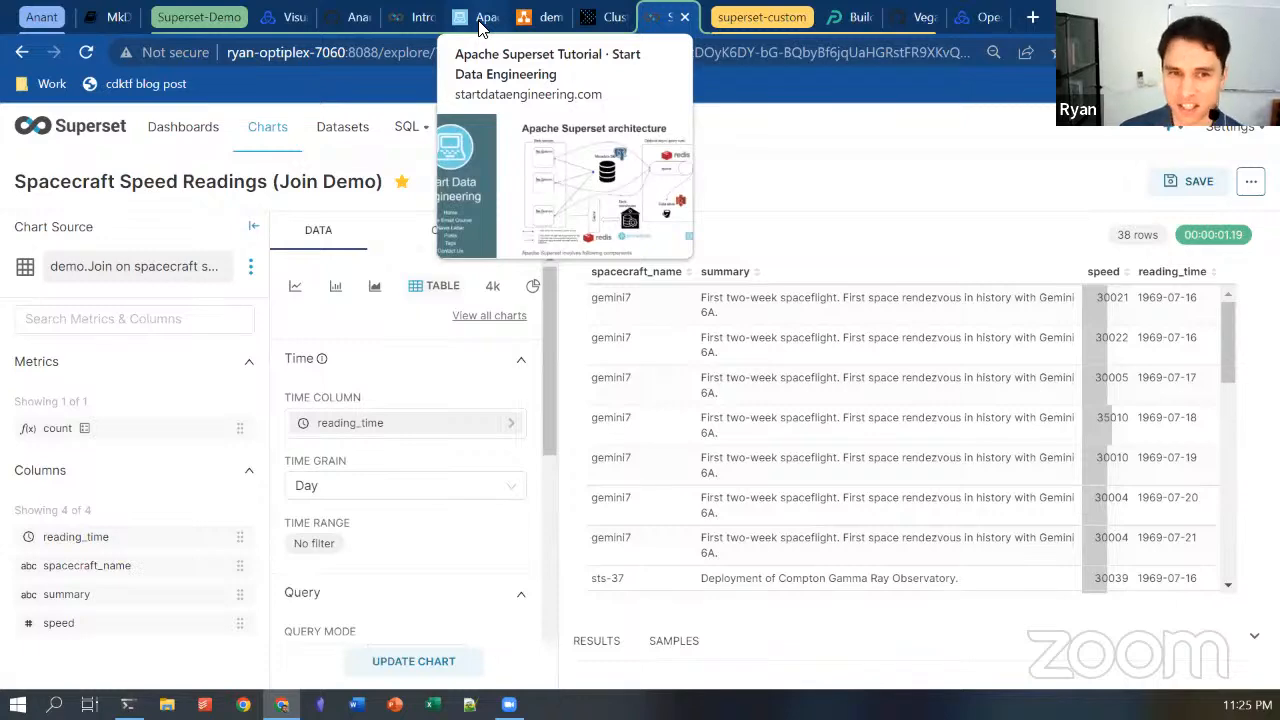
- Switch to the Superset documentation and look through the databases listed under Connecting to Databases
left_click(415, 17)
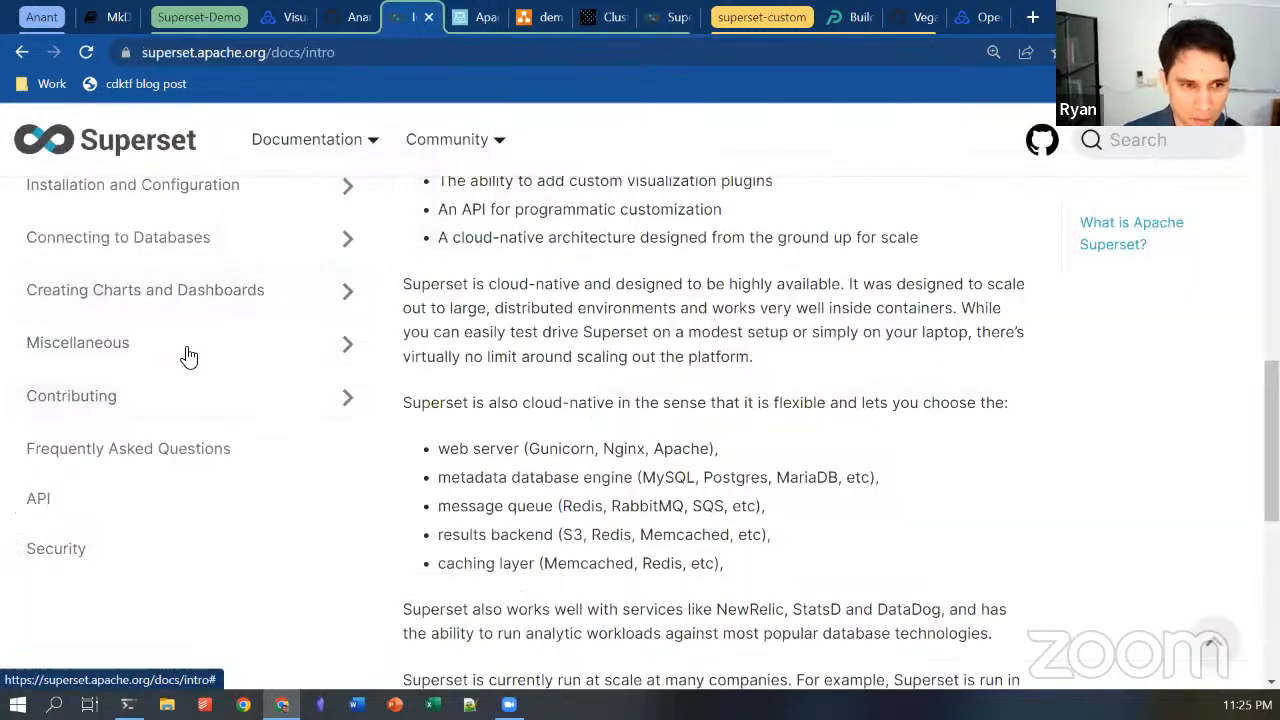
scroll(180, 340, "up", 2)
left_click(215, 238)
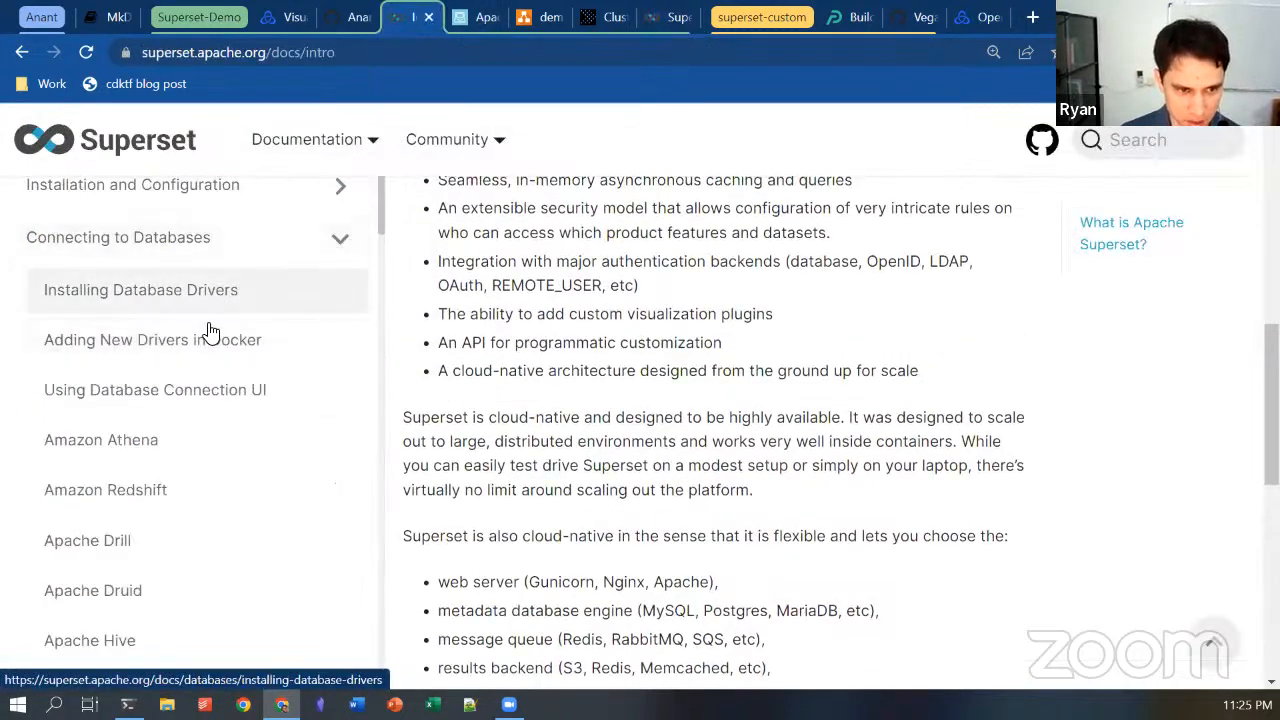
scroll(223, 523, "down", 6)
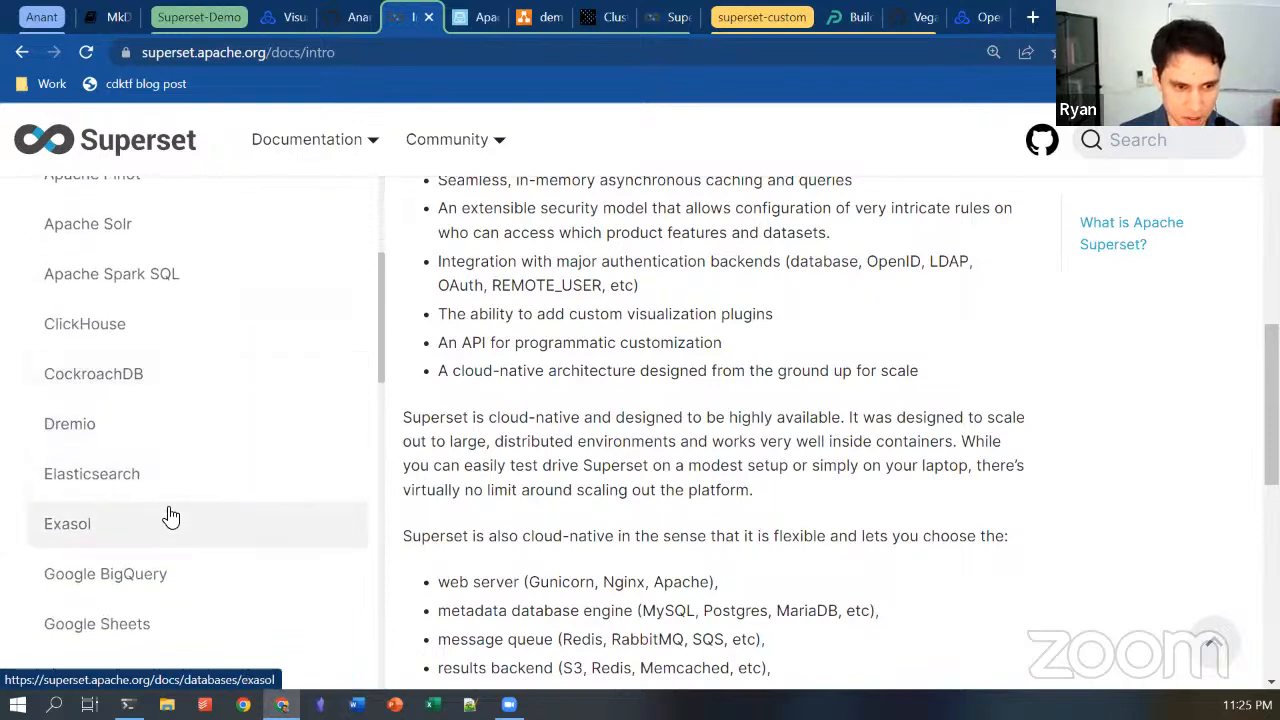
scroll(166, 516, "down", 2)
scroll(150, 460, "up", 2)
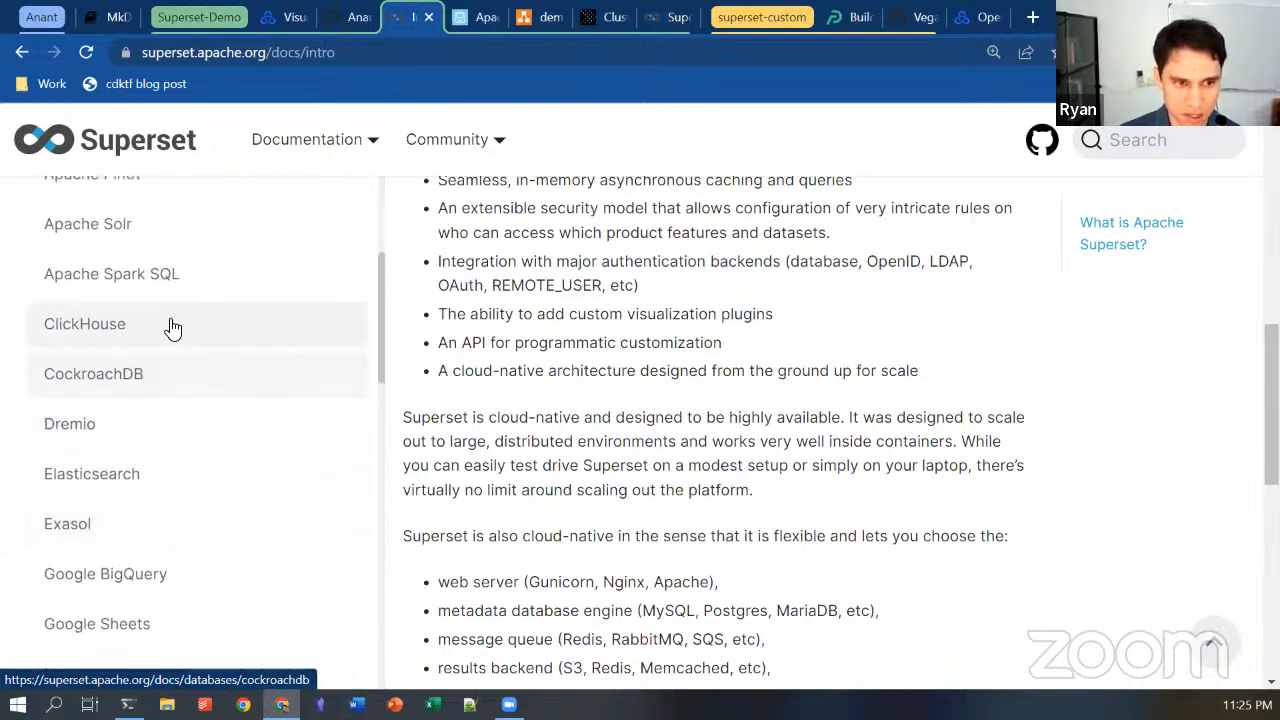
scroll(160, 414, "down", 6)
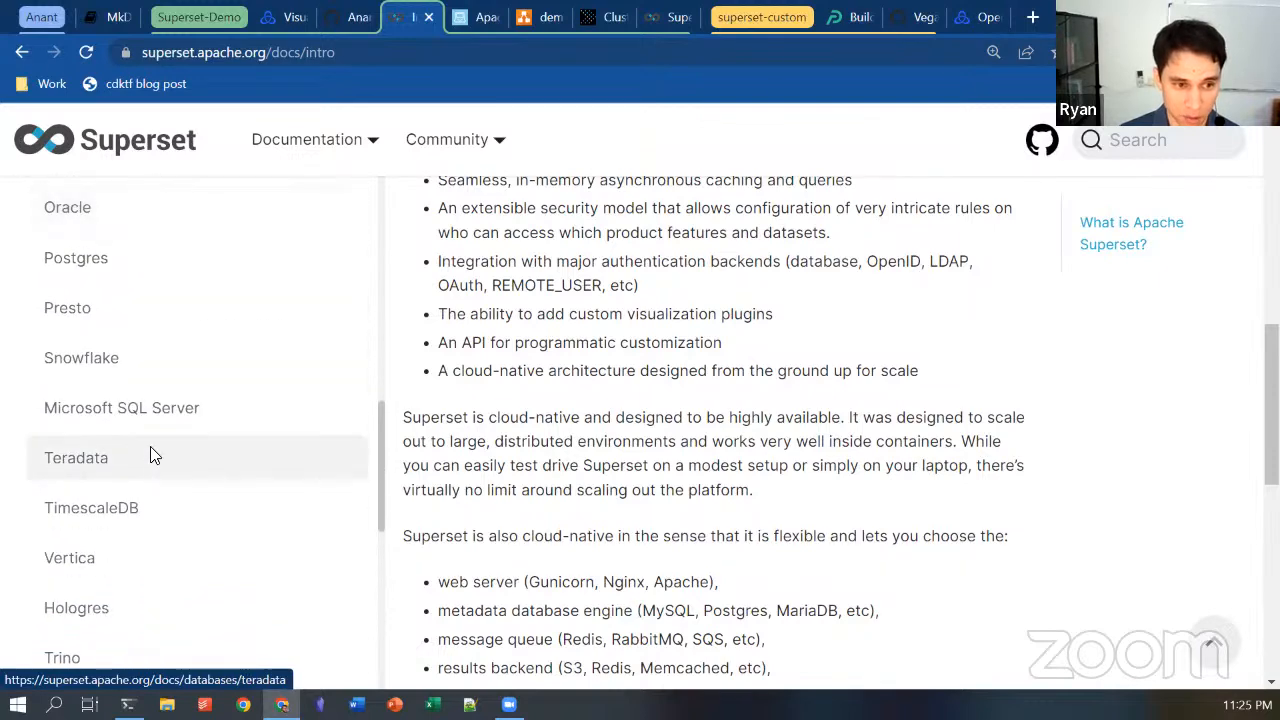
scroll(154, 454, "down", 5)
scroll(146, 459, "down", 4)
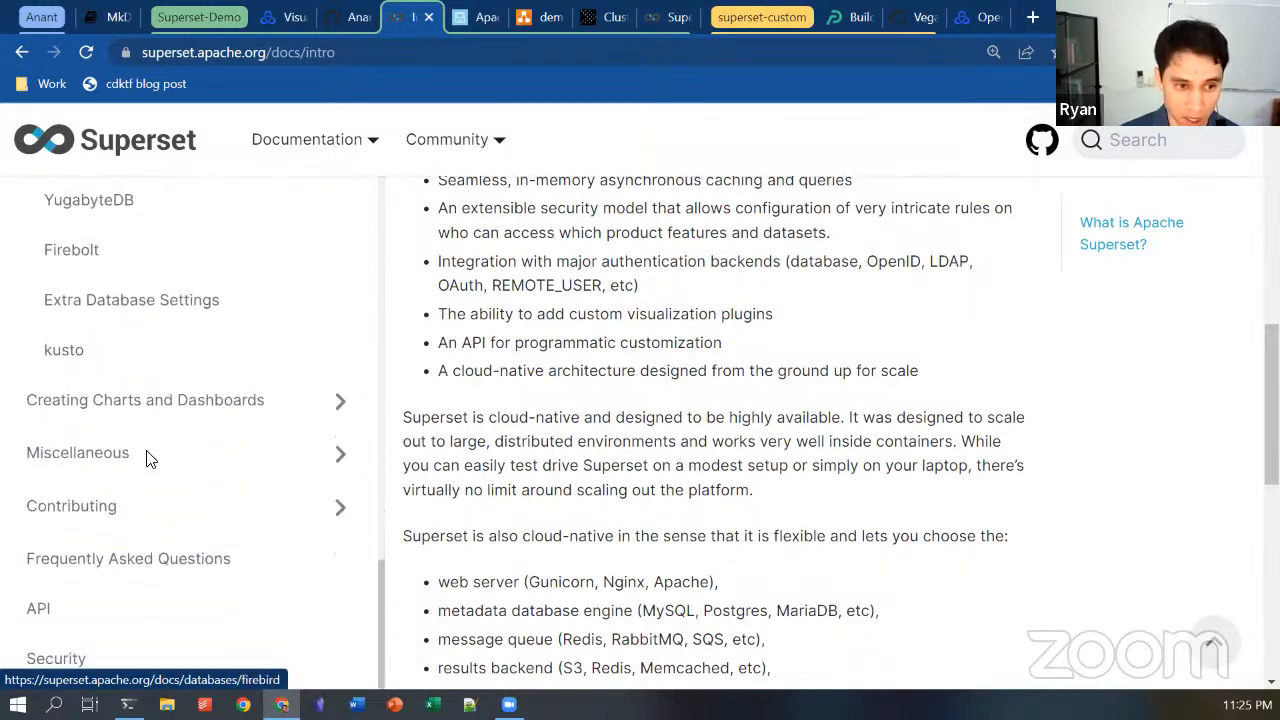
- Open the YugabyteDB documentation page and read its description and connection string format
scroll(149, 457, "up", 3)
left_click(156, 342)
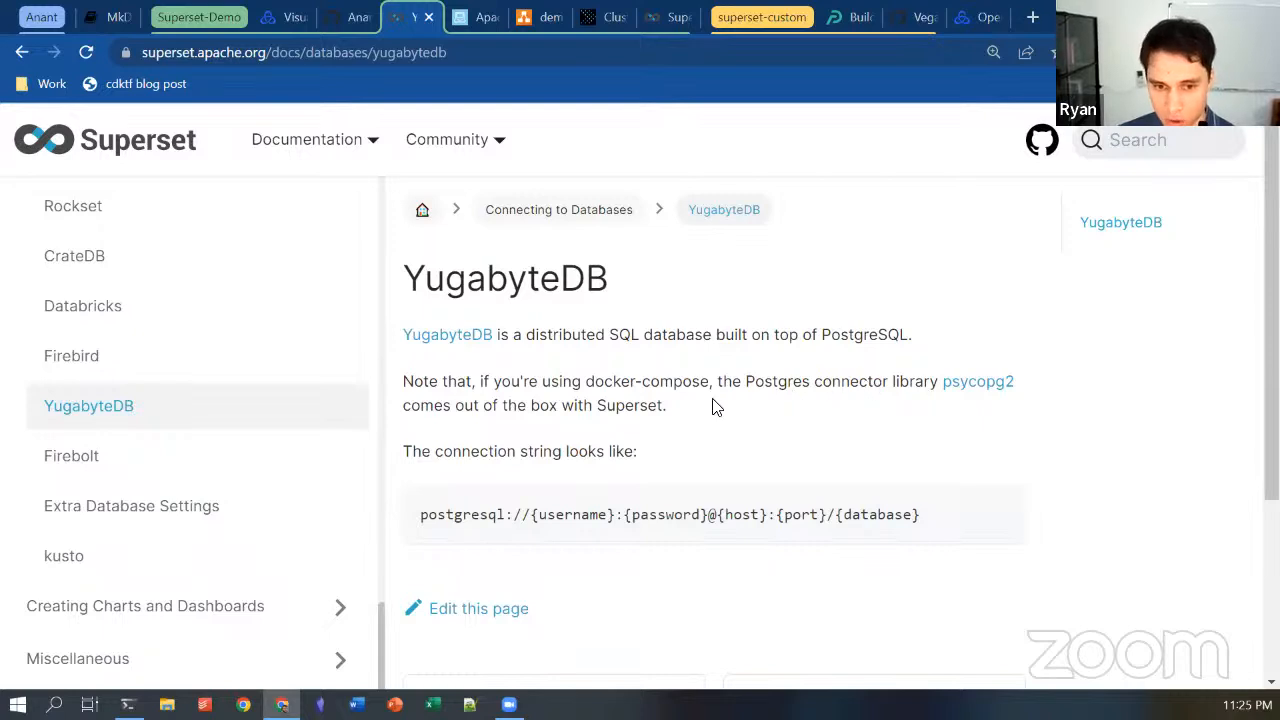
left_click_drag(637, 406, 602, 330)
left_click(578, 331)
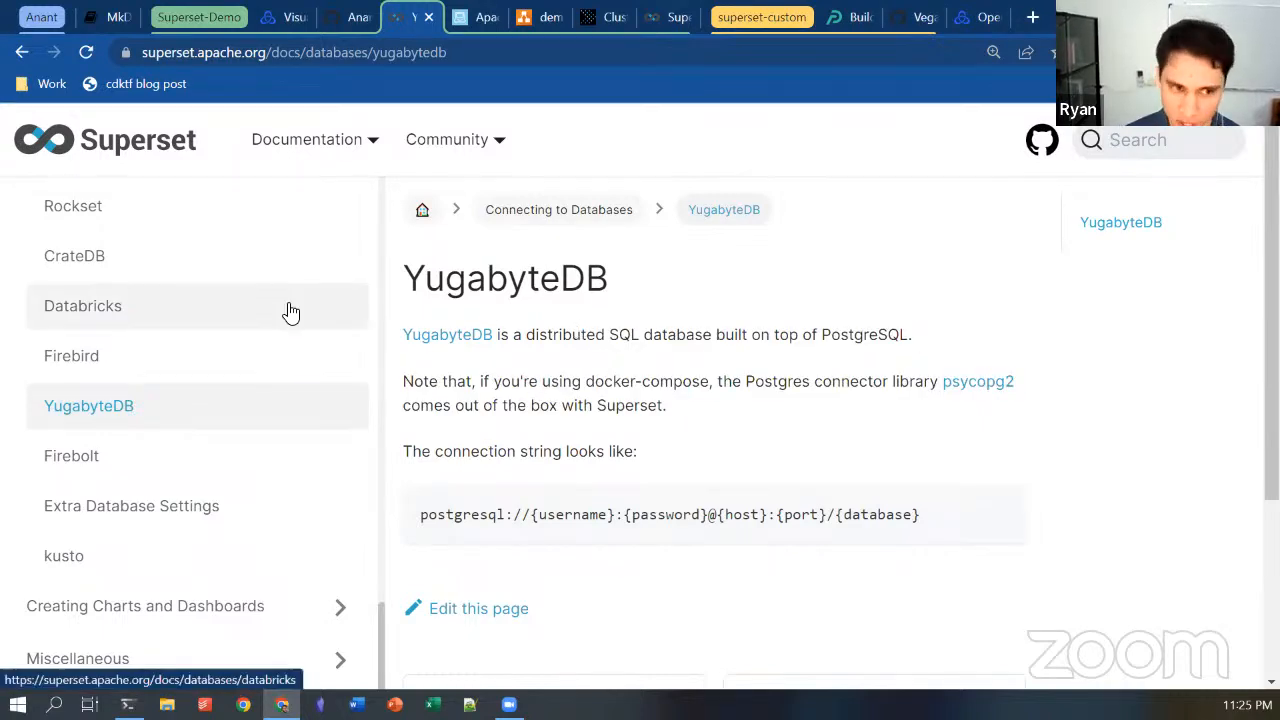
- Open the Dremio page in the database documentation and read its recommended connector library and connection string formats
scroll(290, 448, "up", 2)
scroll(260, 494, "up", 3)
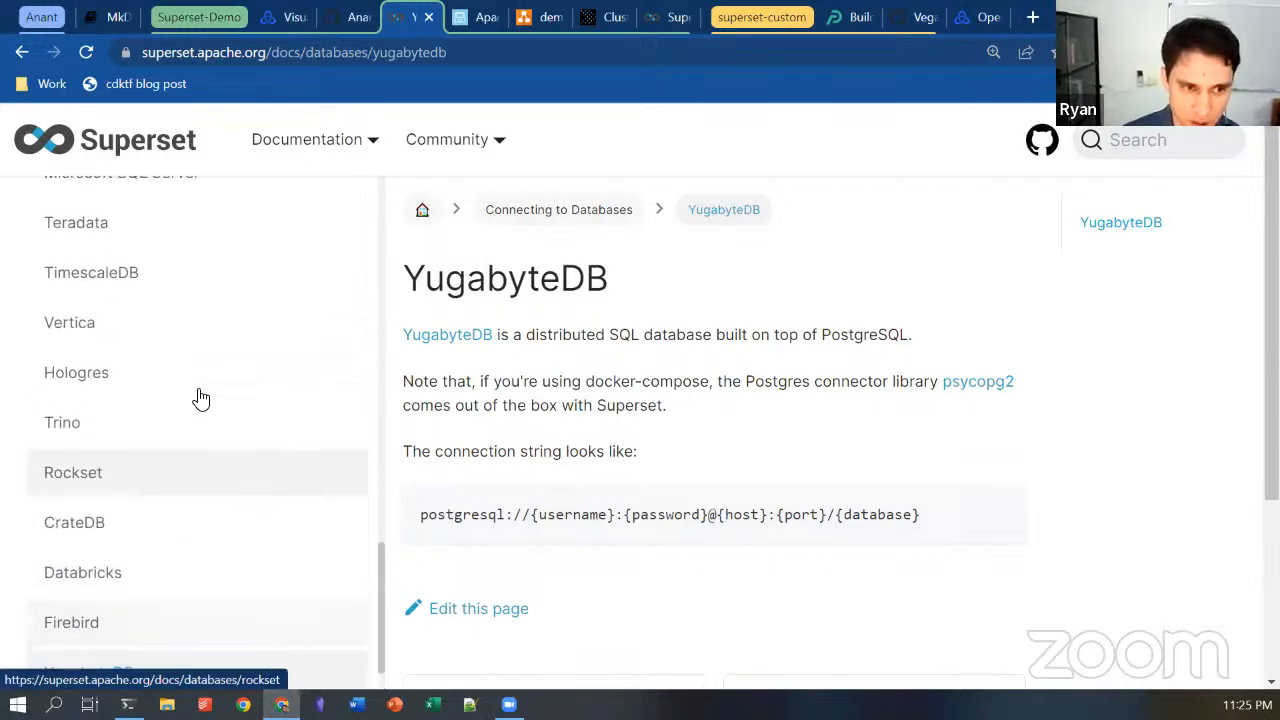
scroll(220, 397, "up", 4)
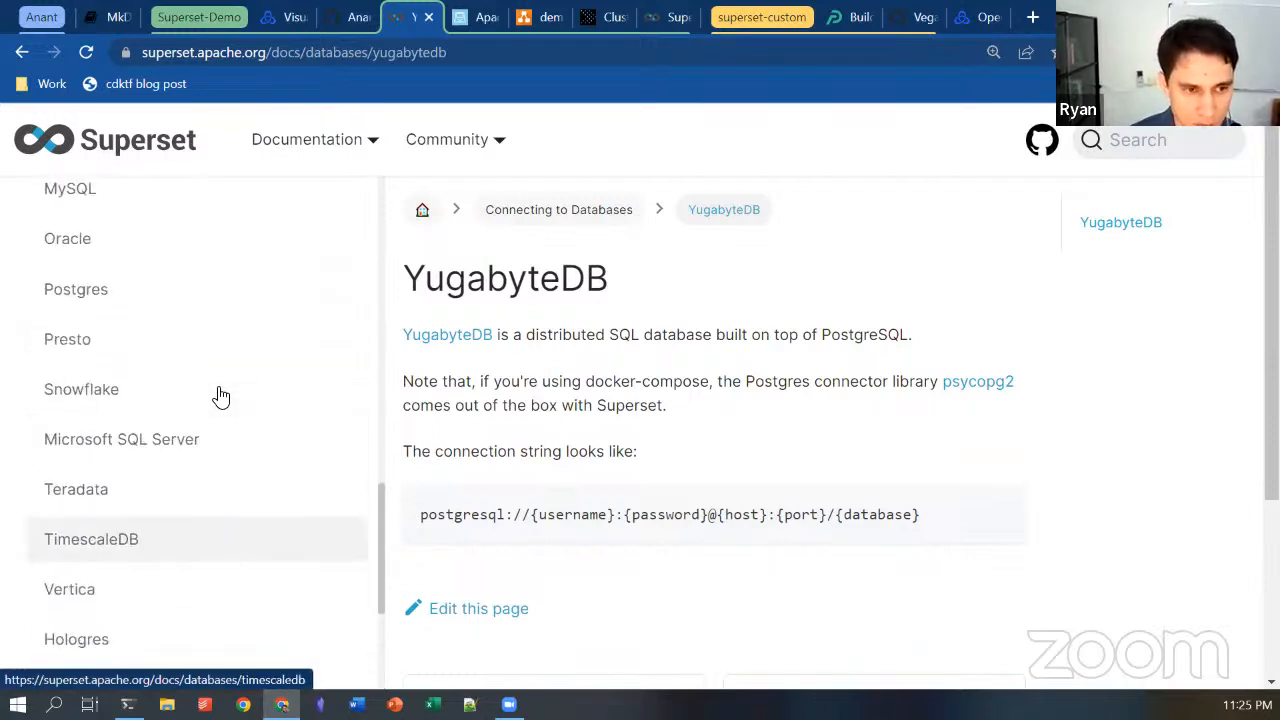
scroll(220, 395, "up", 3)
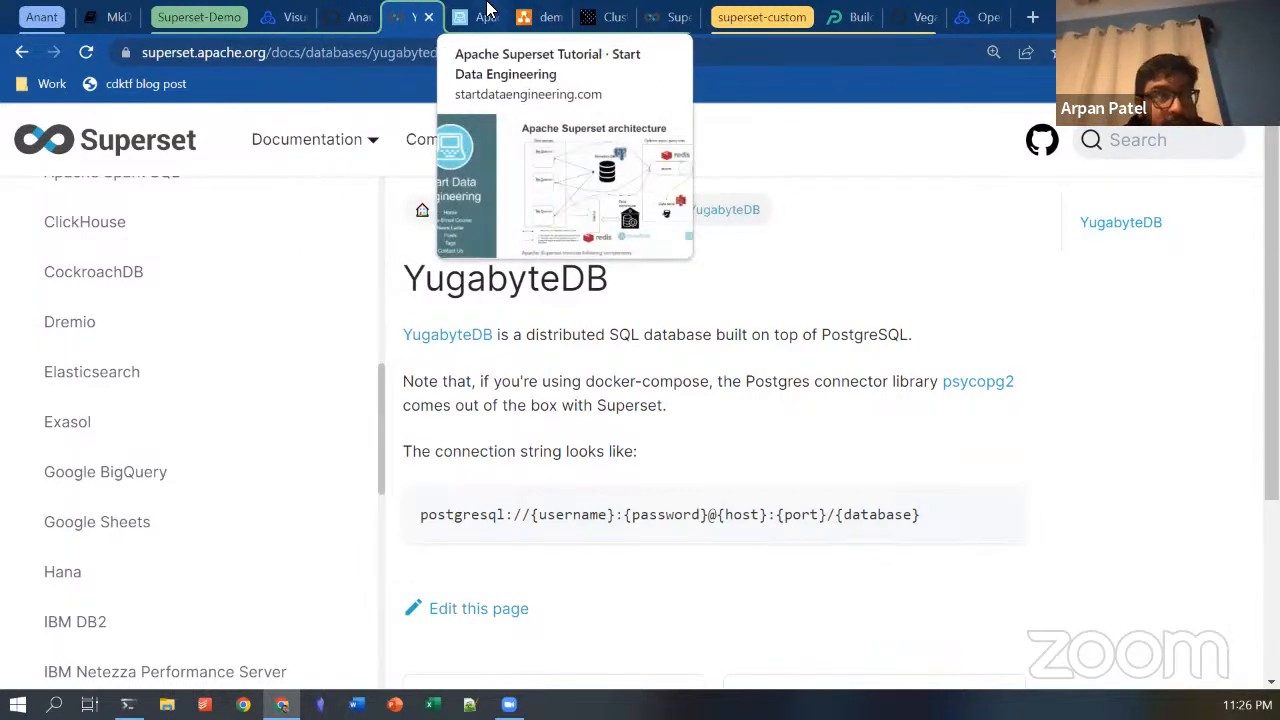
left_click(110, 326)
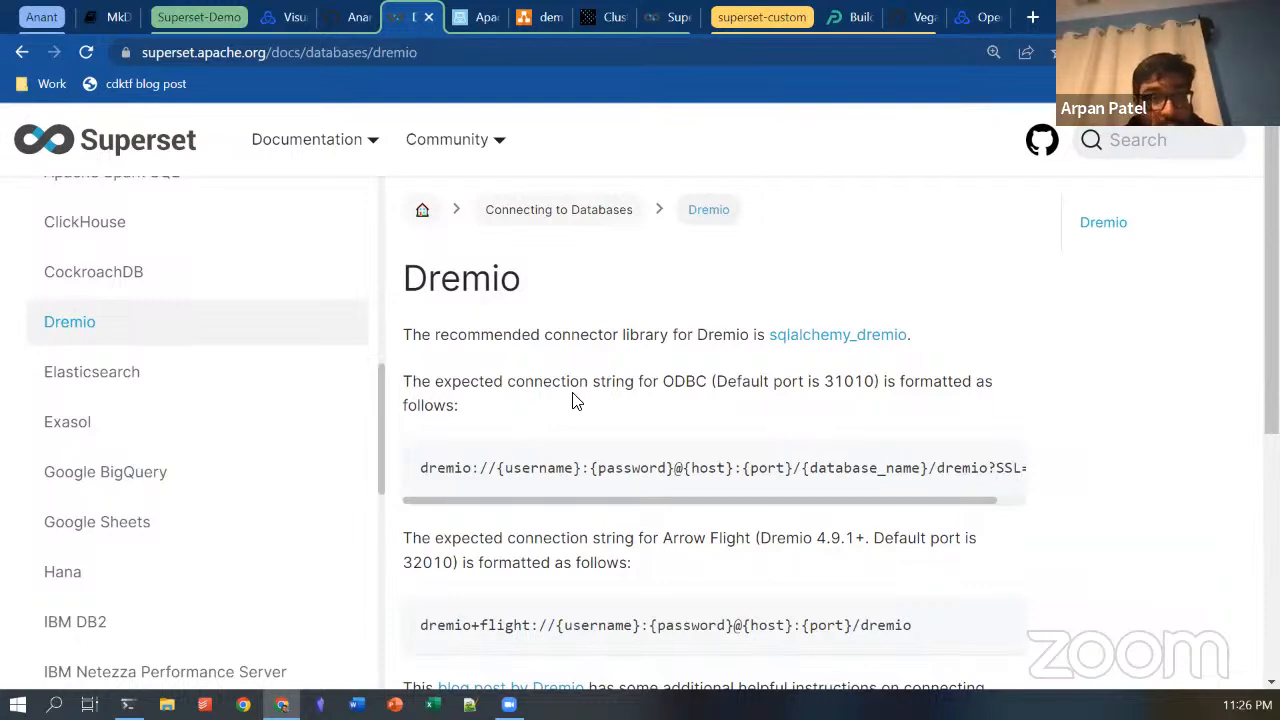
scroll(575, 400, "down", 2)
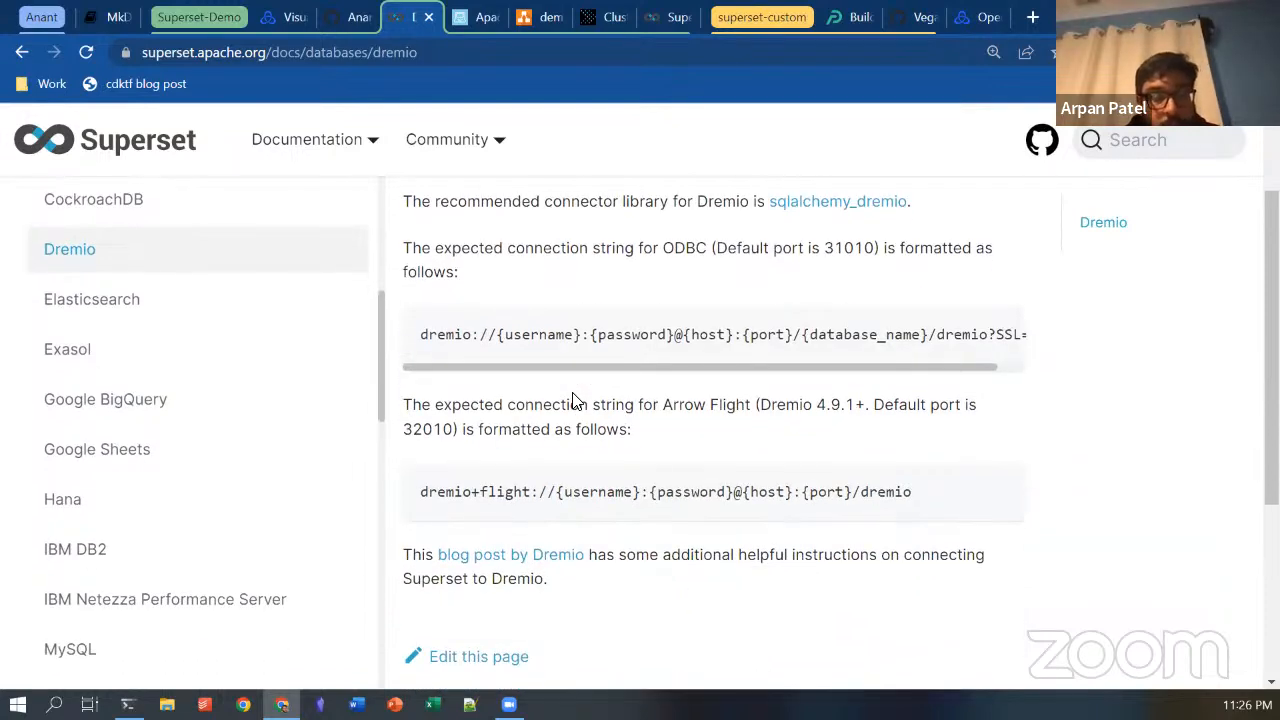
scroll(575, 400, "down", 2)
scroll(575, 400, "up", 4)
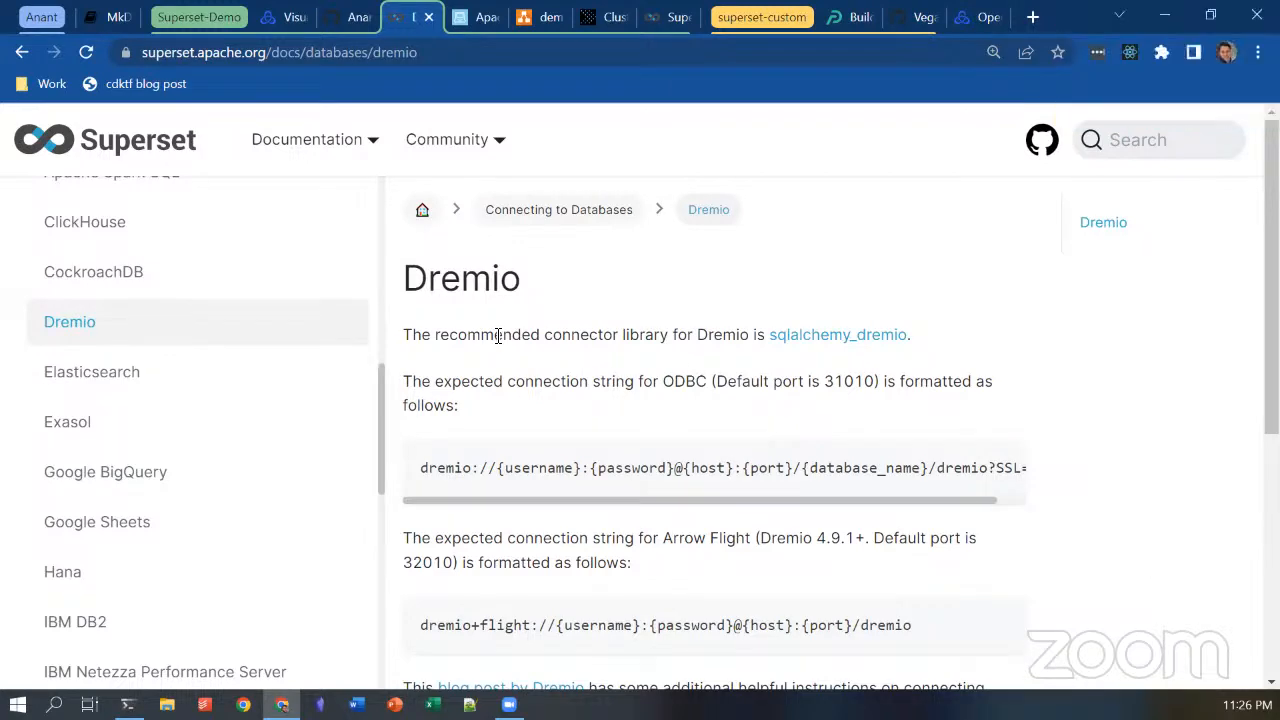
- Return to the Spacecraft Speed Readings (Join Demo) chart and review its time and query settings, including columns, filters and ordering
left_click(665, 17)
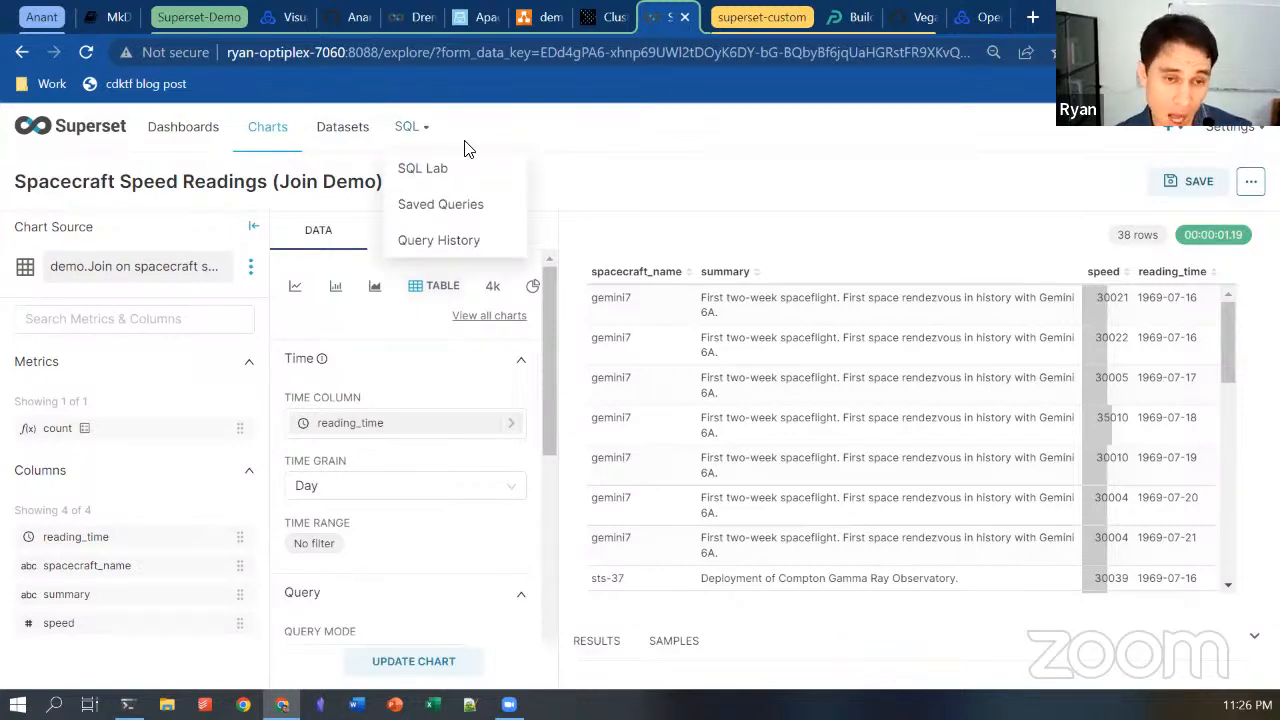
mouse_move(441, 140)
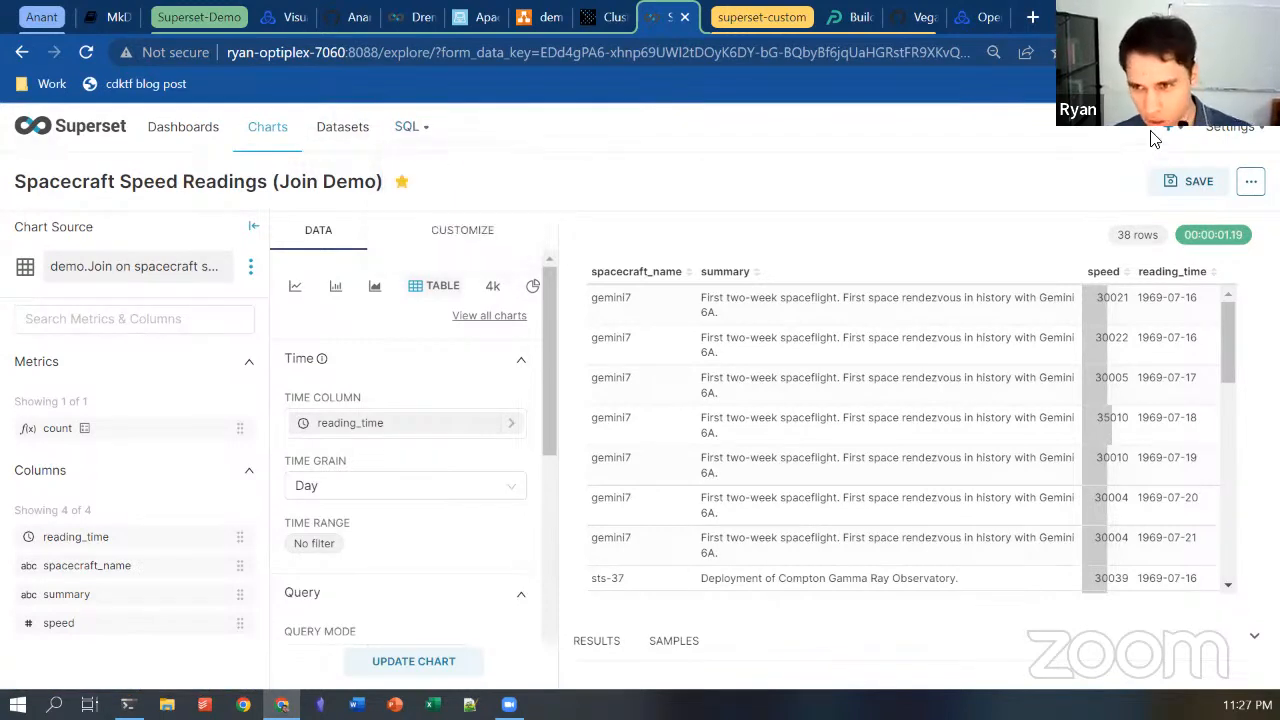
mouse_move(1171, 127)
mouse_move(1151, 168)
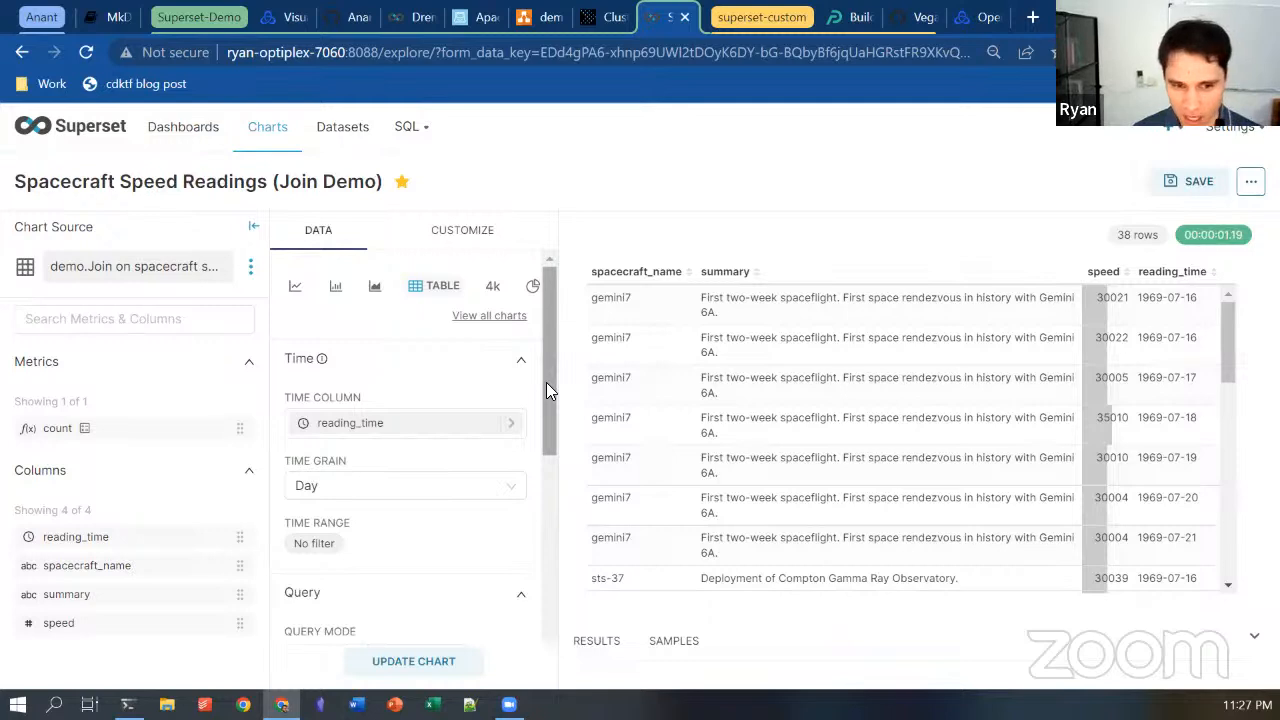
scroll(366, 415, "down", 2)
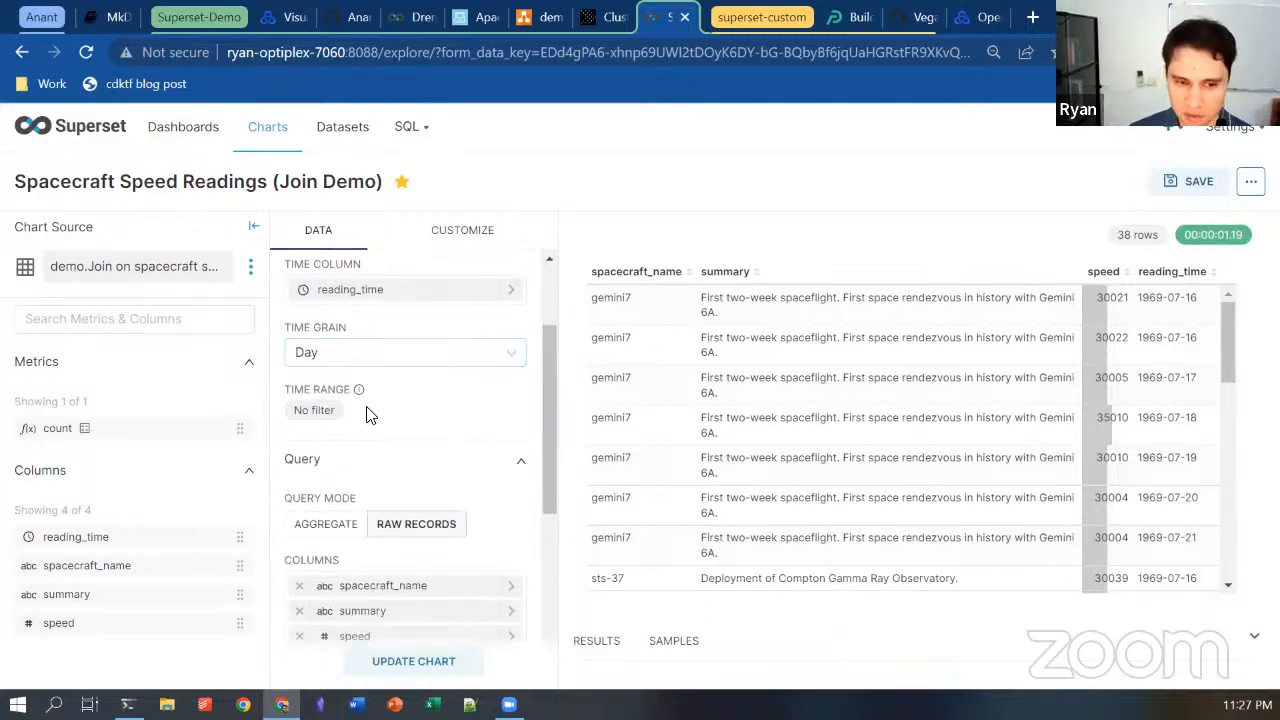
scroll(443, 409, "down", 5)
scroll(424, 449, "up", 4)
scroll(424, 449, "up", 3)
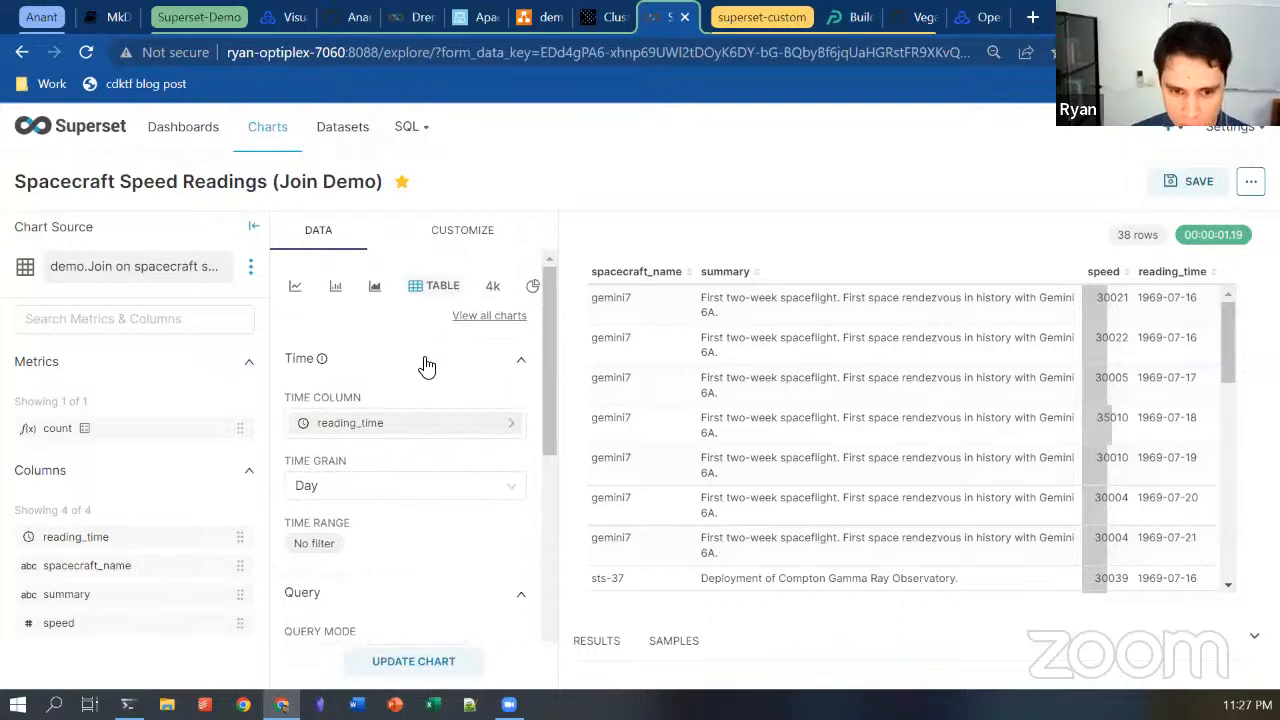
left_click(423, 361)
left_click(443, 410)
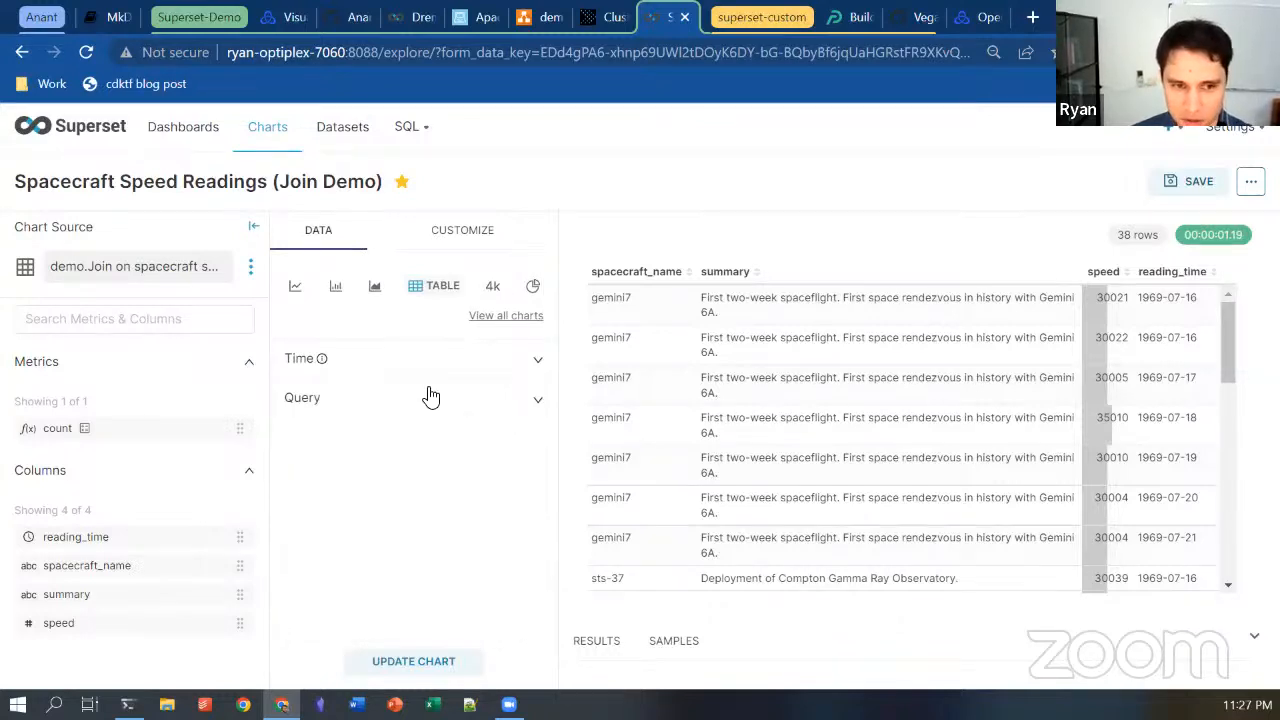
left_click(430, 397)
scroll(430, 392, "down", 5)
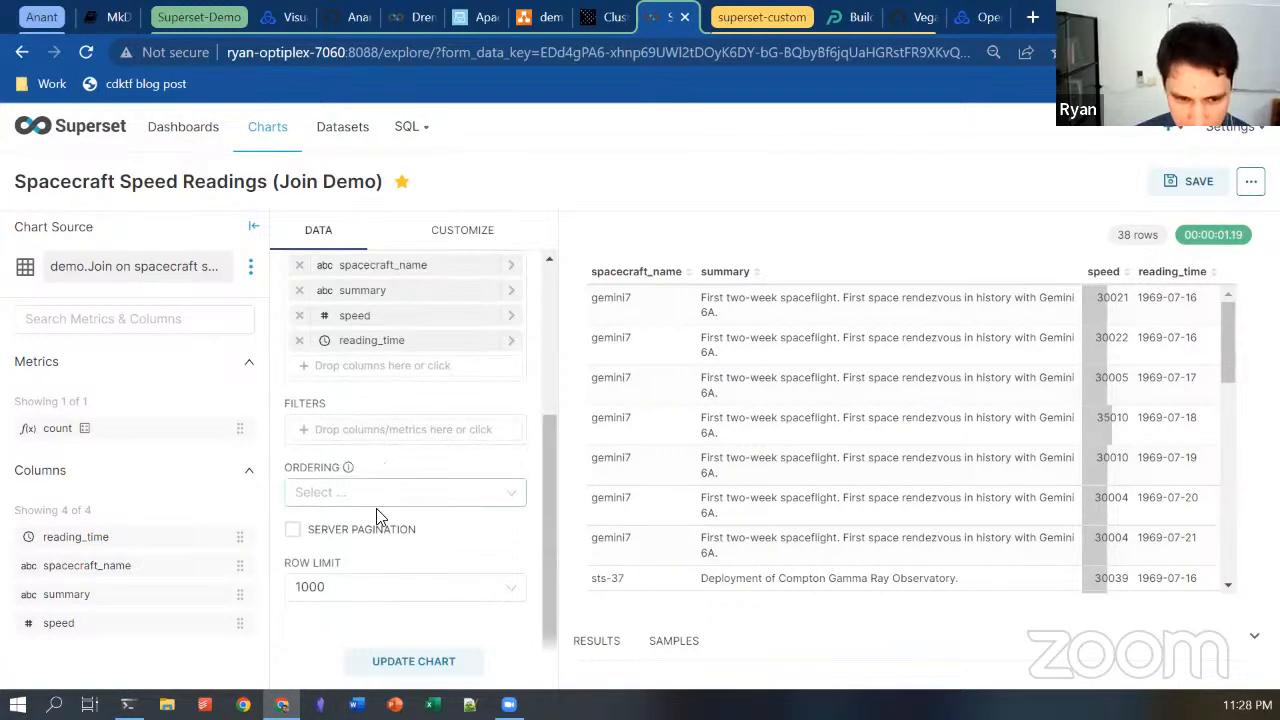
- Open the Vaccine Candidates per Country & Stage chart from the charts list and review its heatmap options
left_click(183, 148)
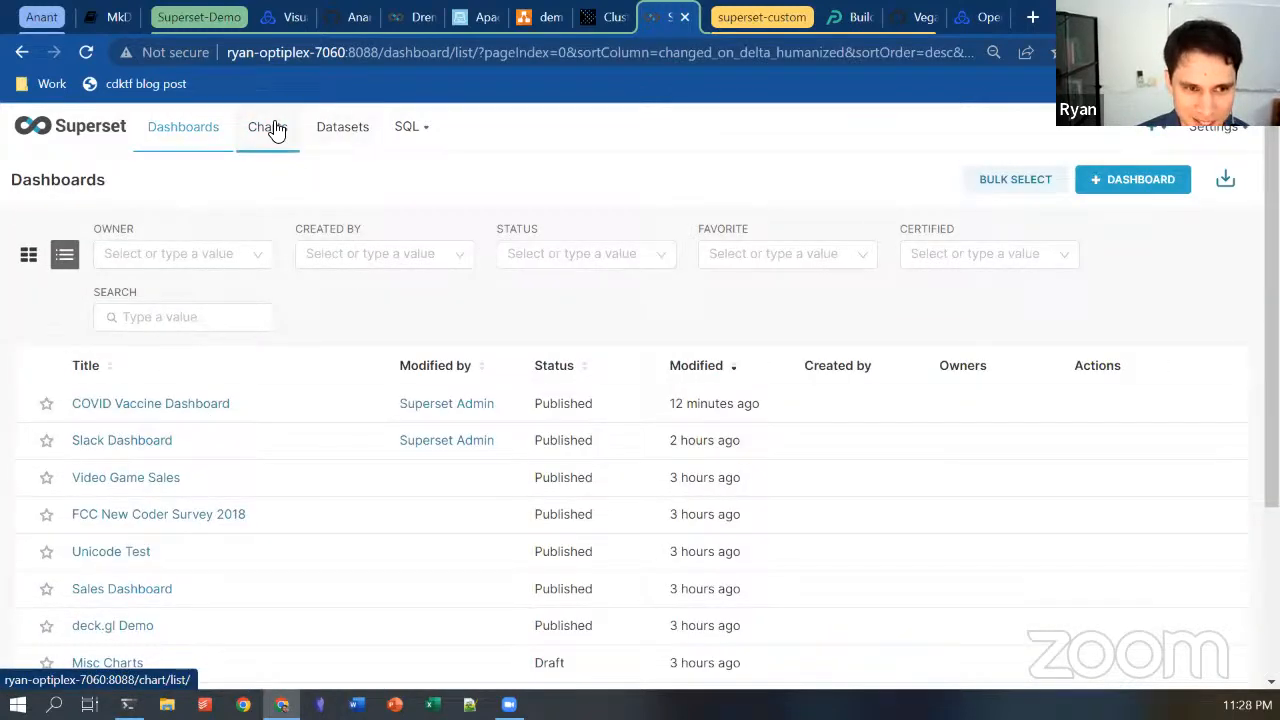
left_click(274, 127)
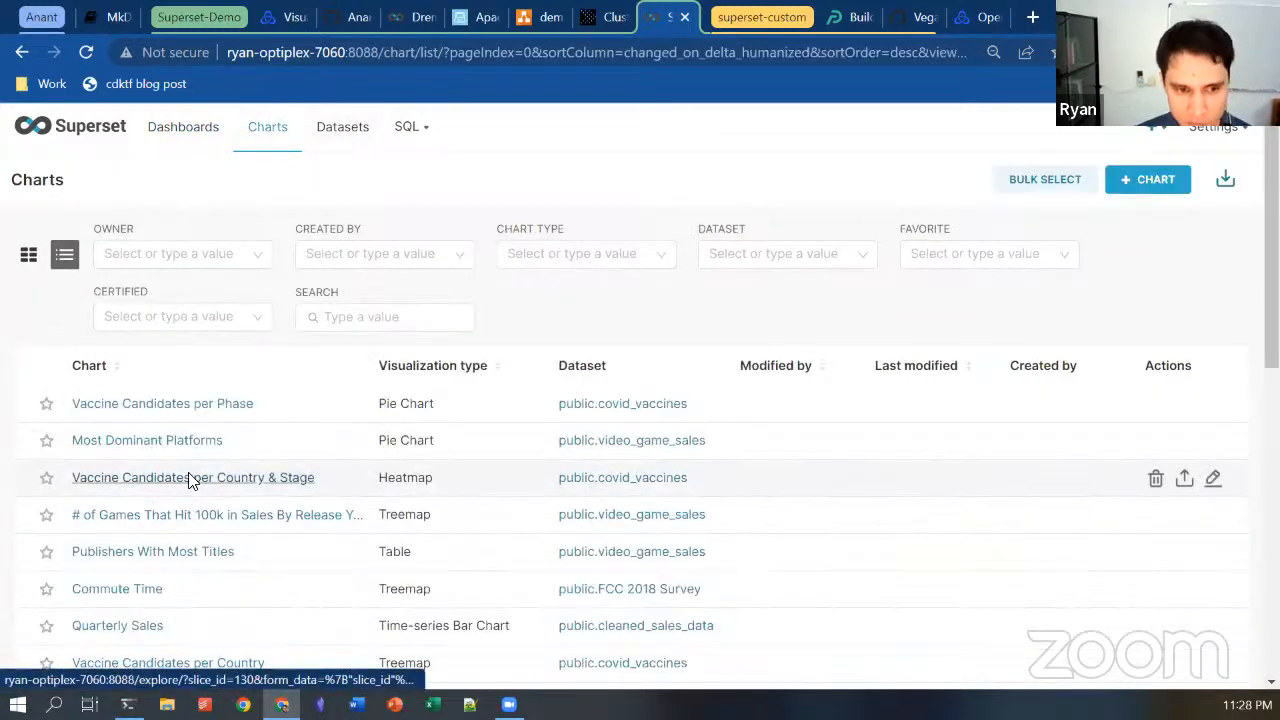
left_click(192, 476)
scroll(362, 490, "down", 3)
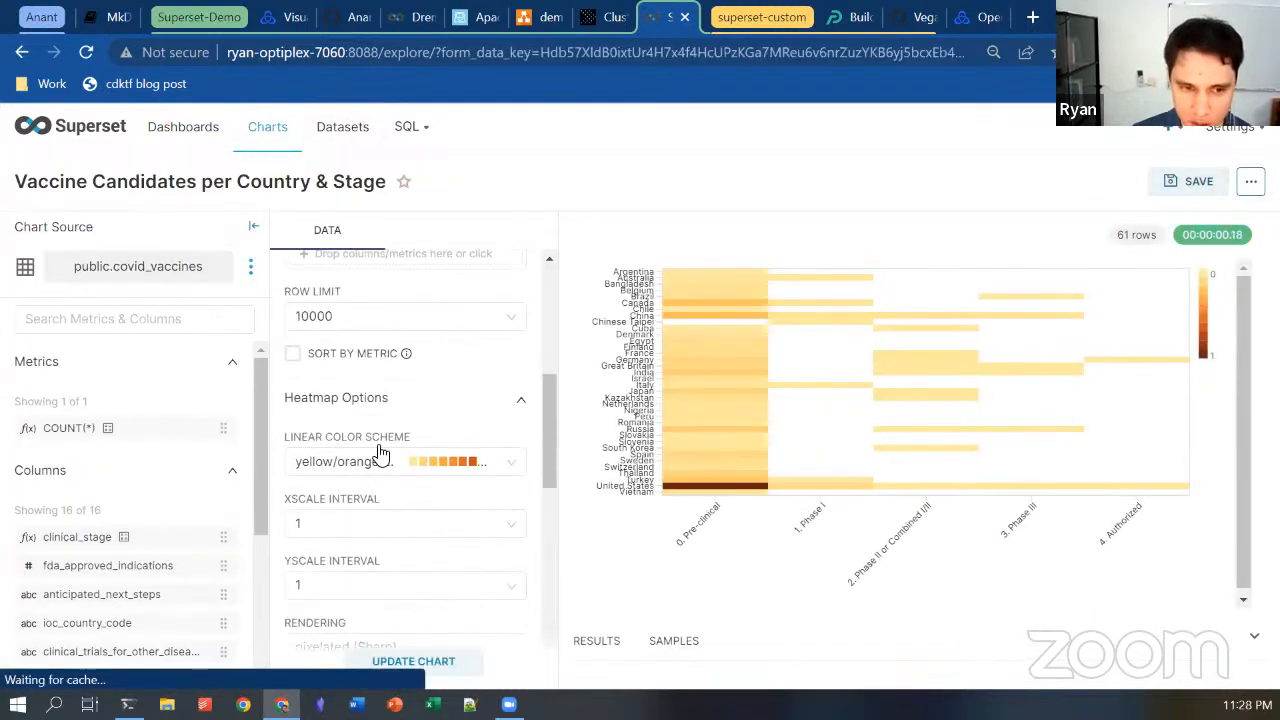
scroll(375, 510, "down", 2)
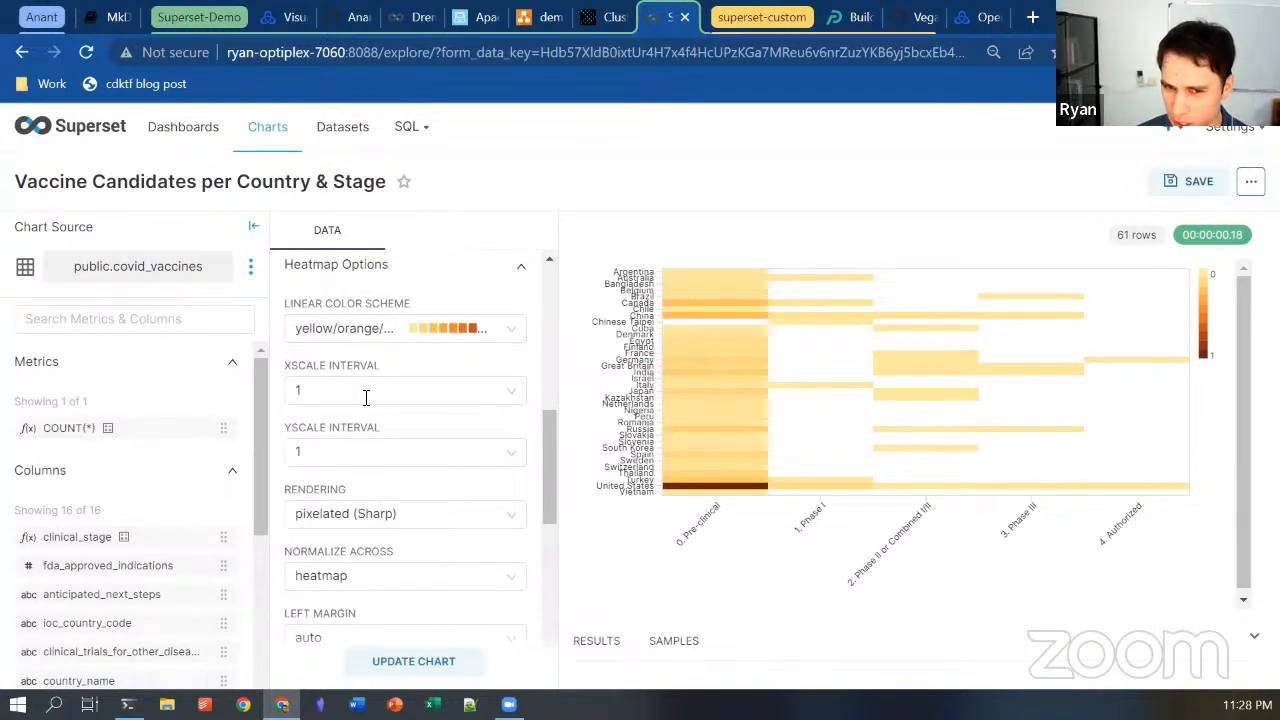
scroll(395, 538, "down", 5)
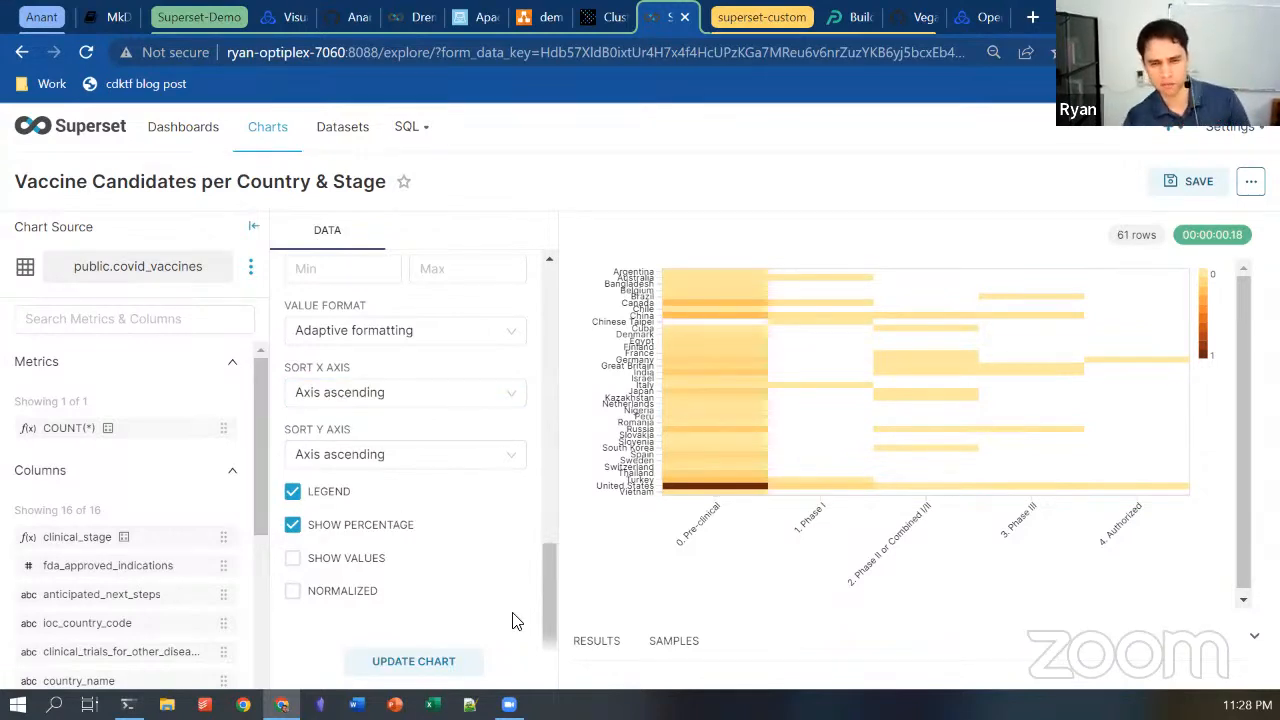
scroll(497, 585, "up", 4)
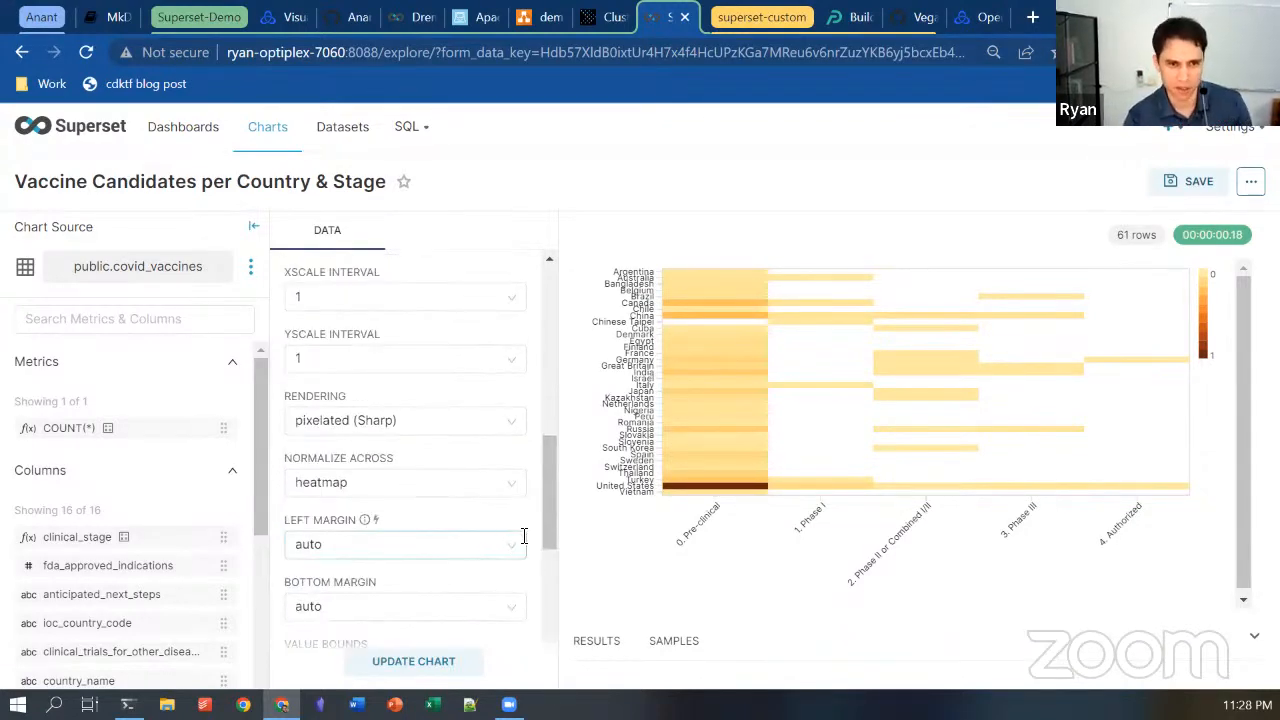
left_click_drag(548, 518, 544, 458)
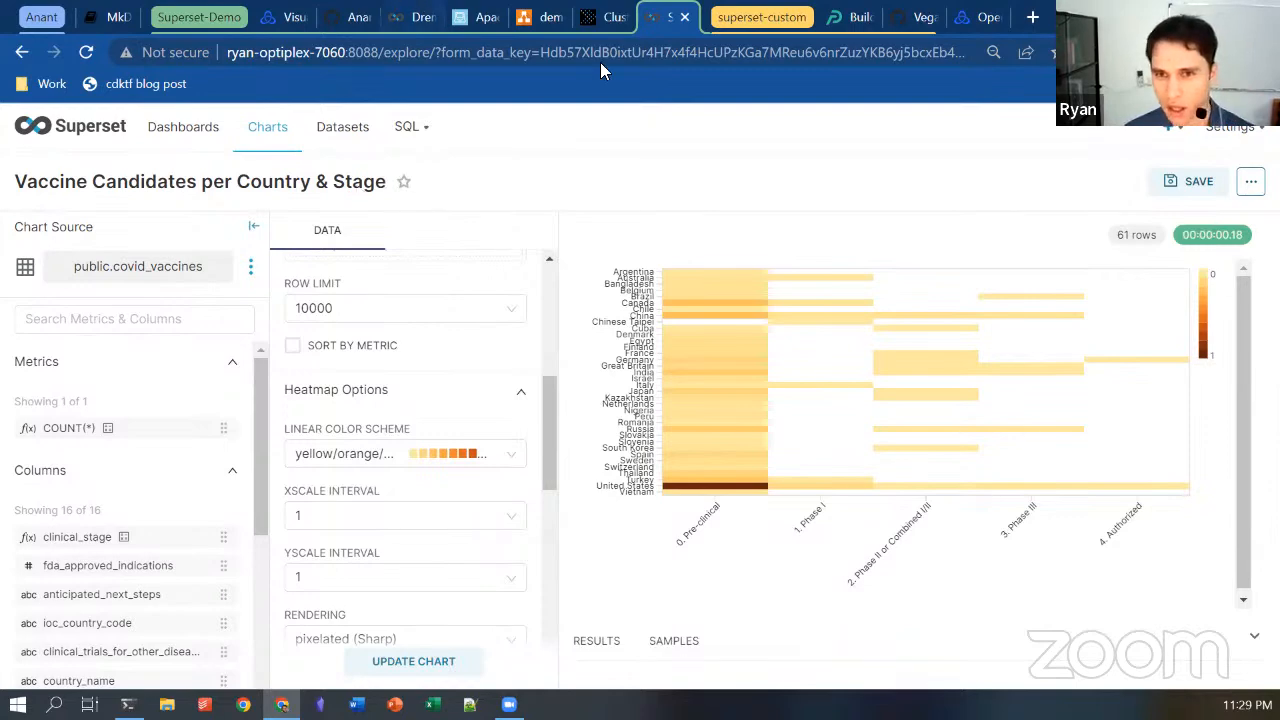
- Switch to the Preset article on building custom viz plugins and look at its Hello World plugin example
left_click(860, 17)
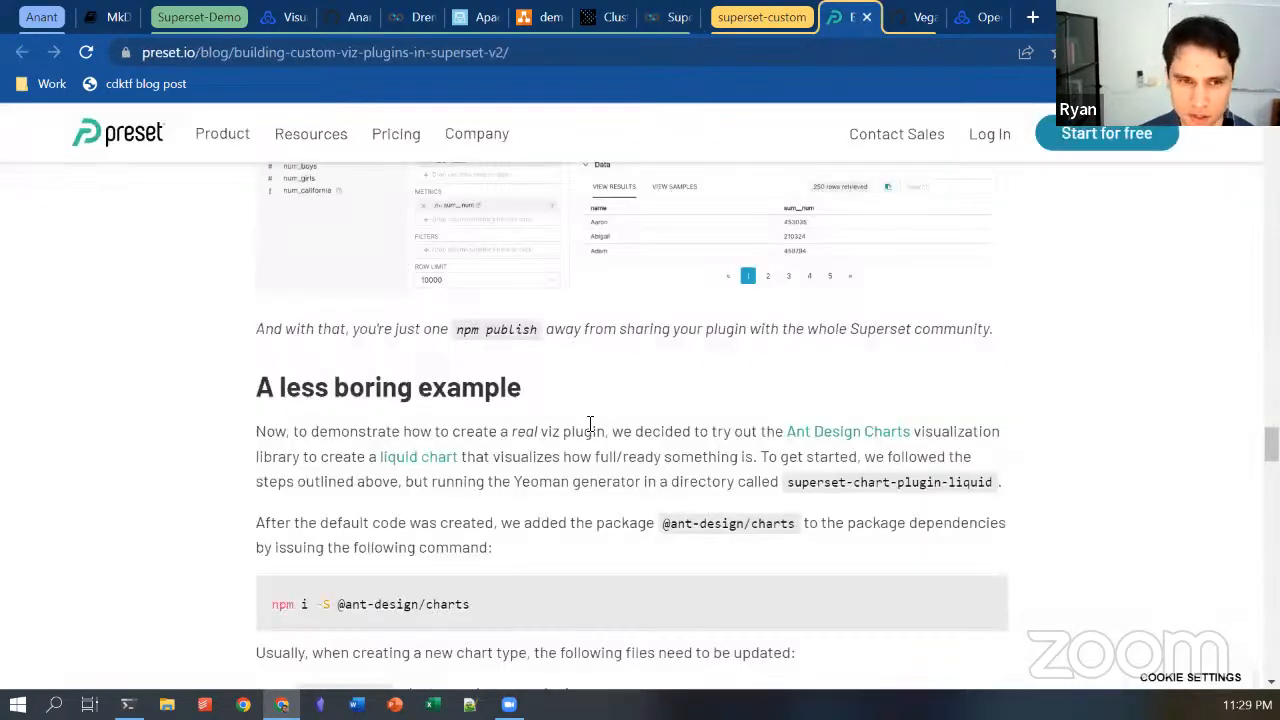
scroll(588, 400, "up", 3)
mouse_move(311, 138)
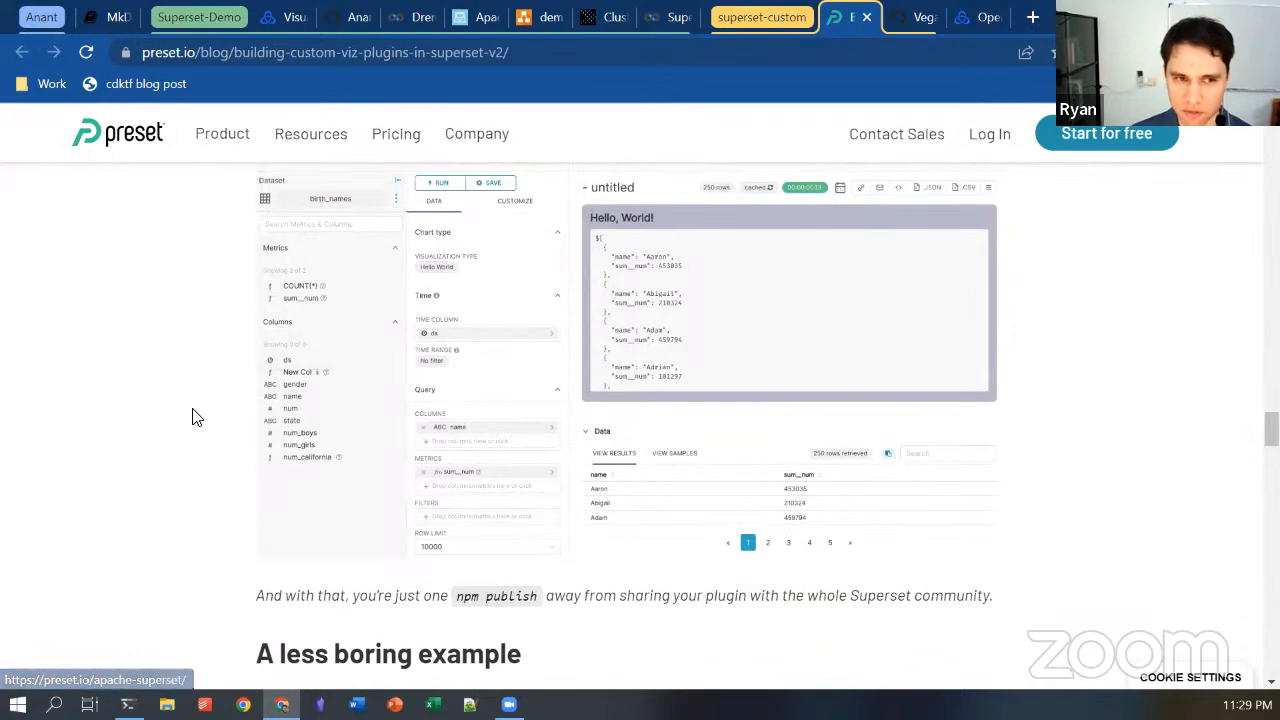
- Open the Vegalite charts issue in the apache/superset repository and read through its comments
left_click(917, 22)
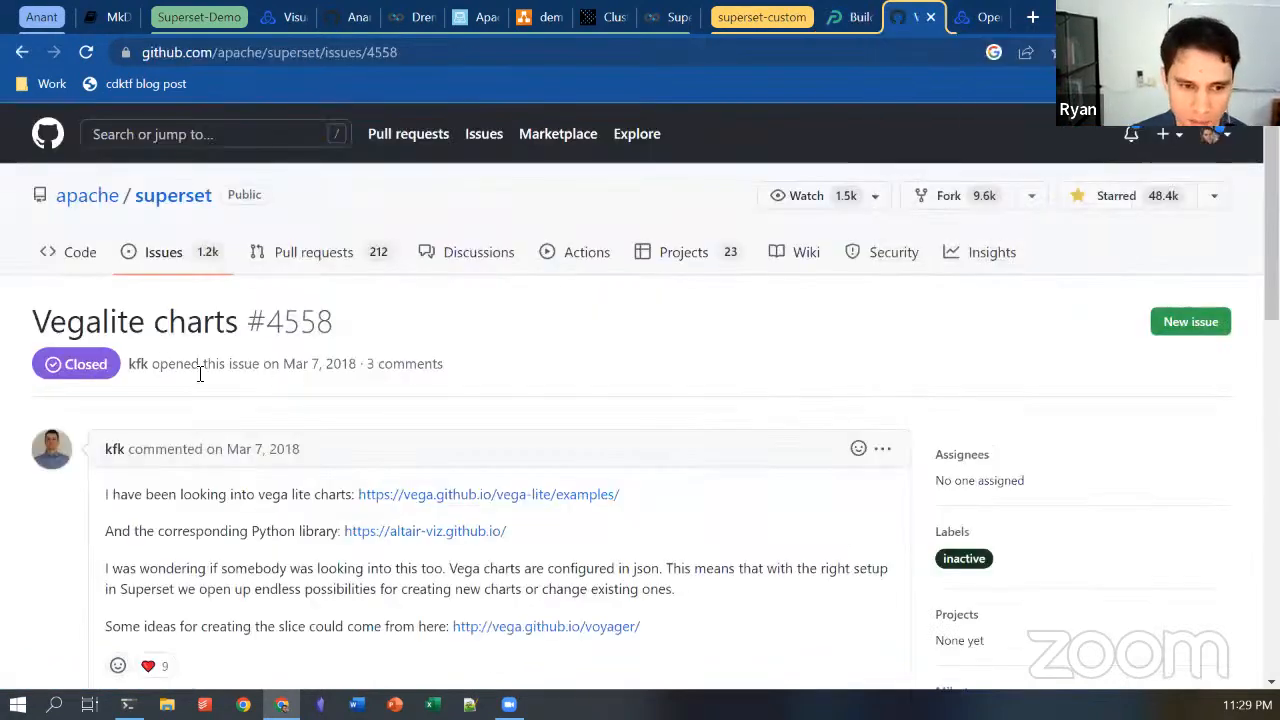
scroll(290, 470, "down", 10)
scroll(286, 406, "up", 10)
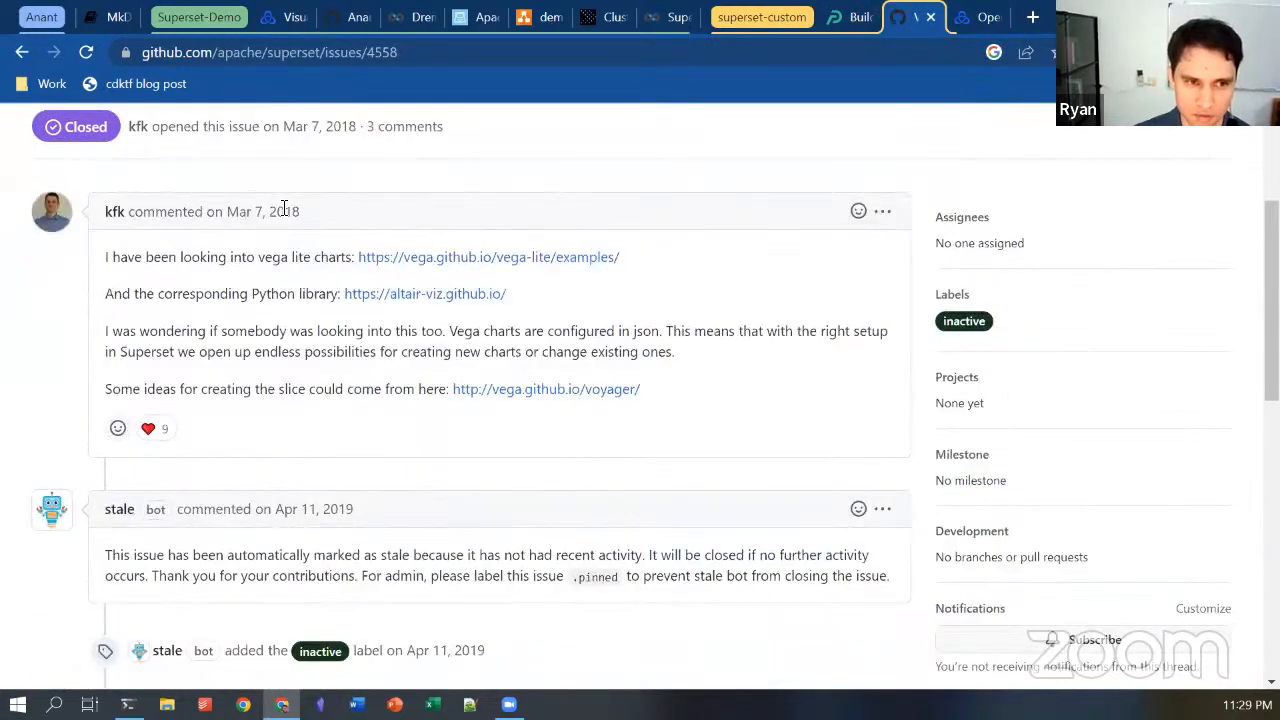
scroll(374, 494, "down", 3)
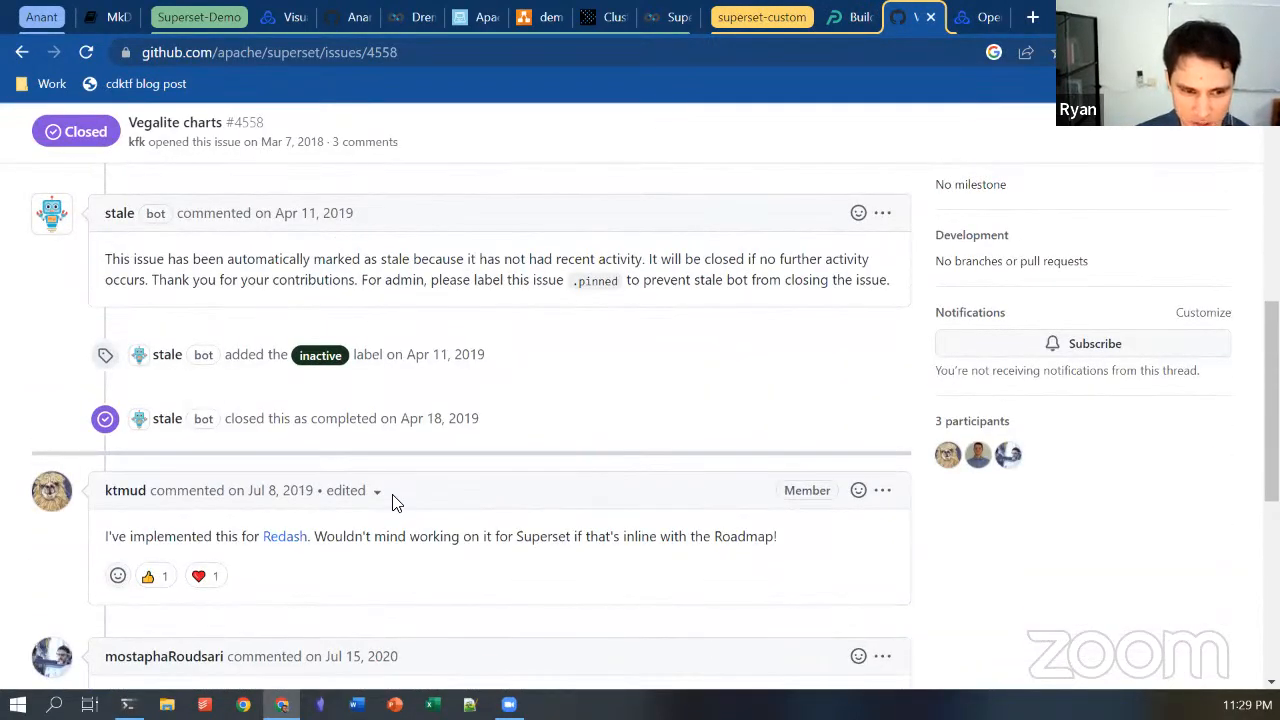
scroll(392, 502, "down", 1)
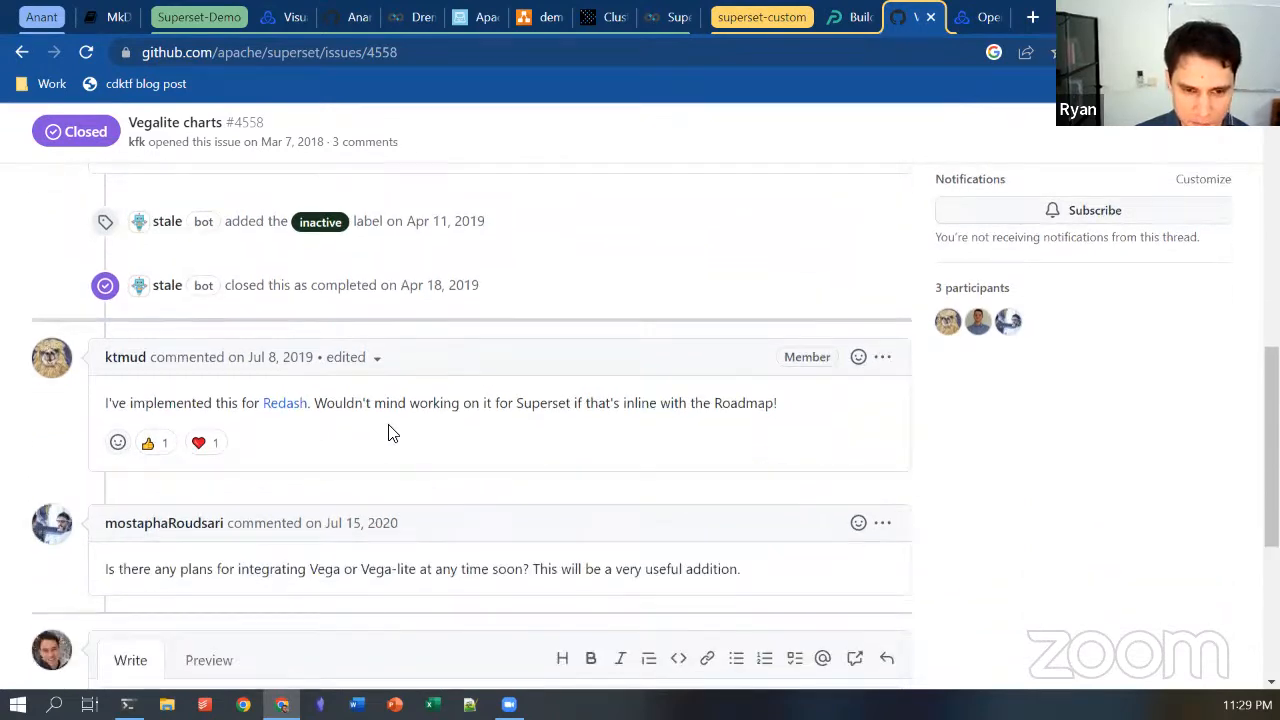
left_click(657, 578)
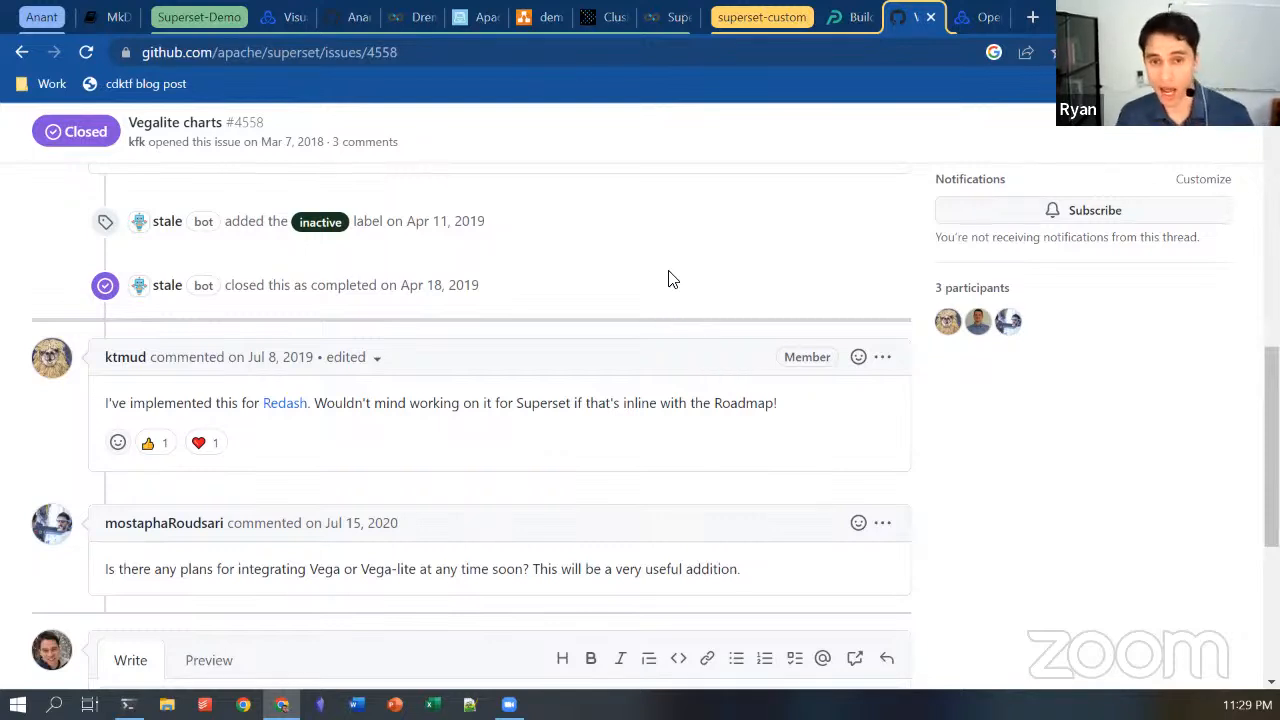
- Create a new Superset dashboard, place the Vaccine Candidates per Country & Stage and Vaccine Candidates per Country charts side by side, and widen the treemap
left_click(657, 20)
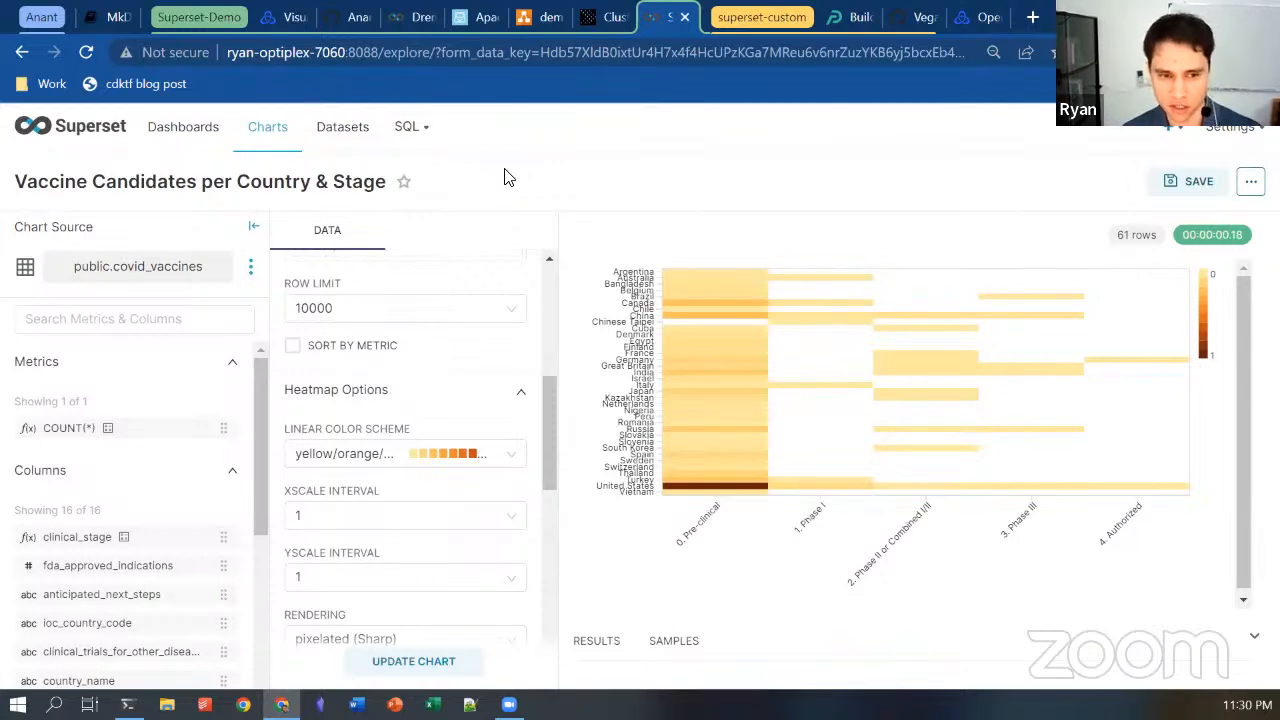
left_click(188, 132)
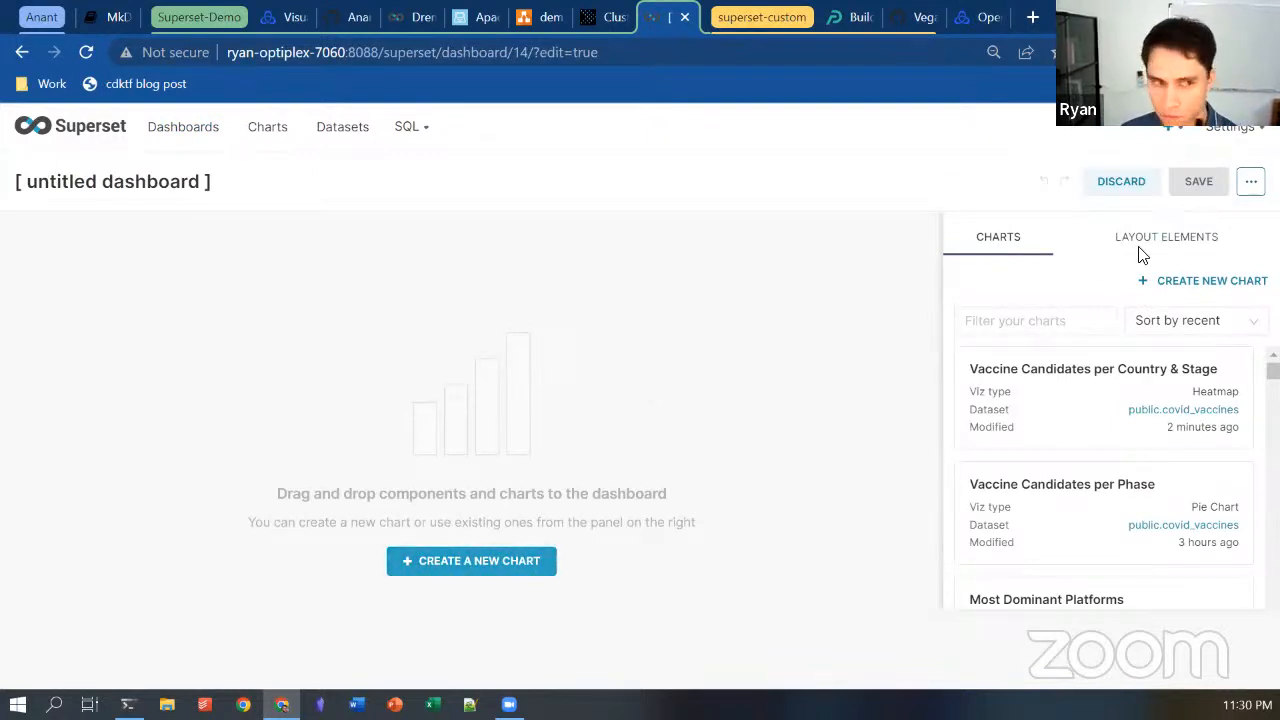
left_click_drag(1107, 388, 300, 340)
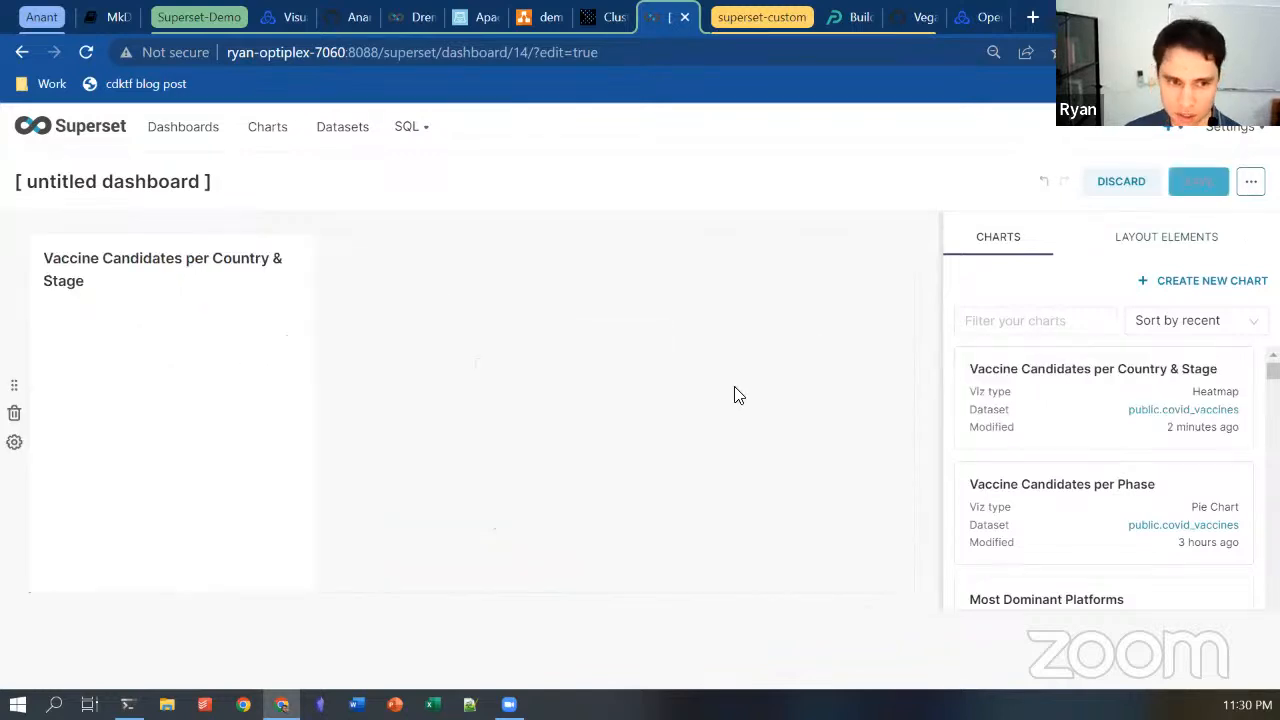
scroll(1075, 485, "down", 5)
left_click_drag(1075, 485, 720, 411)
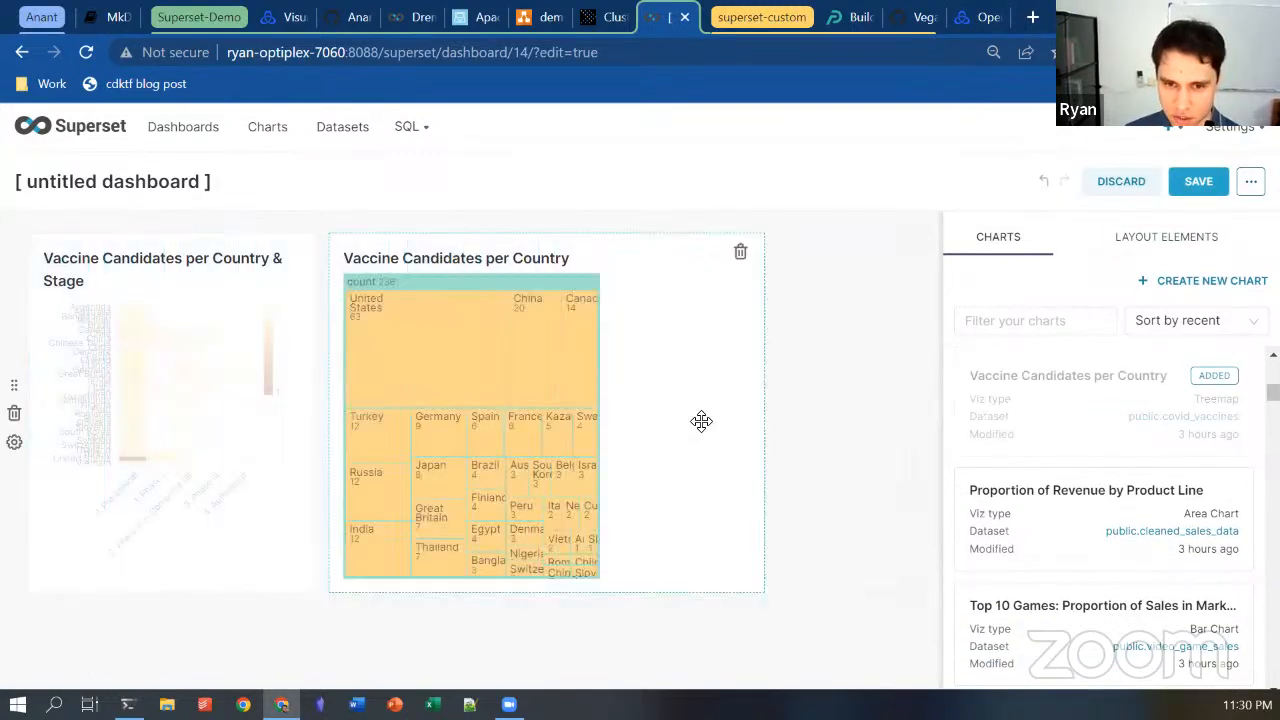
left_click_drag(531, 366, 497, 291)
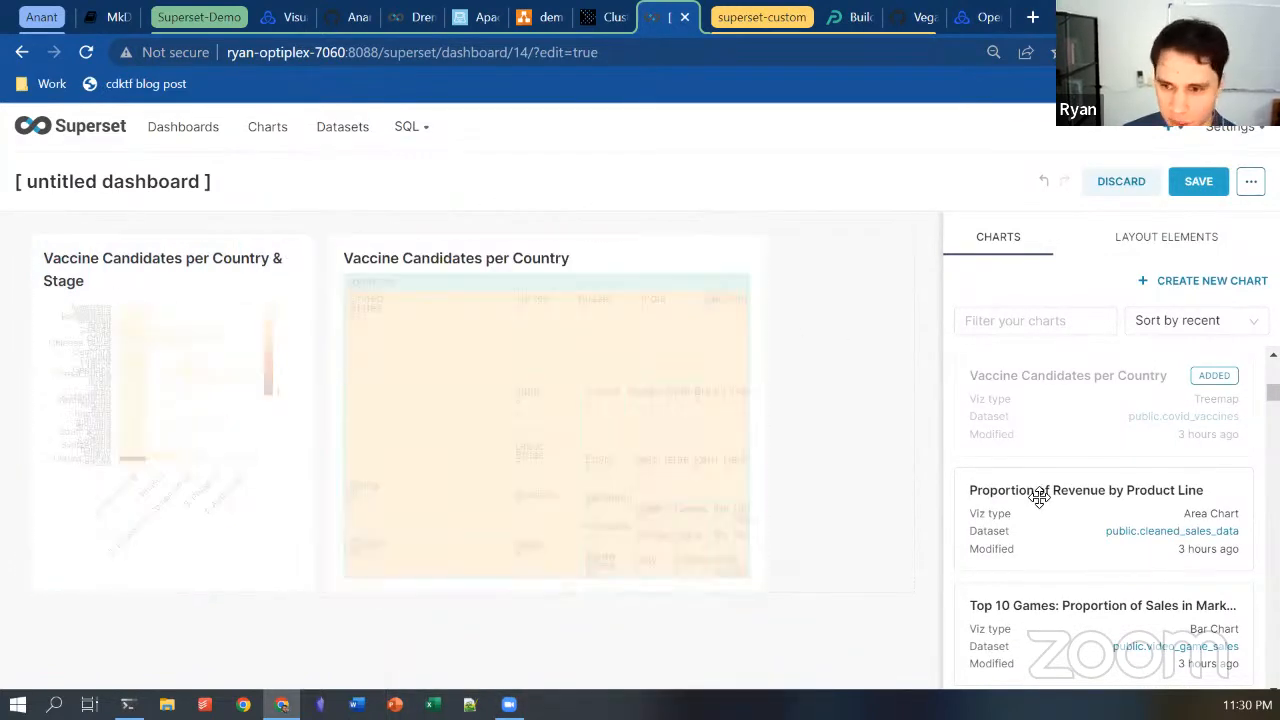
- Add Proportion of Revenue by Product Line to the first row and Top 10 Games: Proportion of Sales in Markets in a row below
left_click_drag(1097, 554, 851, 394)
left_click_drag(837, 248, 822, 392)
left_click_drag(1005, 600, 583, 603)
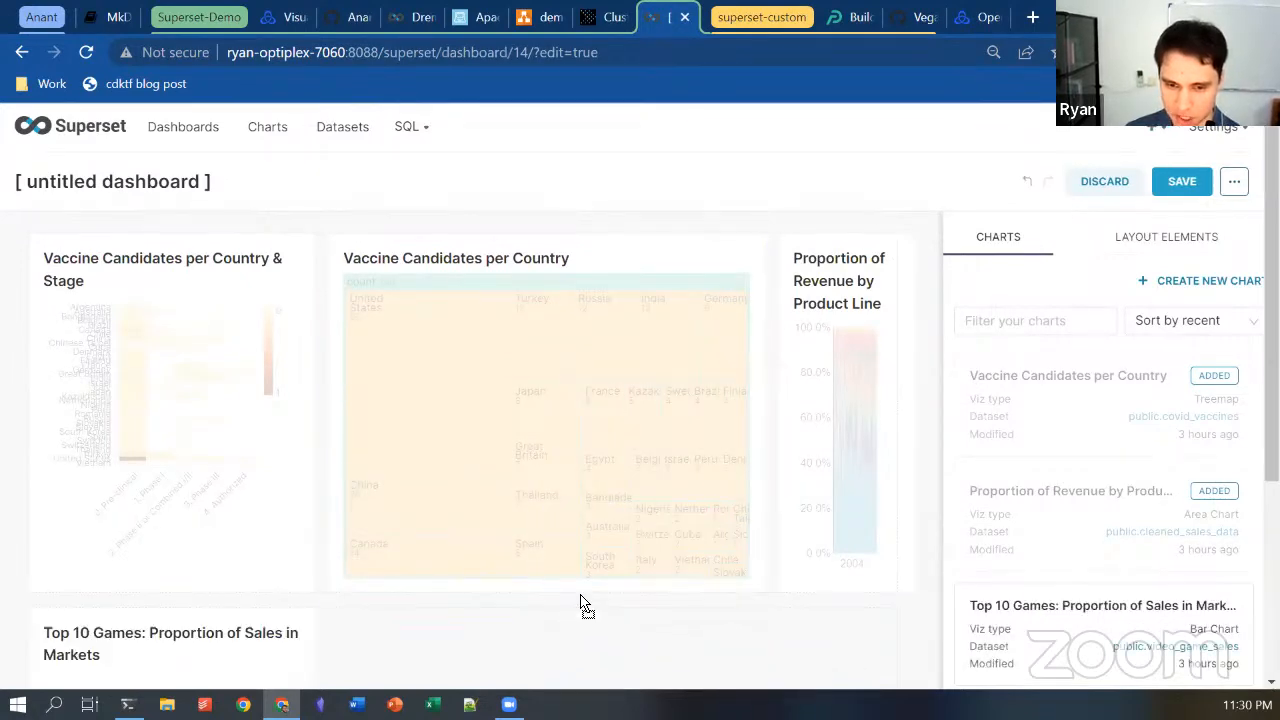
- Move the Vaccine Candidates per Country treemap beside the Top 10 Games chart and widen the Proportion of Revenue by Product Line chart
scroll(301, 569, "down", 2)
left_click_drag(171, 466, 333, 276)
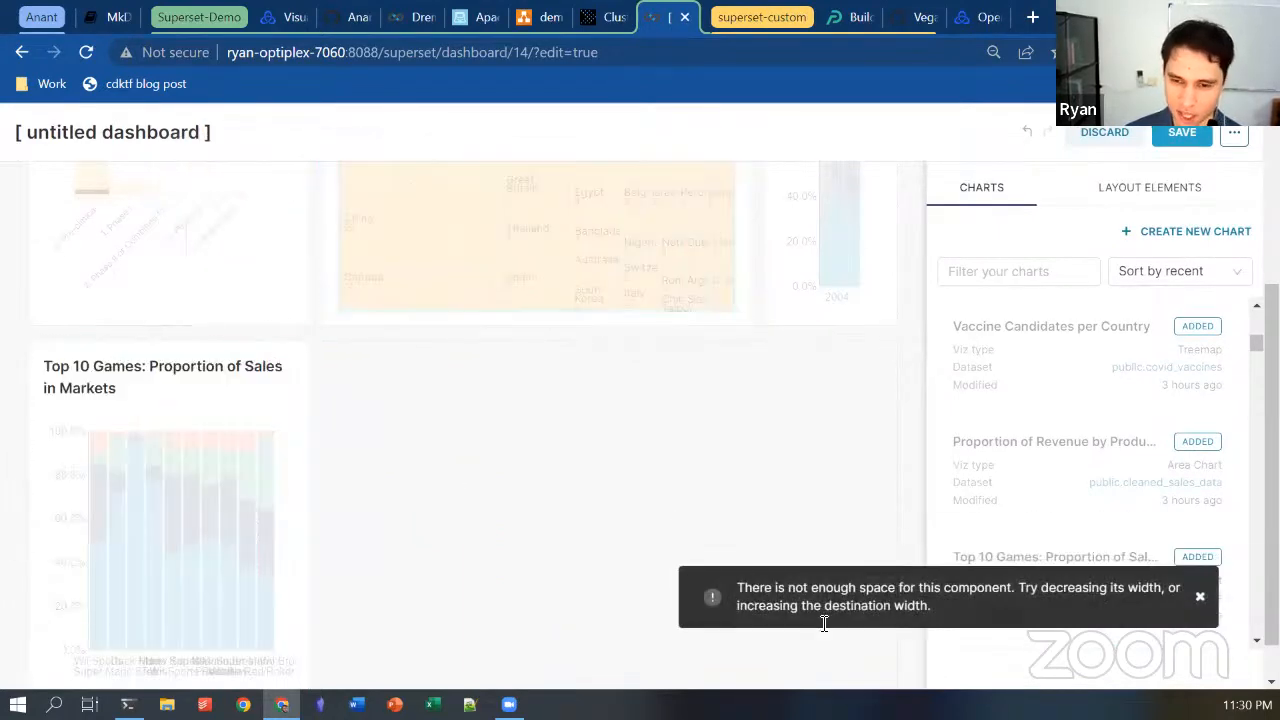
scroll(417, 503, "up", 2)
left_click_drag(569, 314, 500, 600)
scroll(500, 440, "up", 1)
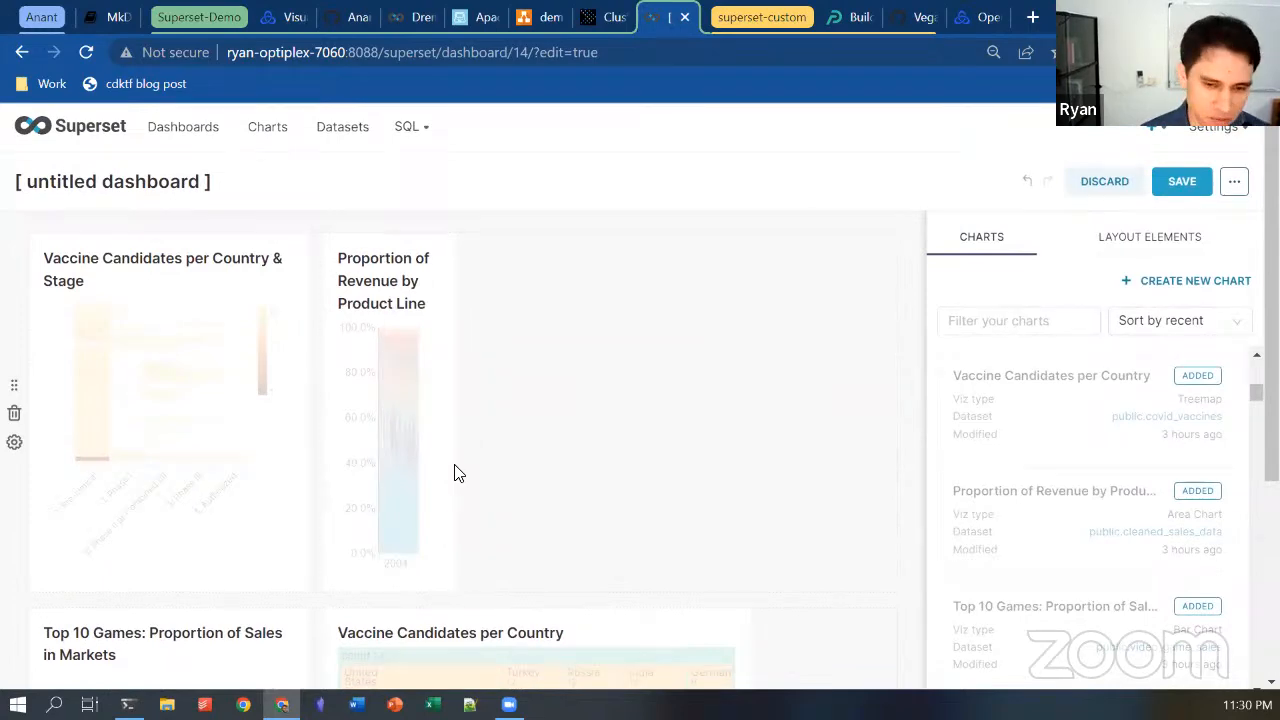
left_click_drag(455, 473, 650, 455)
left_click_drag(513, 549, 855, 451)
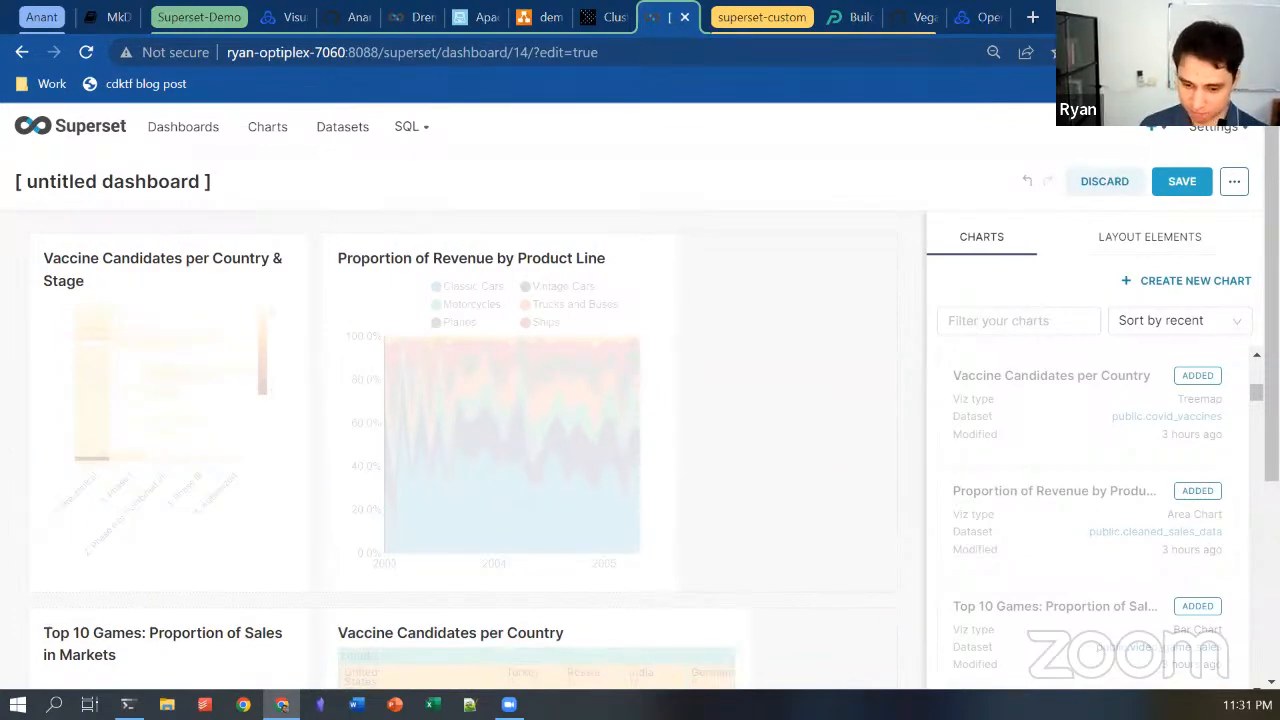
left_click_drag(855, 451, 719, 123)
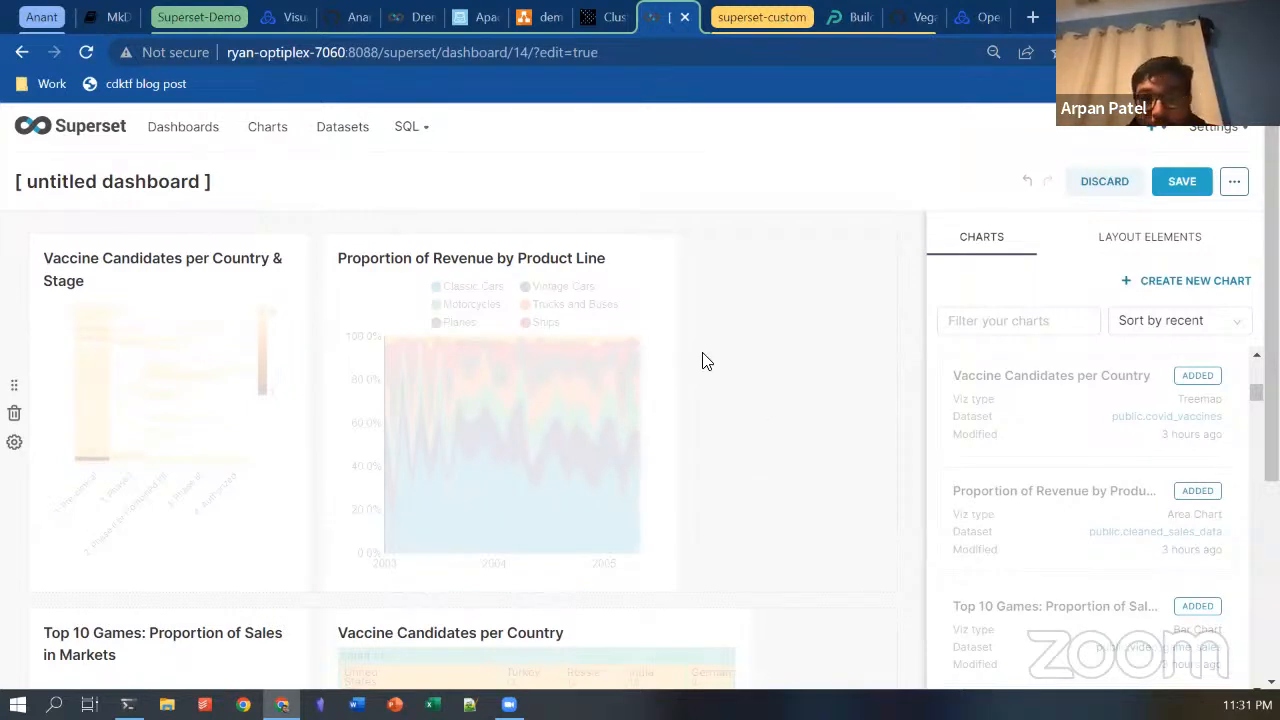
left_click_drag(275, 390, 861, 167)
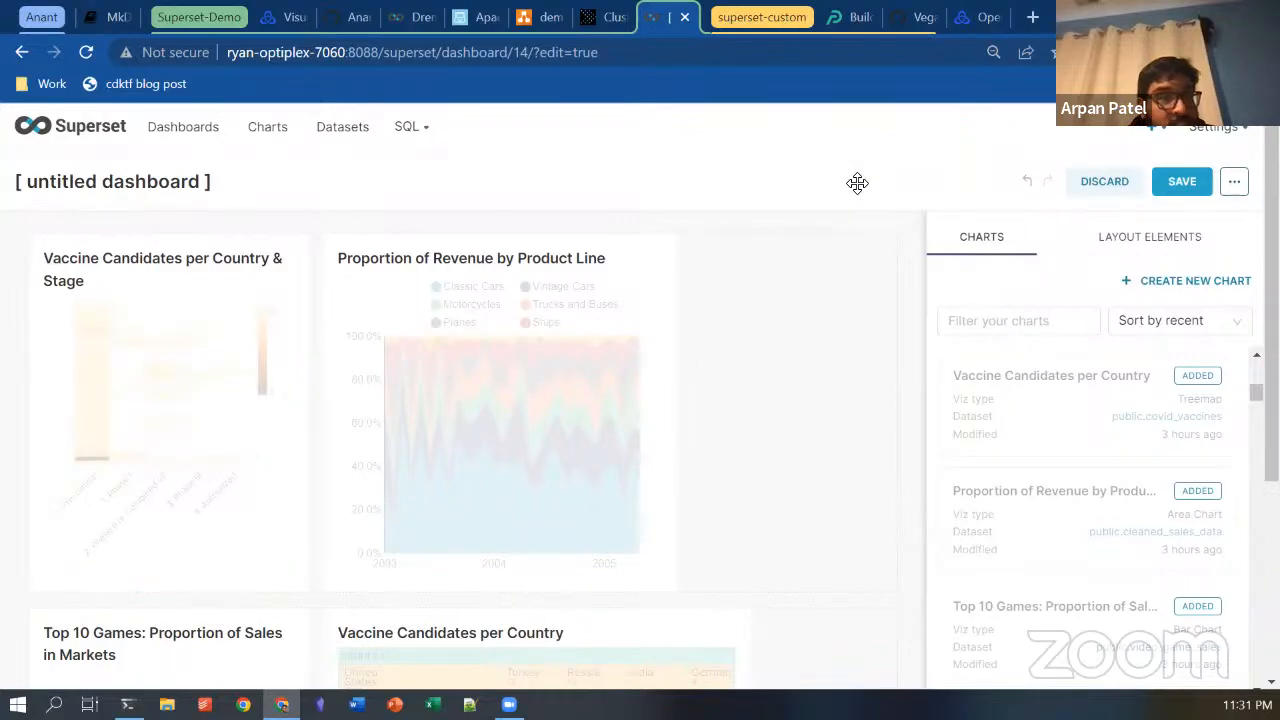
left_click_drag(857, 182, 771, 143)
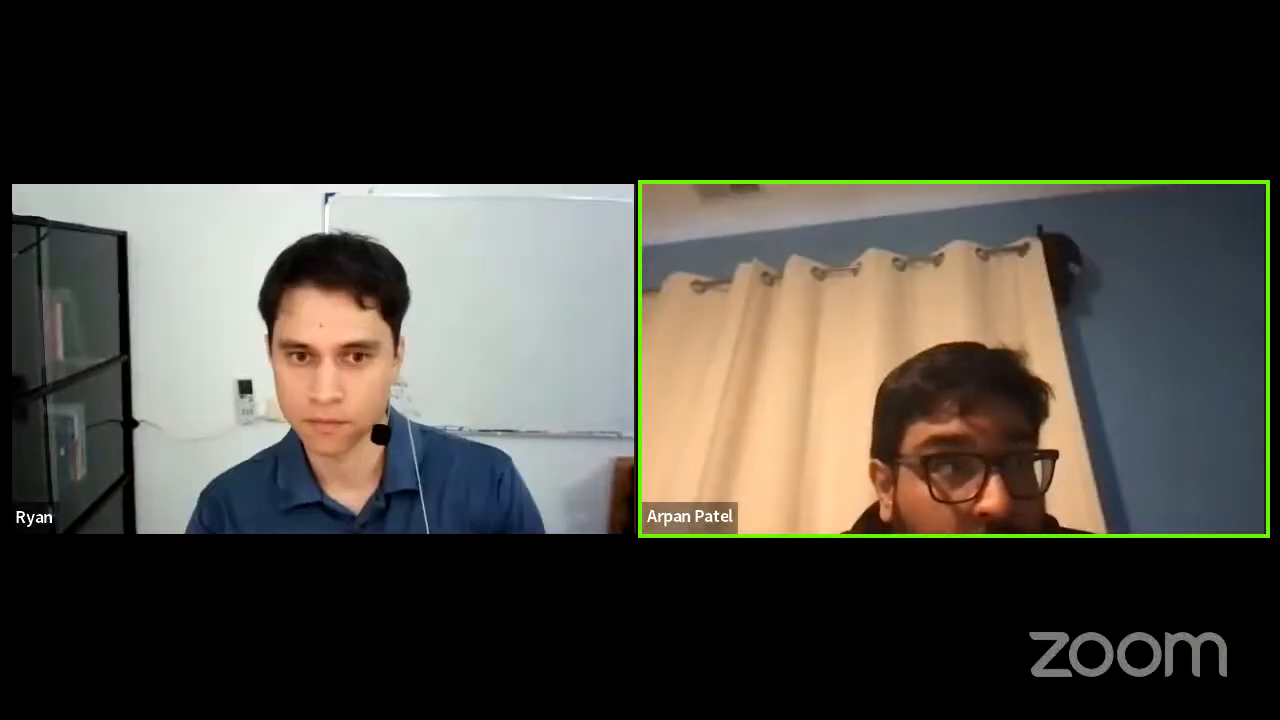